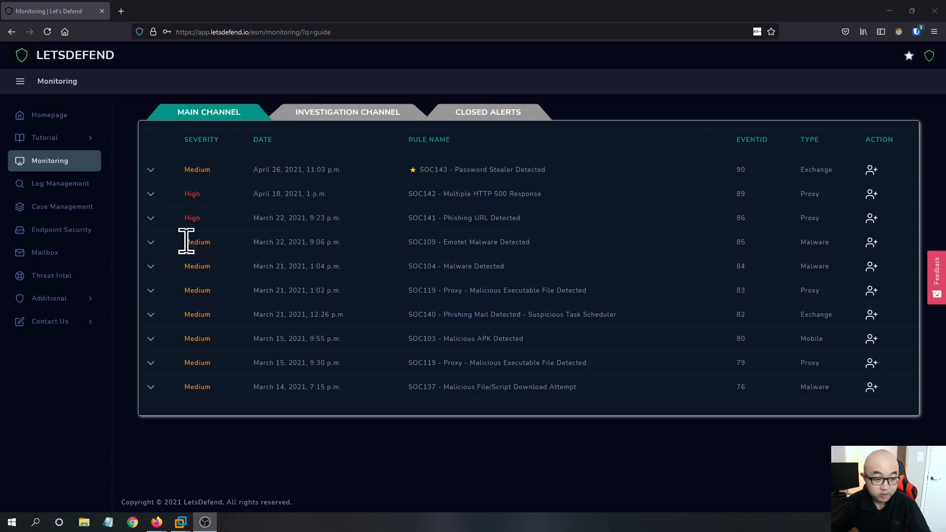
- Expand the SOC109 Emotet Malware Detected alert's details and take ownership of it
left_click(151, 243)
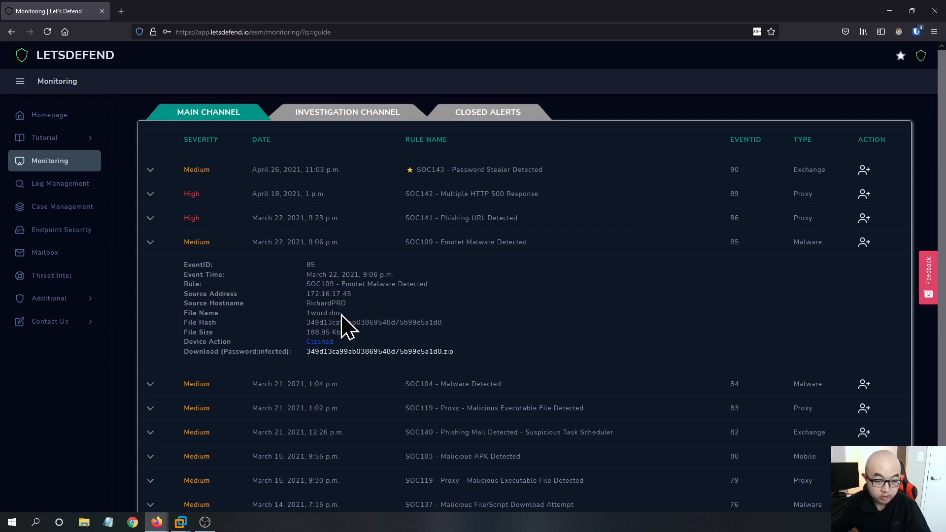
double_click(310, 293)
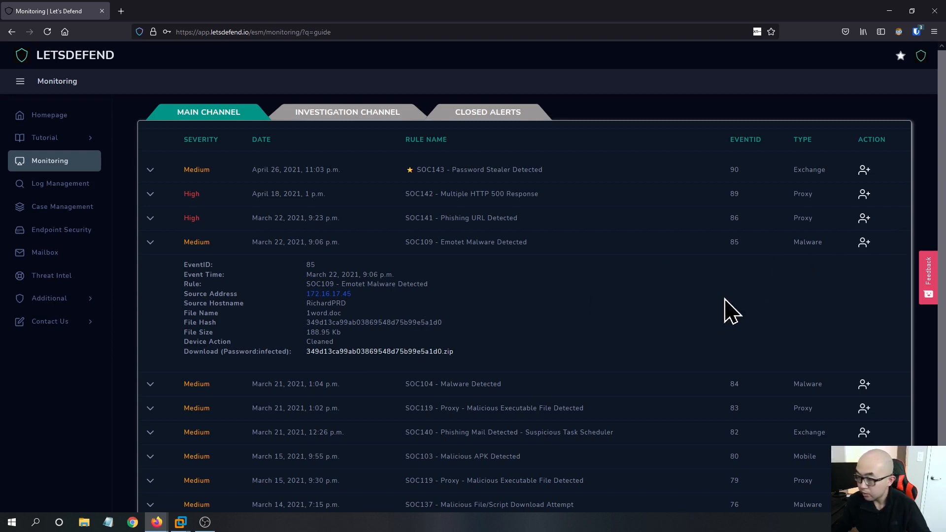
left_click(868, 251)
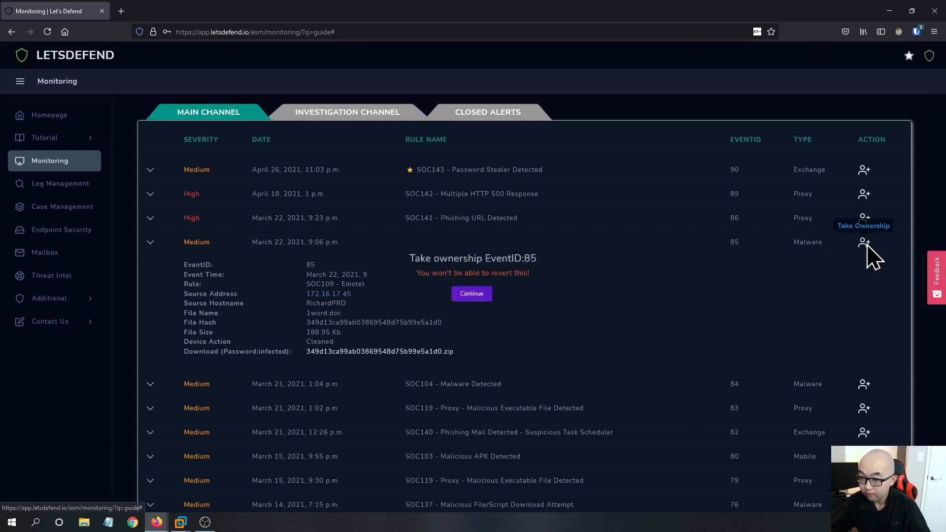
left_click(478, 300)
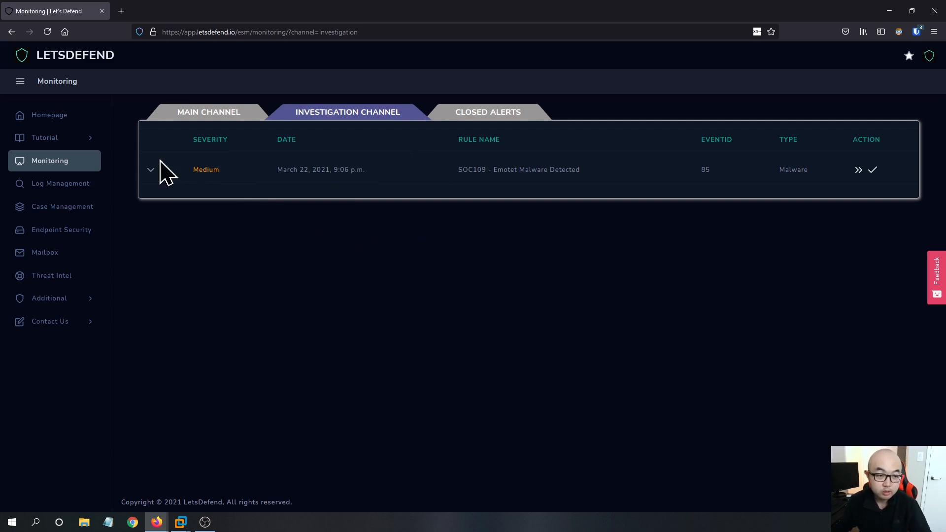
- Create a case for the Emotet alert from the investigation channel and start the Malware Playbook
left_click(148, 170)
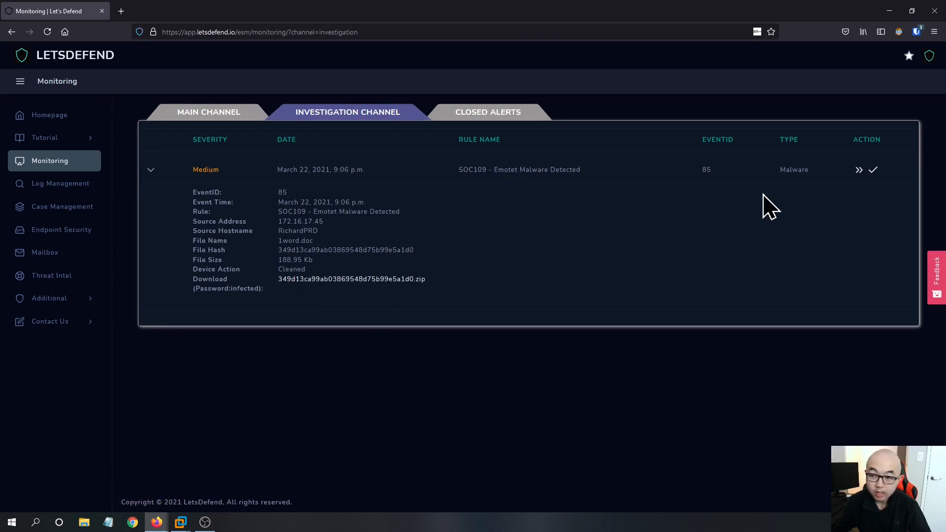
left_click(859, 171)
left_click(471, 330)
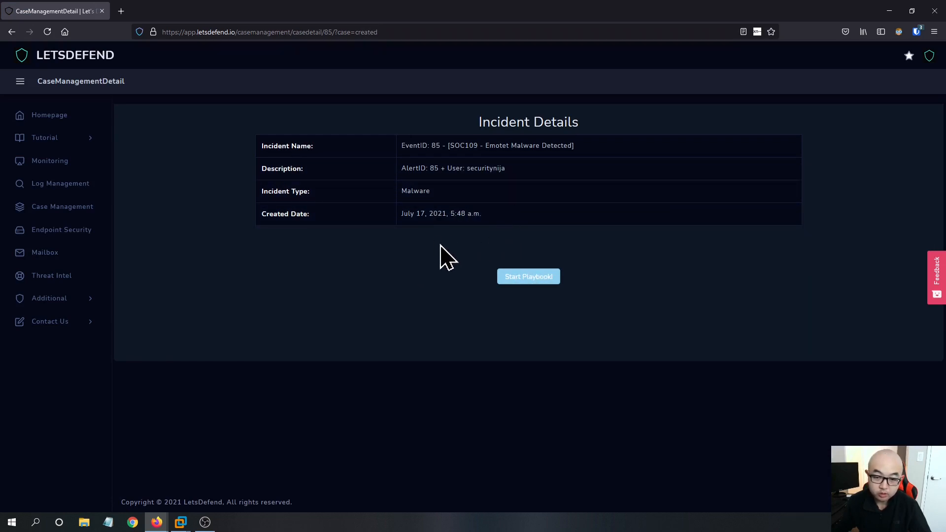
left_click(534, 277)
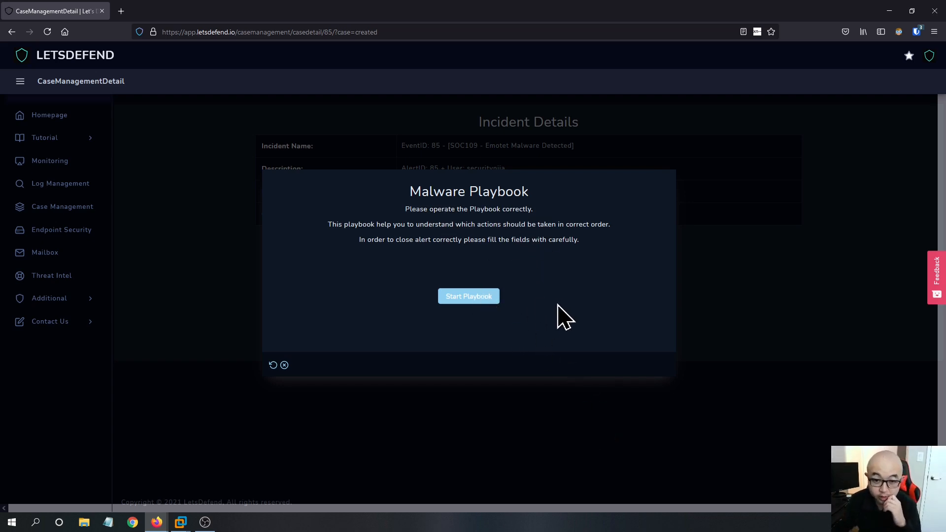
left_click(475, 297)
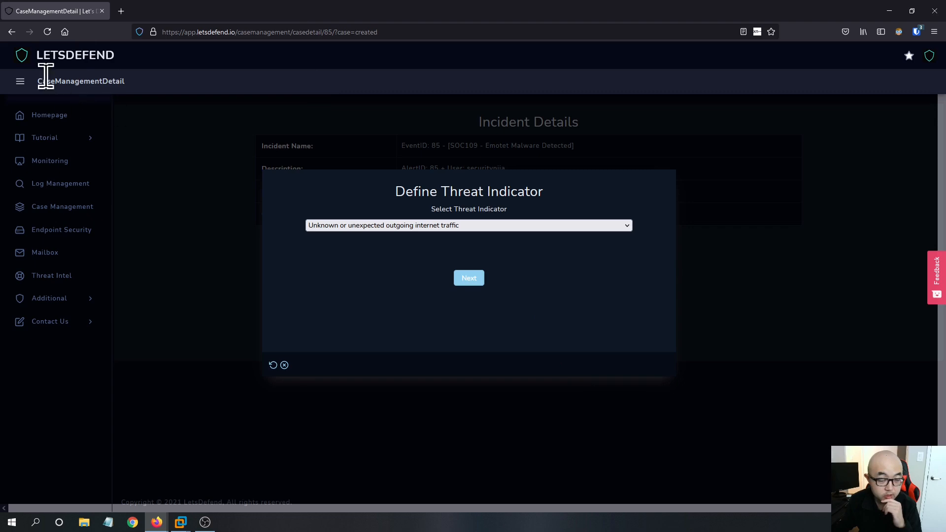
- Duplicate the current browser tab
right_click(70, 12)
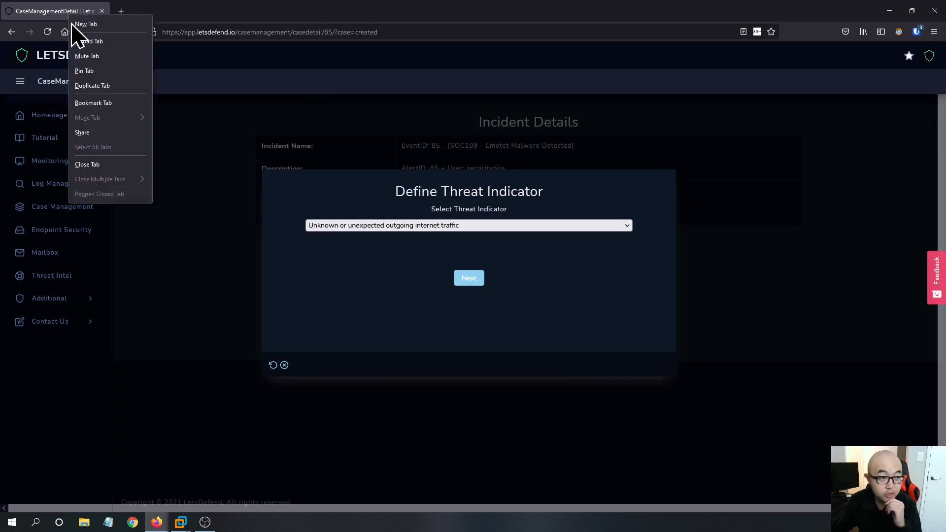
left_click(92, 86)
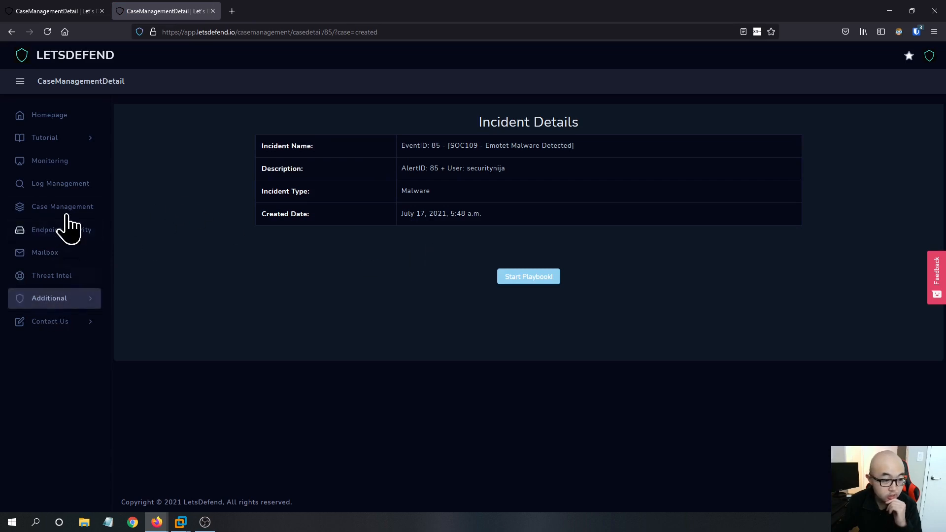
- In the duplicate tab, reopen the Emotet alert in the investigation channel and copy its sample download link
left_click(78, 166)
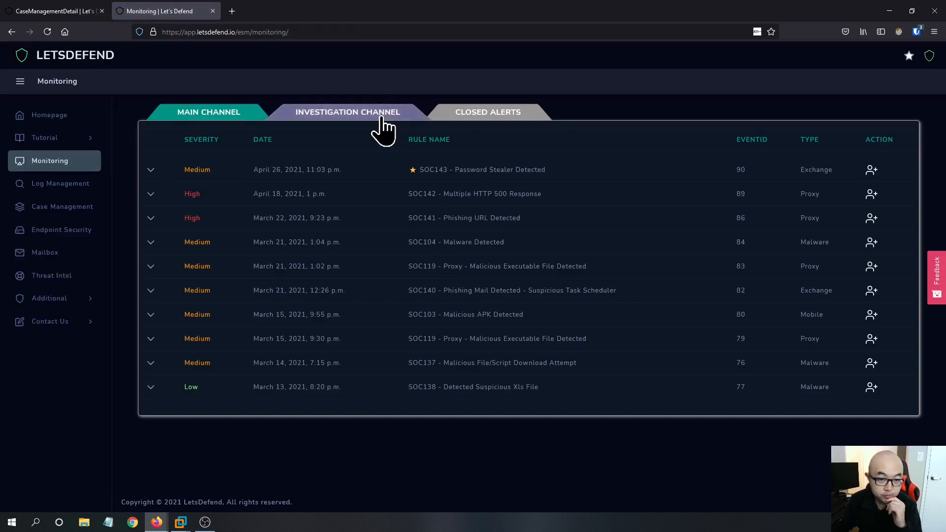
left_click(381, 118)
left_click(150, 172)
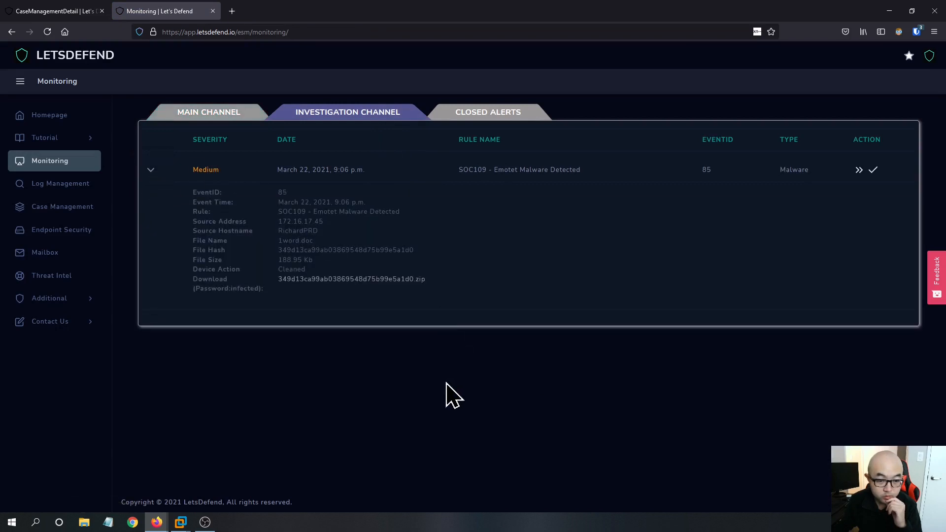
right_click(397, 284)
left_click(456, 386)
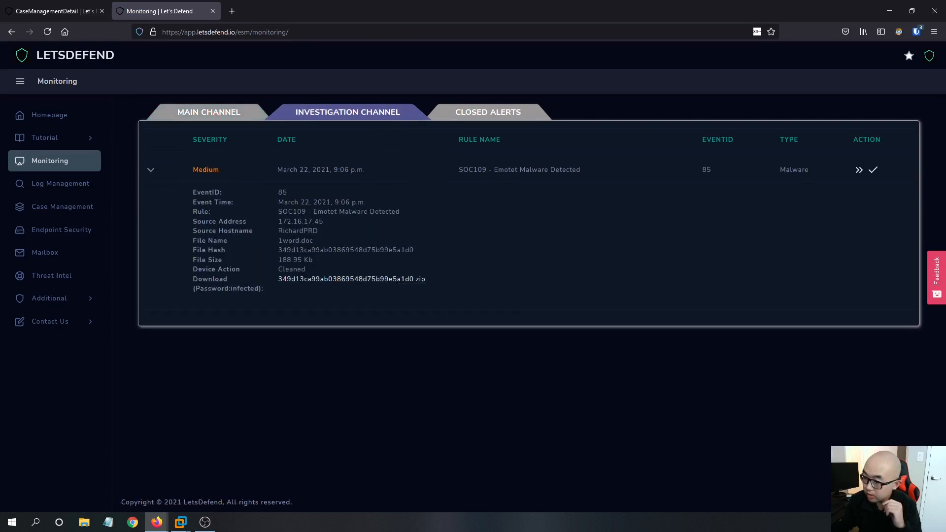
- Switch to the Kali-Linux-2021.2 virtual machine in VMware Workstation and log in with the account password
mouse_move(181, 522)
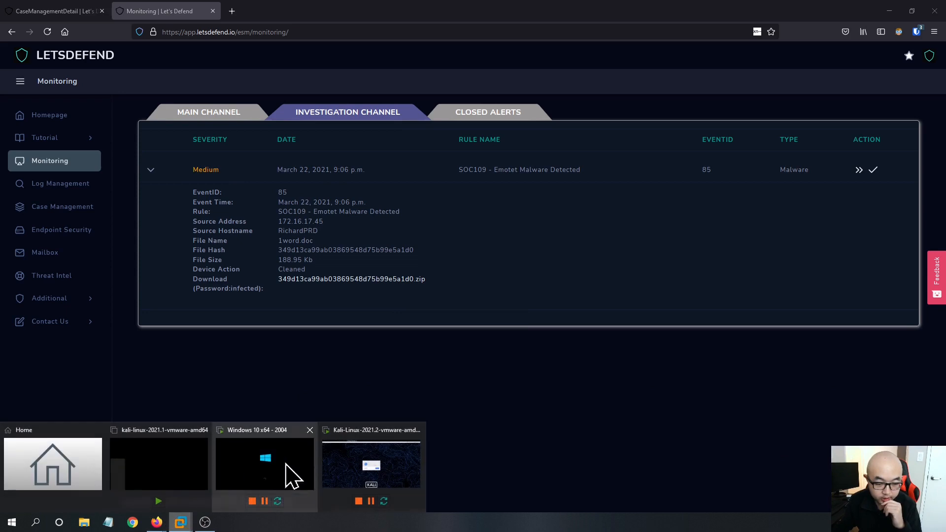
left_click(288, 474)
left_click(512, 323)
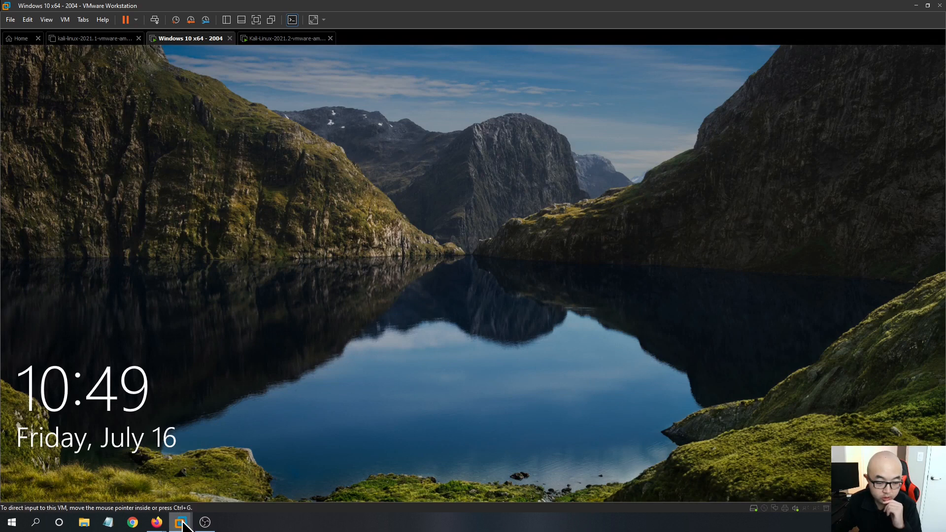
left_click(296, 39)
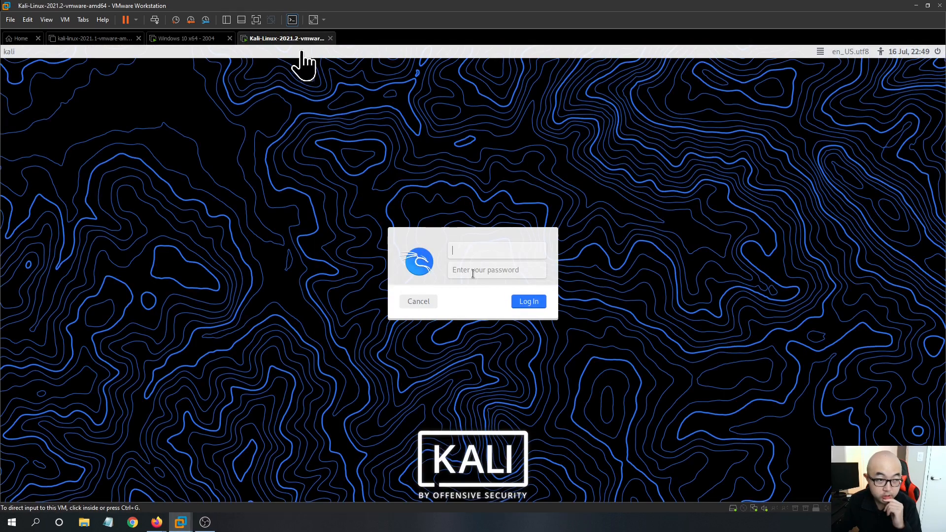
left_click(500, 252)
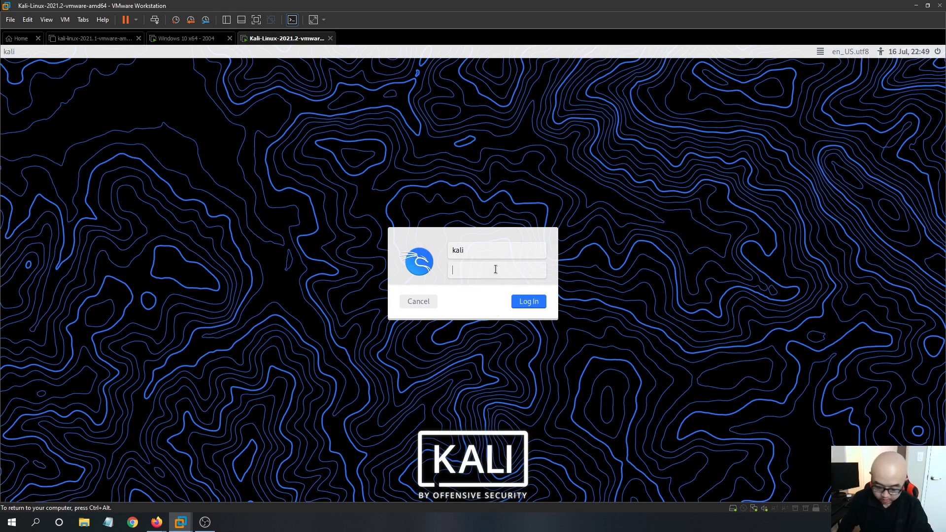
key("Return")
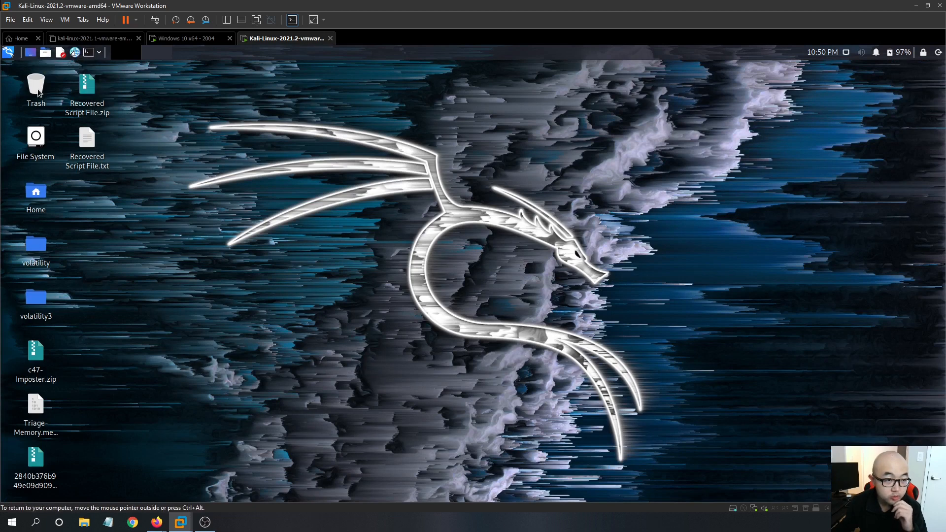
- Open Firefox inside Kali with a new tab and focus its address bar
left_click(75, 53)
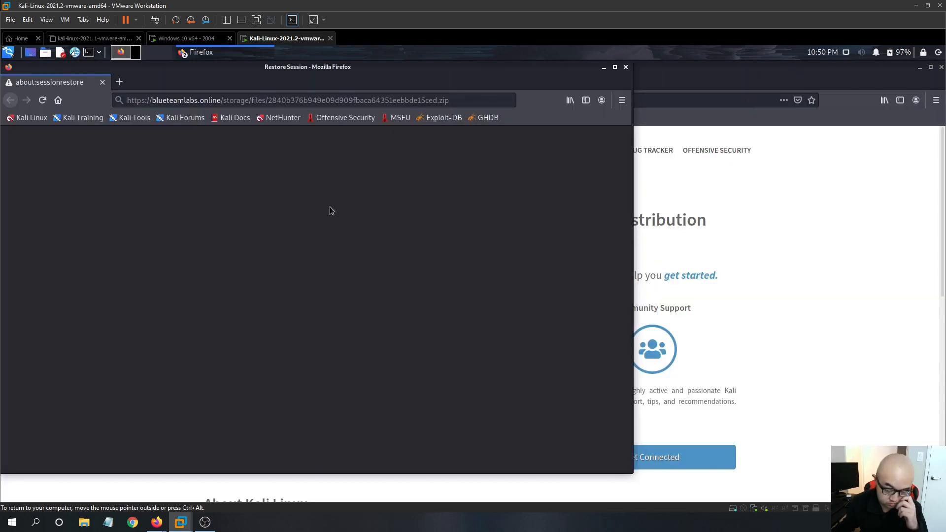
left_click(120, 82)
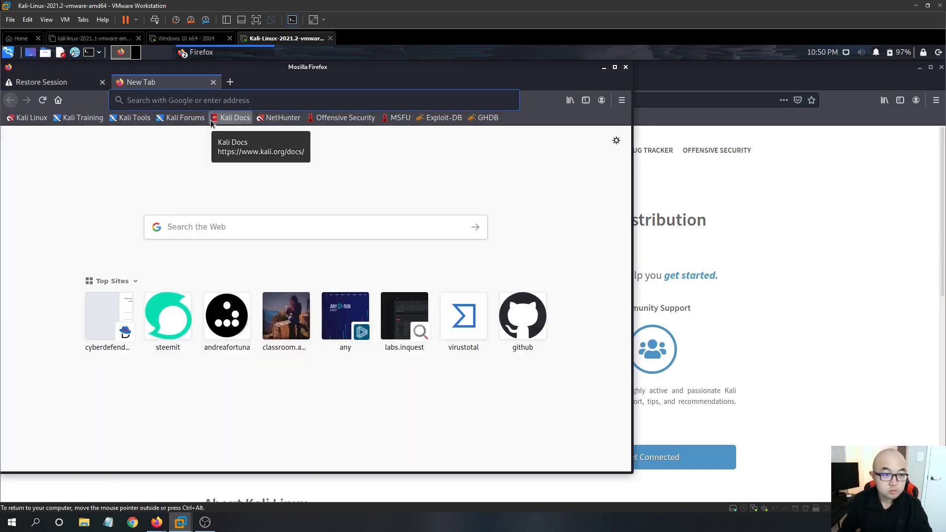
left_click(222, 100)
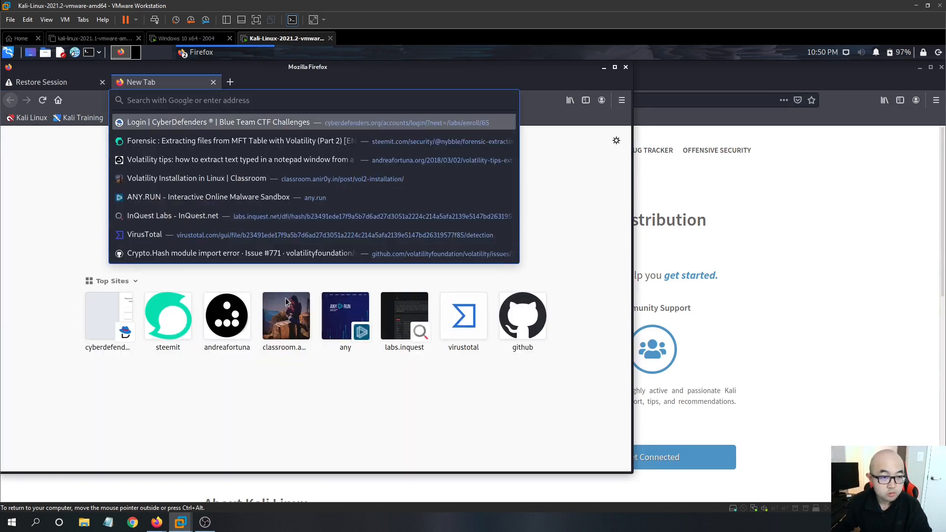
- Return to the host browser and copy the Emotet sample's download link
left_click(155, 524)
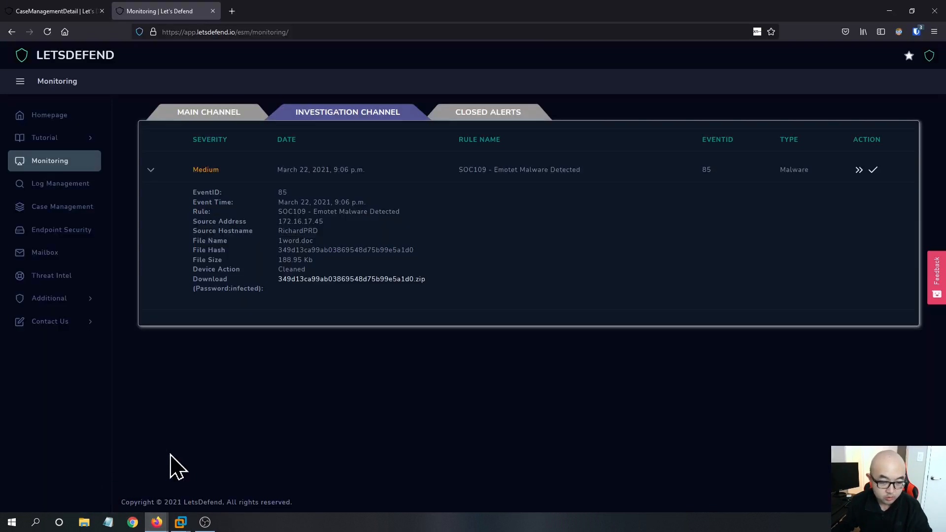
right_click(345, 280)
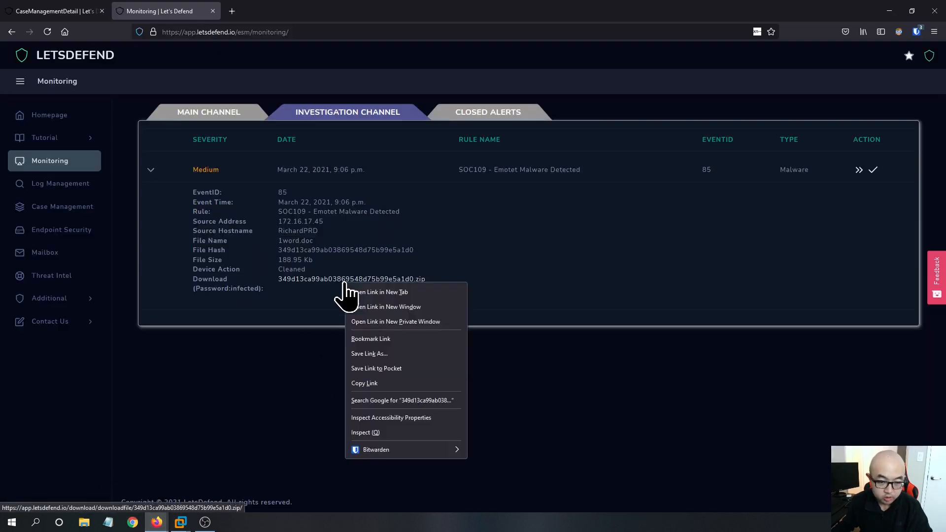
left_click(364, 384)
- Back in the Kali VM, paste the copied download link into the new Firefox tab and open it
mouse_move(181, 522)
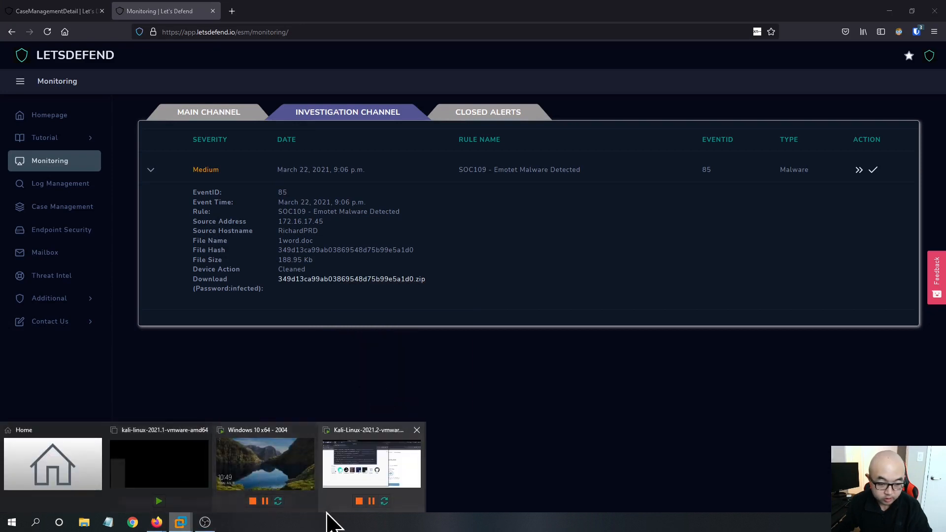
left_click(345, 467)
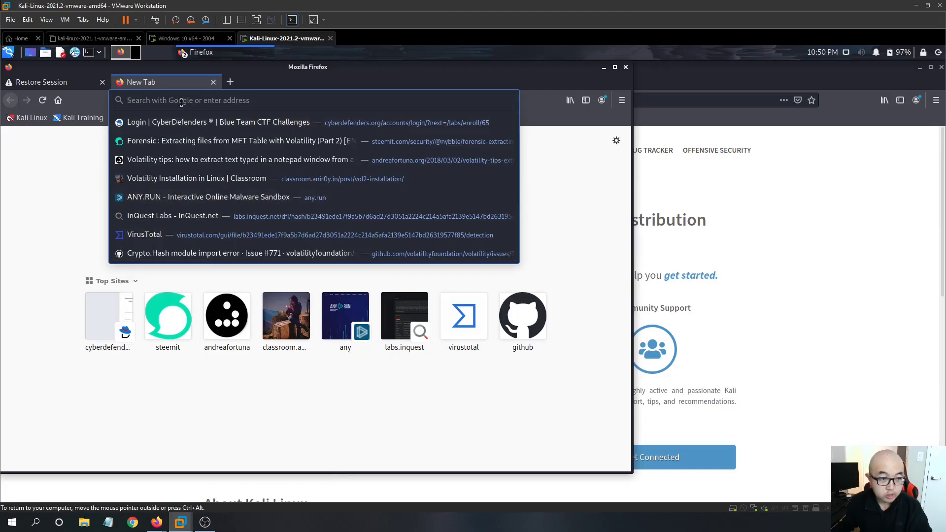
key("ctrl+v")
key("Return")
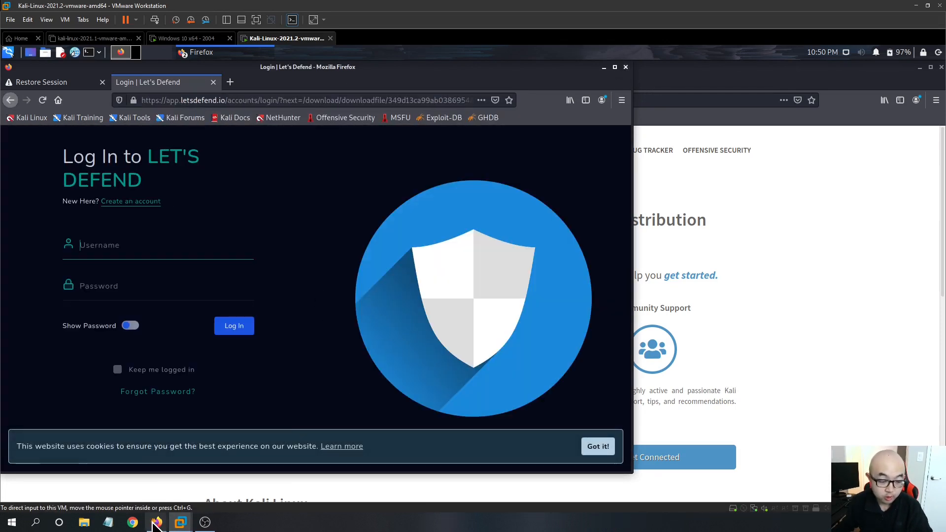
- Switch to the host browser and copy the LetsDefend account password from the Bitwarden vault
mouse_move(157, 522)
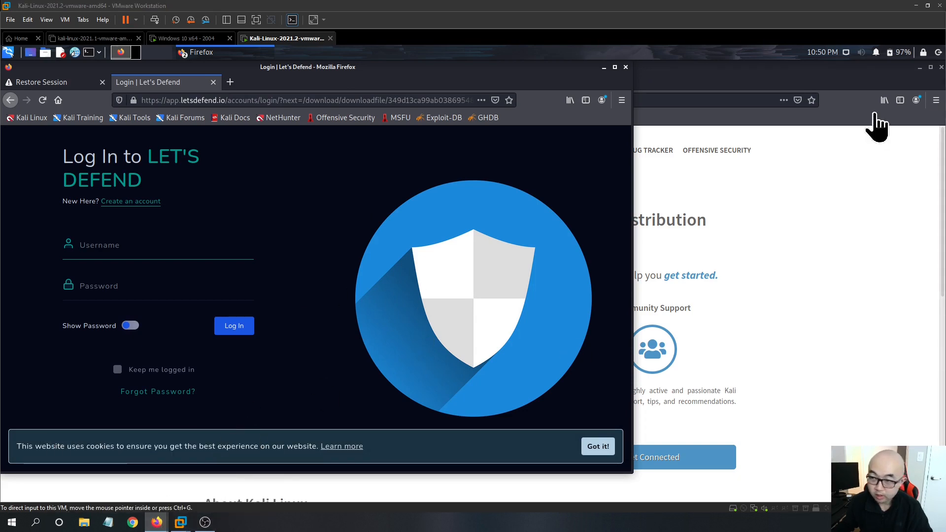
left_click(123, 488)
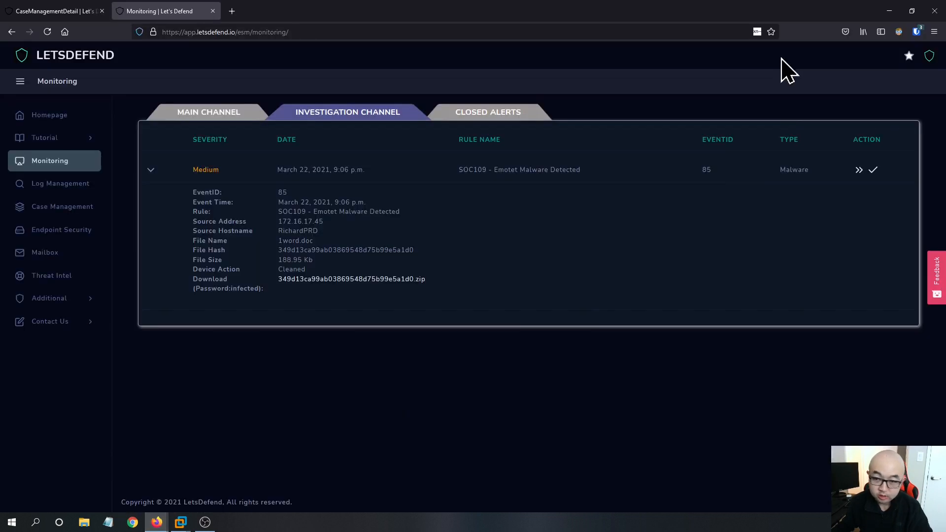
left_click(916, 33)
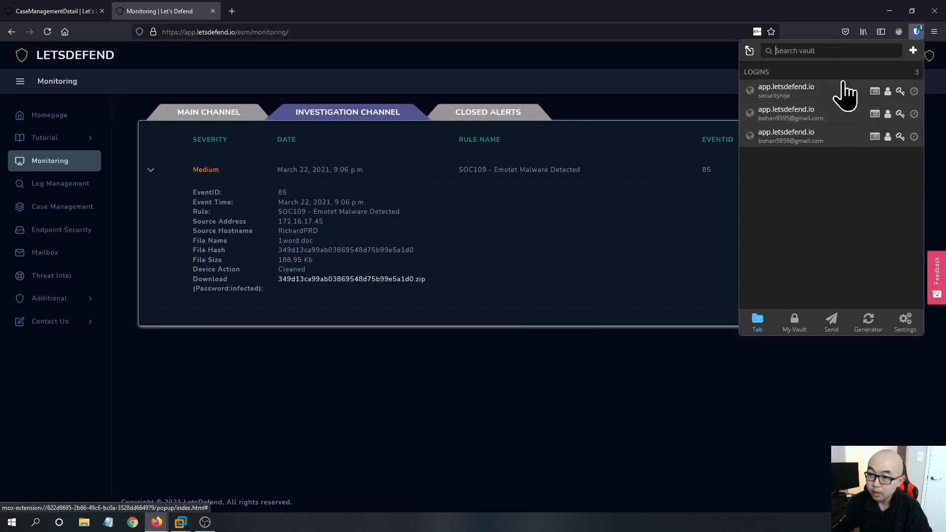
left_click(888, 93)
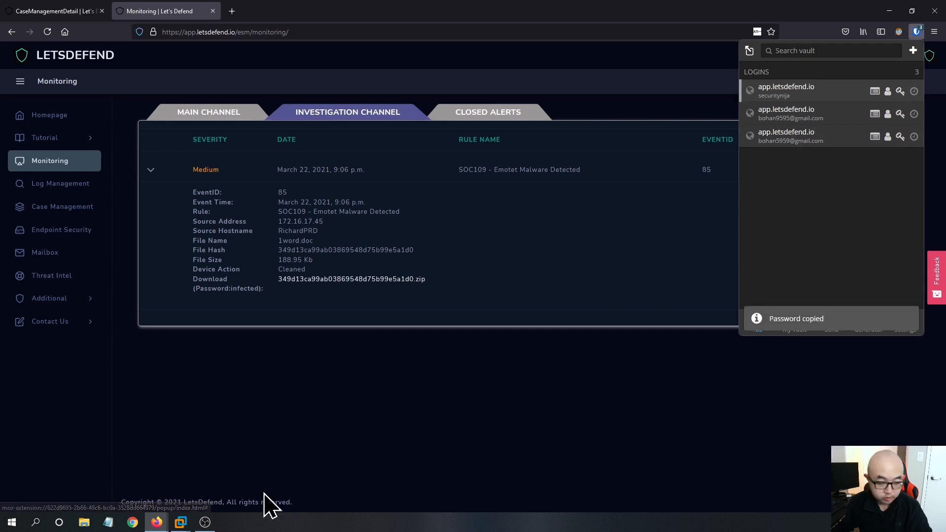
- Switch back to the Kali-Linux-2021.2 virtual machine
mouse_move(157, 523)
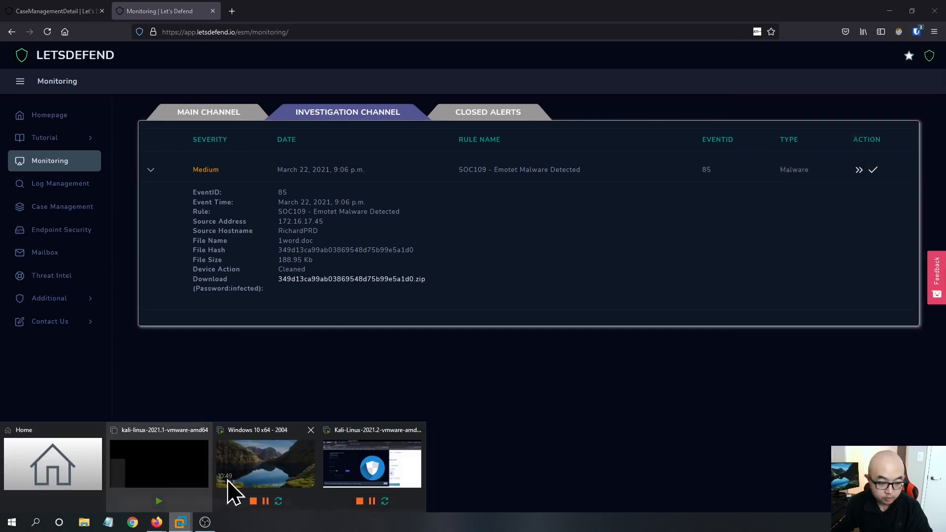
left_click(170, 468)
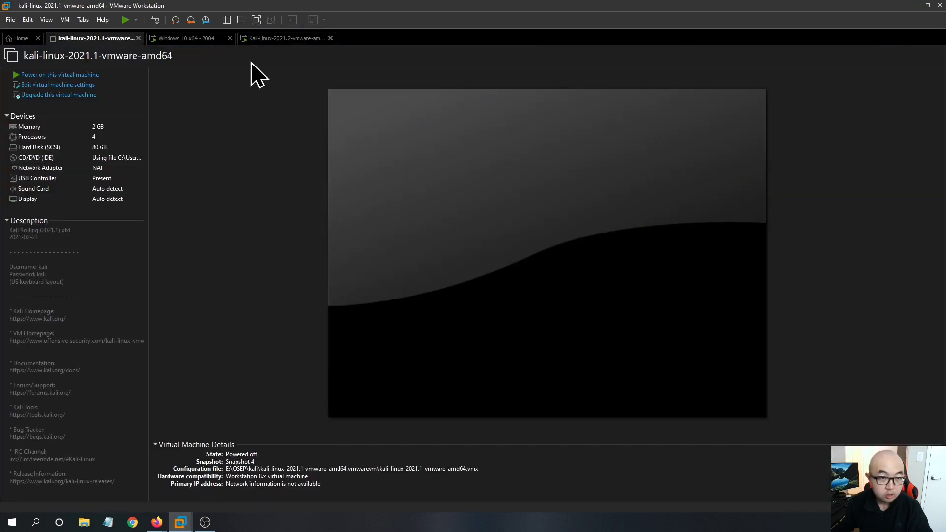
left_click(271, 39)
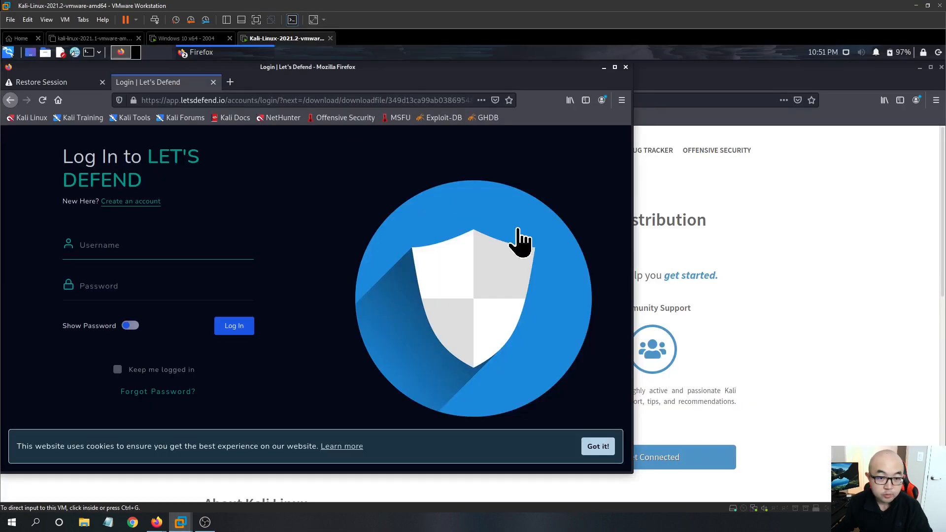
- Log in to LetsDefend in the Kali Firefox tab with the account username and password
left_click(167, 244)
type("s")
left_click(161, 296)
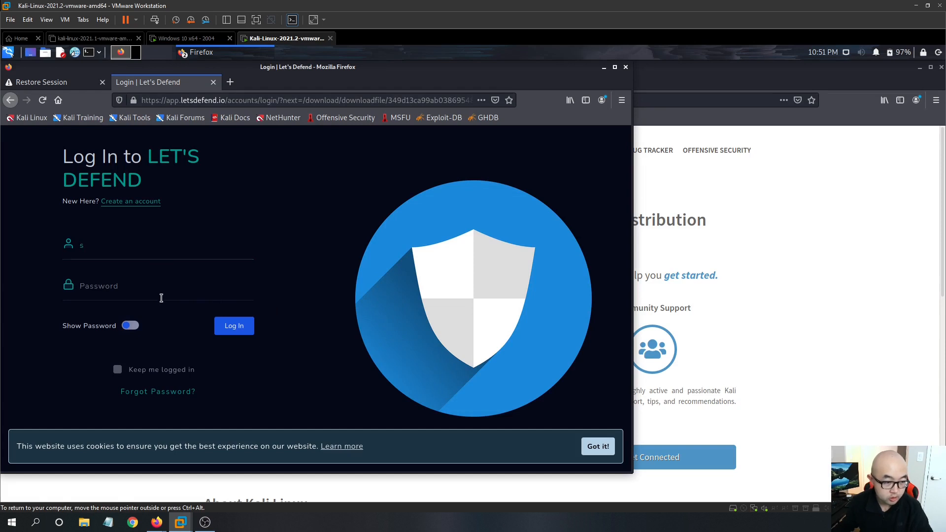
left_click(135, 252)
left_click(126, 263)
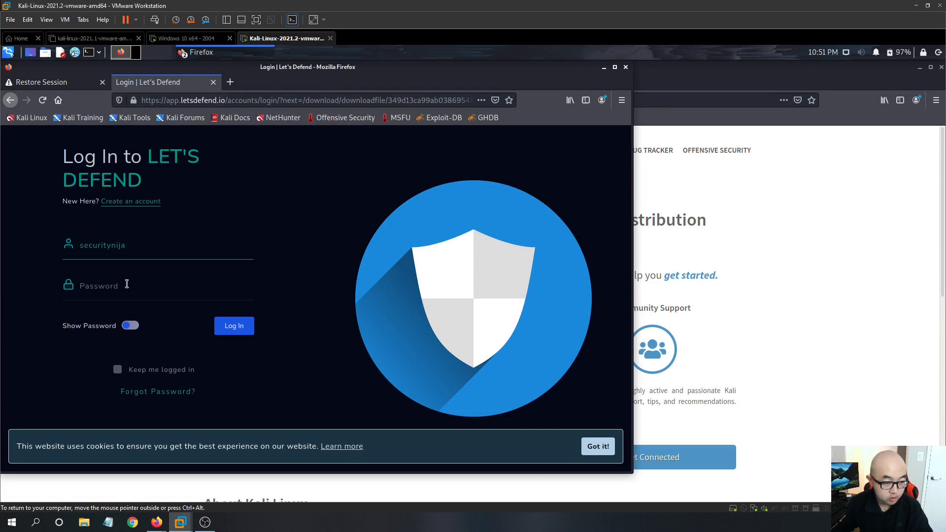
left_click(227, 332)
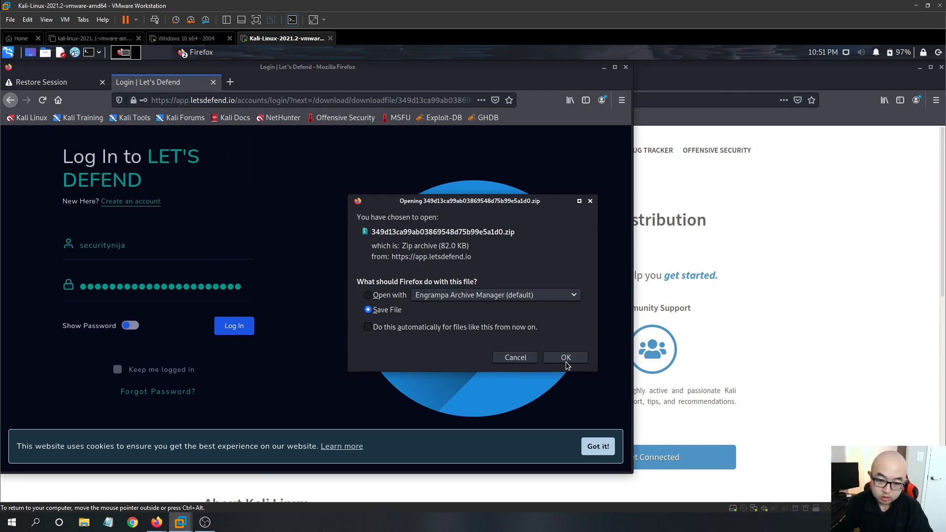
- Save the downloaded sample zip file, view it in the Downloads folder, then close the folder and minimize Firefox
left_click(571, 359)
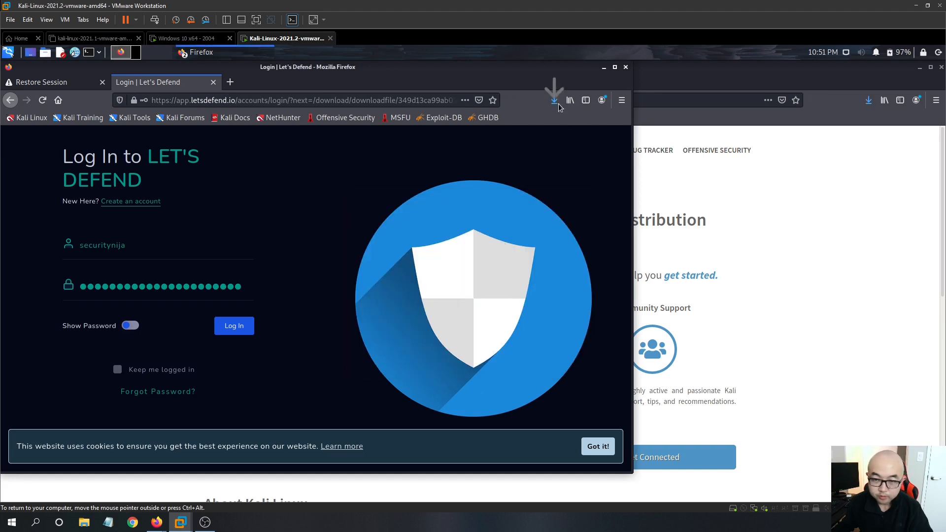
left_click(559, 134)
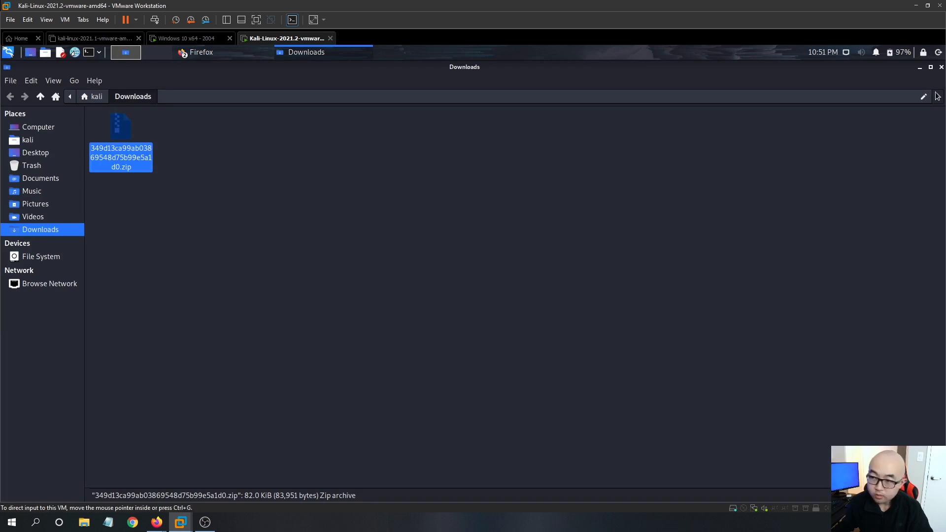
left_click(919, 68)
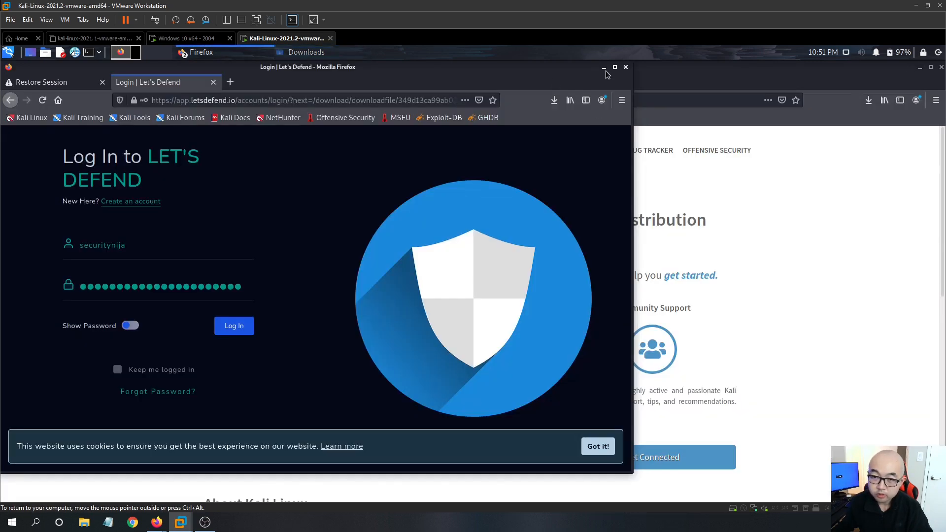
left_click(604, 68)
left_click(919, 68)
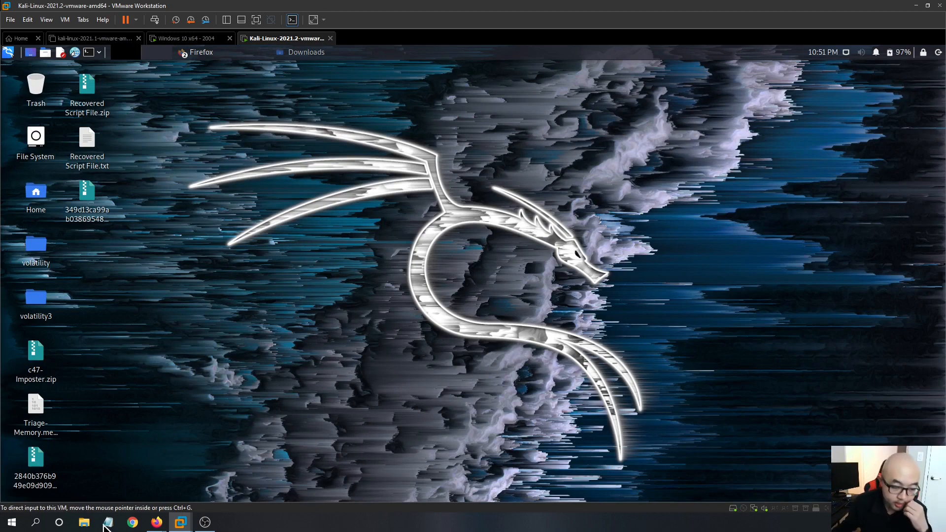
- Check the alert's archive password on the host's LetsDefend monitoring page, then return to the Kali VM
mouse_move(157, 522)
mouse_move(190, 499)
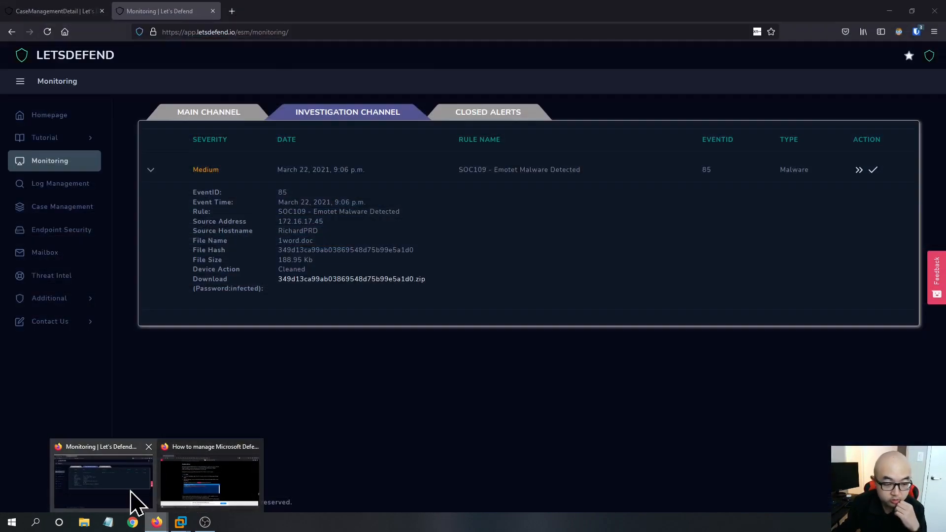
left_click(133, 498)
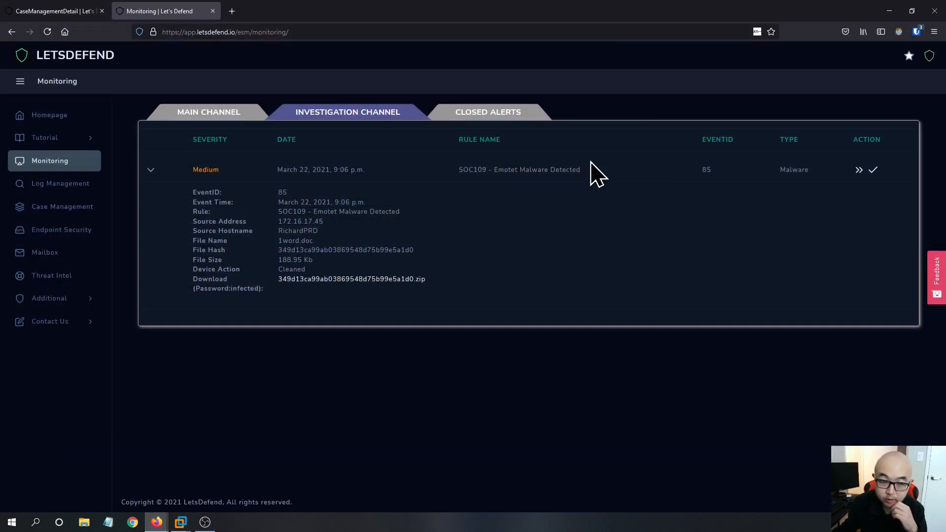
left_click(84, 10)
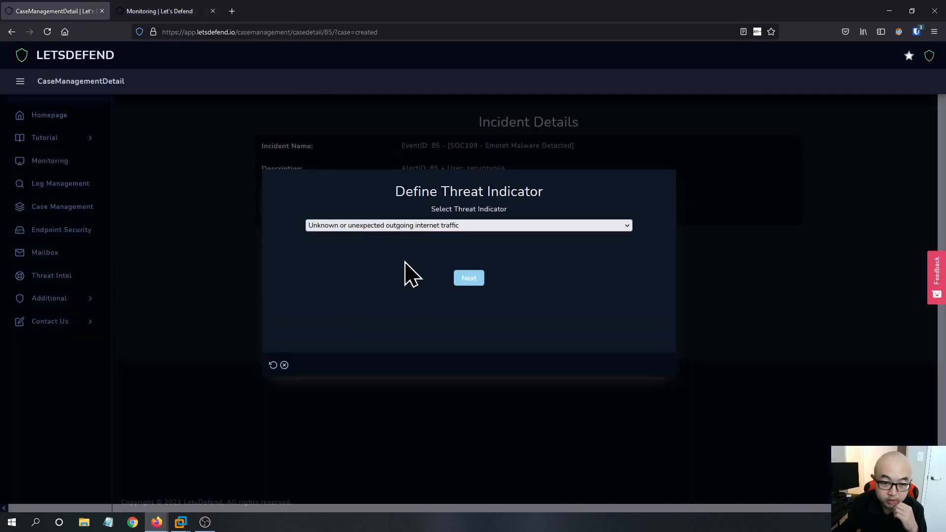
left_click(429, 226)
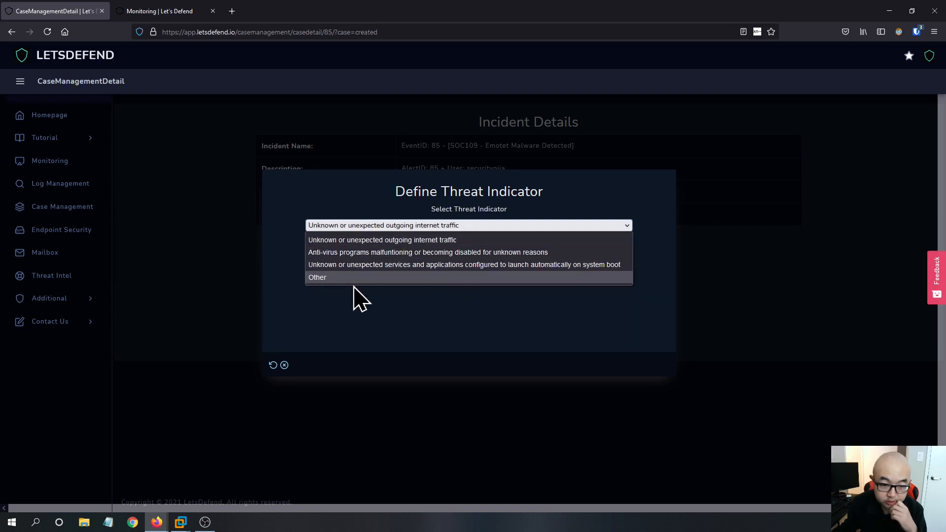
left_click(506, 361)
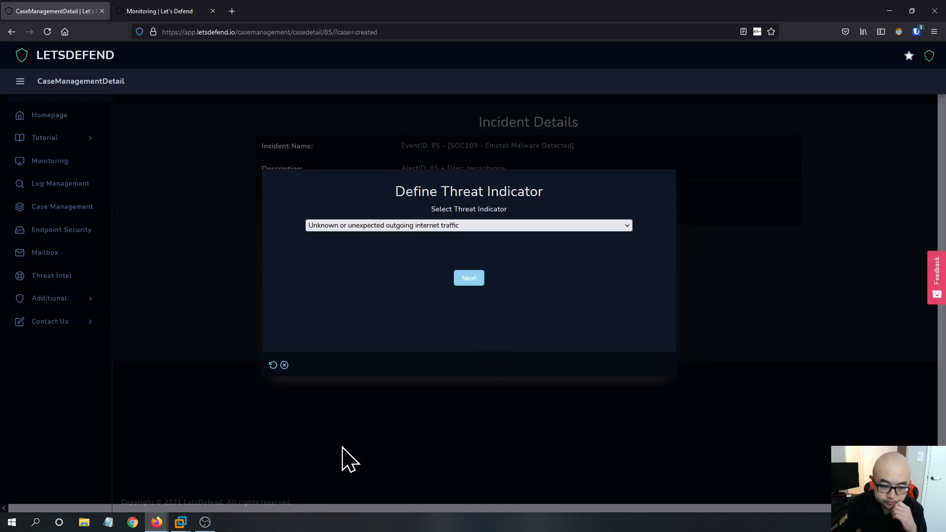
left_click(158, 11)
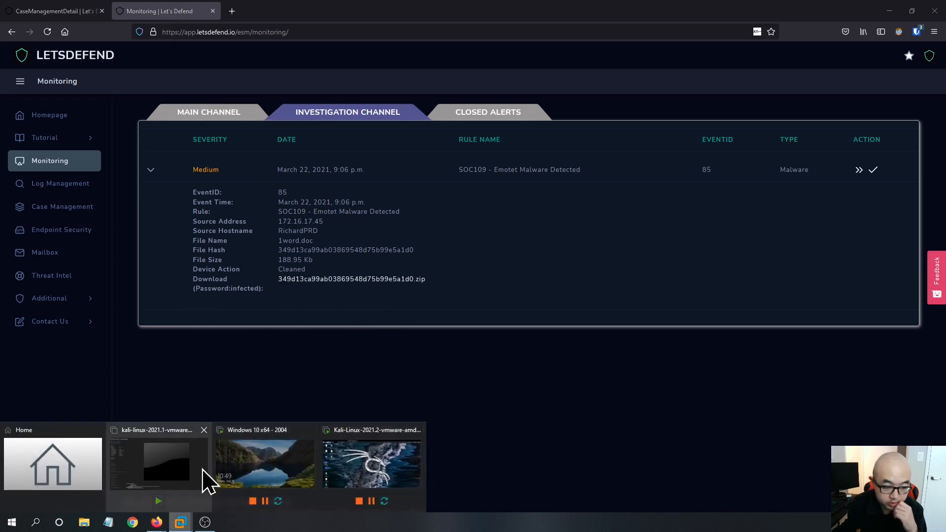
left_click(370, 475)
- Extract the sample zip archive on the desktop, entering the archive password
right_click(87, 202)
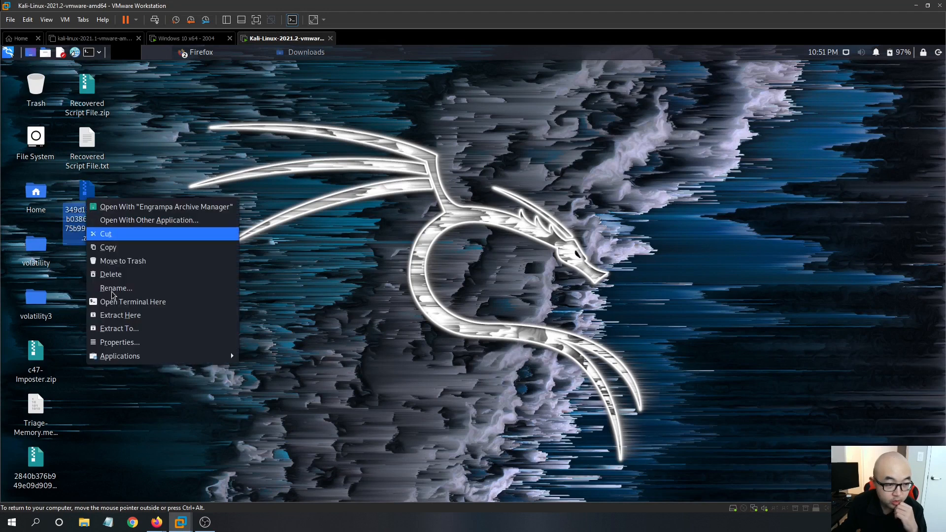
left_click(134, 318)
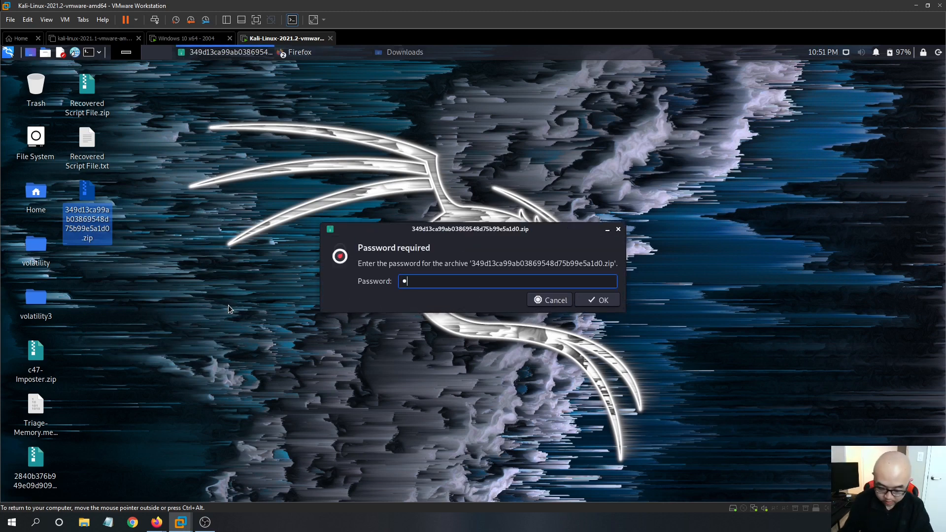
type("infected")
key("Return")
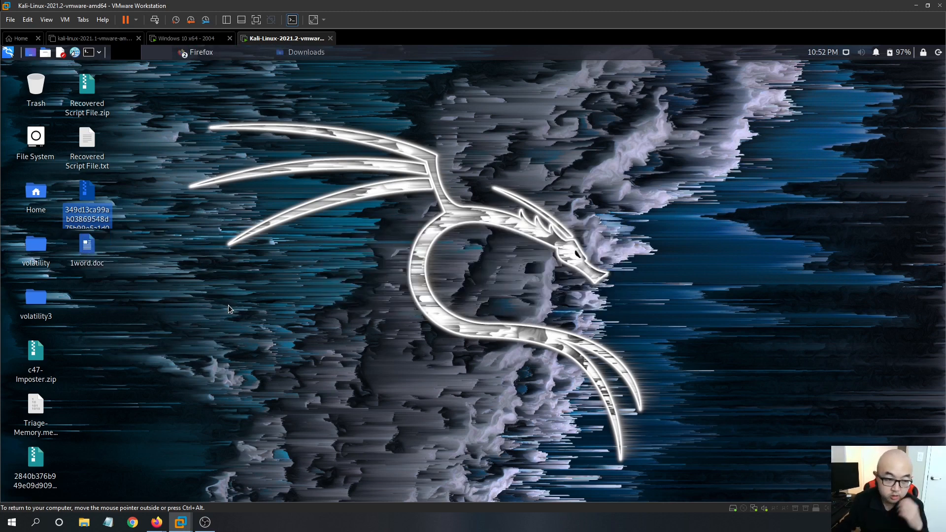
- Open a new Firefox tab and search Google for virustotal
left_click(89, 253)
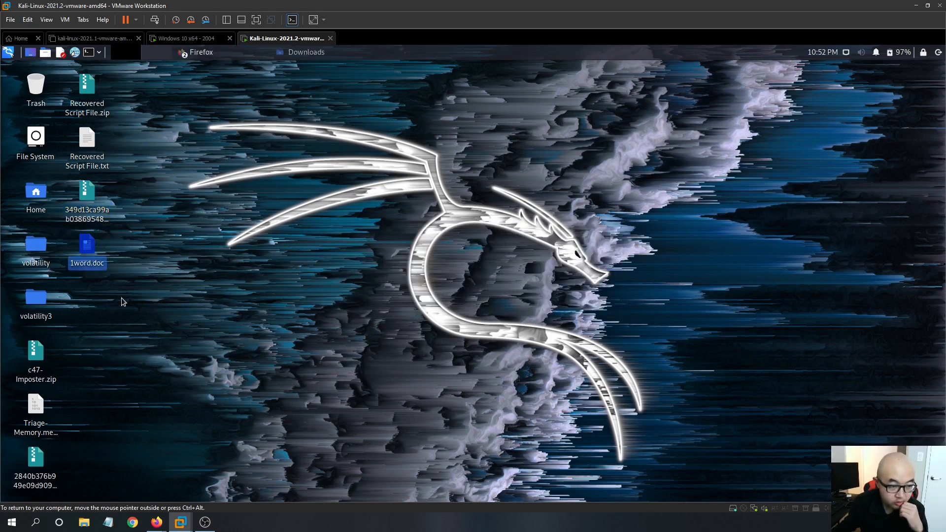
left_click(75, 52)
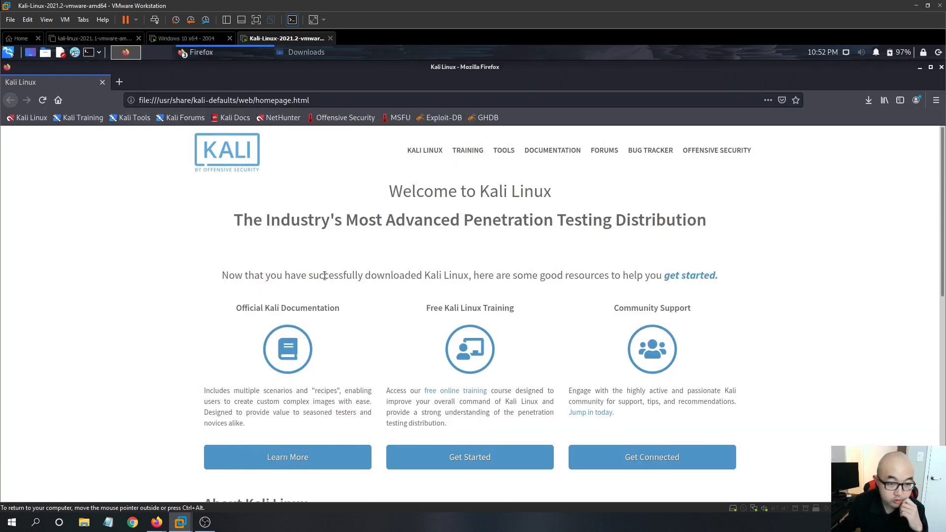
left_click(119, 81)
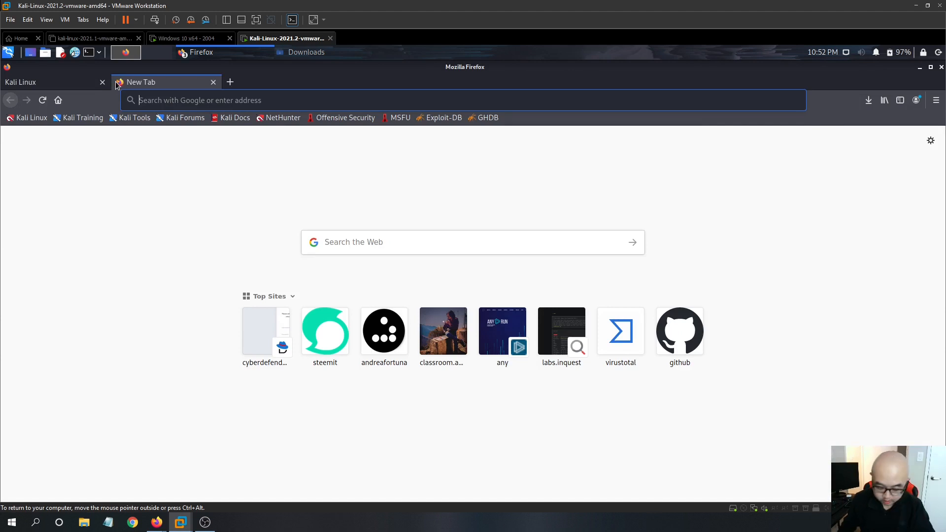
type("viru")
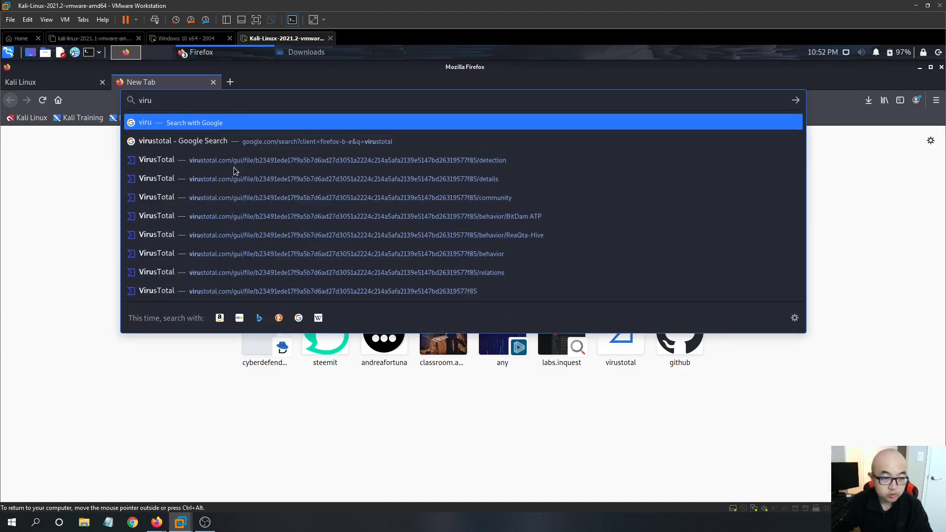
type("stota")
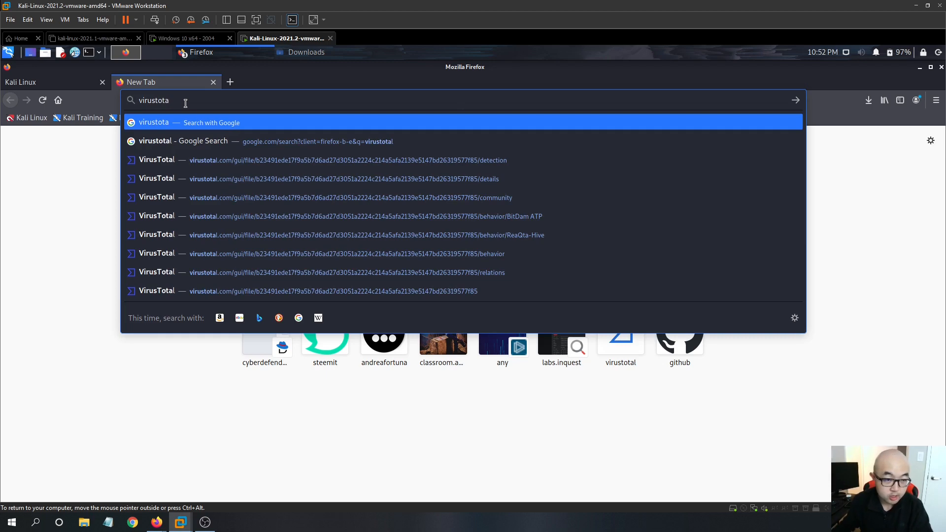
left_click(183, 141)
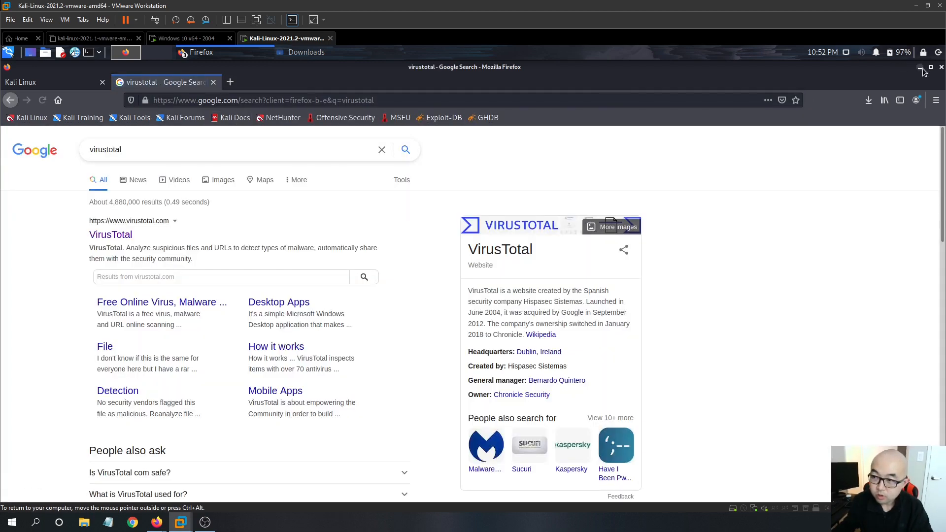
- Open a terminal and compute the SHA-256 hash of 1word.doc with sha256sum
left_click(921, 68)
left_click(96, 54)
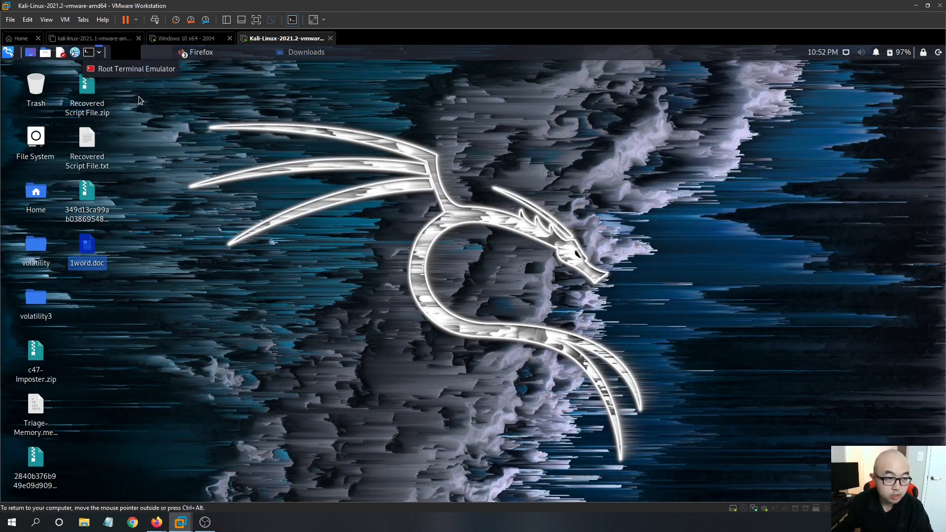
left_click(163, 141)
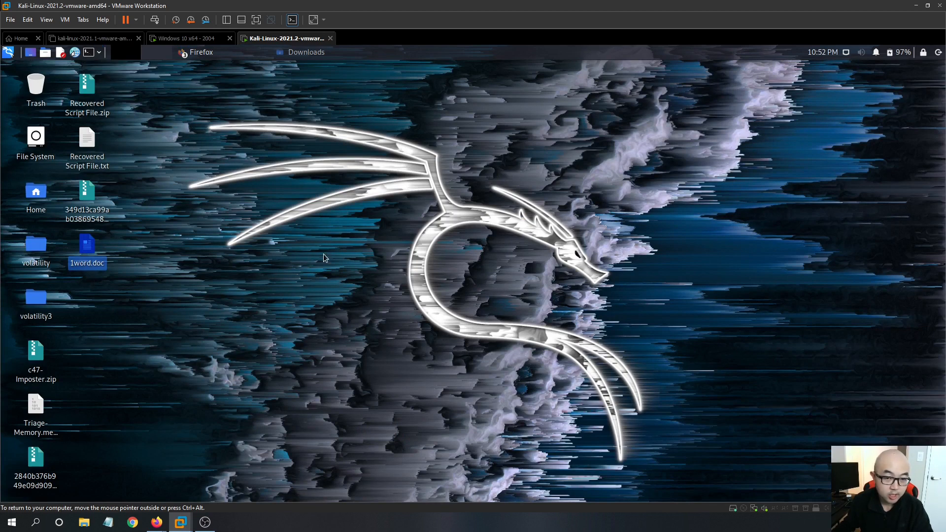
key("ctrl+alt+t")
left_click_drag(465, 67, 650, 113)
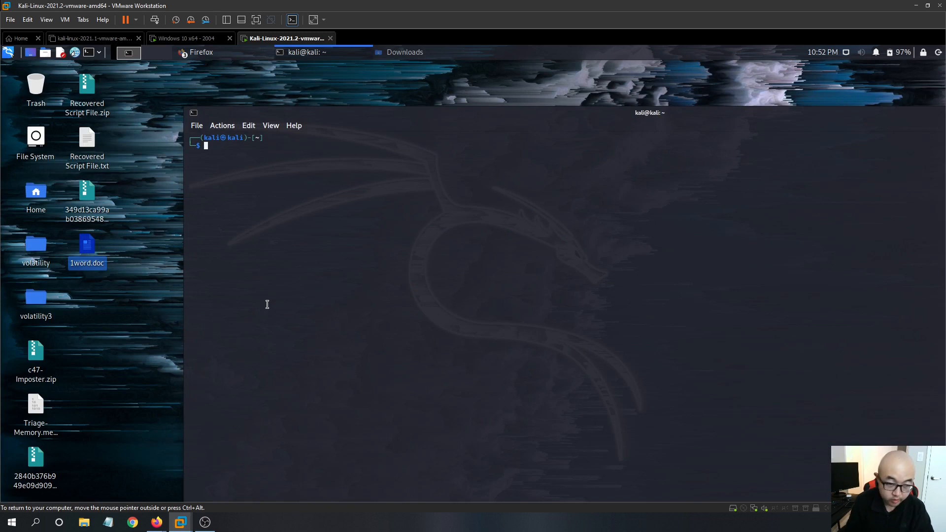
type("sha256s")
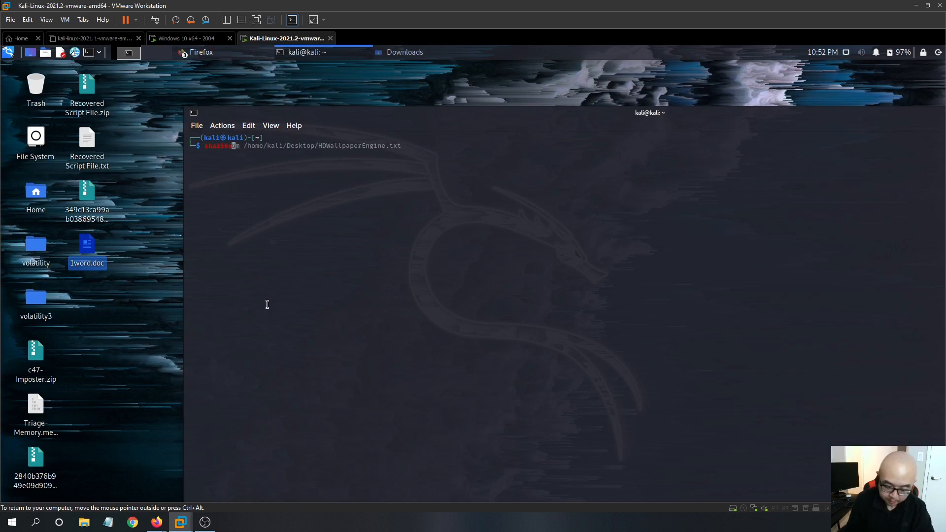
type("um")
left_click_drag(92, 245, 467, 287)
key("Return")
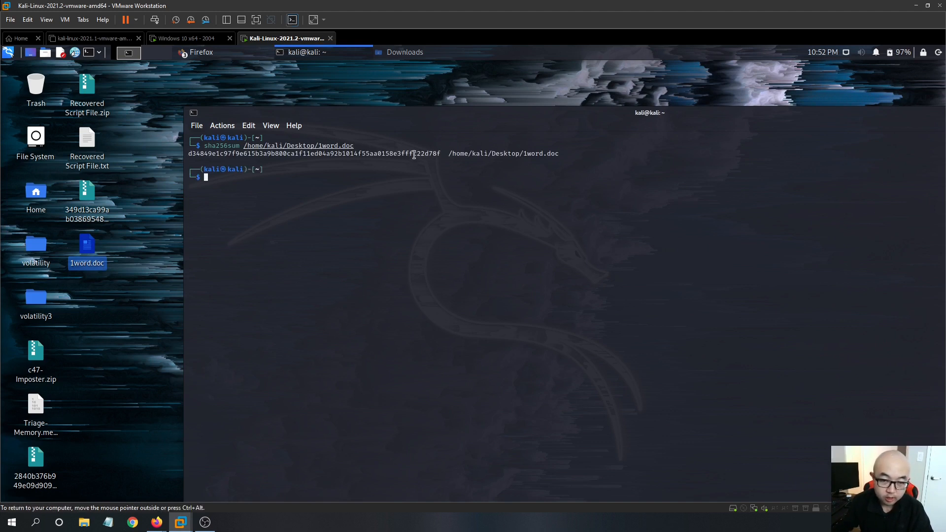
- Select and copy the resulting hash value in the terminal
left_click_drag(441, 154, 186, 156)
right_click(235, 155)
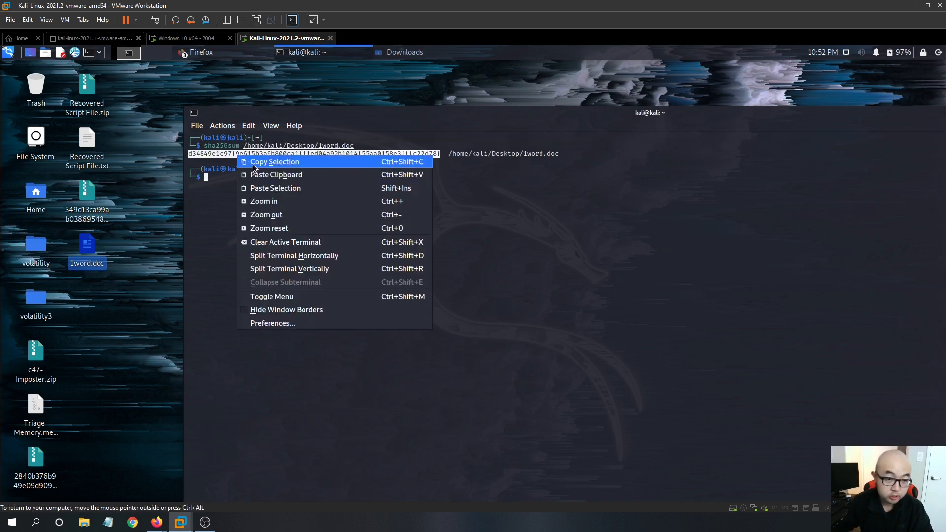
left_click(262, 161)
- Return to the Firefox window and open the VirusTotal website from the search results
left_click(201, 52)
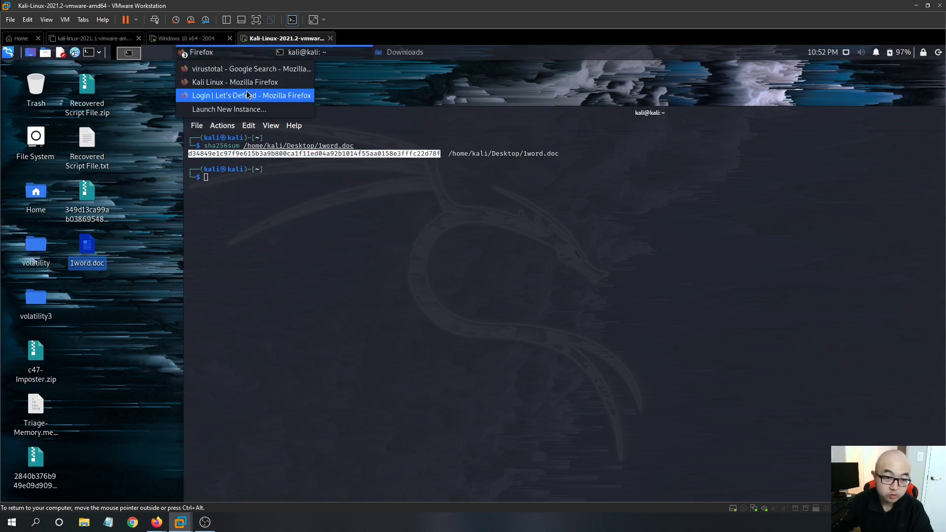
left_click(227, 66)
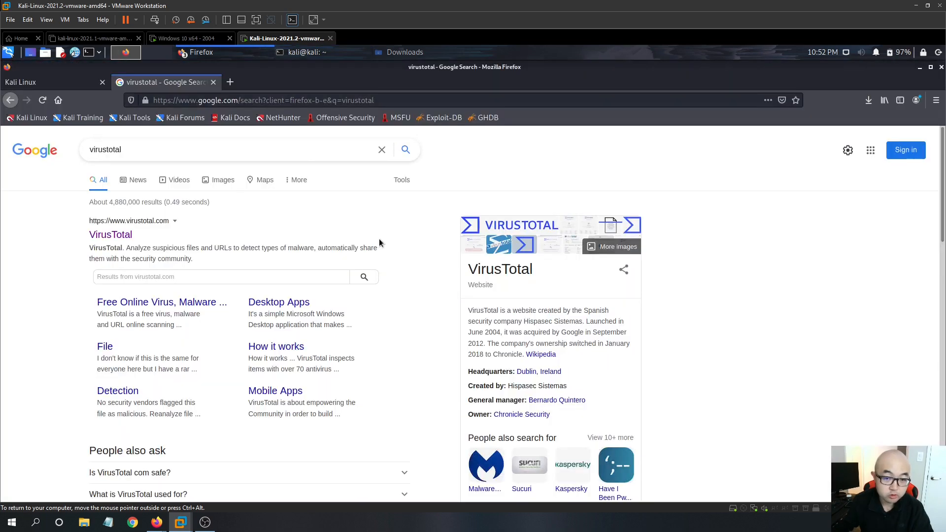
left_click(112, 236)
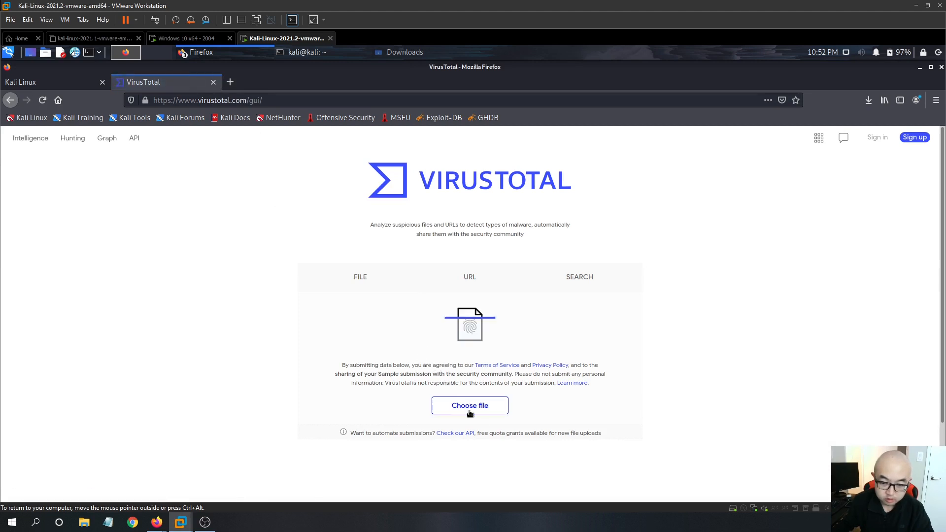
- Search VirusTotal for the copied hash of 1word.doc
left_click(469, 286)
left_click(580, 281)
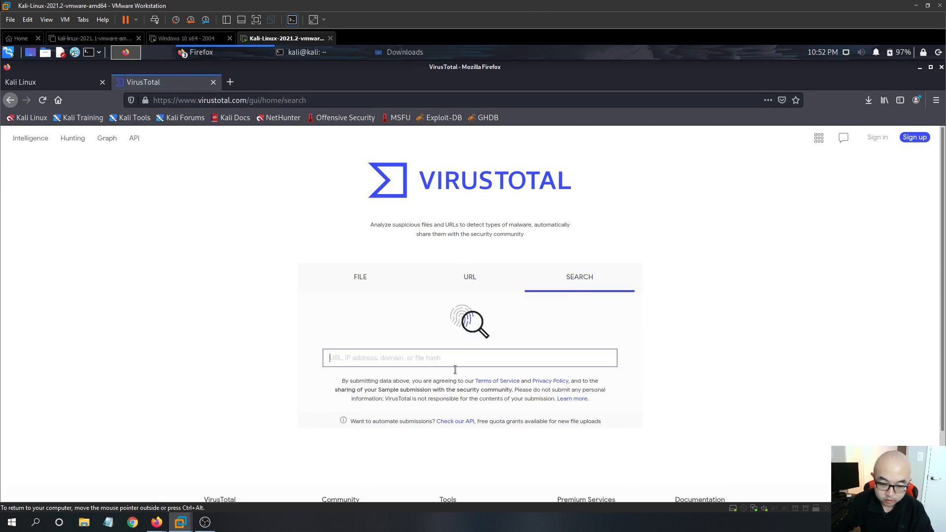
left_click(455, 359)
key("ctrl+v")
key("Return")
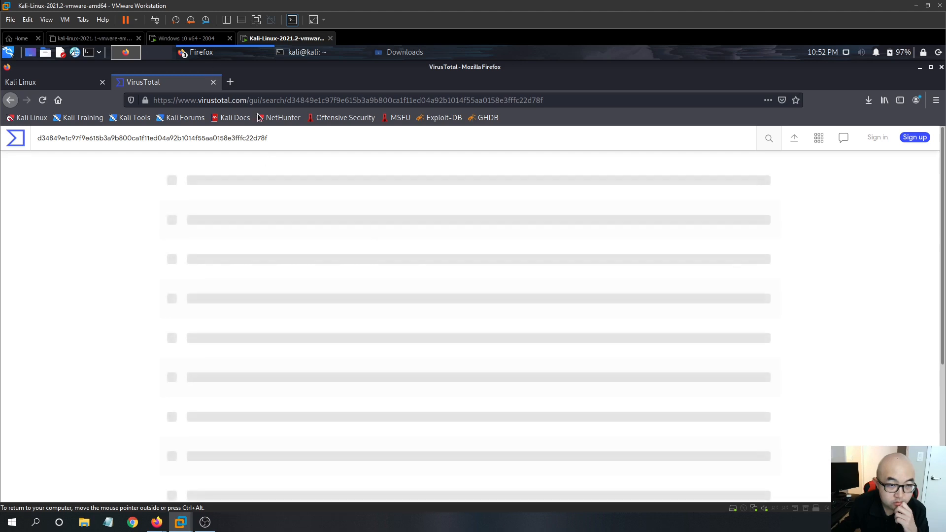
- Open a new tab and search Google for hyper analsysi
left_click(231, 81)
type("hyper ana")
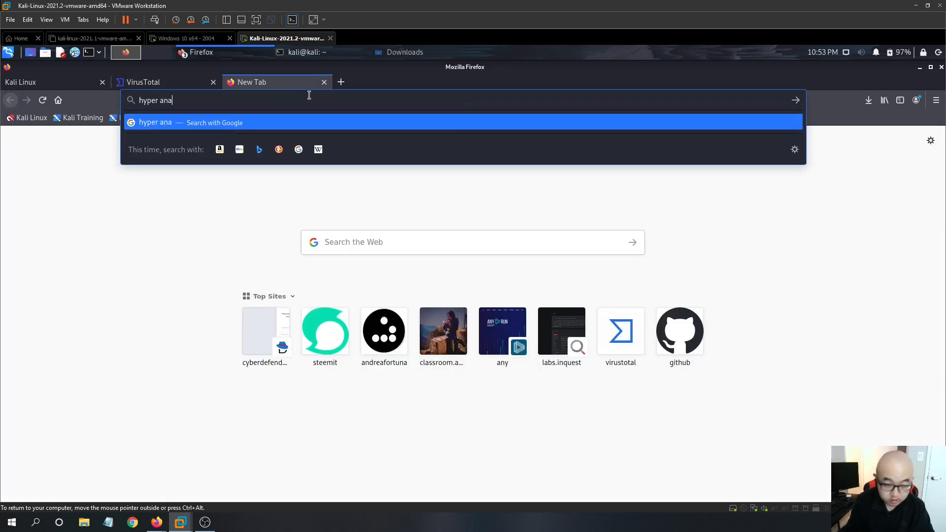
type("lsysi")
key("Return")
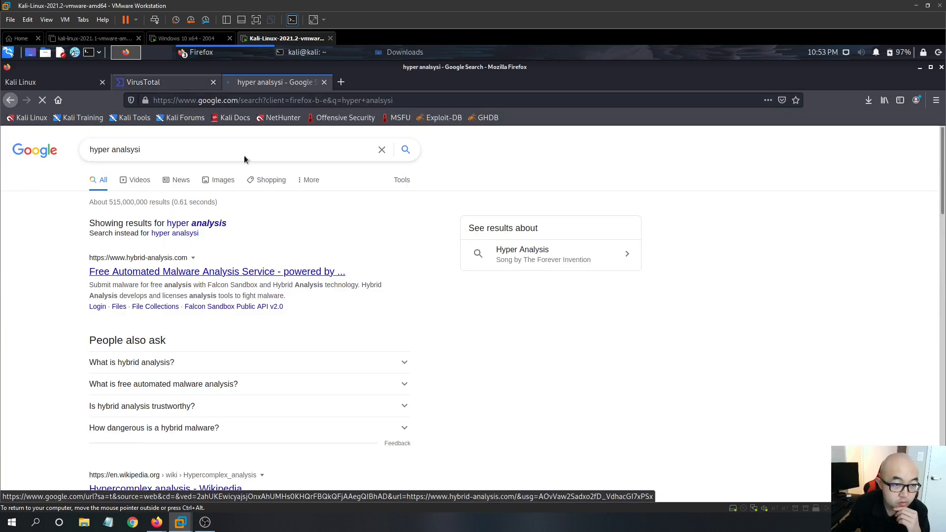
- Search Hybrid Analysis reports for the copied hash and open the 1word.doc Windows 7 64 bit report
key("ctrl+Page_Up")
scroll(316, 217, "down", 5)
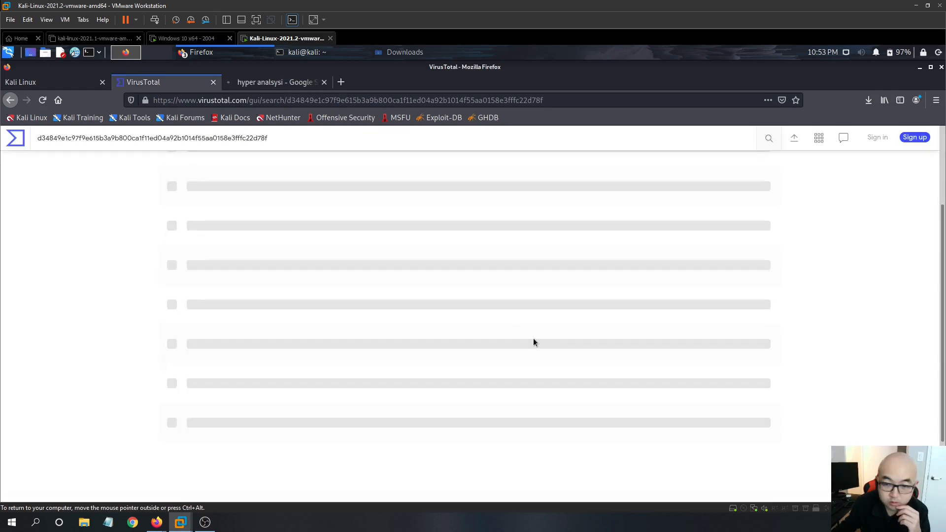
scroll(642, 365, "up", 5)
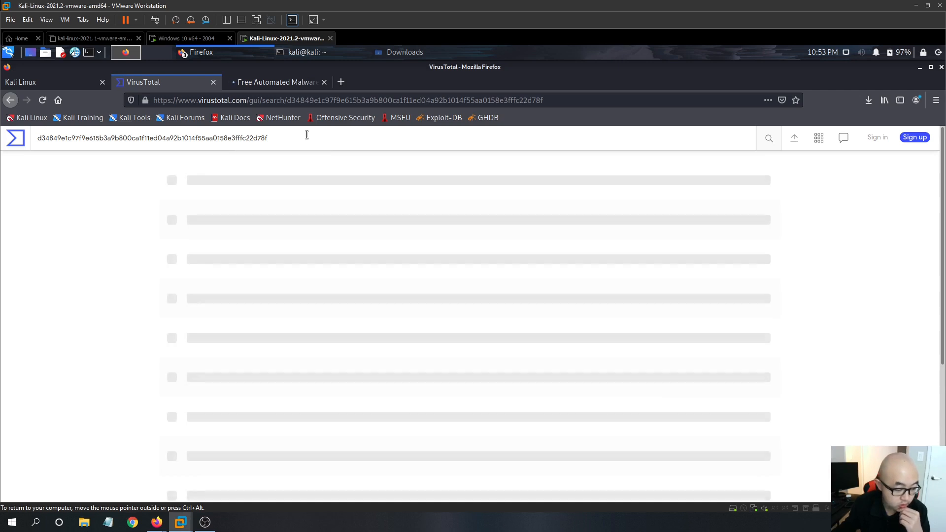
left_click(283, 87)
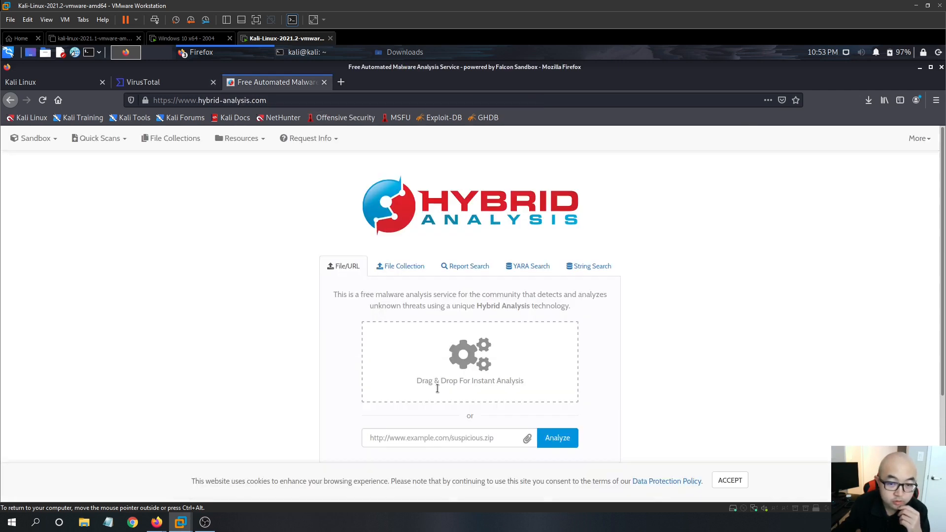
left_click(458, 269)
scroll(467, 389, "down", 2)
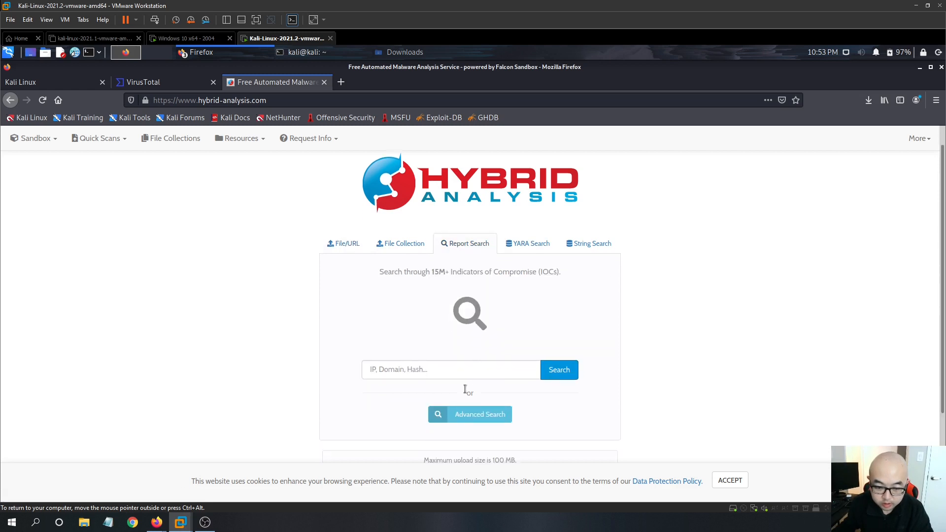
left_click(506, 337)
key("ctrl+v")
left_click(563, 344)
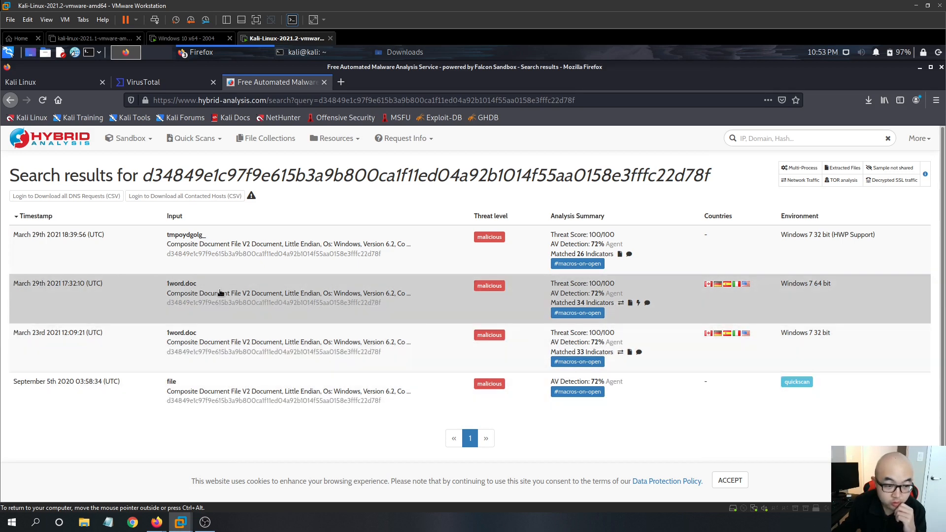
left_click(234, 319)
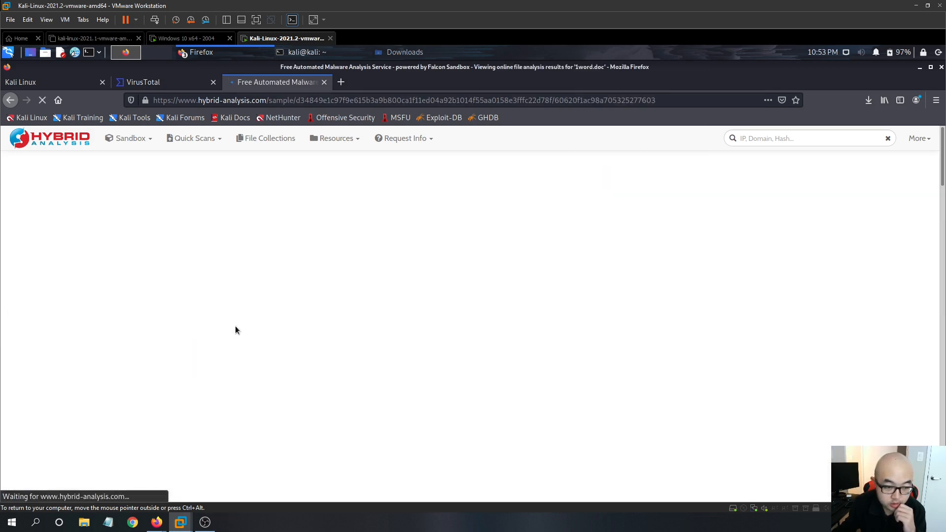
- Return to the VirusTotal report for the hash and open its Community tab
left_click(139, 84)
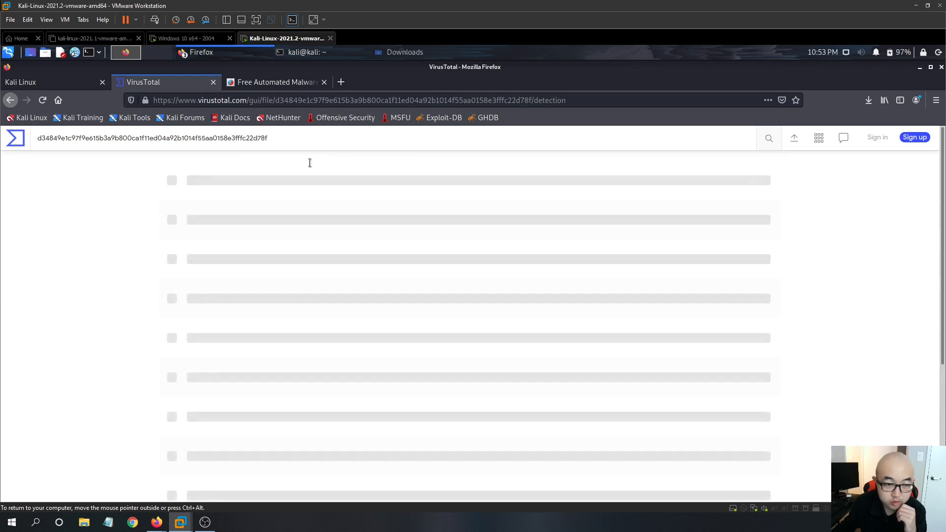
left_click(15, 138)
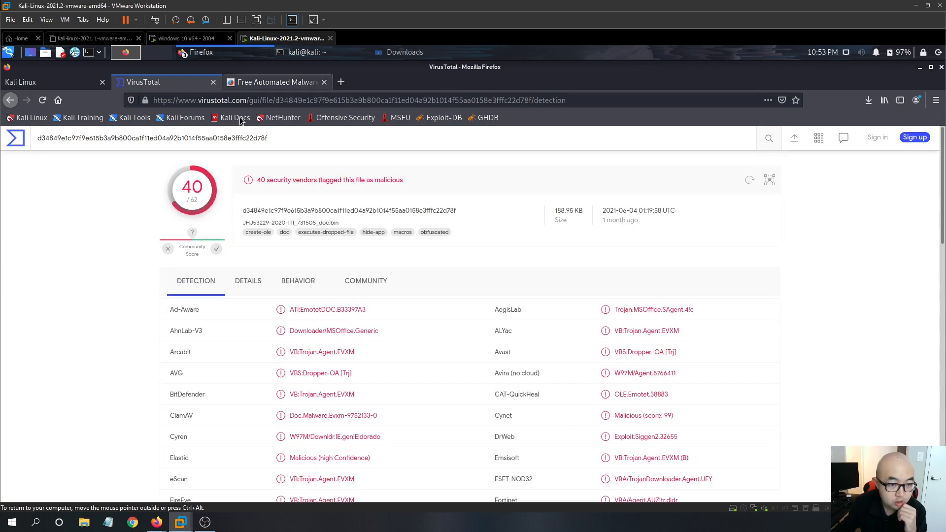
scroll(350, 205, "down", 3)
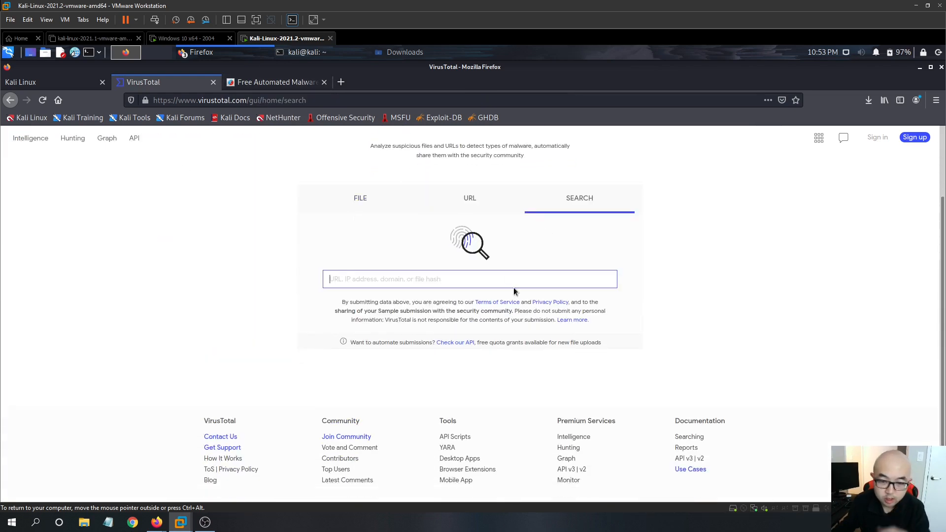
left_click(17, 102)
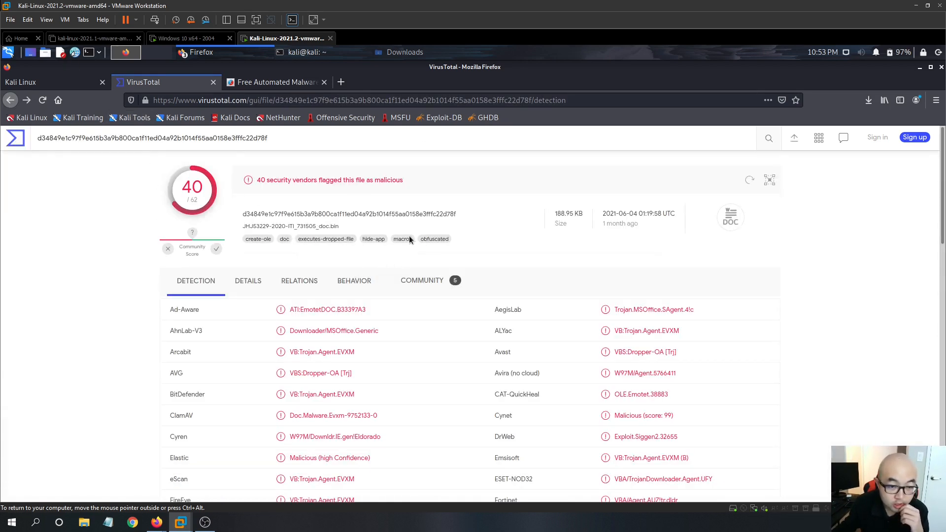
scroll(433, 251, "down", 5)
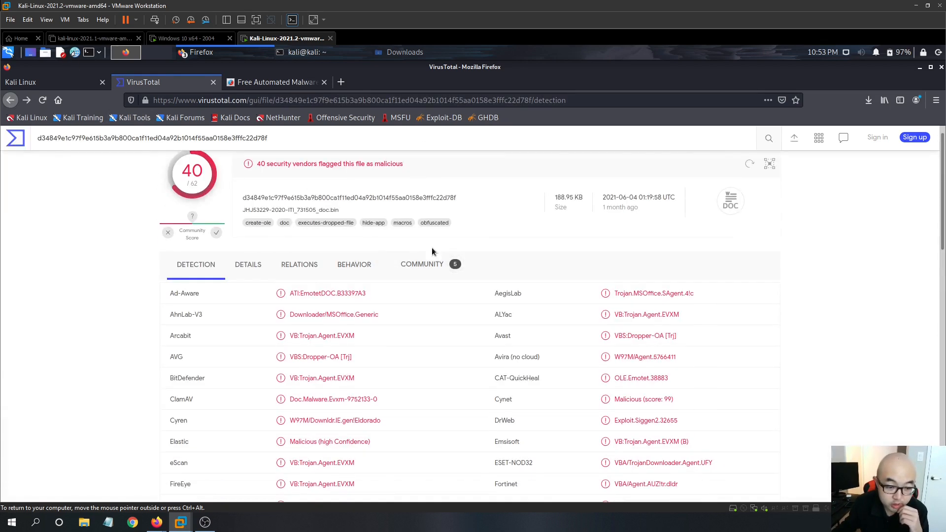
scroll(547, 322, "up", 4)
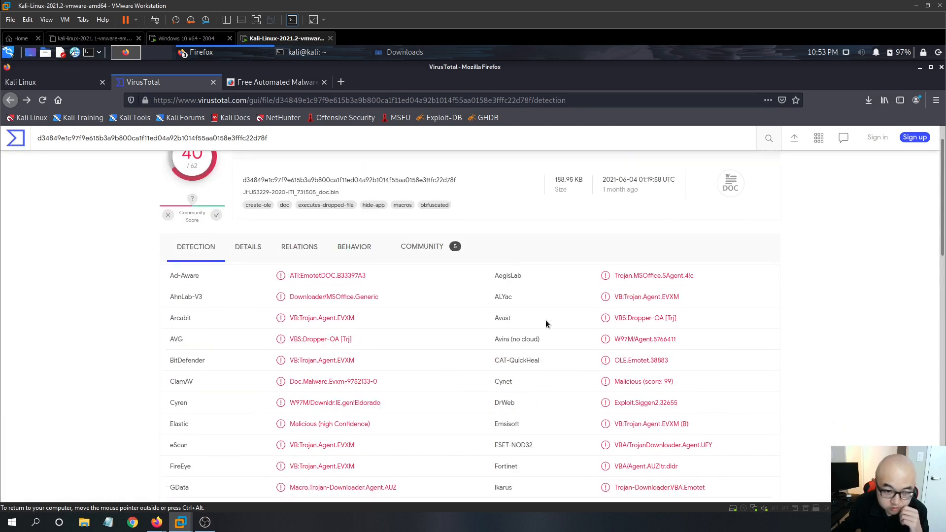
scroll(330, 243, "up", 1)
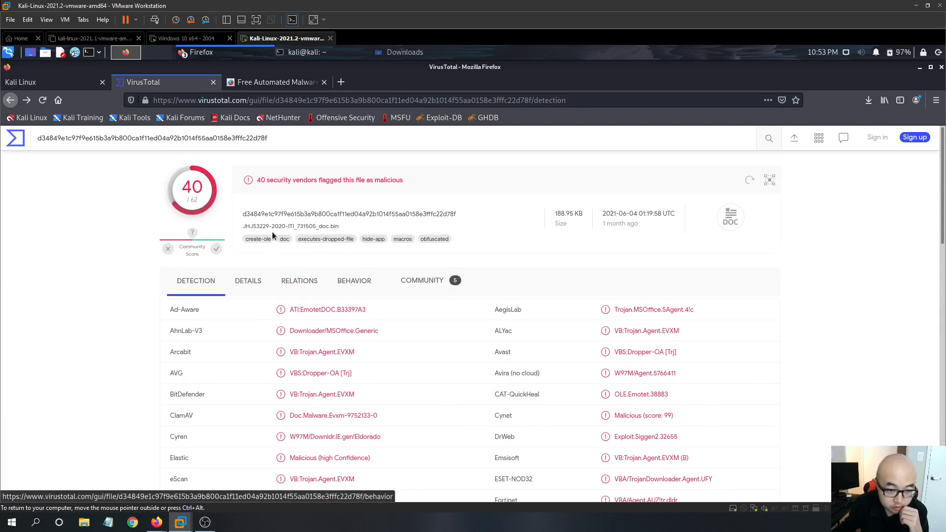
left_click(425, 282)
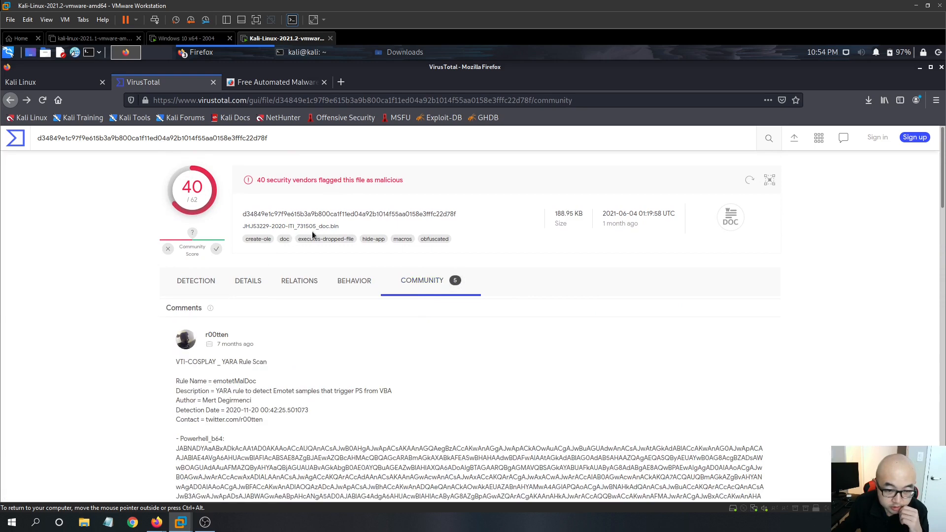
- Read through the VirusTotal community comments on the sample, including C&C URLs and YARA matches
scroll(397, 350, "down", 5)
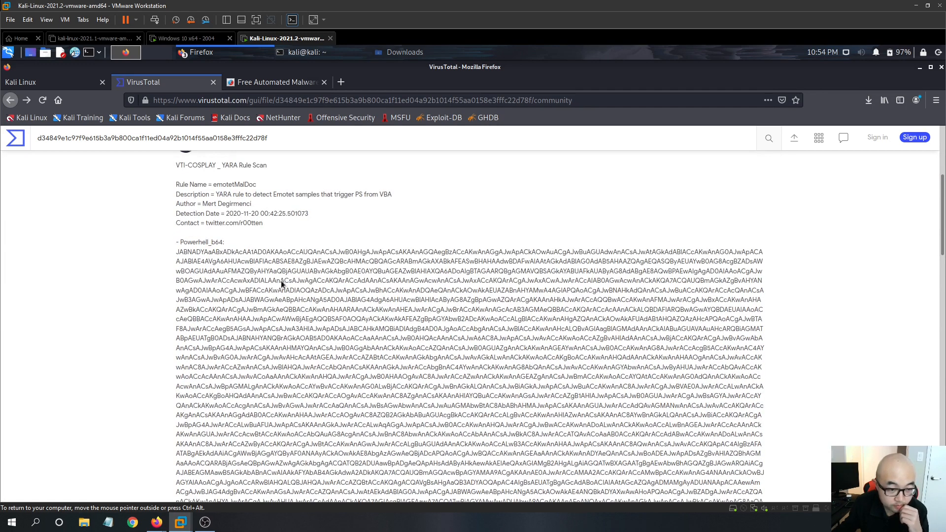
scroll(281, 283, "down", 4)
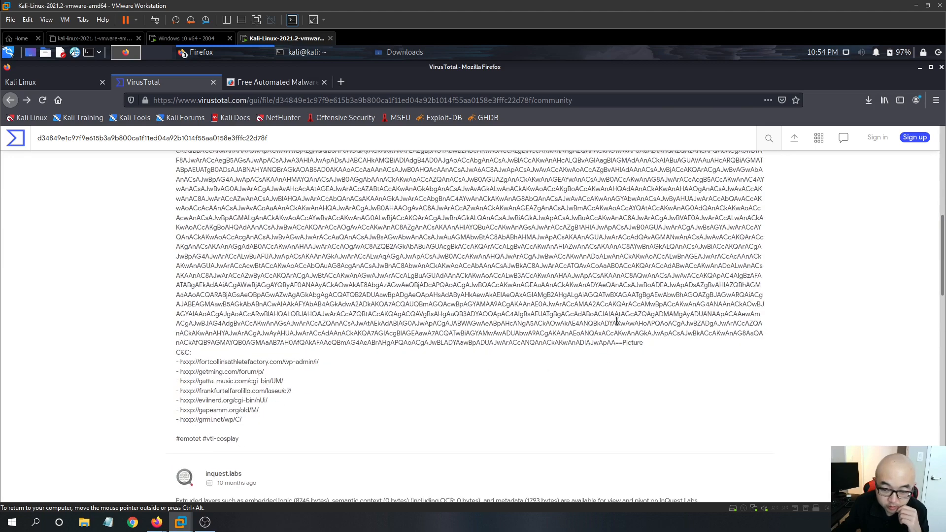
scroll(306, 281, "up", 3)
scroll(429, 295, "down", 5)
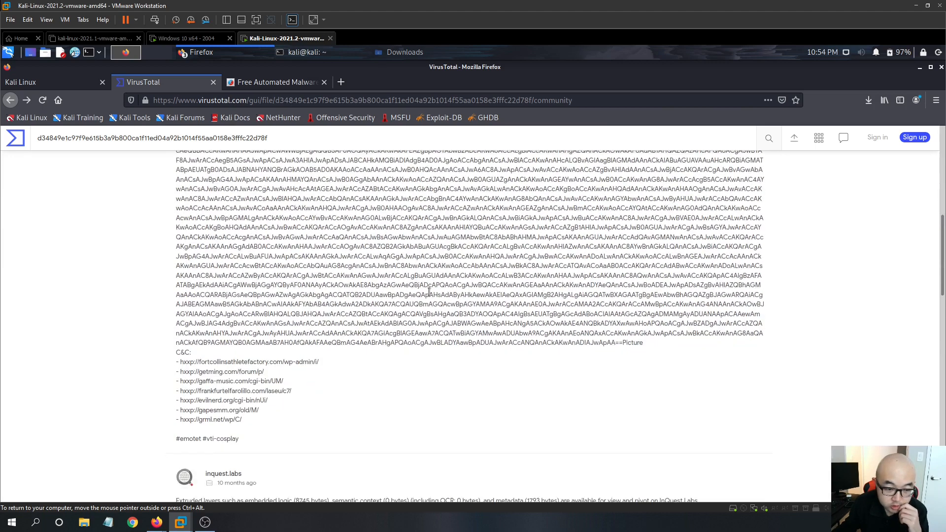
scroll(430, 296, "down", 5)
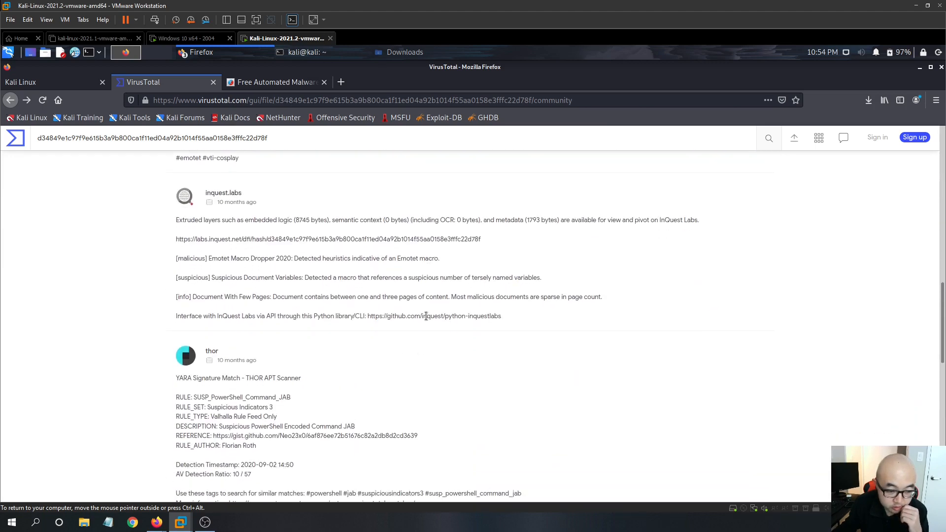
scroll(426, 316, "up", 4)
- Review the Hybrid Analysis report for 1word.doc, scrolling through its malicious, suspicious and informative indicators
left_click(269, 82)
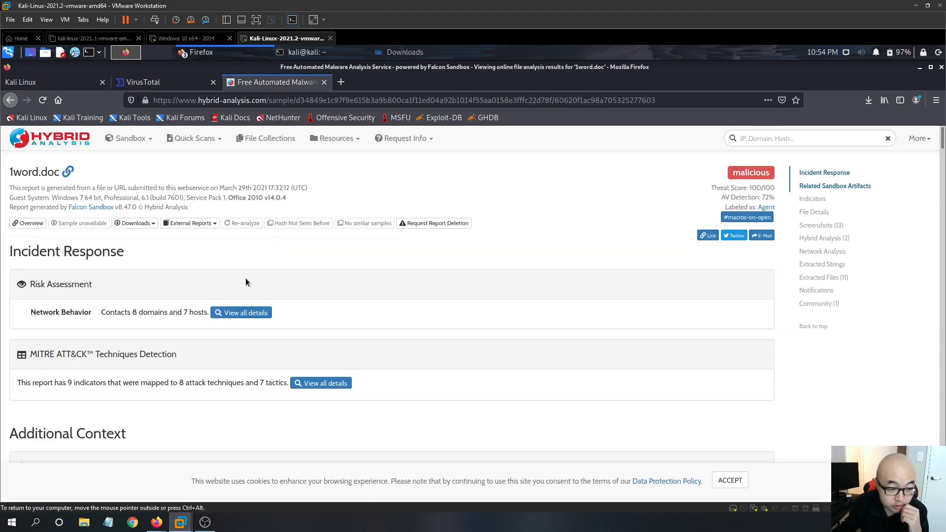
scroll(245, 278, "down", 2)
scroll(210, 277, "up", 2)
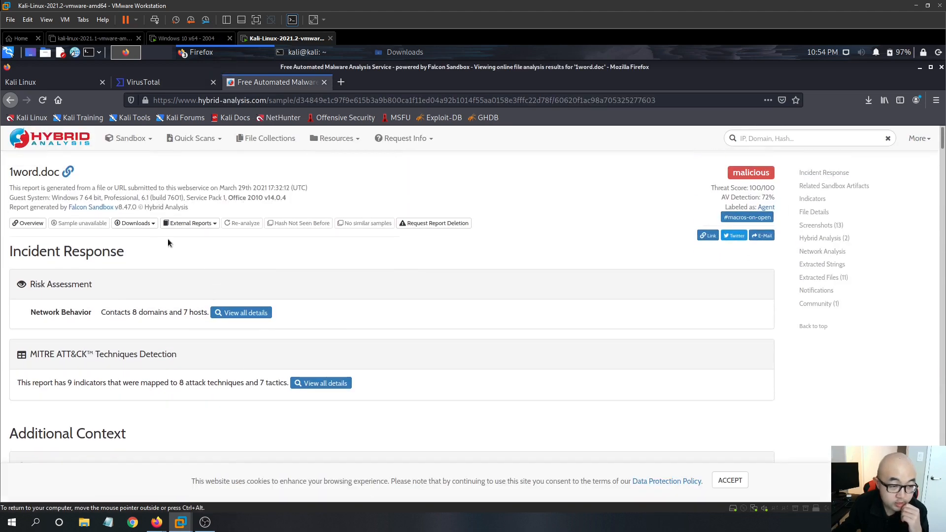
scroll(241, 297, "down", 2)
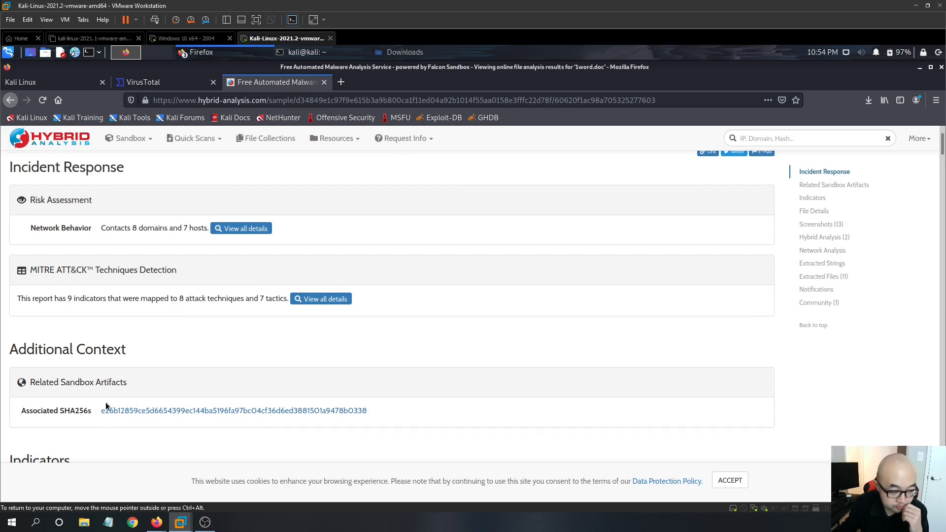
scroll(105, 402, "down", 4)
scroll(107, 401, "down", 8)
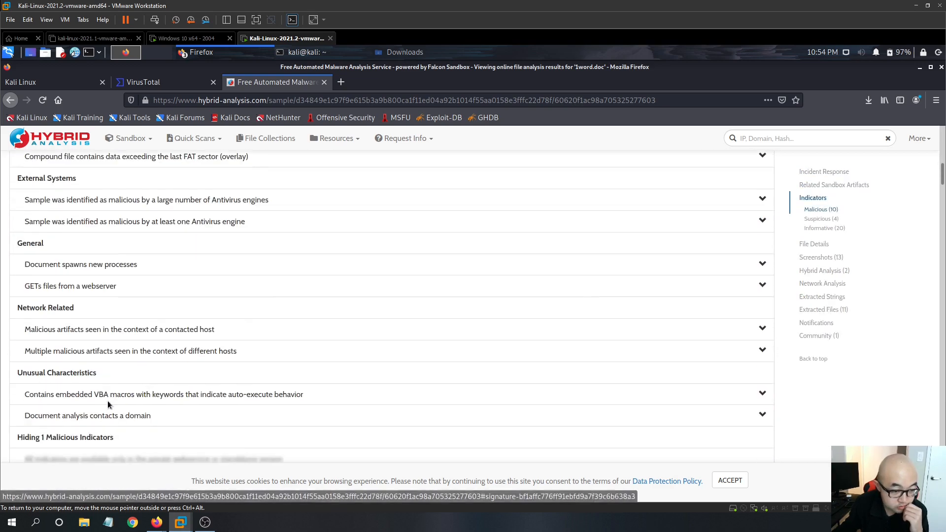
scroll(109, 401, "up", 3)
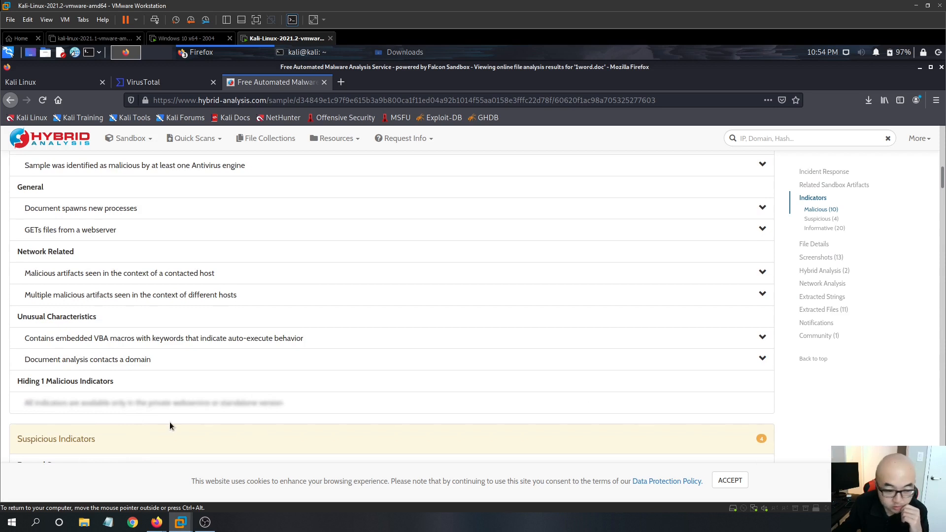
scroll(46, 383, "down", 2)
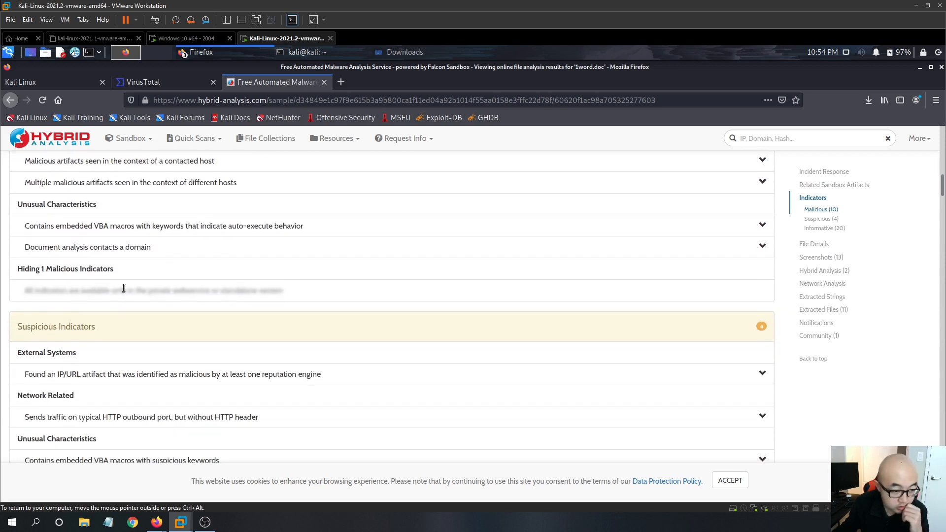
scroll(262, 376, "down", 3)
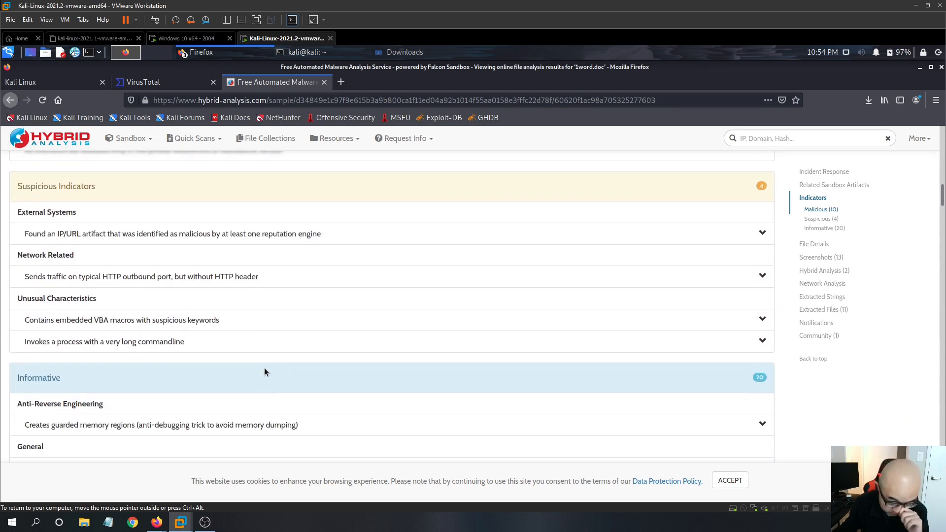
scroll(262, 371, "down", 5)
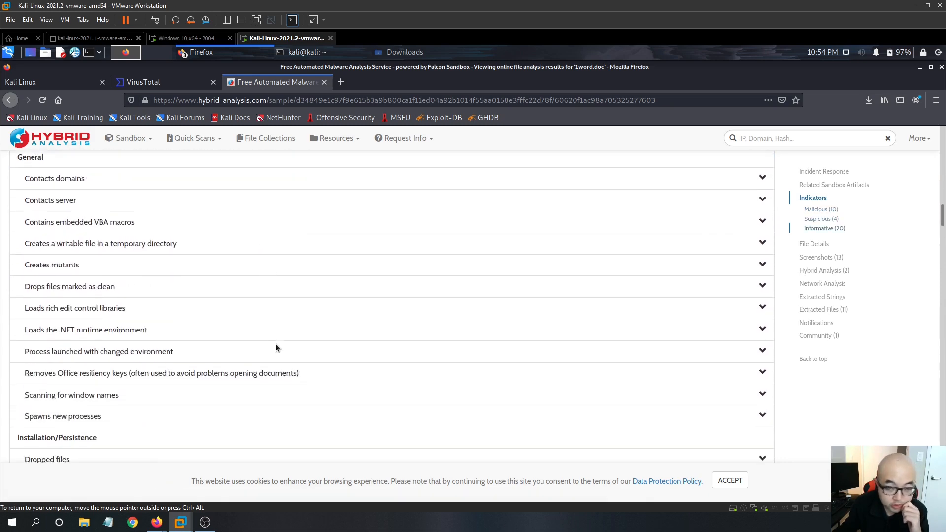
scroll(274, 347, "down", 6)
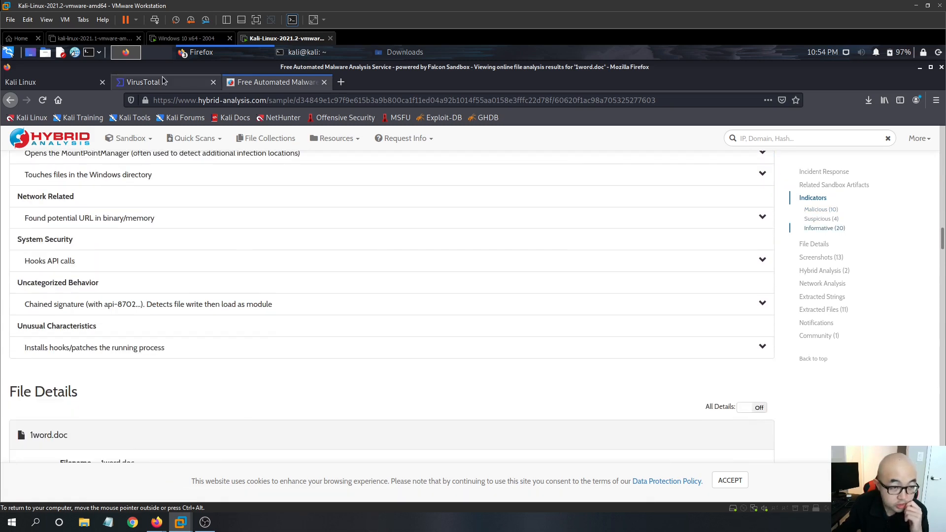
- Read the THOR YARA signature comments on the VirusTotal Community tab
left_click(164, 82)
scroll(284, 304, "down", 10)
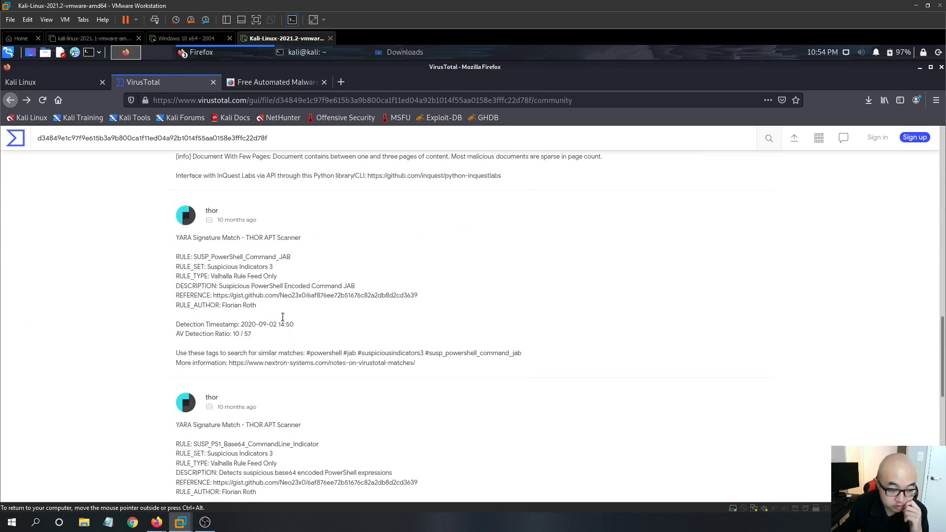
scroll(309, 217, "down", 4)
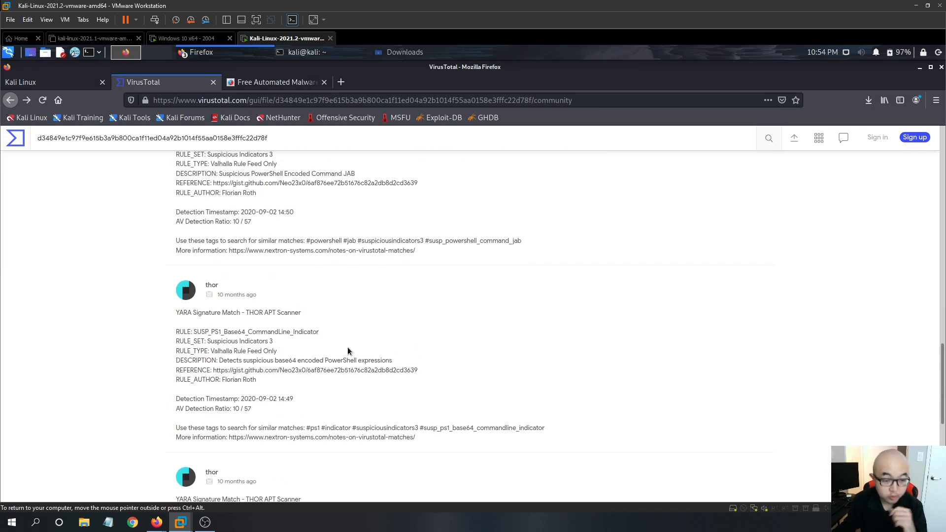
scroll(356, 330, "up", 9)
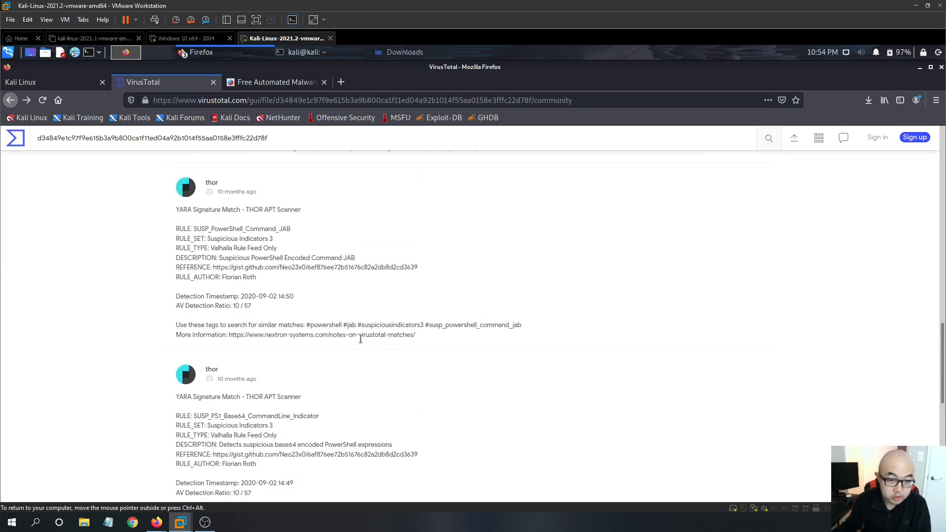
- Switch to the LetsDefend case in the host browser and select Other as the threat indicator
mouse_move(156, 521)
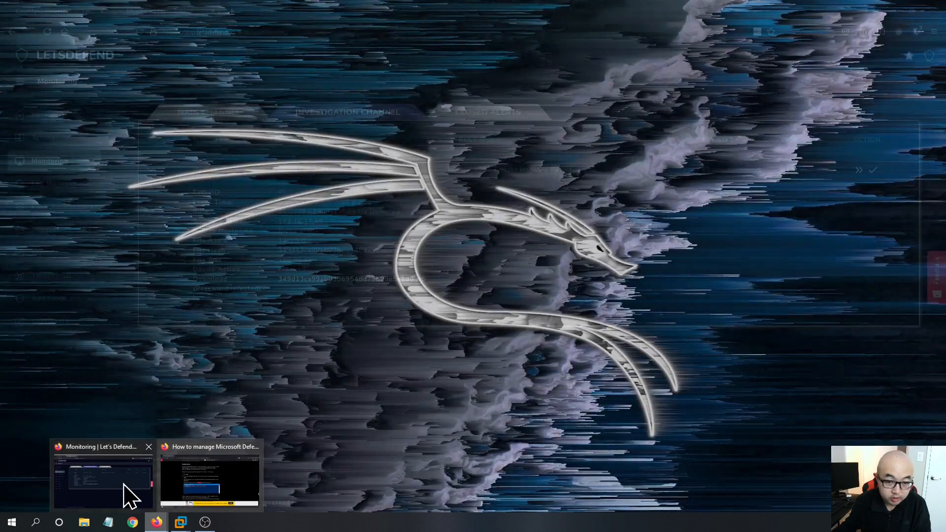
left_click(127, 495)
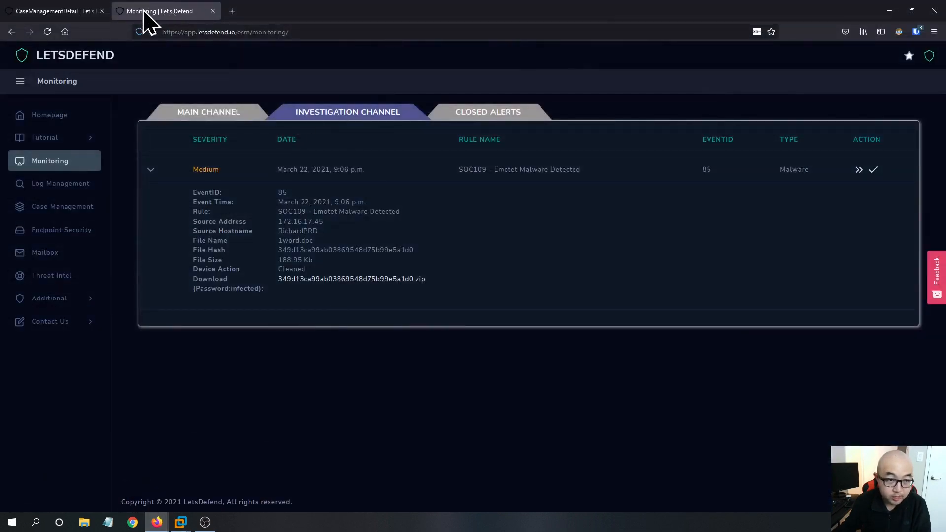
left_click(54, 11)
left_click(483, 226)
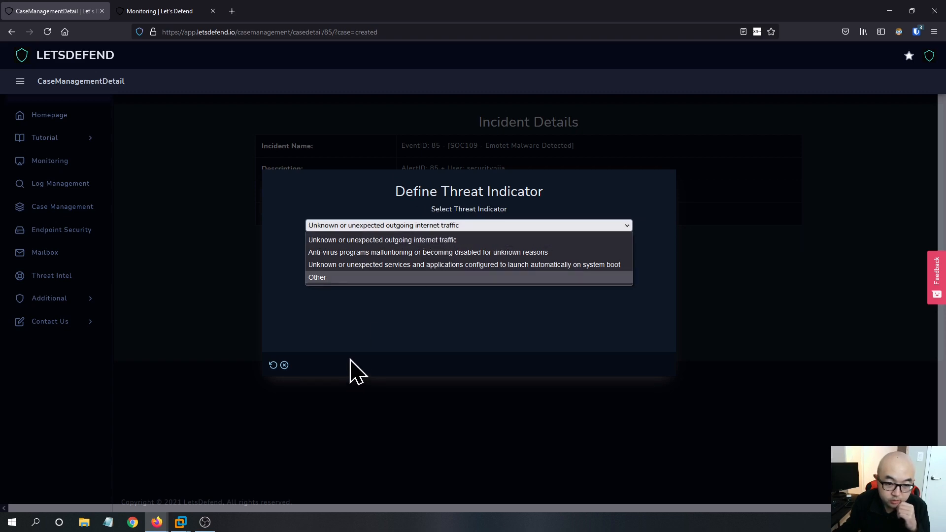
left_click(343, 278)
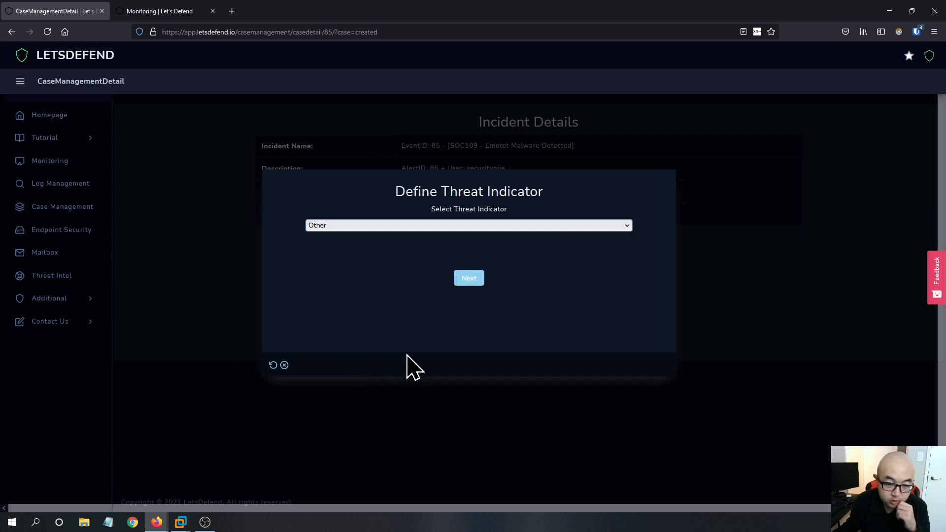
left_click(376, 228)
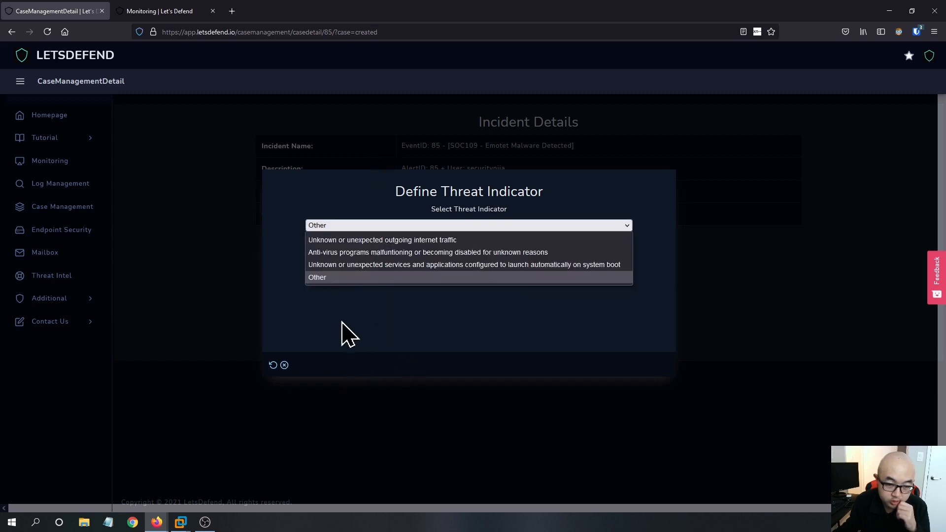
- Confirm Other as the threat indicator and continue to the quarantine check
left_click(337, 279)
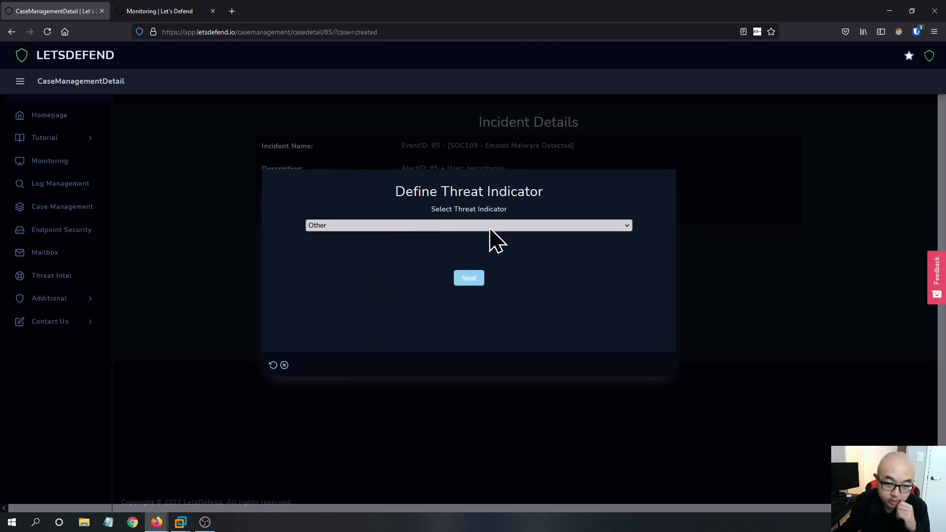
left_click(469, 278)
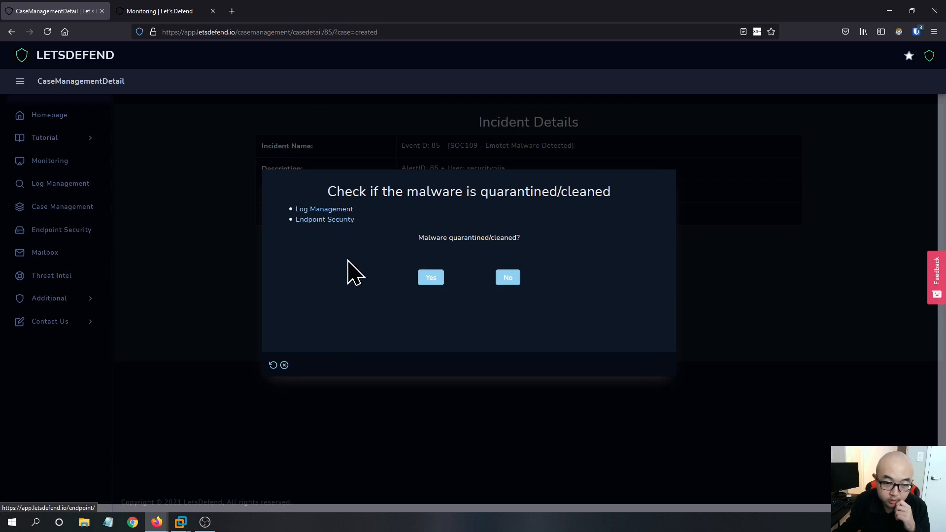
- Open the Log Management and Endpoint Security pages in new browser tabs
right_click(331, 211)
left_click(338, 223)
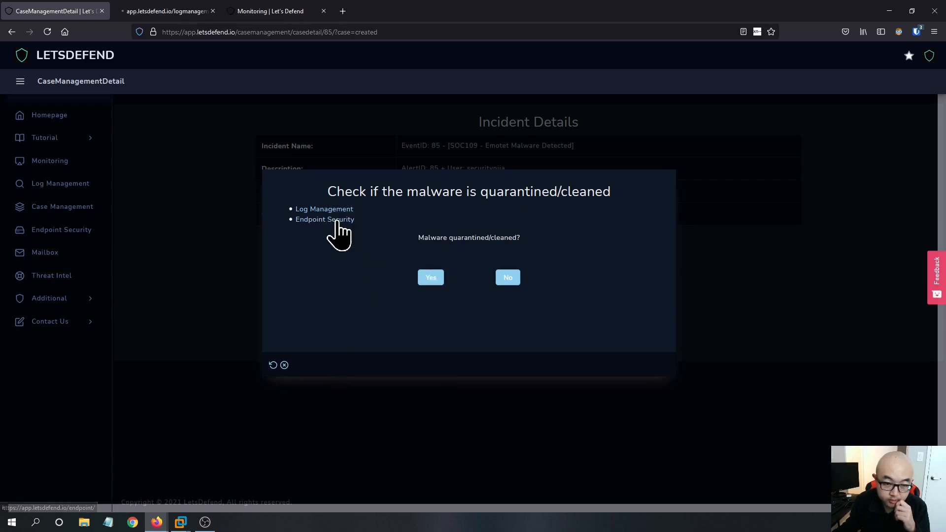
right_click(338, 222)
left_click(349, 234)
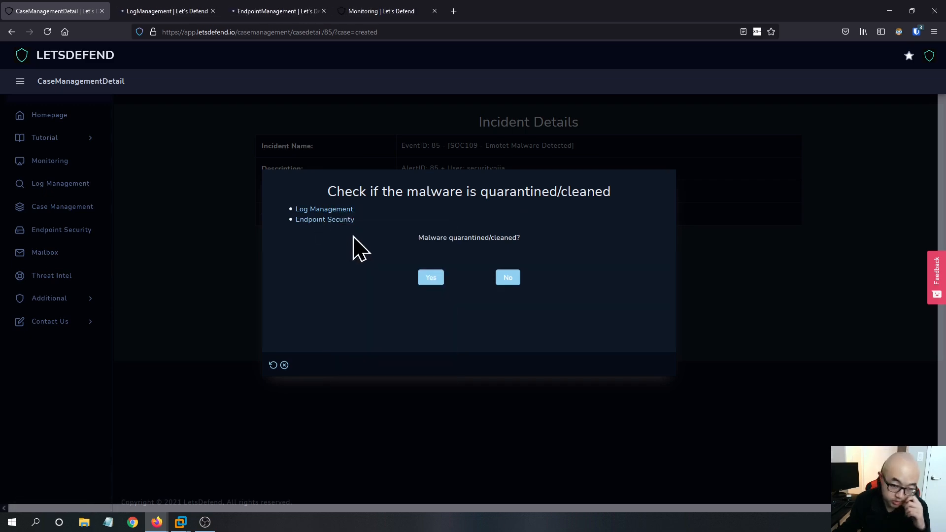
left_click(186, 11)
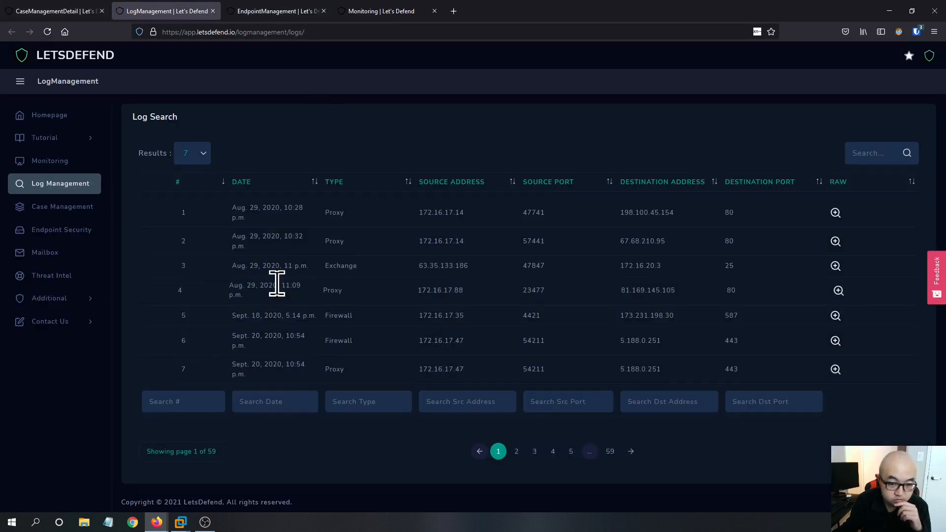
left_click(80, 11)
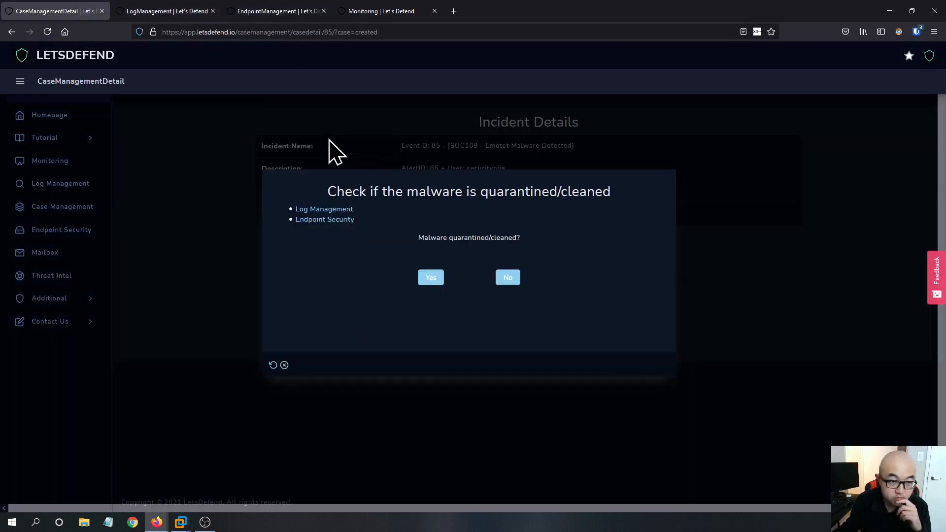
left_click(190, 12)
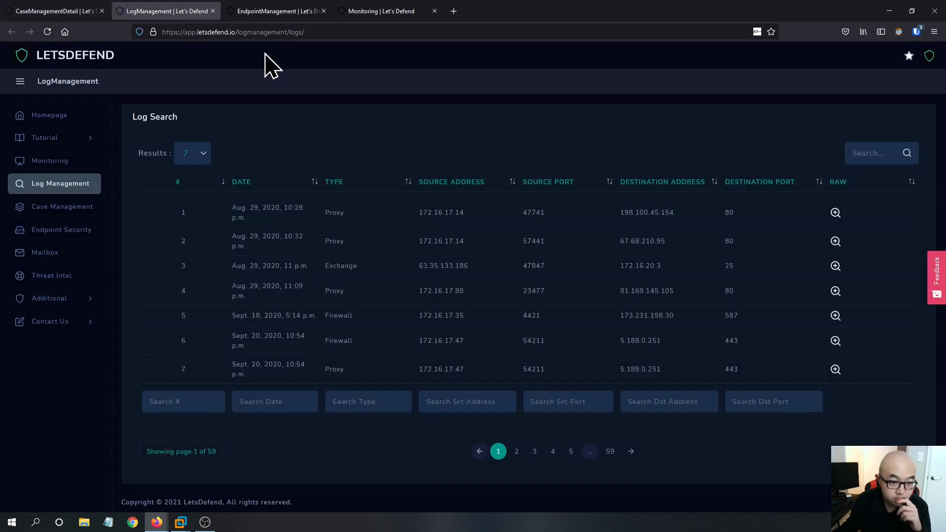
left_click(256, 11)
- Try searching the endpoint list for the alert's source hostname copied from the monitoring alert, then clear the search
left_click(382, 12)
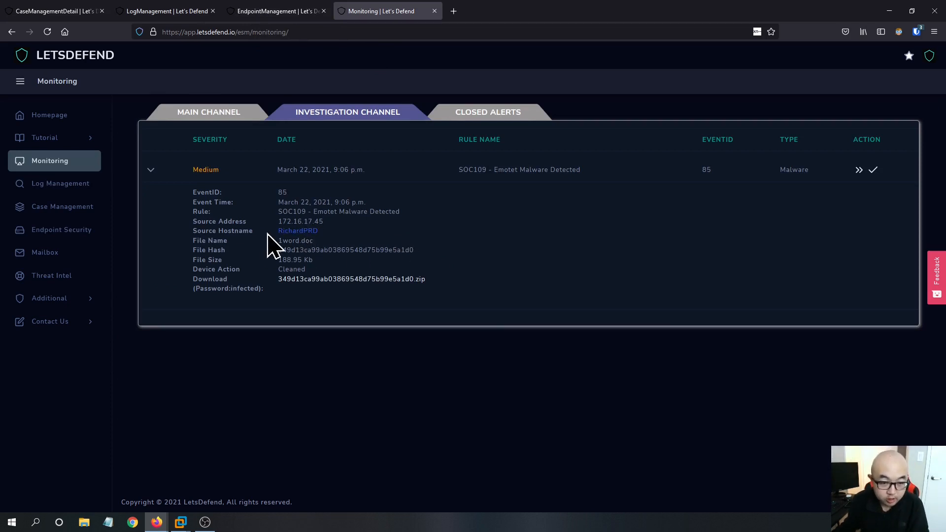
right_click(300, 234)
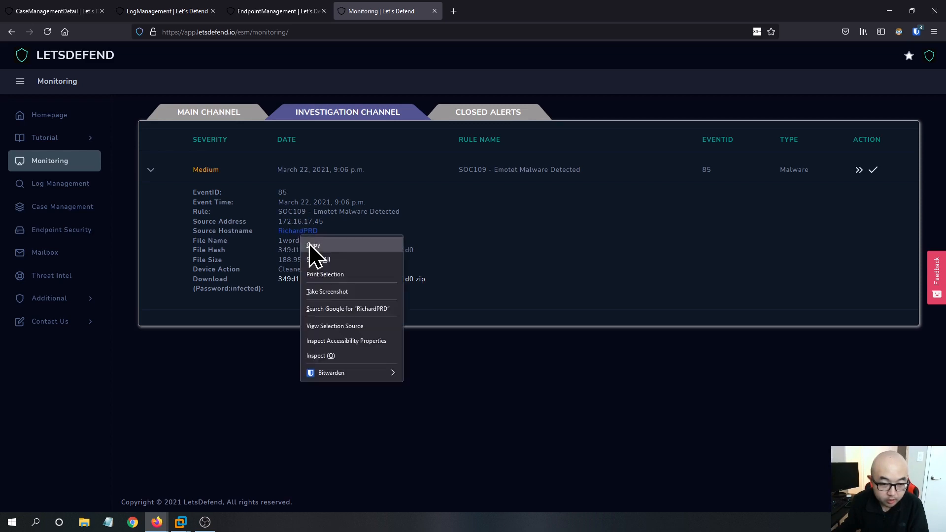
left_click(471, 288)
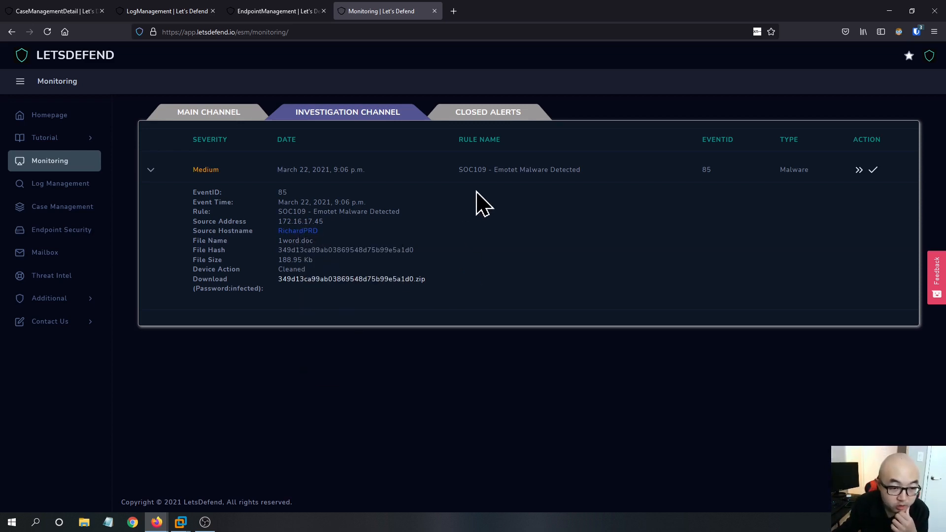
left_click(276, 11)
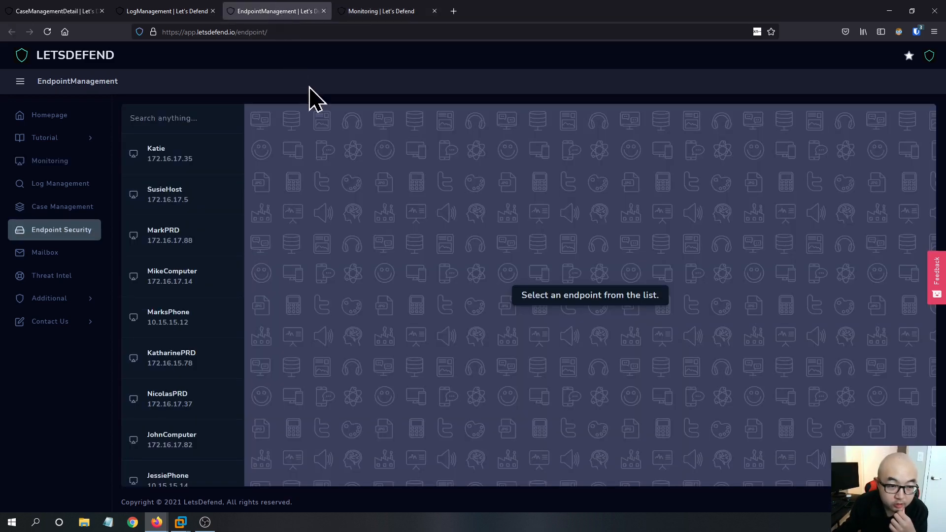
left_click(179, 118)
type("RichardPRD")
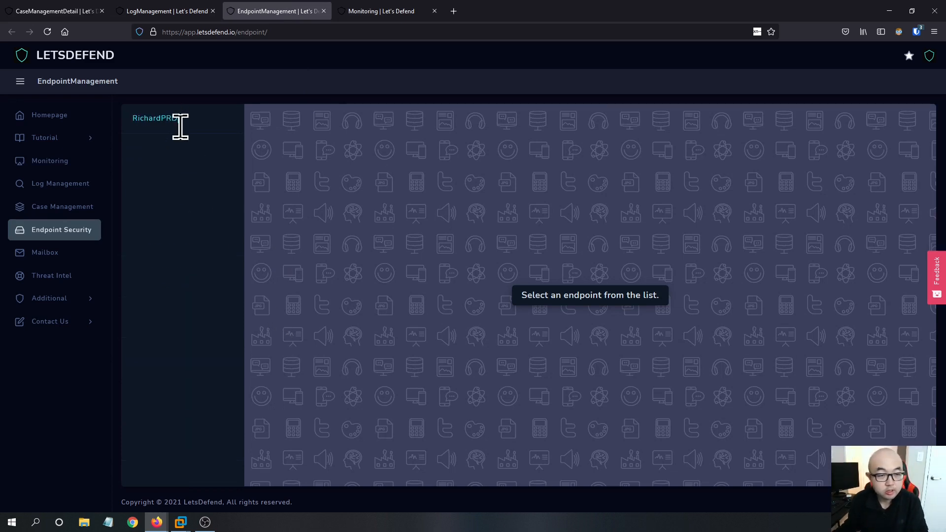
key("ctrl+a")
key("BackSpace")
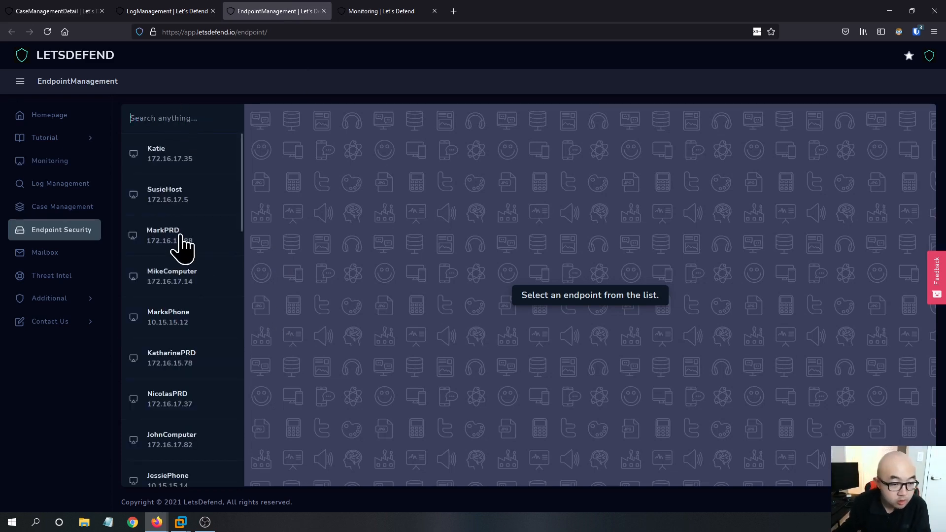
scroll(188, 232, "down", 1)
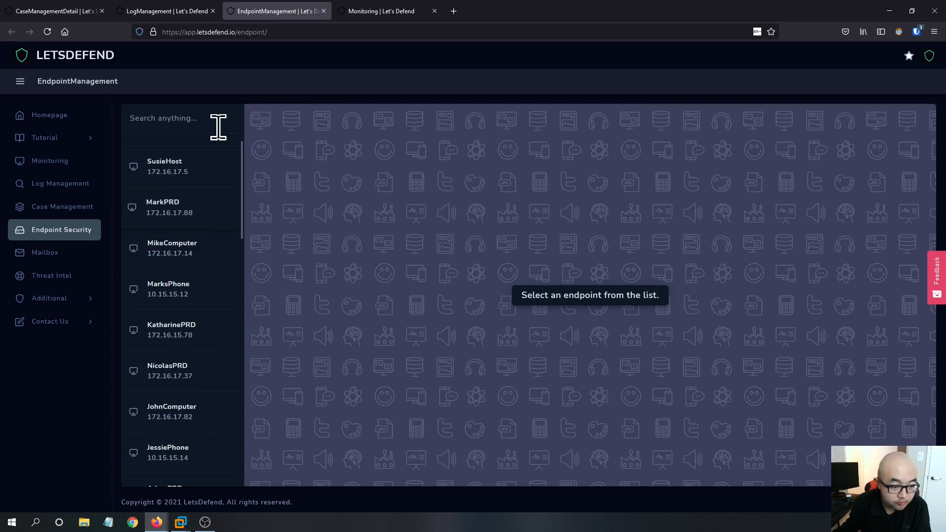
- Copy the alert's source address and search endpoints for 172.16.17.45, opening the RichardPRD host
left_click(205, 11)
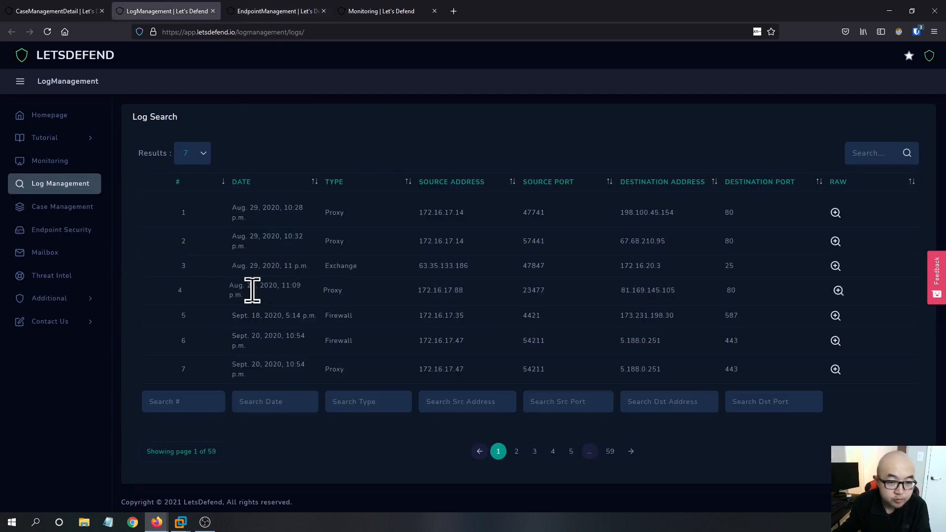
left_click(91, 11)
left_click(377, 12)
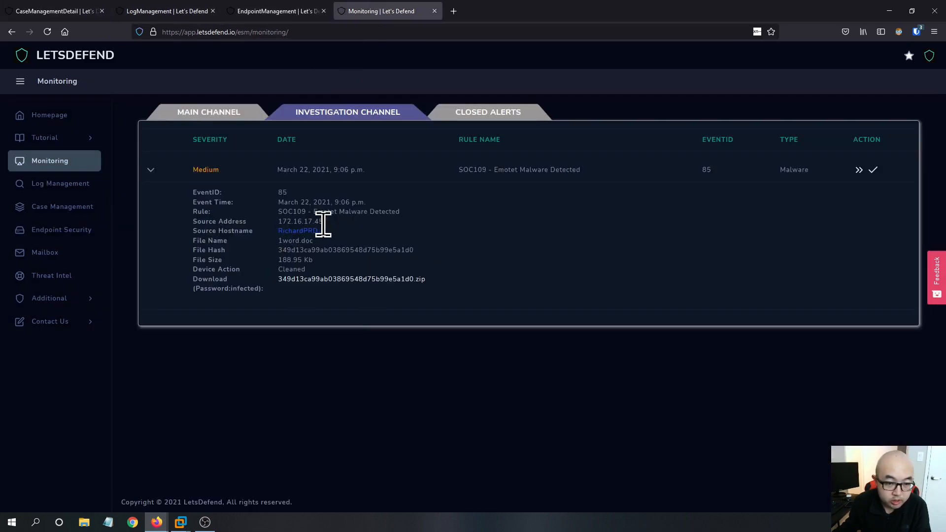
left_click_drag(323, 212, 300, 222)
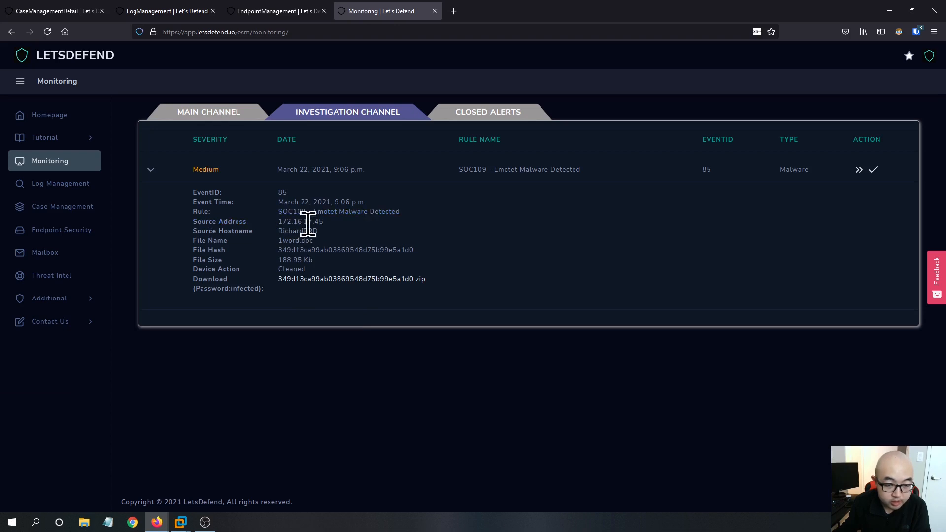
left_click(273, 11)
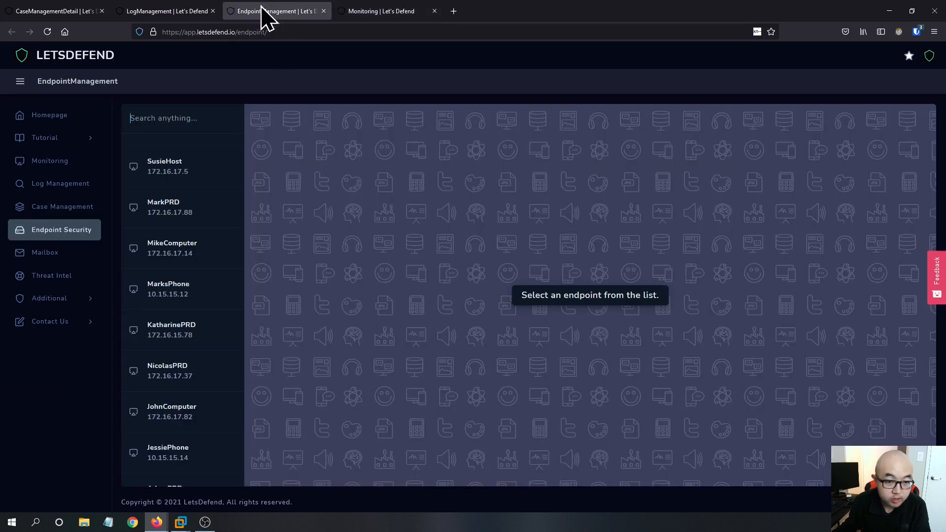
left_click(170, 127)
type("172.16.17.45")
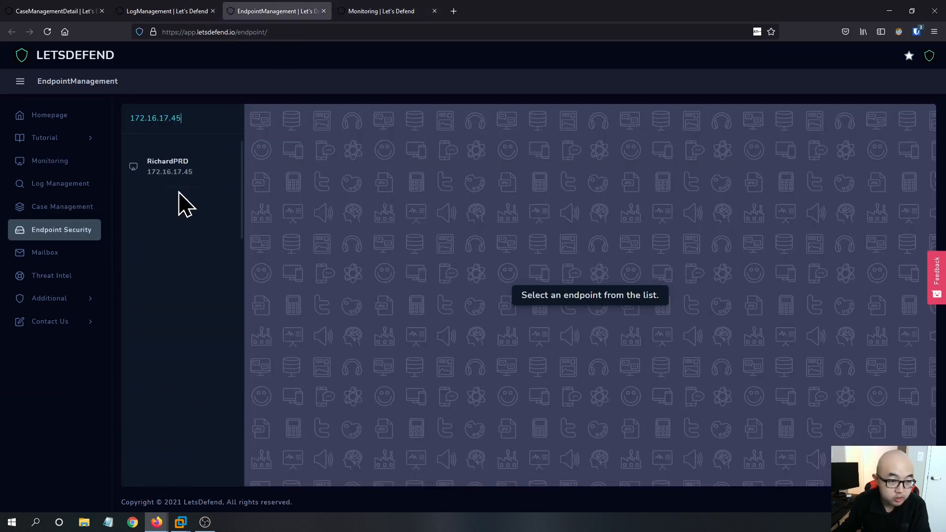
left_click(174, 173)
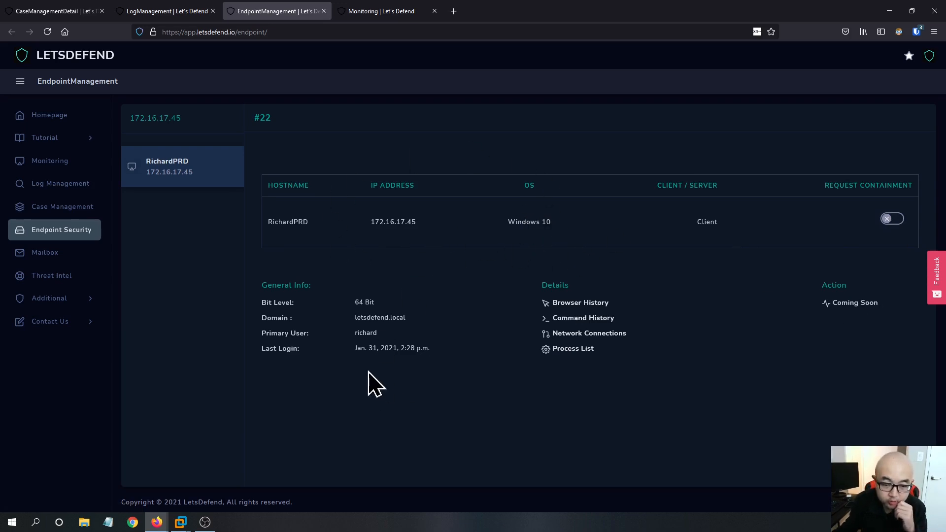
- Request containment for the RichardPRD endpoint and reopen its details by searching 172.16.17.45
left_click(204, 11)
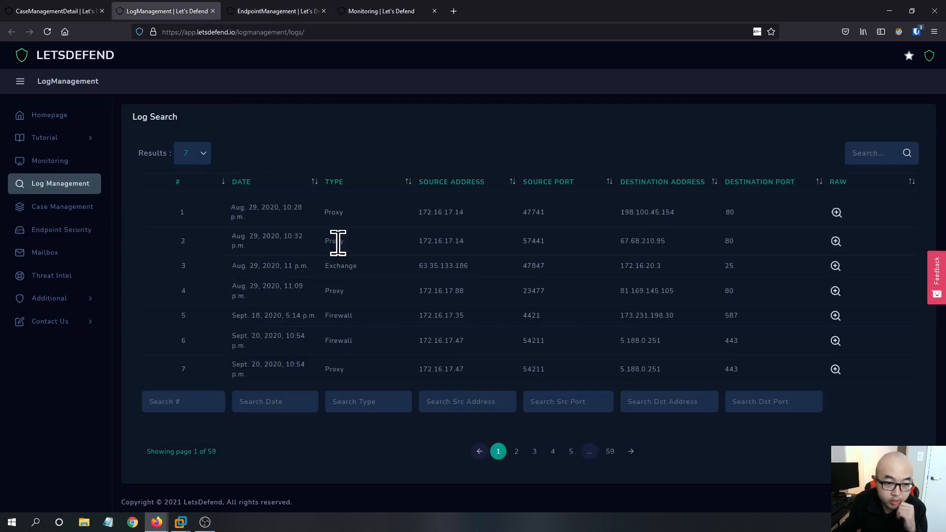
left_click(289, 11)
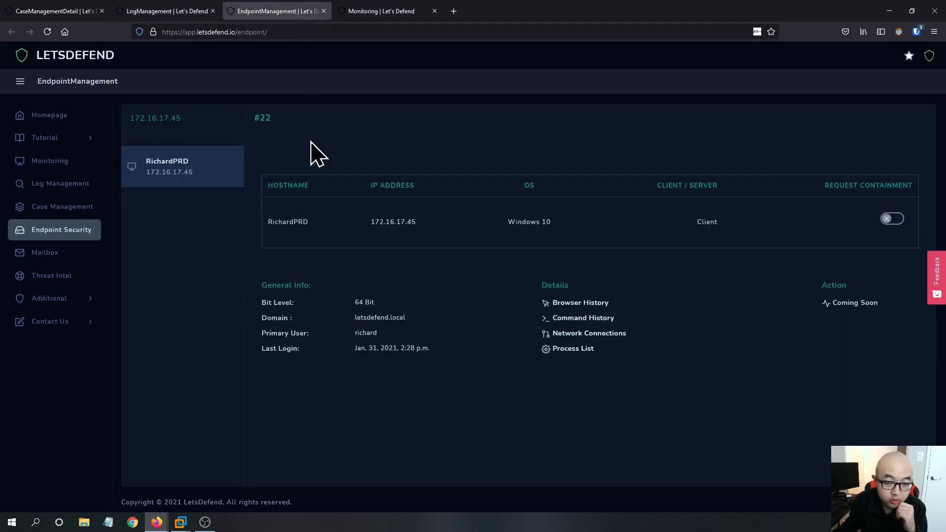
left_click(889, 238)
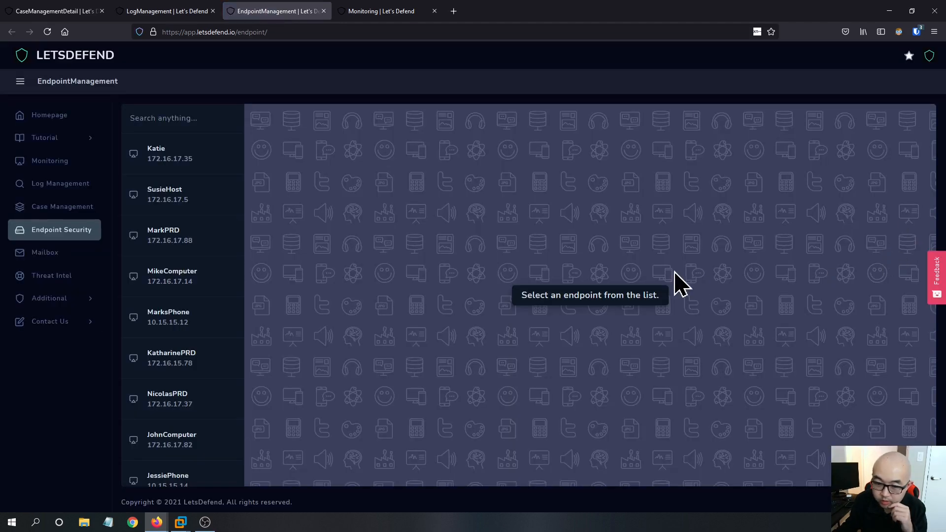
left_click(168, 122)
type("172.16.17.45")
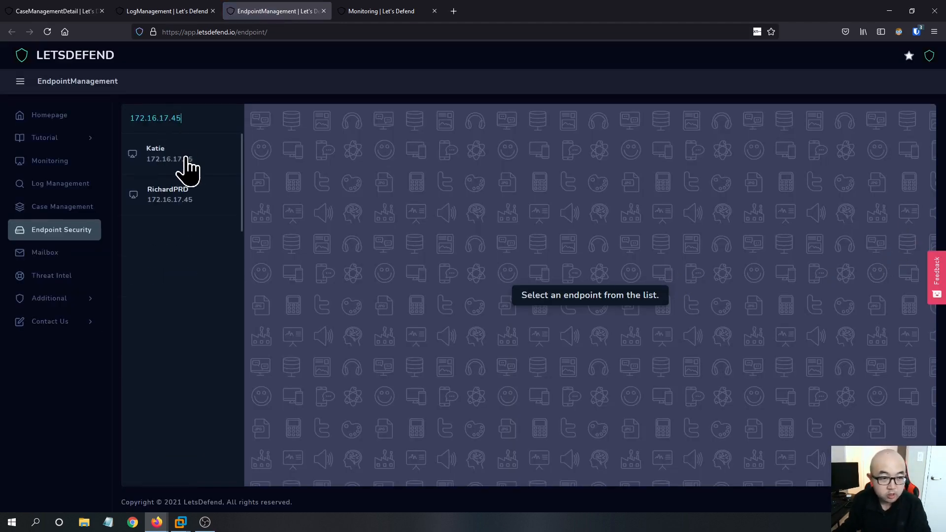
left_click(169, 197)
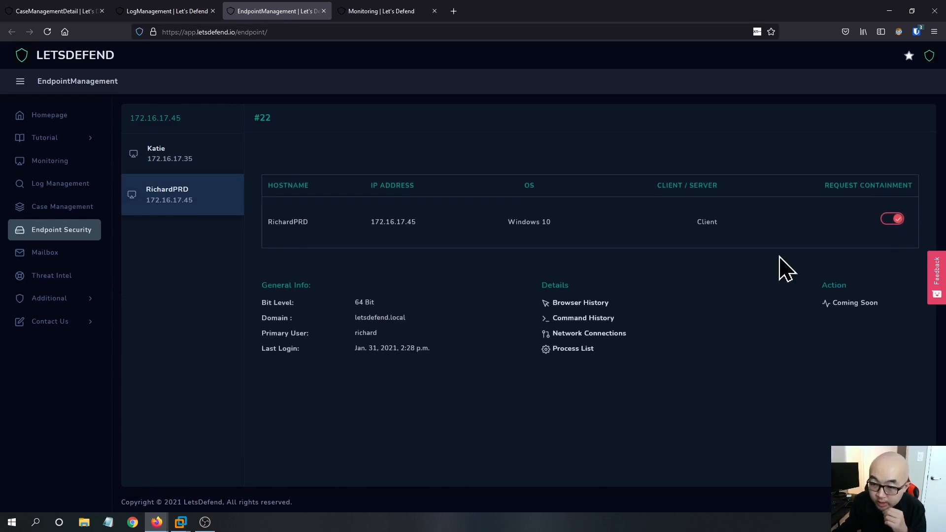
- Review the RichardPRD endpoint's command history and browser history
left_click(584, 319)
left_click(554, 129)
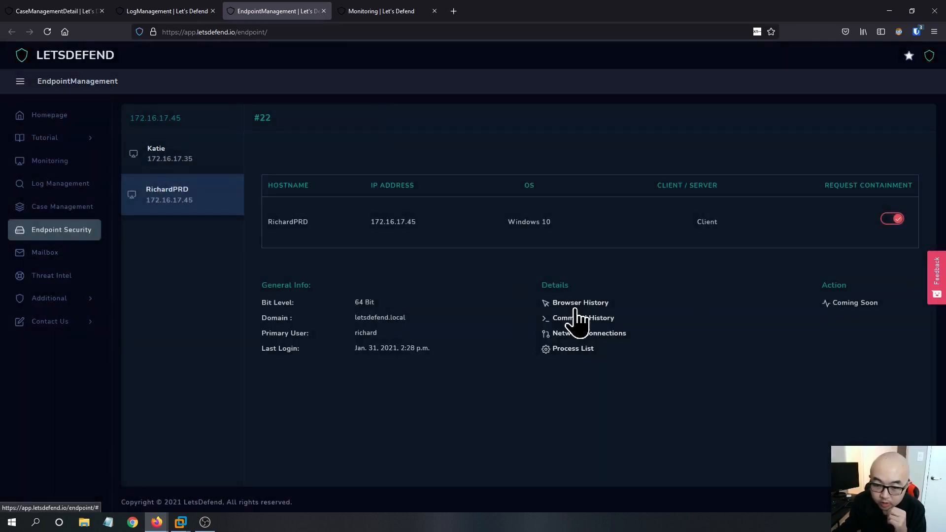
left_click(577, 304)
scroll(532, 241, "down", 5)
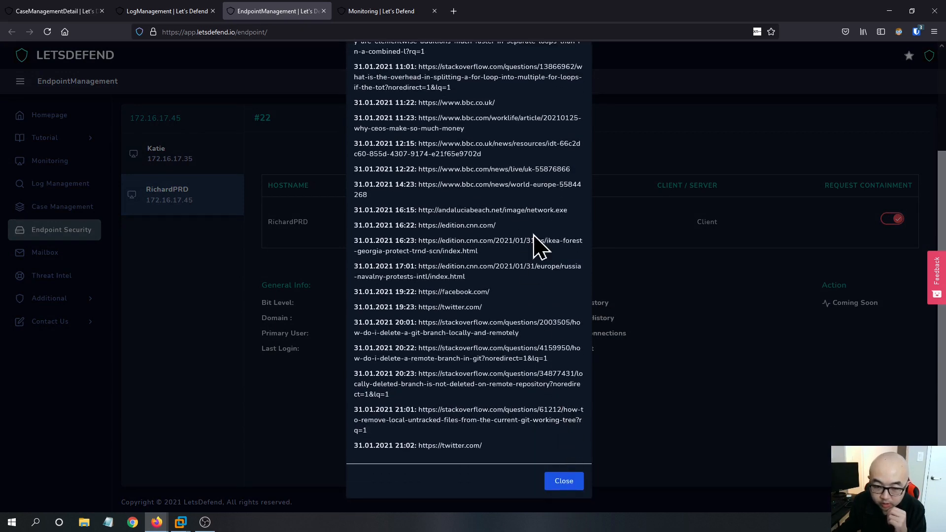
scroll(560, 378, "up", 3)
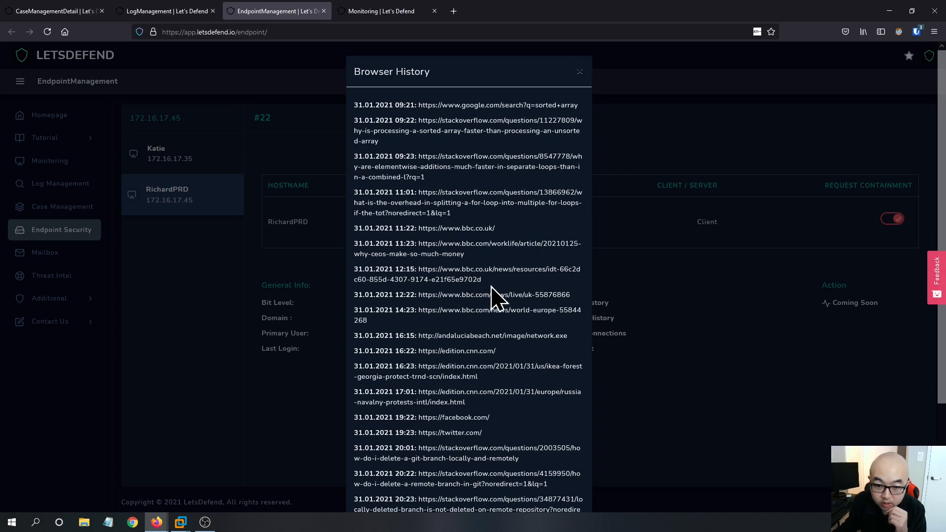
scroll(498, 298, "down", 3)
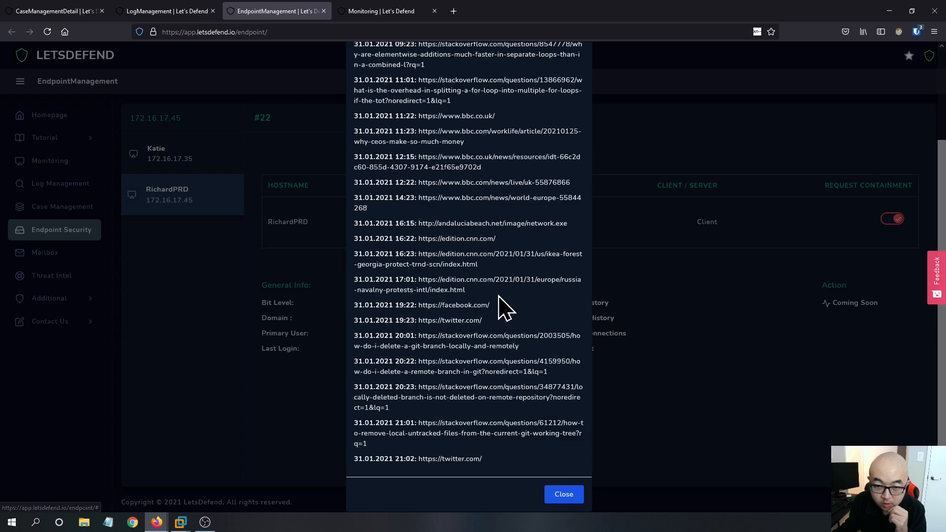
left_click(563, 493)
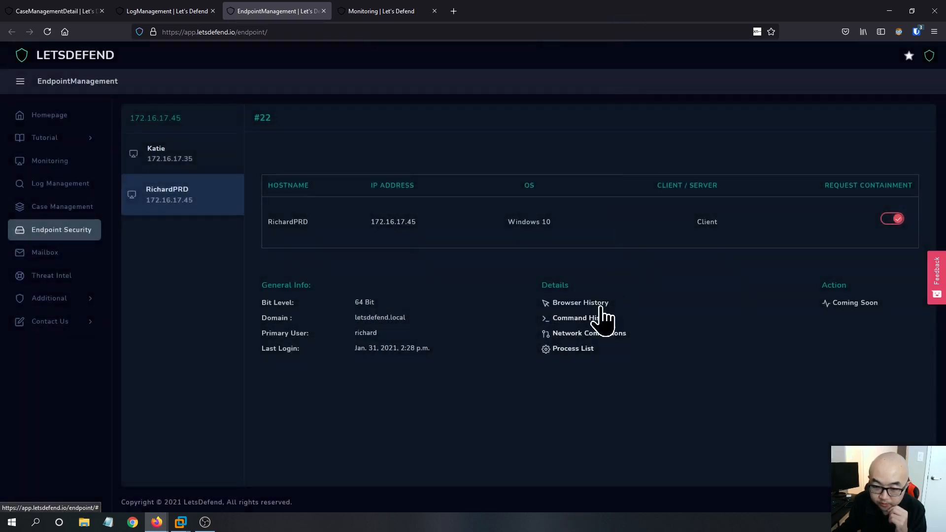
- Review the RichardPRD endpoint's network connections list
left_click(594, 335)
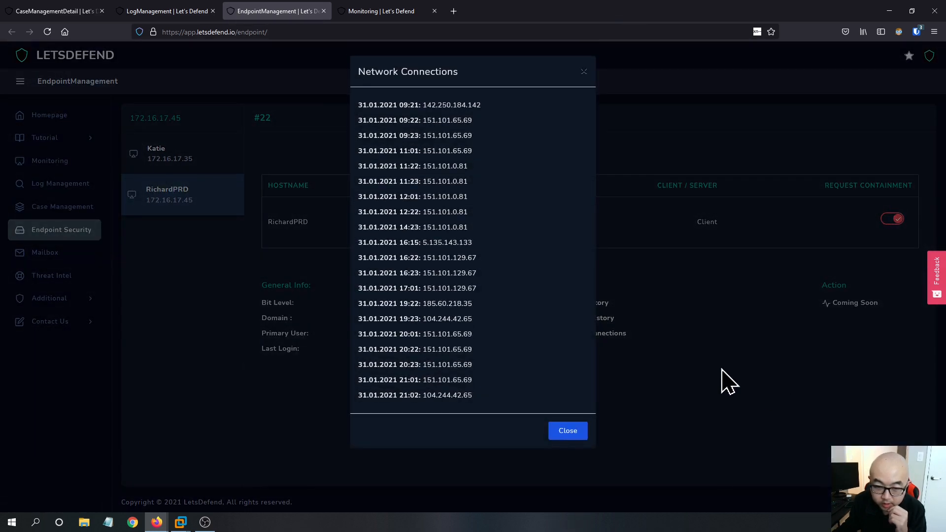
scroll(451, 278, "down", 1)
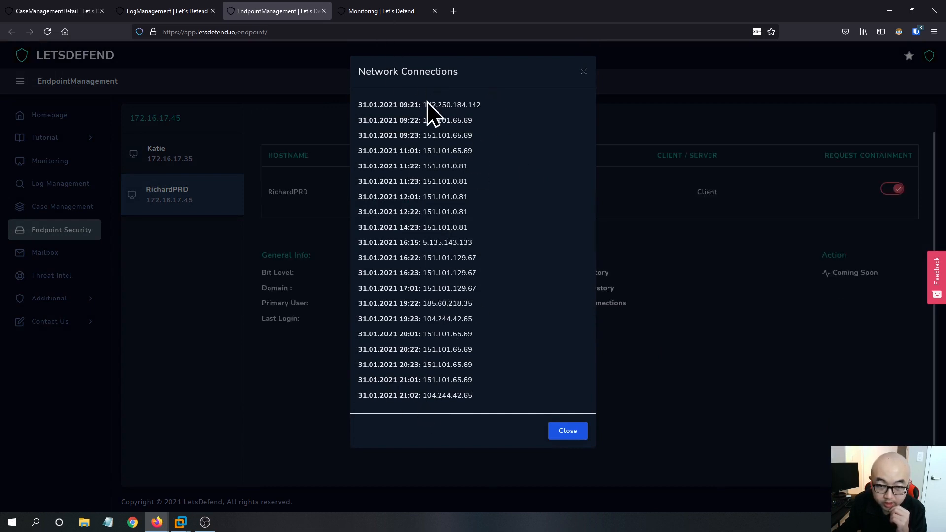
left_click(562, 440)
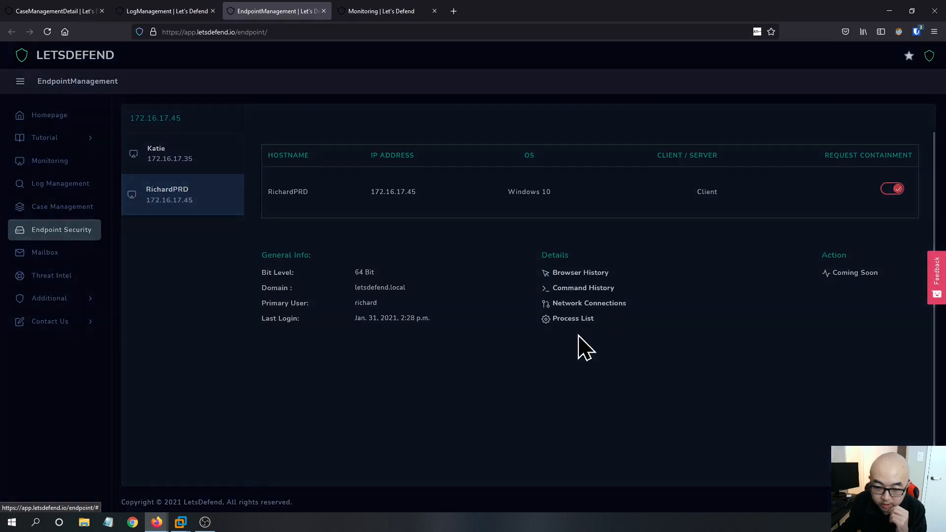
- Open the endpoint's process list and expand the details of every listed process
left_click(574, 318)
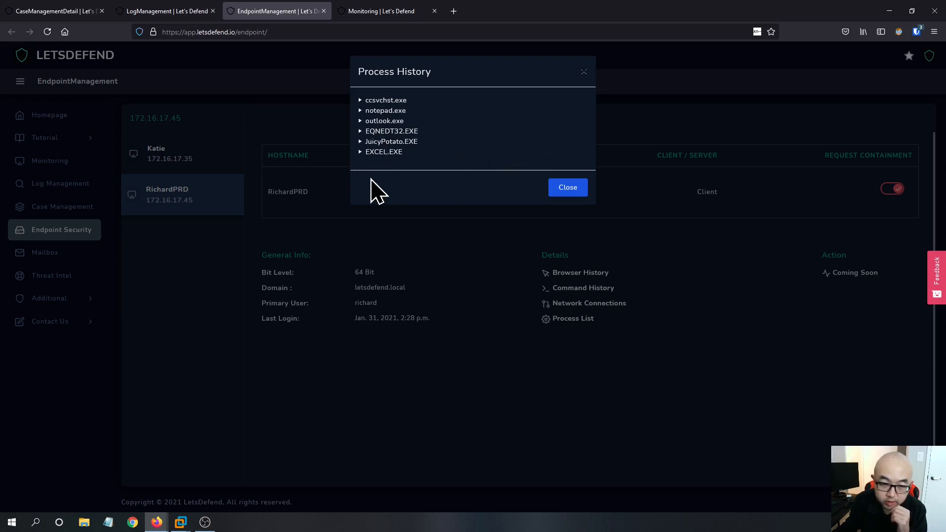
left_click(364, 152)
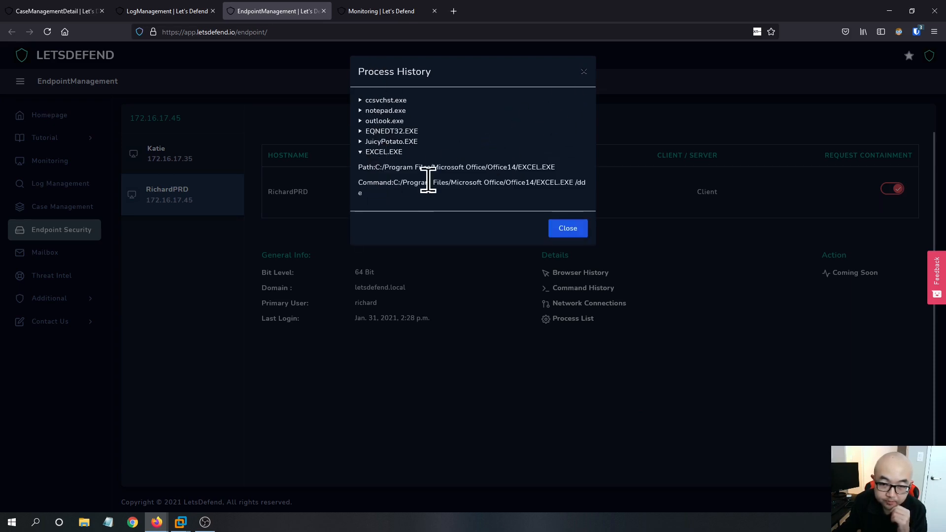
left_click(391, 142)
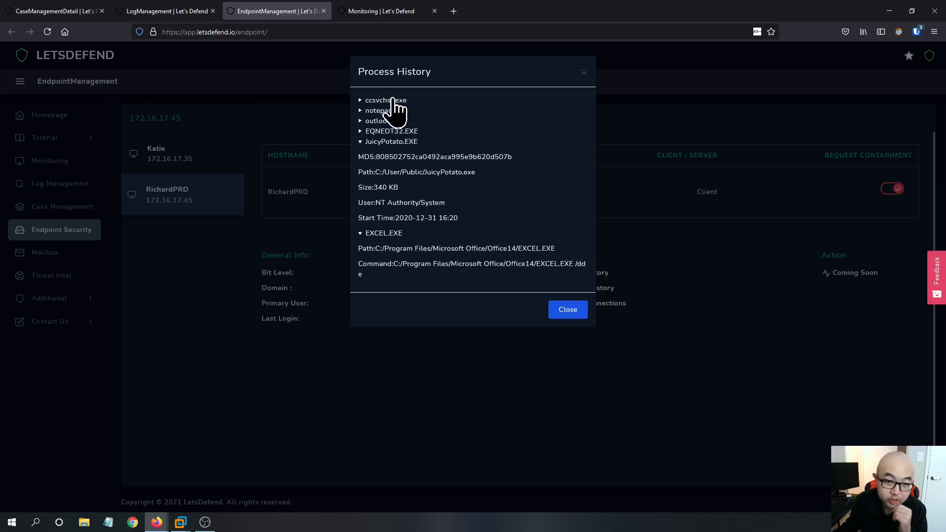
left_click(390, 131)
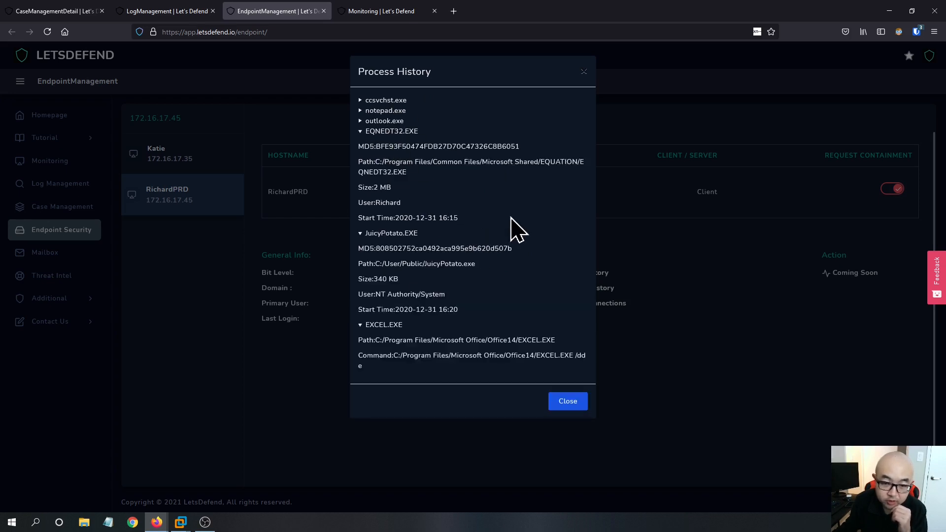
left_click(387, 122)
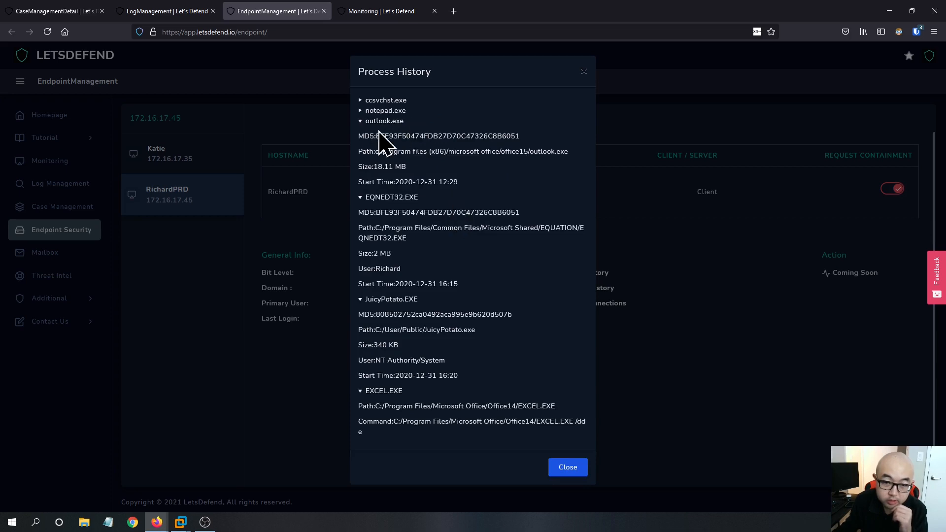
left_click(385, 110)
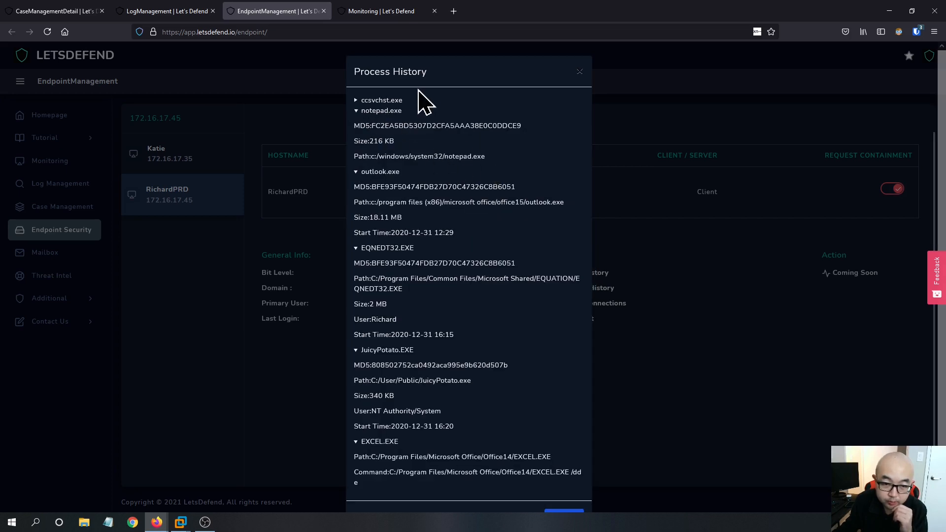
left_click(383, 101)
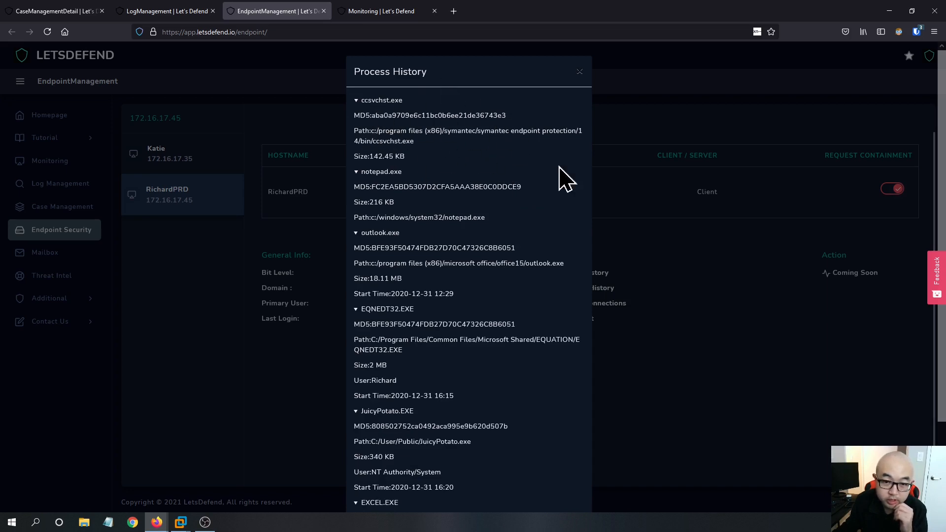
left_click(587, 77)
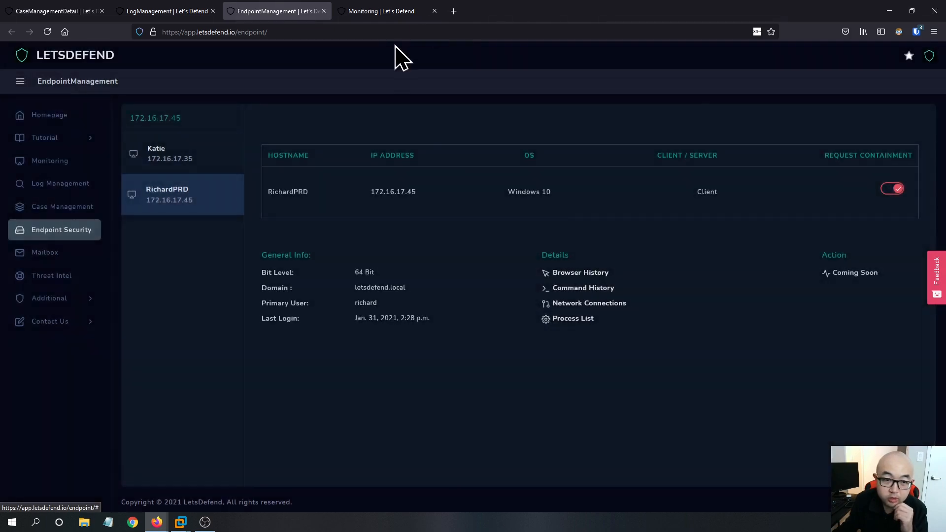
- Search the logs for 172.16.17.45 and inspect the raw entries of the matching firewall logs
left_click(170, 11)
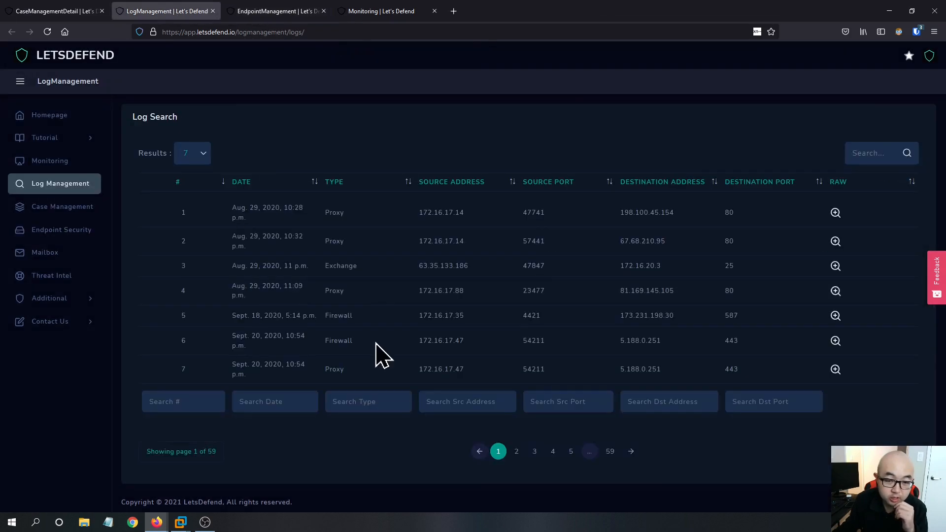
left_click(875, 148)
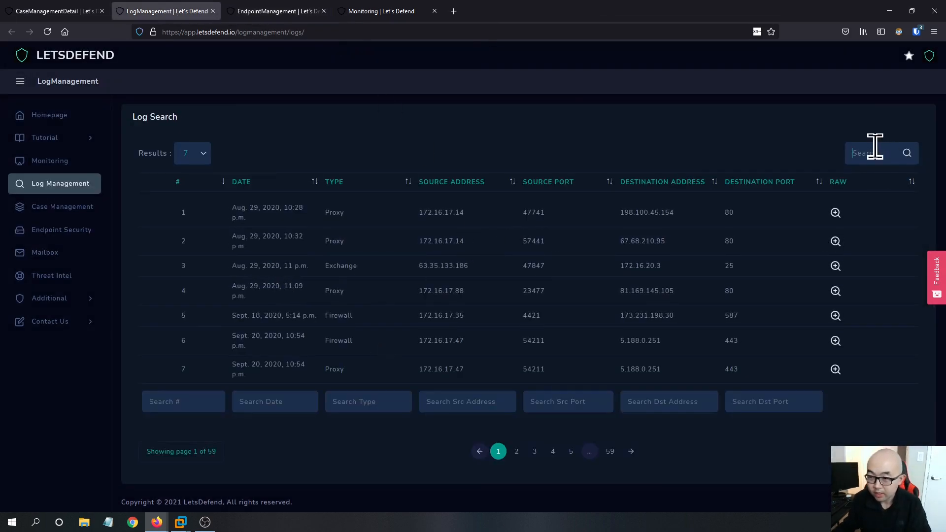
type("172.16.17.45")
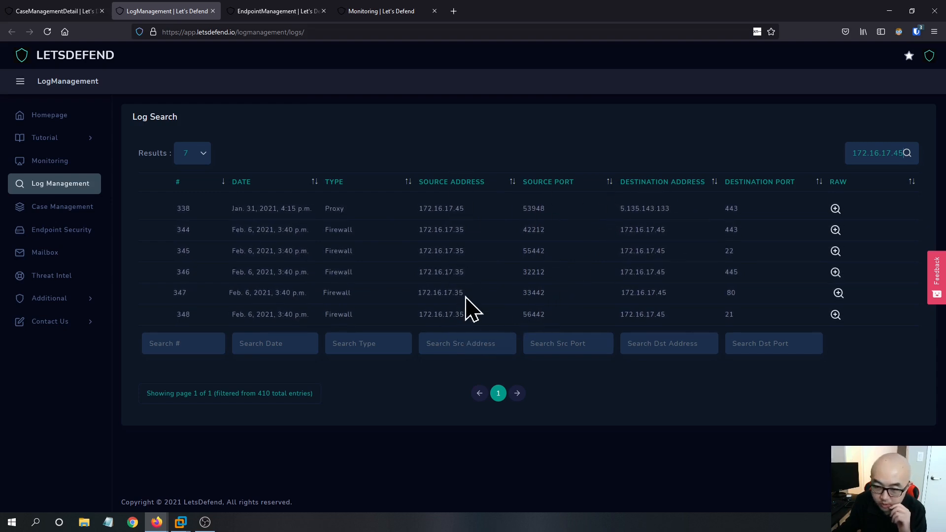
left_click(838, 232)
left_click(645, 334)
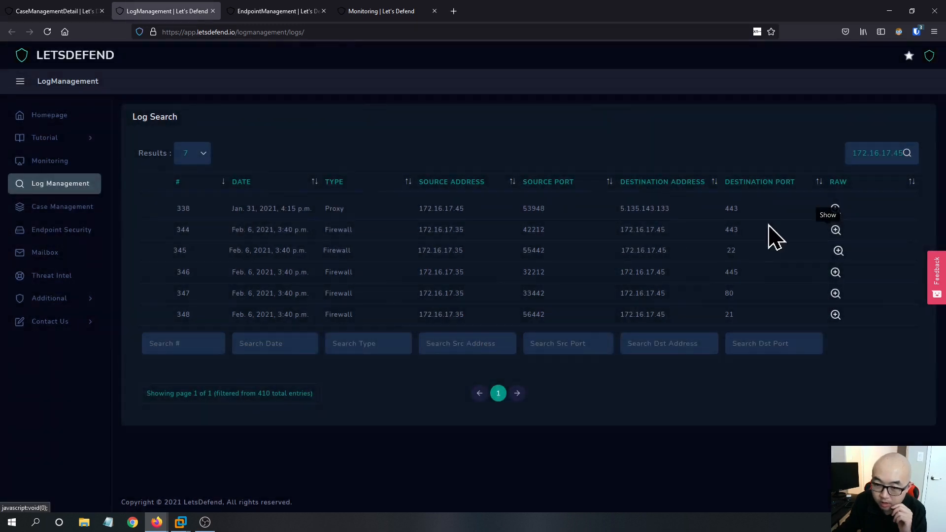
left_click(838, 253)
left_click(575, 139)
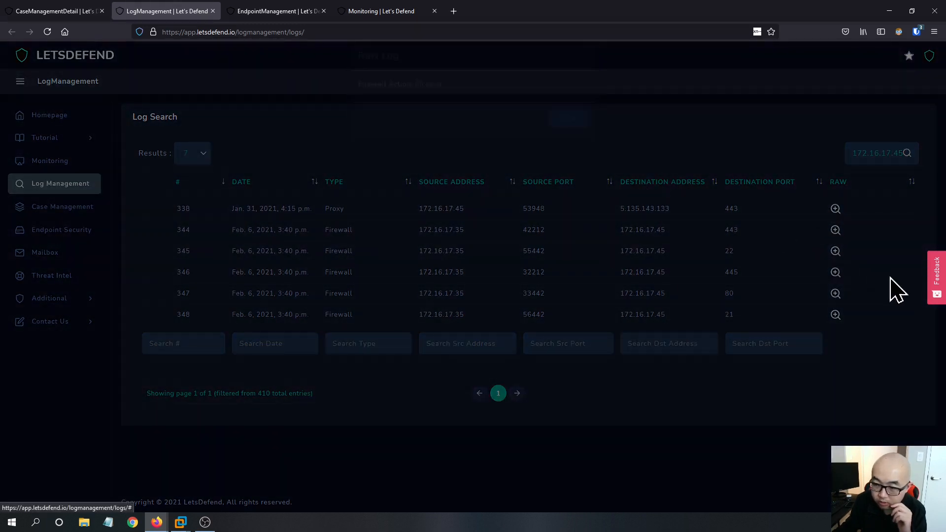
left_click(837, 273)
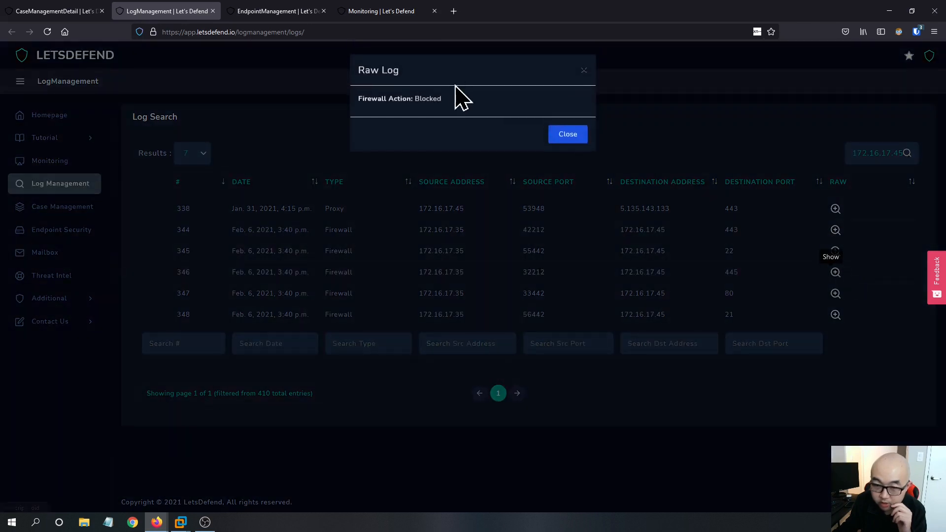
left_click(561, 136)
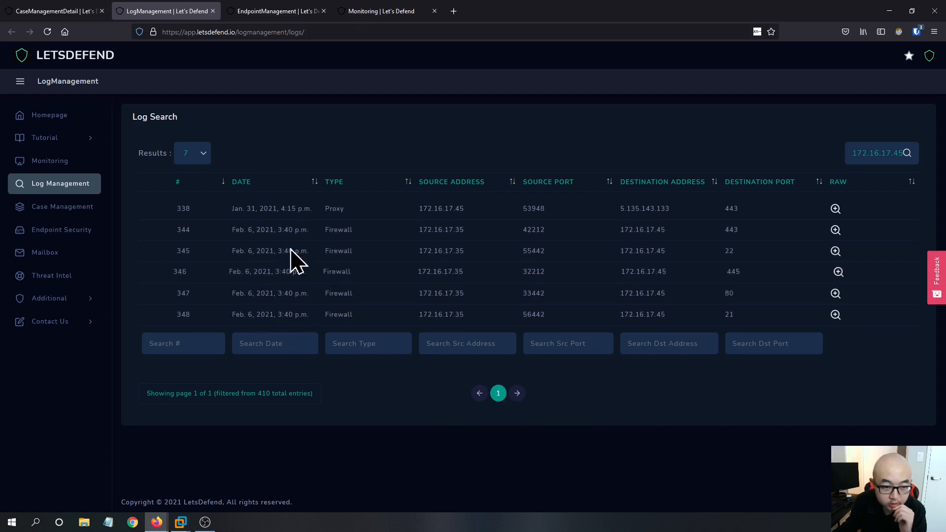
- Answer Yes to whether the malware was quarantined or cleaned in the case playbook
left_click(276, 11)
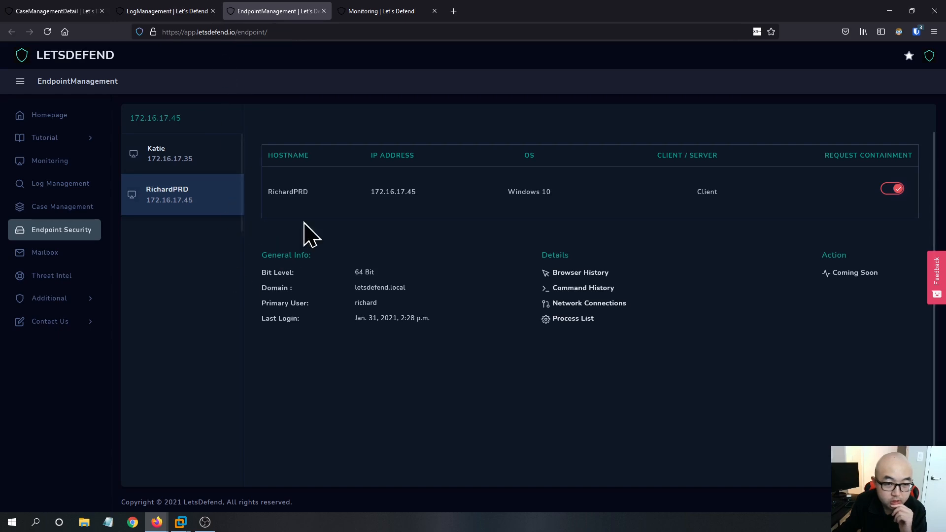
left_click(197, 11)
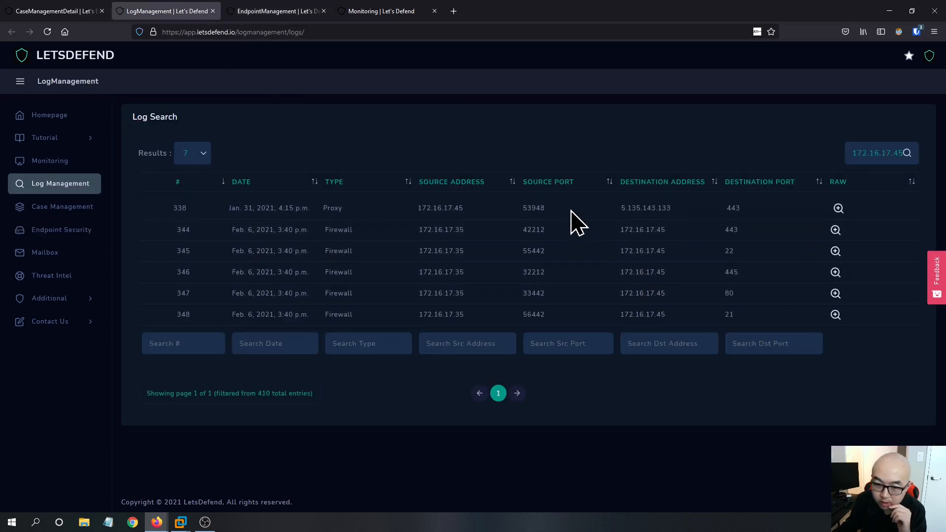
left_click(54, 11)
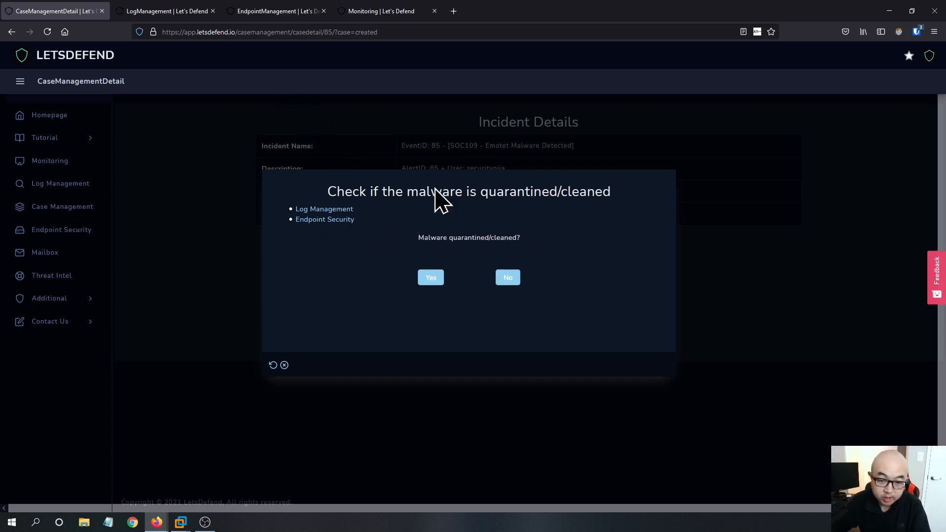
left_click(432, 278)
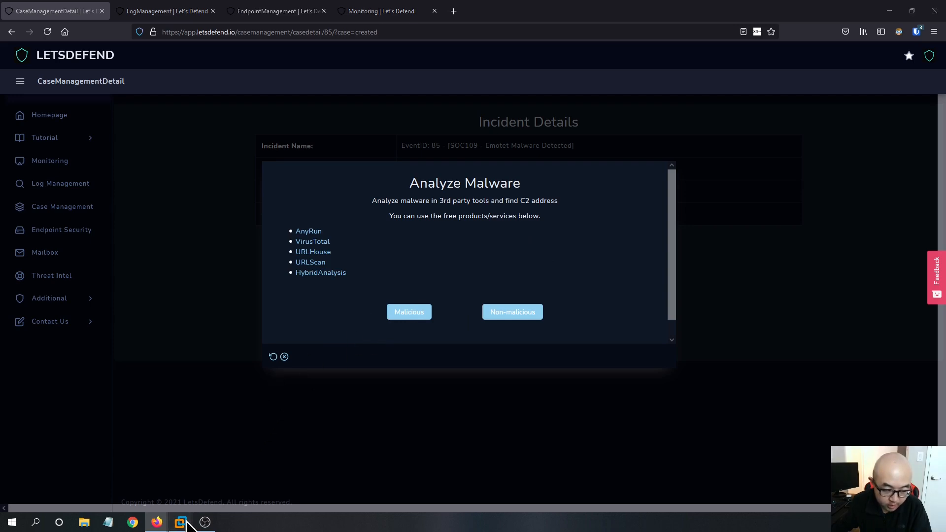
- Review the sample's VirusTotal community comments and file details
mouse_move(185, 523)
left_click(417, 473)
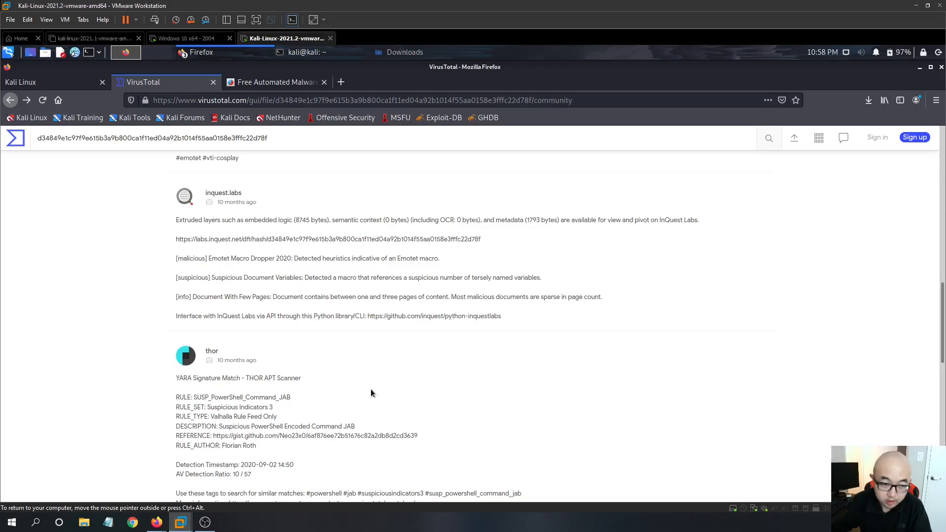
scroll(340, 297, "up", 10)
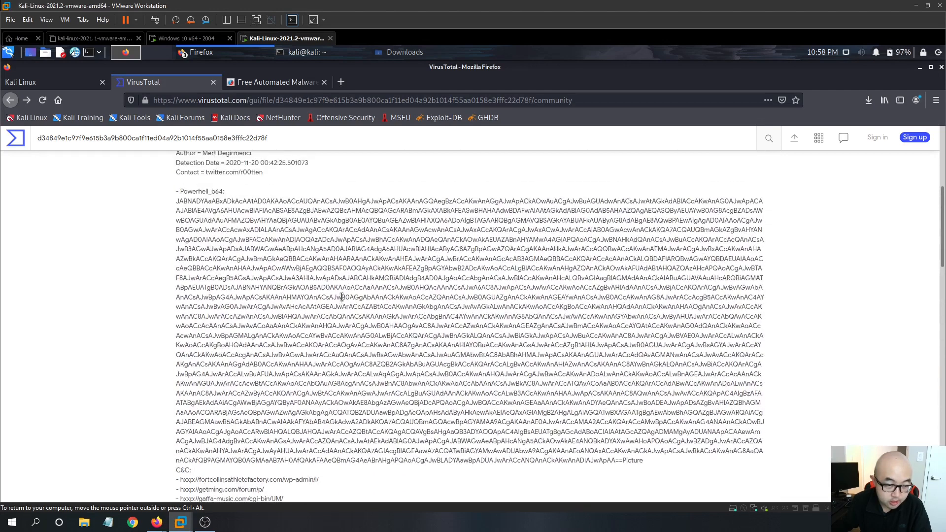
scroll(342, 297, "up", 5)
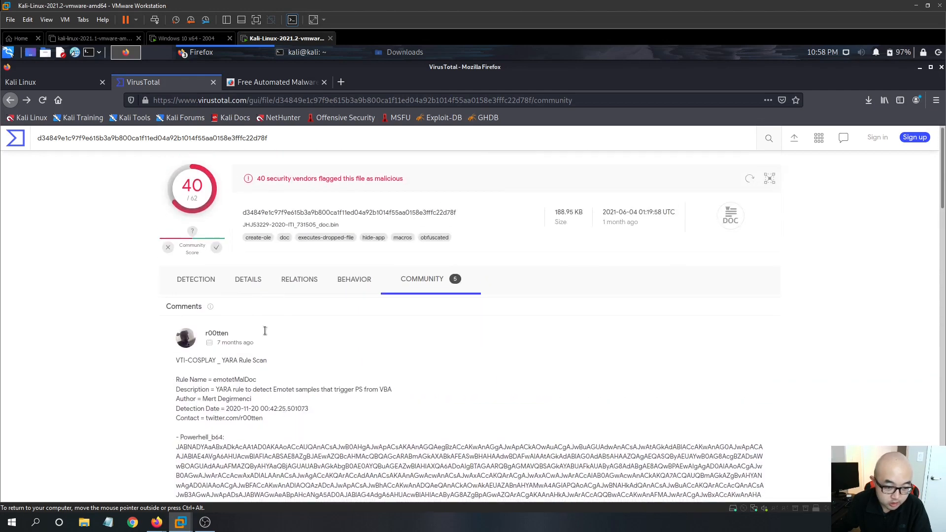
scroll(252, 285, "down", 1)
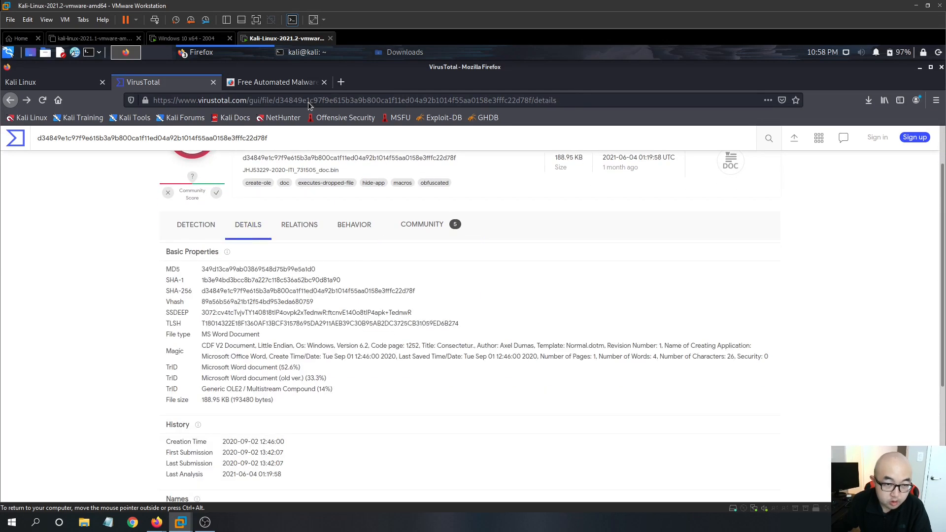
scroll(288, 394, "down", 1)
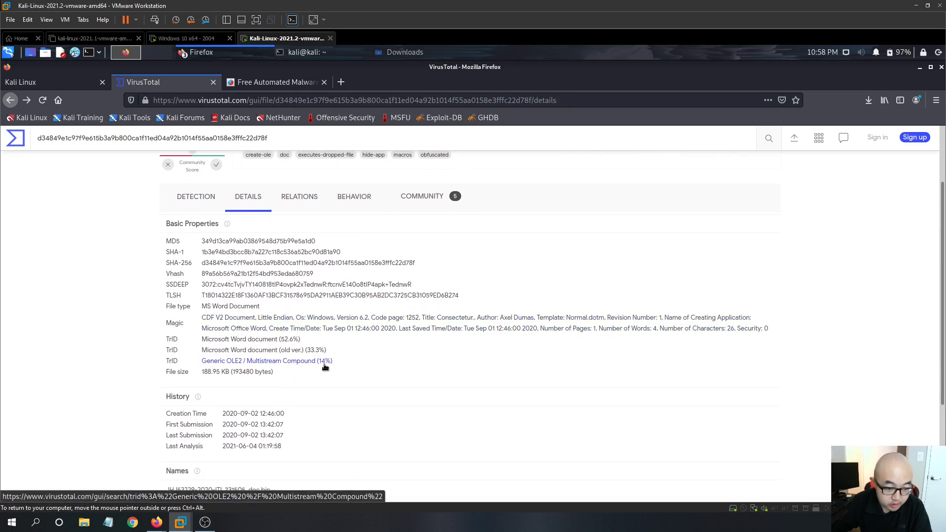
scroll(306, 296, "down", 1)
scroll(311, 282, "down", 1)
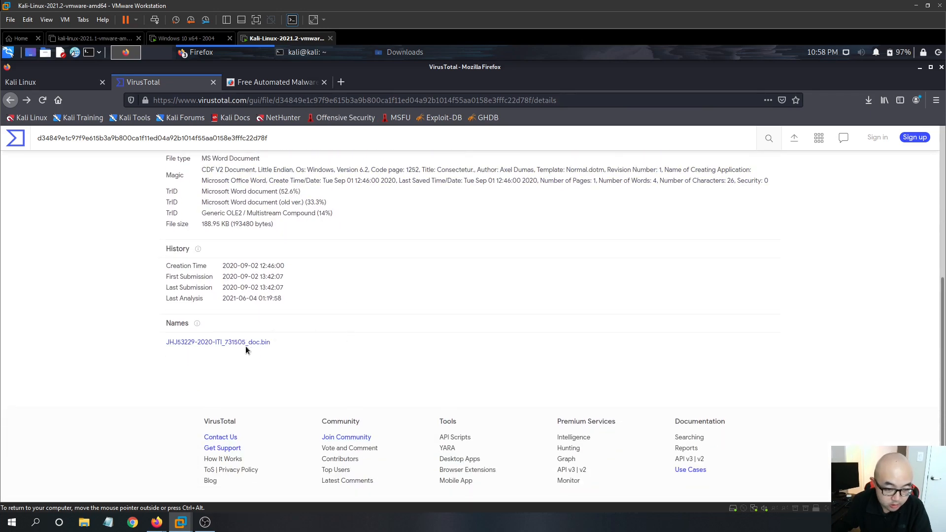
scroll(182, 284, "up", 2)
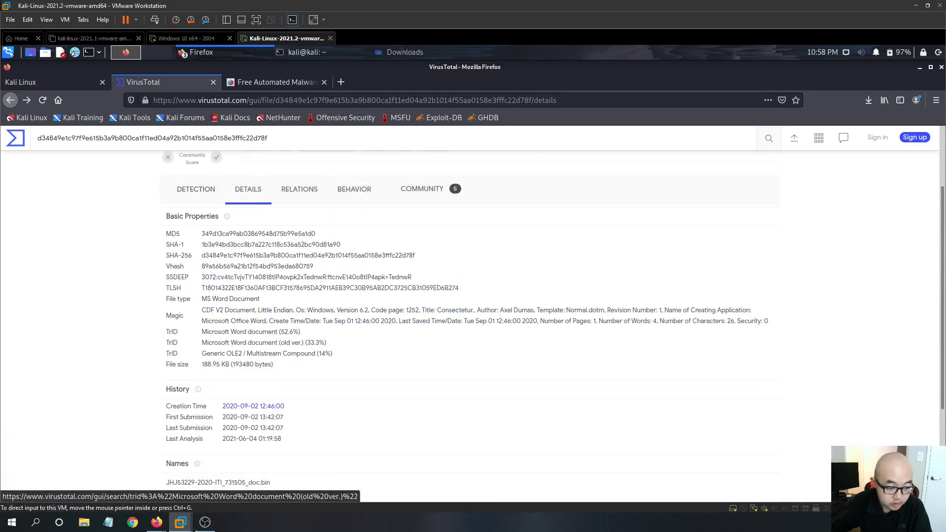
- Copy the file hash from the SOC109 alert details in the monitoring investigation channel
mouse_move(175, 513)
left_click(106, 495)
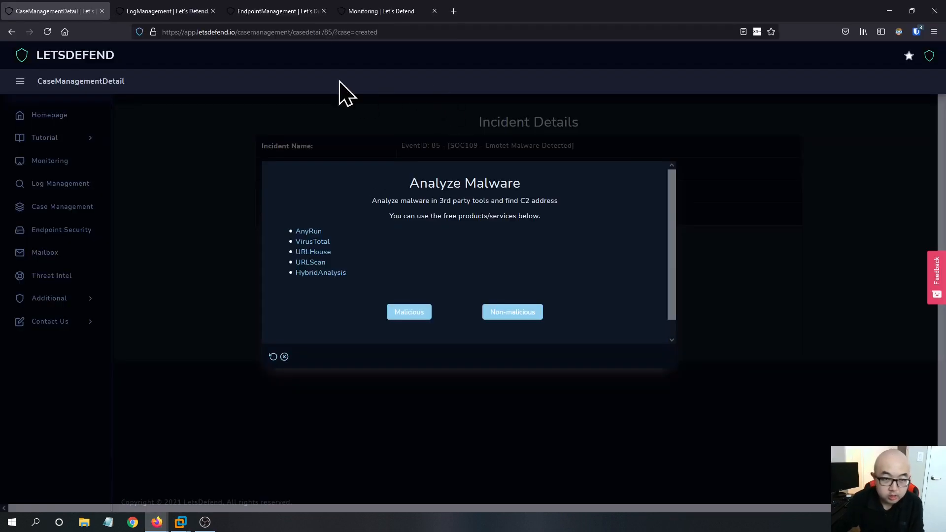
left_click(289, 13)
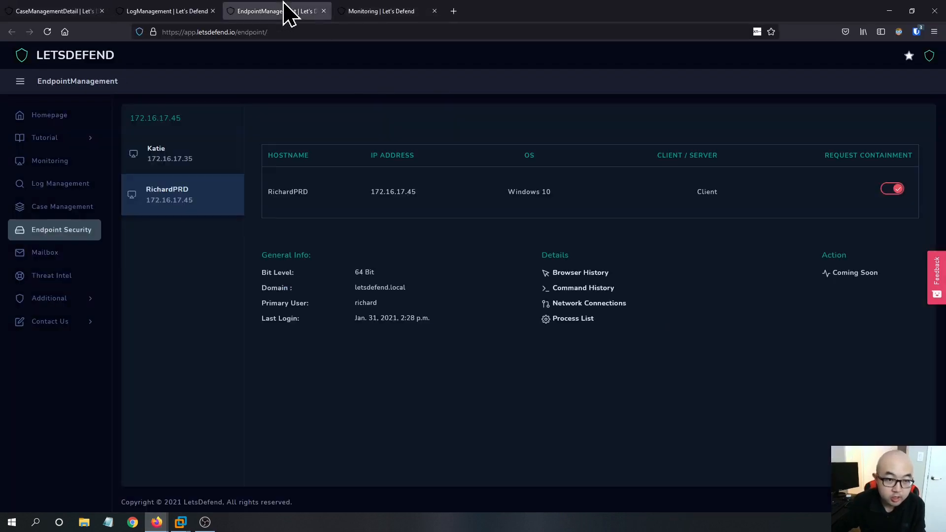
left_click(195, 14)
left_click(373, 14)
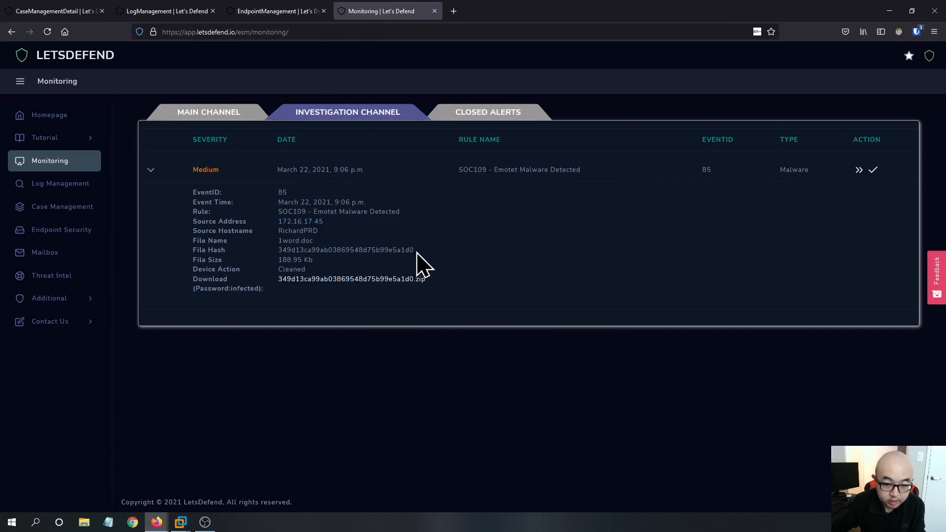
left_click_drag(416, 252, 280, 250)
right_click(279, 250)
left_click(298, 258)
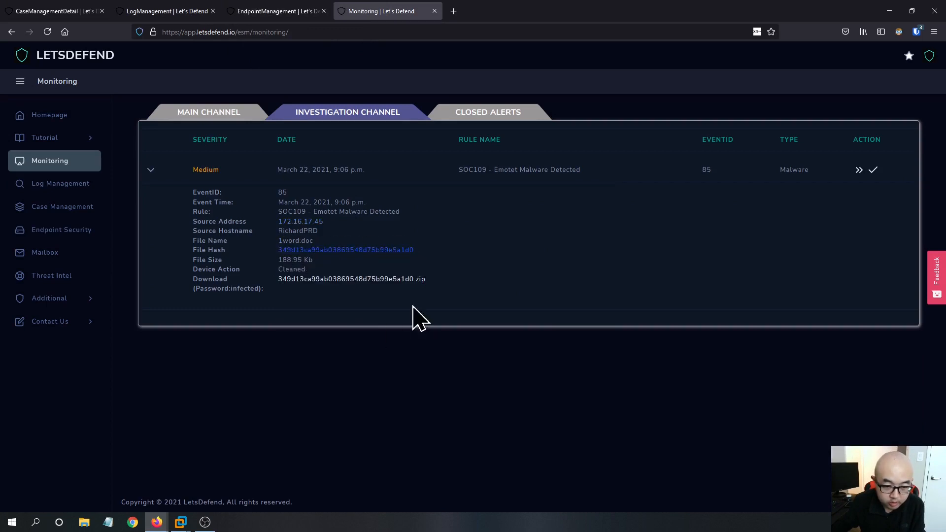
- Search VirusTotal for the copied MD5 hash 349d13ca99ab03869548d75b99e5a1d0
mouse_move(178, 525)
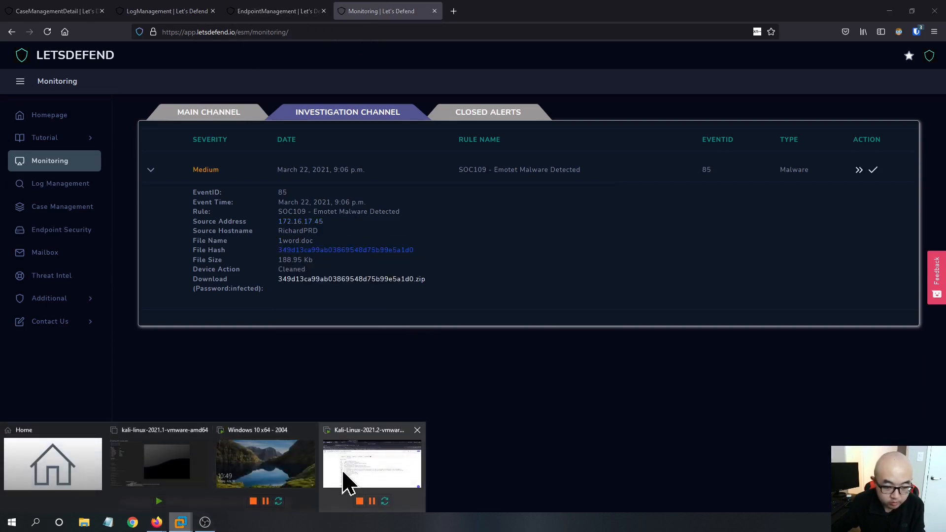
left_click(344, 490)
triple_click(282, 144)
key("ctrl+v")
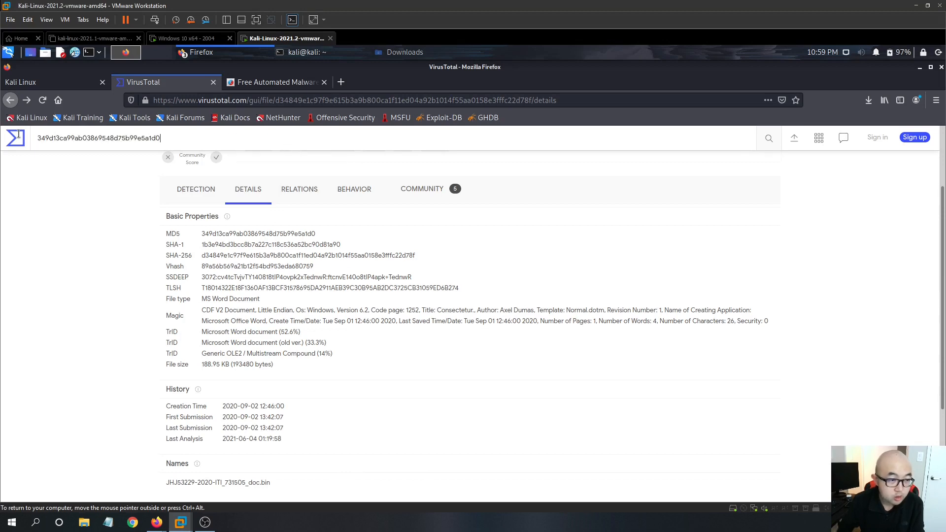
key("Return")
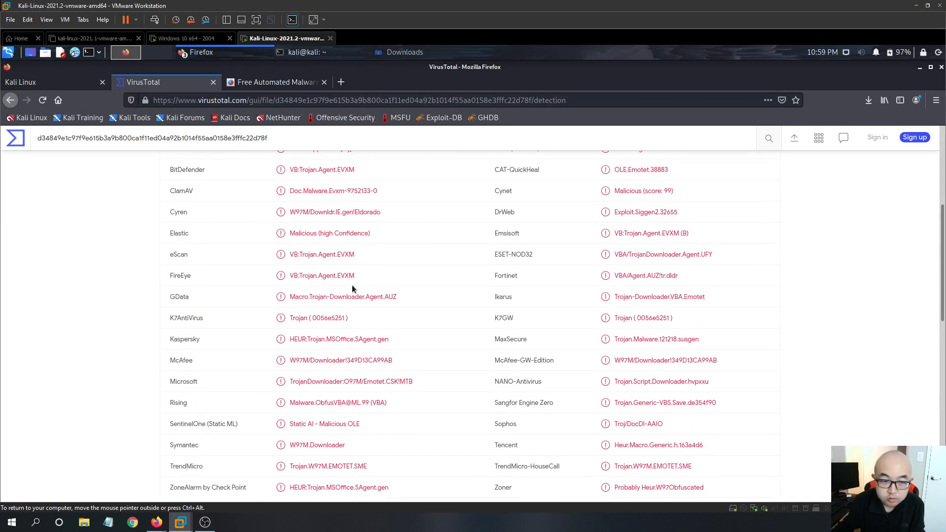
- Review the sample's VirusTotal detection results and basic file details
scroll(355, 289, "up", 5)
scroll(364, 290, "up", 2)
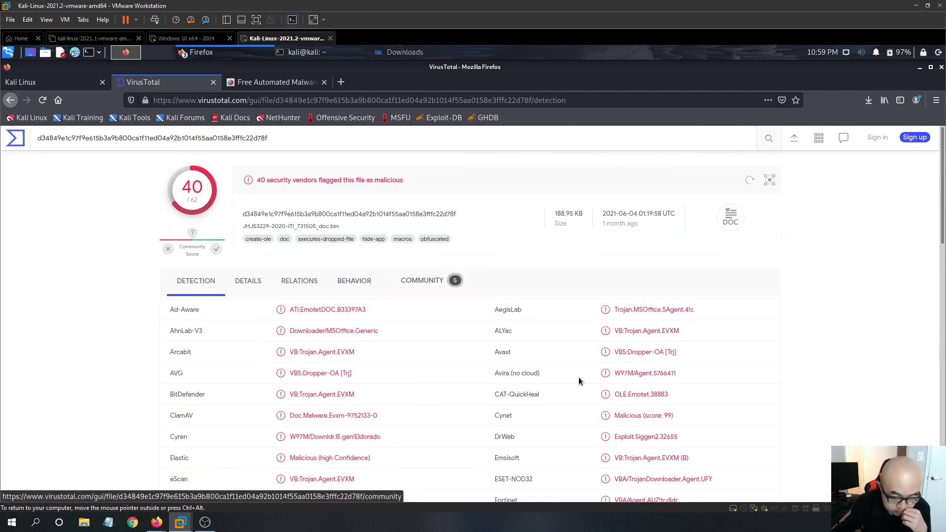
scroll(579, 379, "down", 3)
scroll(584, 374, "down", 4)
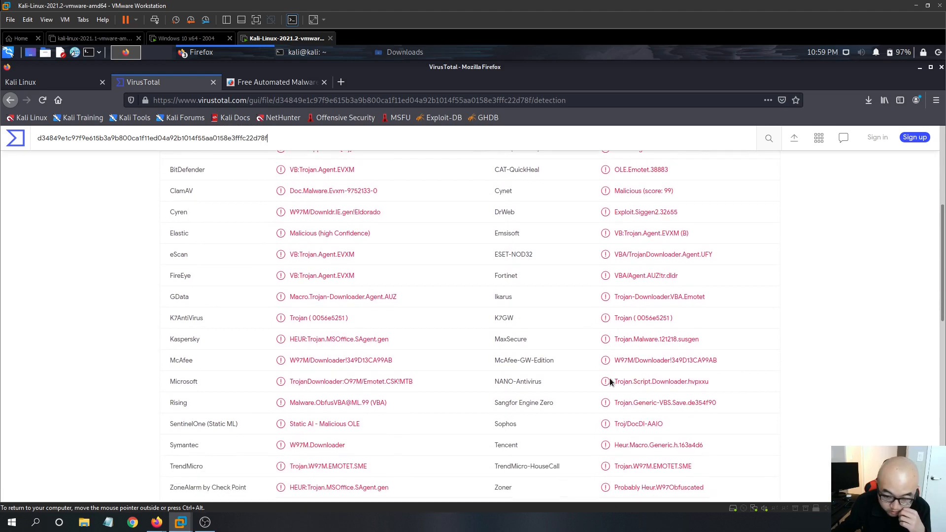
scroll(360, 348, "up", 1)
scroll(359, 348, "up", 5)
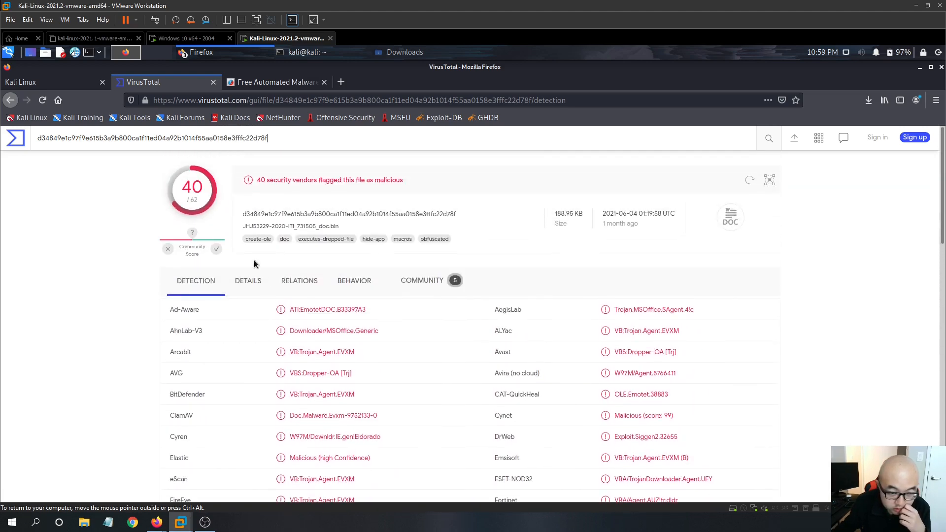
left_click(254, 283)
scroll(426, 389, "down", 4)
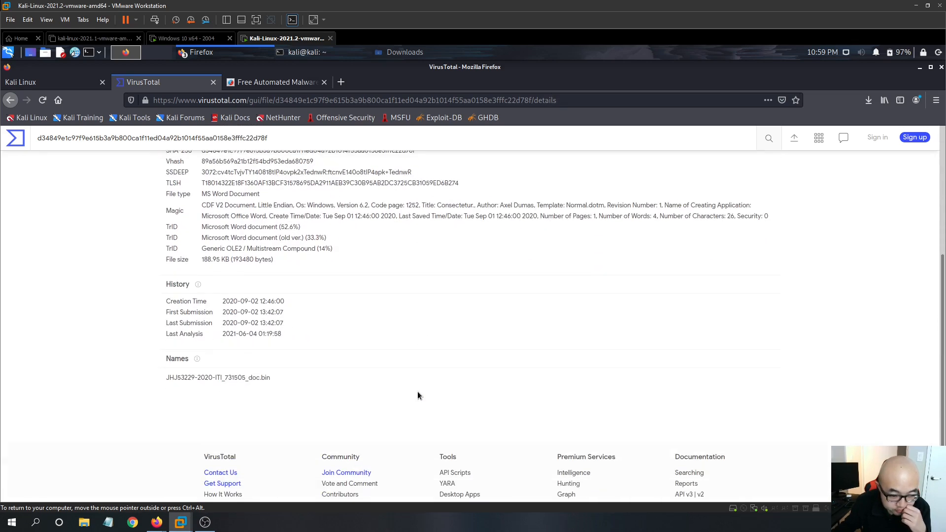
scroll(287, 195, "up", 2)
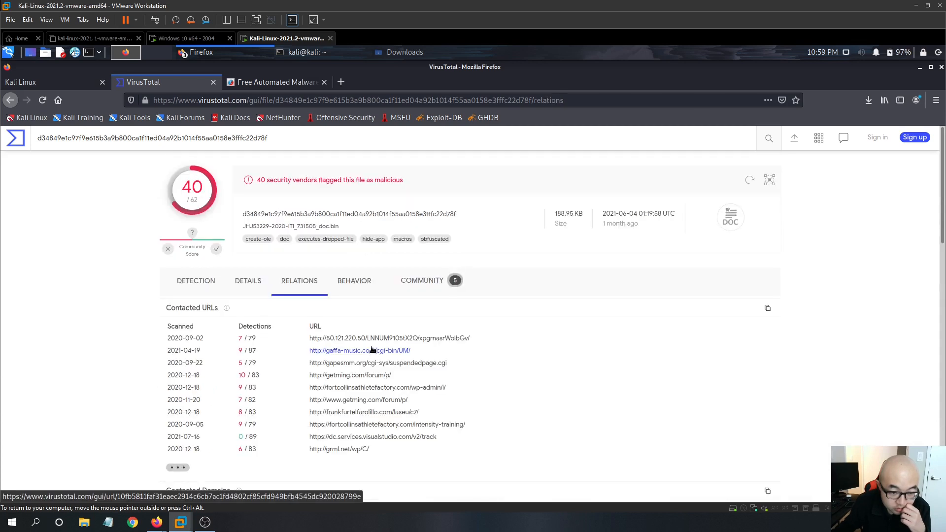
- Examine the sample's contacted URLs, domains, IP addresses and dropped files under its relations
scroll(492, 348, "down", 2)
scroll(430, 384, "down", 4)
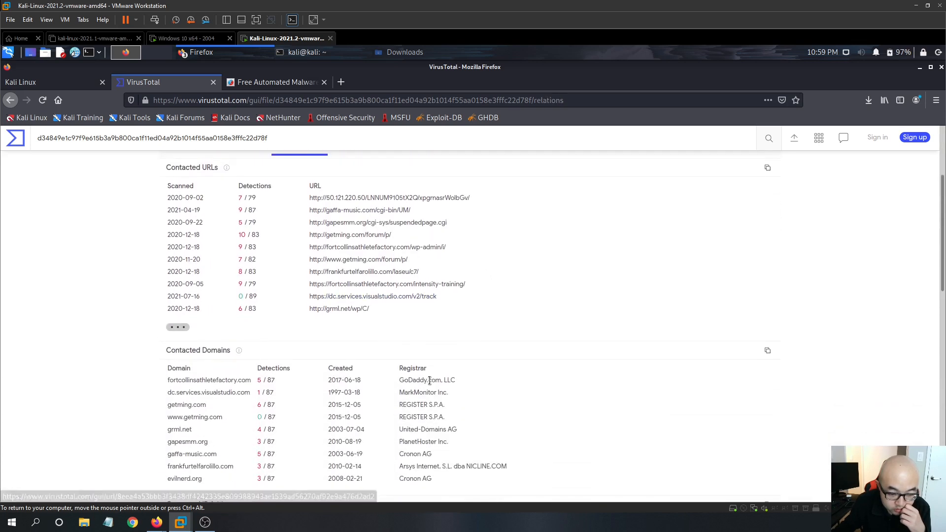
scroll(212, 380, "down", 4)
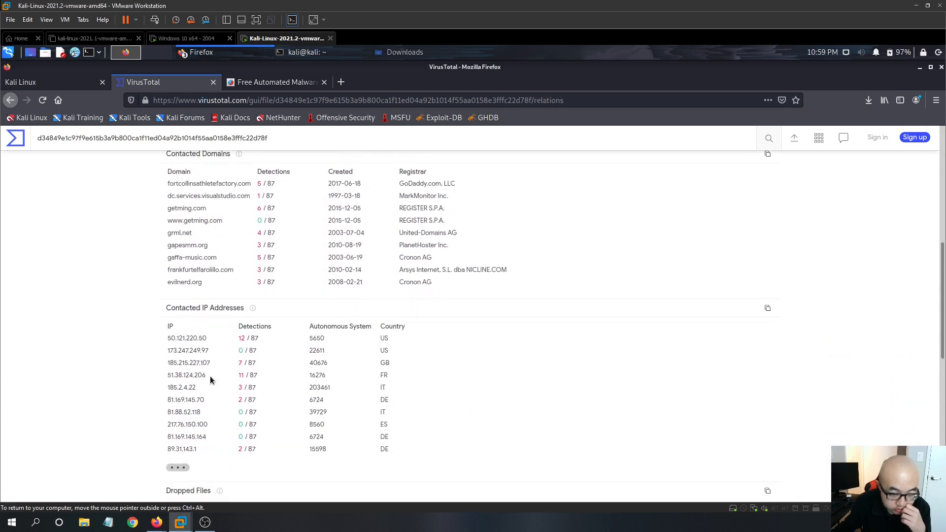
scroll(253, 383, "down", 2)
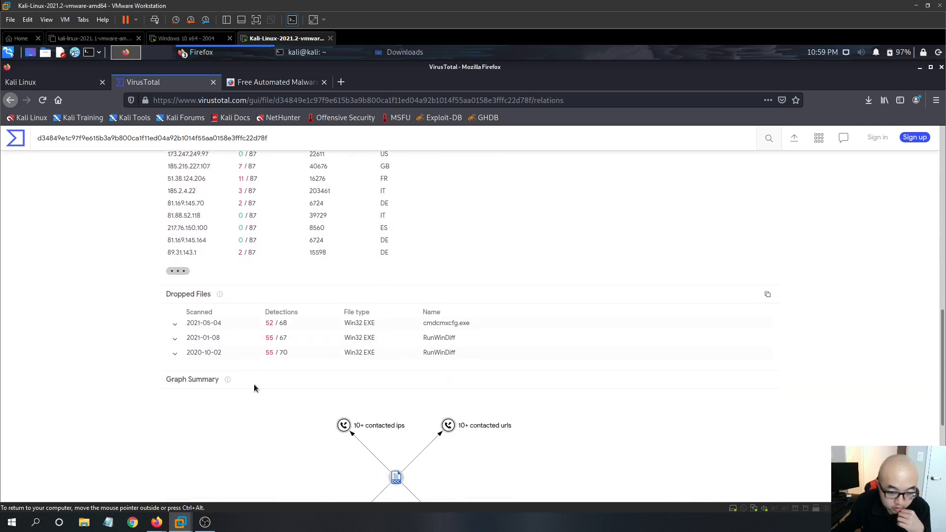
scroll(661, 323, "down", 2)
scroll(448, 321, "up", 5)
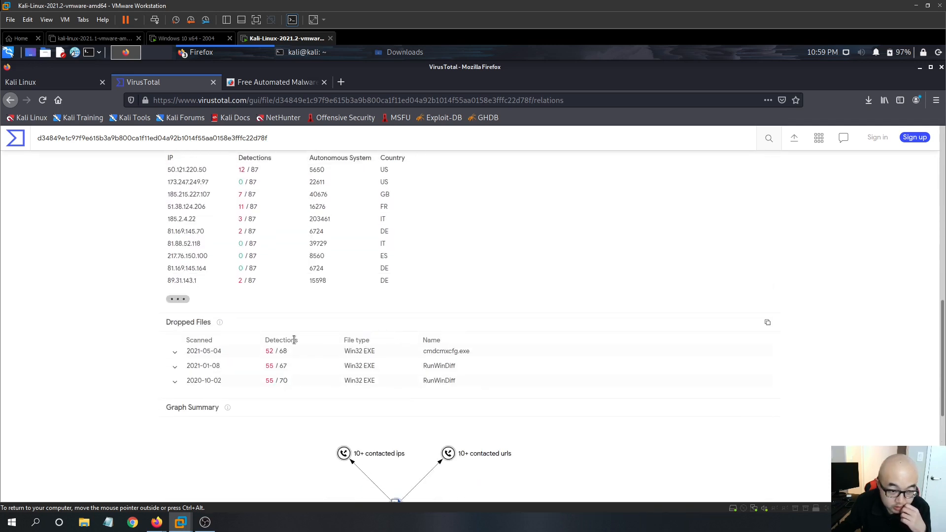
scroll(291, 337, "up", 4)
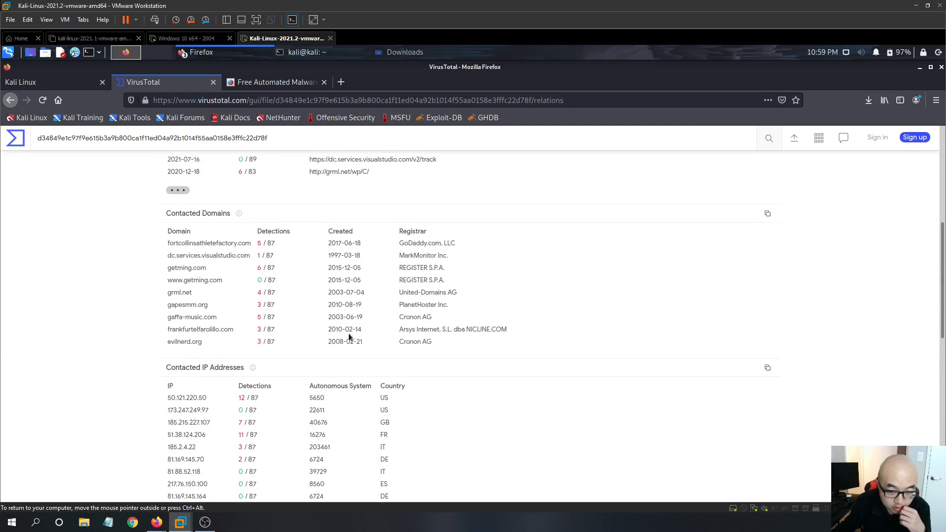
scroll(402, 341, "up", 2)
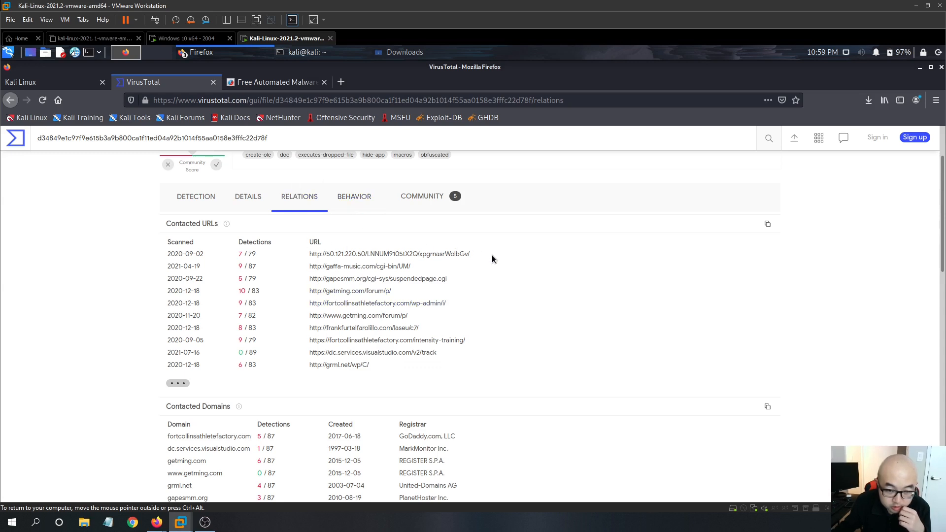
left_click_drag(492, 255, 302, 255)
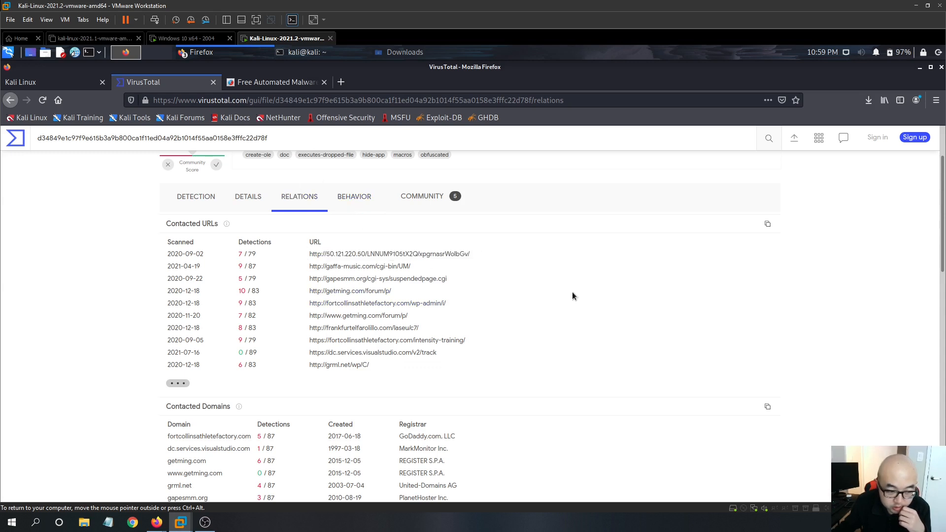
- Review the sample's sandbox behavior: HTTP requests, DNS resolutions, IP traffic and files dropped
left_click(353, 213)
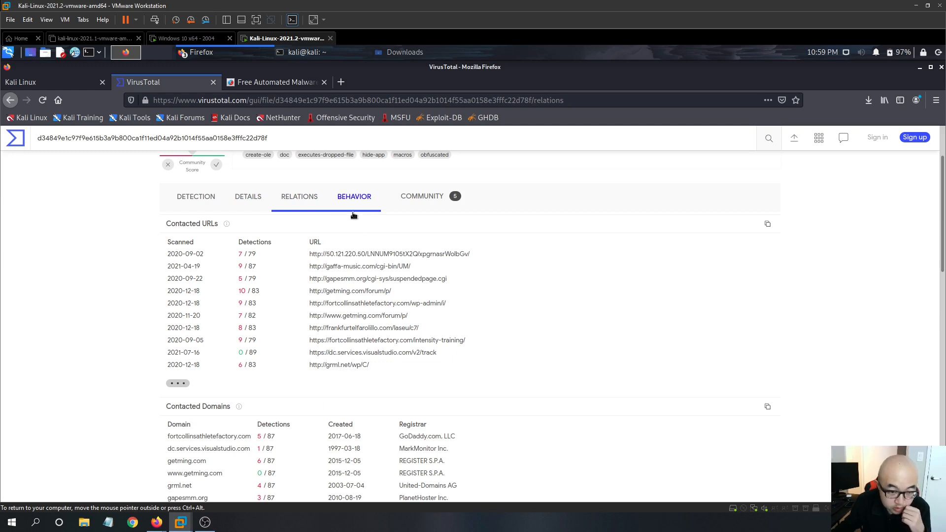
scroll(407, 378, "down", 5)
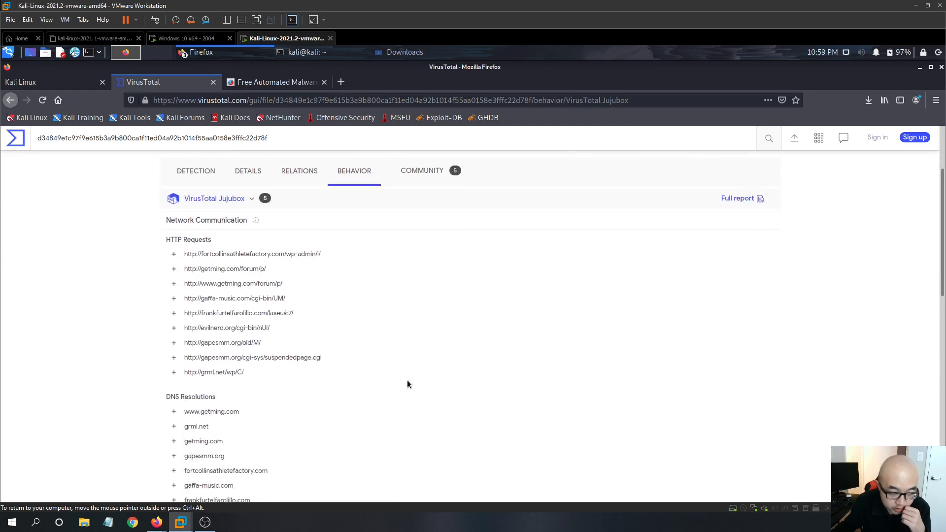
scroll(407, 382, "down", 3)
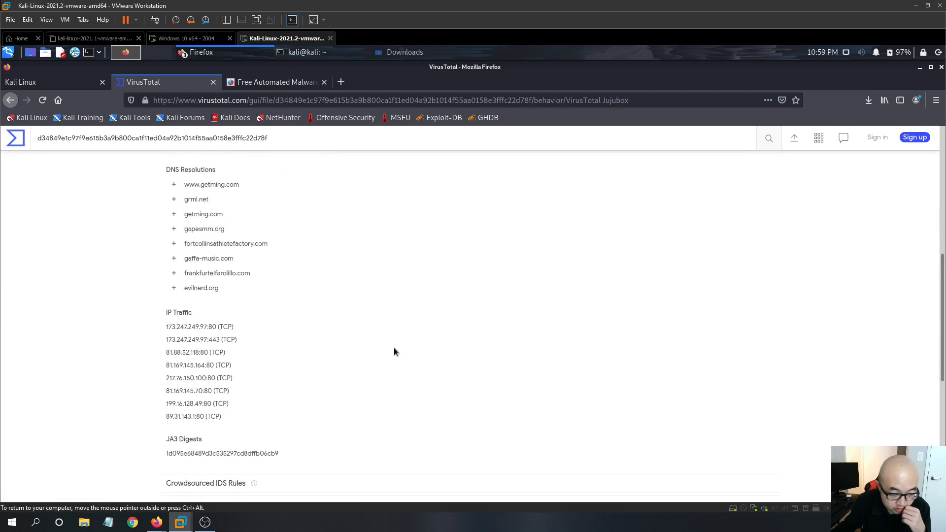
scroll(394, 349, "down", 3)
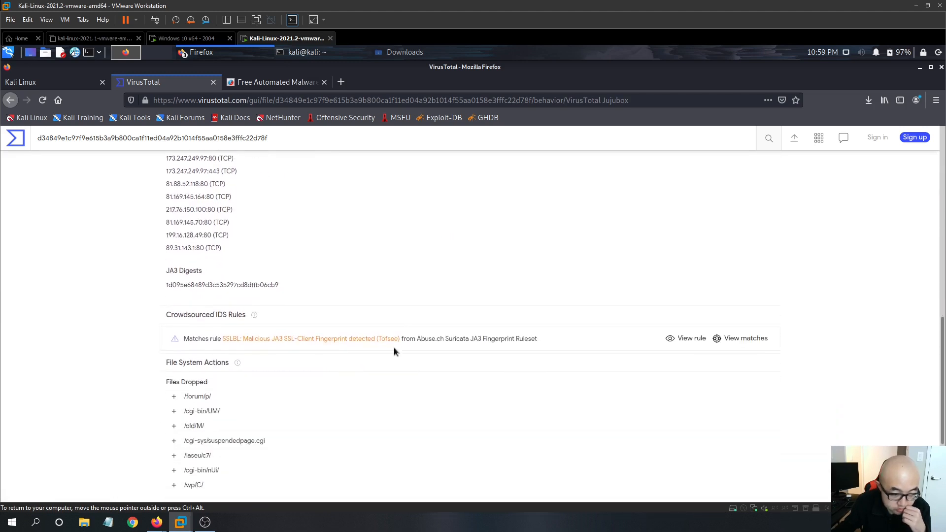
scroll(535, 350, "down", 3)
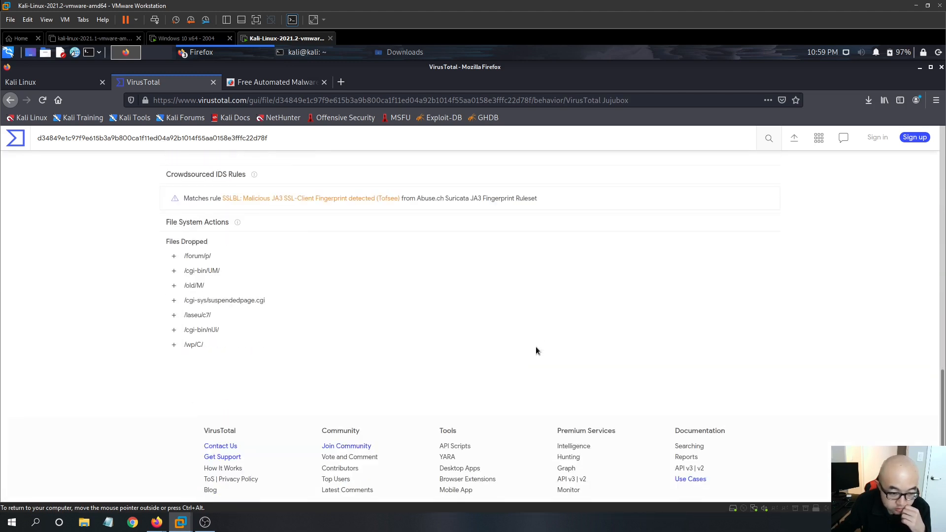
scroll(251, 378, "up", 2)
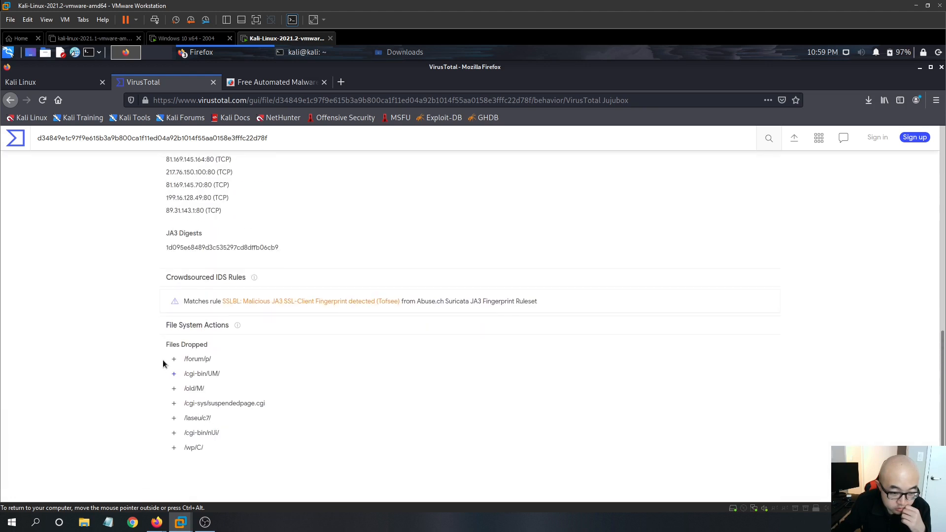
scroll(246, 384, "down", 1)
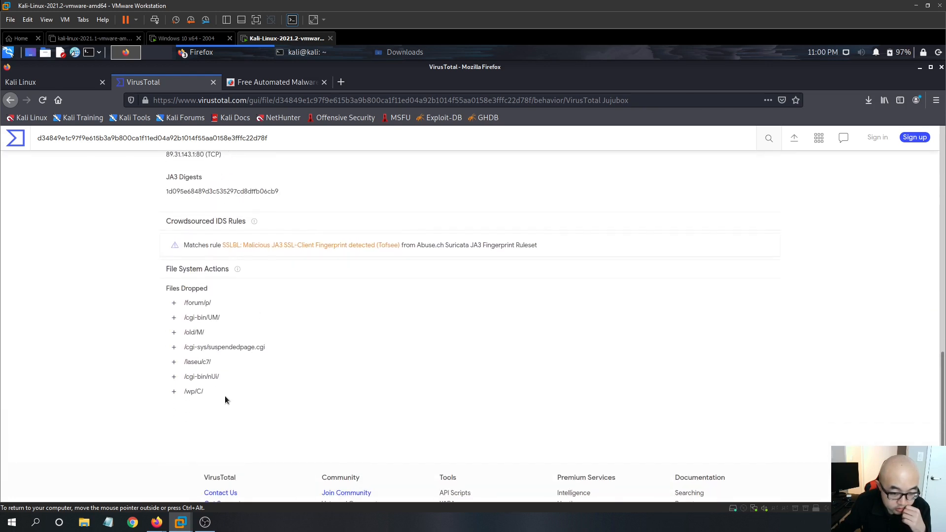
scroll(485, 301, "up", 7)
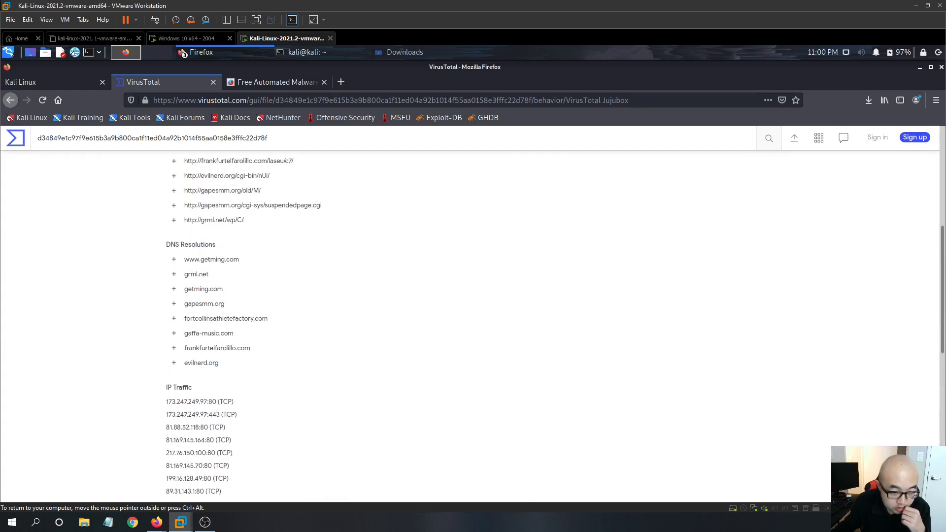
scroll(397, 337, "up", 2)
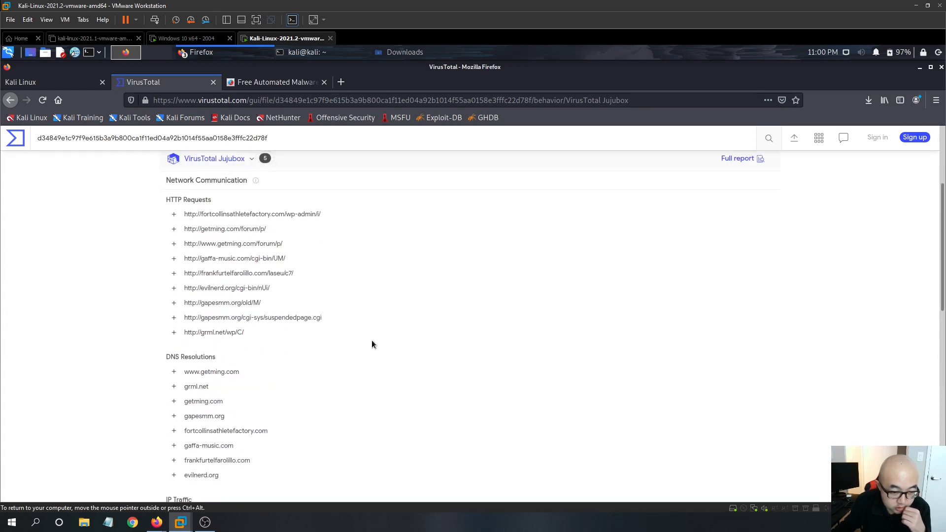
scroll(385, 335, "up", 2)
- Open the sample's community comments and read the YARA rule scan comment
left_click(422, 243)
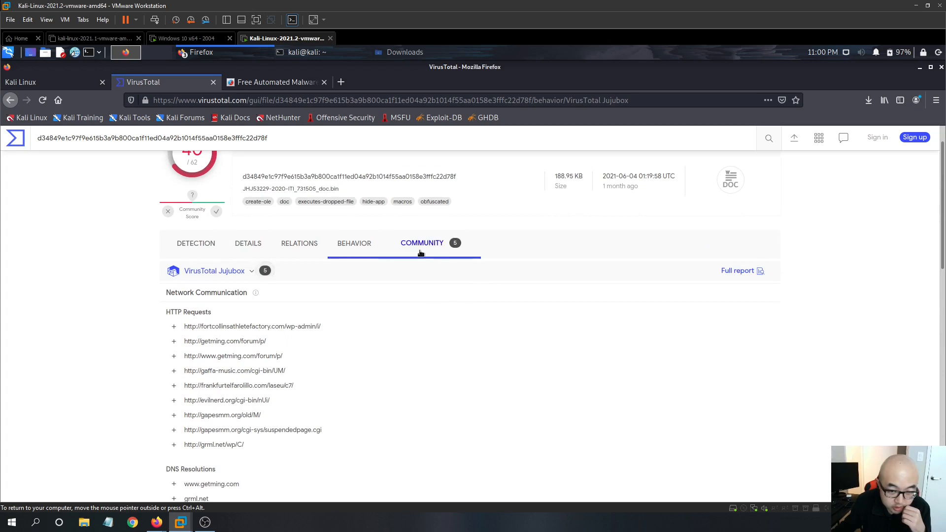
scroll(345, 319, "down", 2)
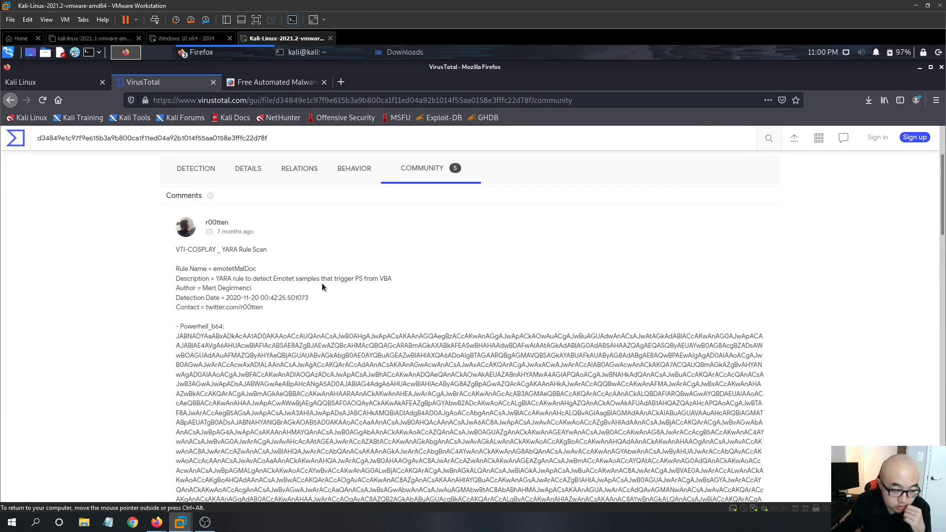
scroll(323, 287, "down", 3)
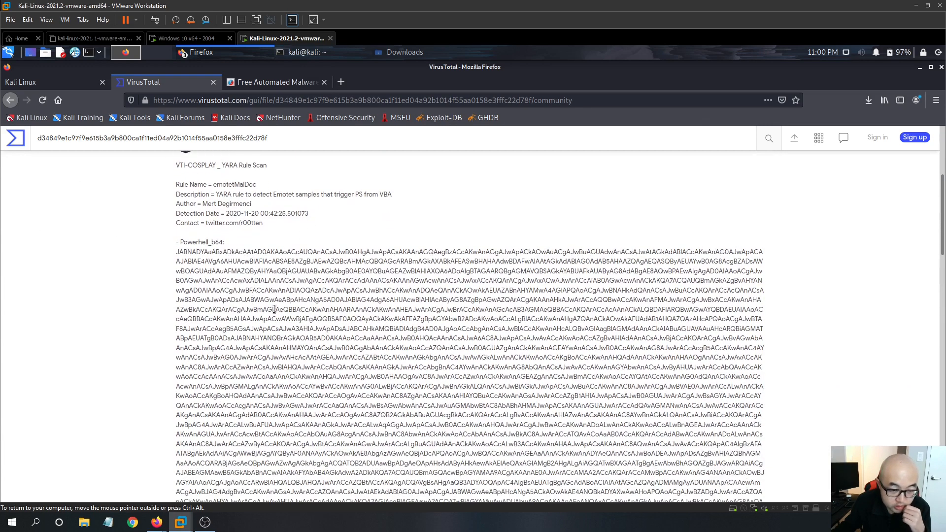
scroll(593, 371, "down", 3)
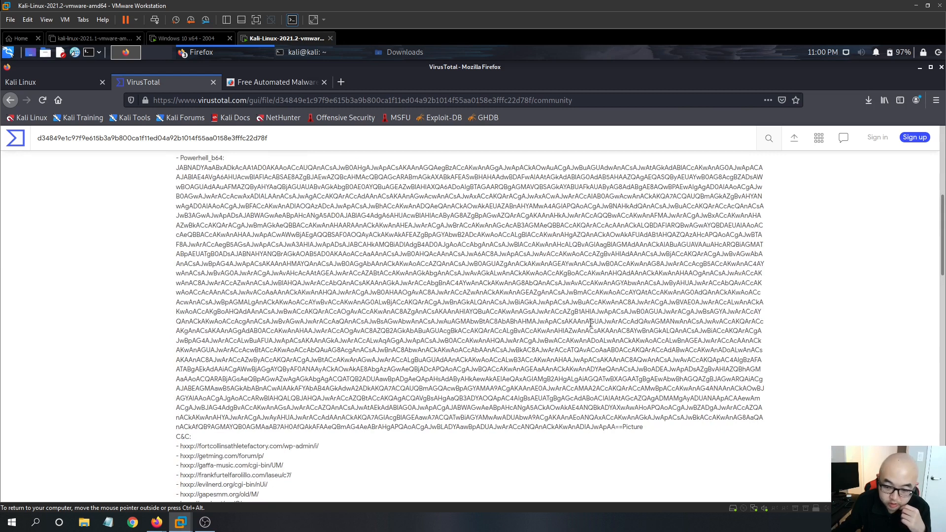
scroll(377, 351, "down", 3)
scroll(510, 375, "up", 3)
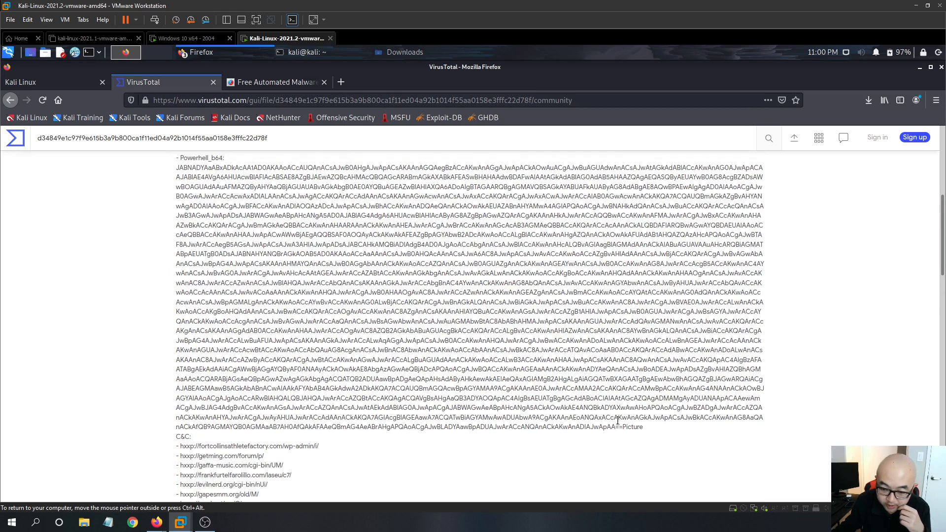
- Copy the base64-encoded PowerShell payload from the YARA scan comment
left_click_drag(622, 427, 192, 177)
right_click(192, 177)
left_click(204, 183)
scroll(369, 260, "down", 5)
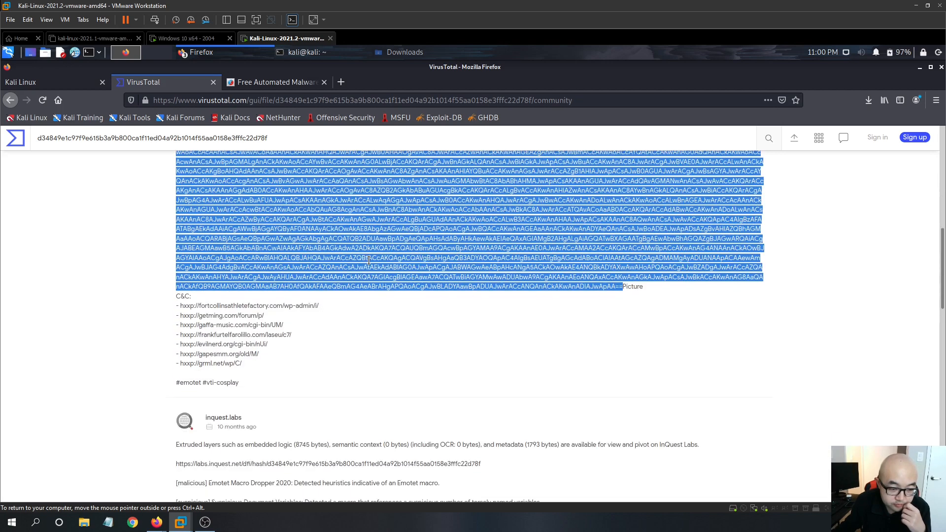
scroll(384, 351, "down", 7)
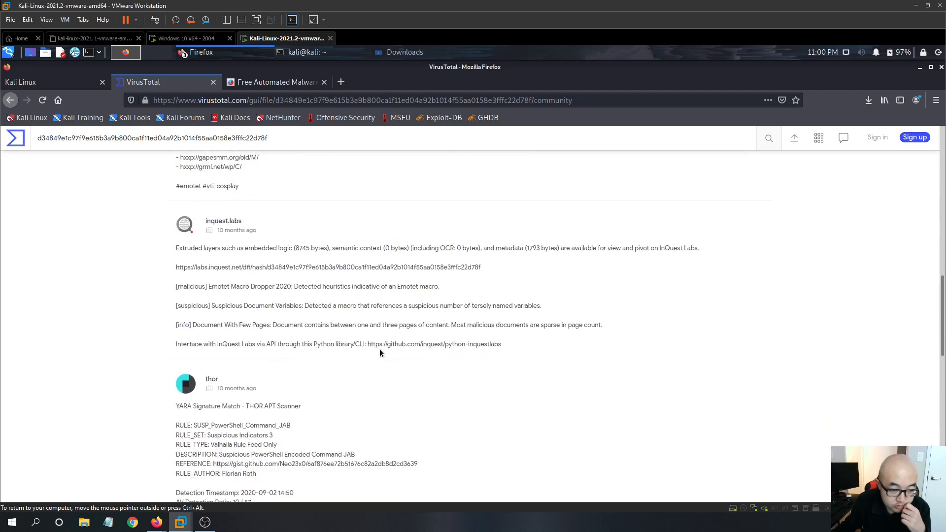
- Open CyberChef in a new browser tab by searching the web for cyberchief
scroll(383, 352, "down", 3)
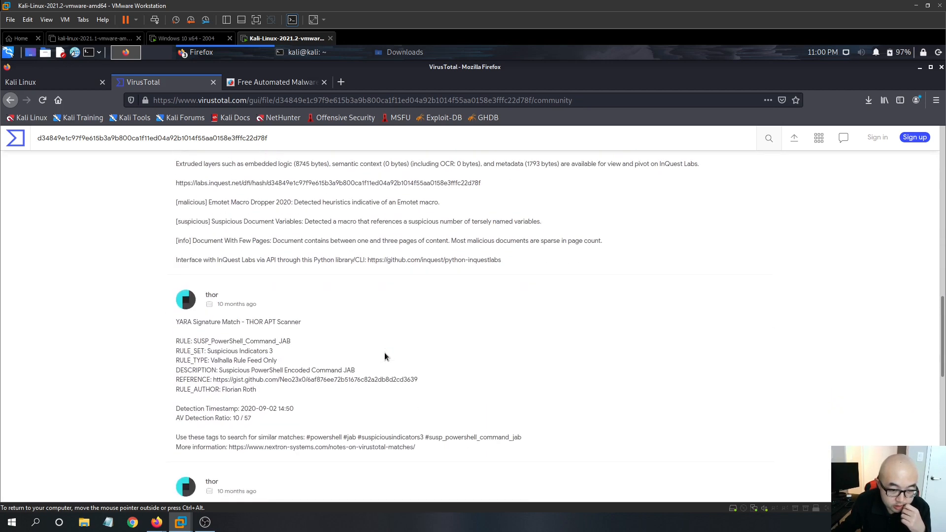
scroll(390, 360, "down", 6)
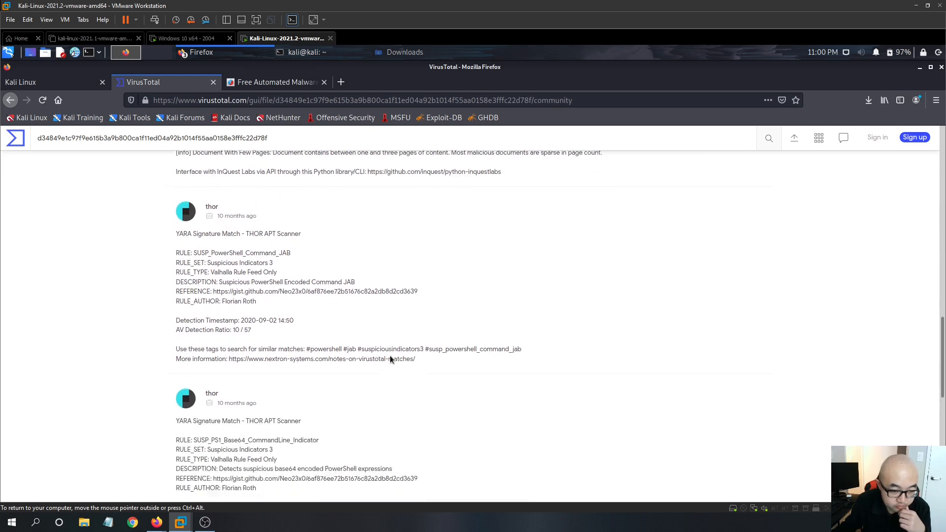
scroll(390, 360, "down", 8)
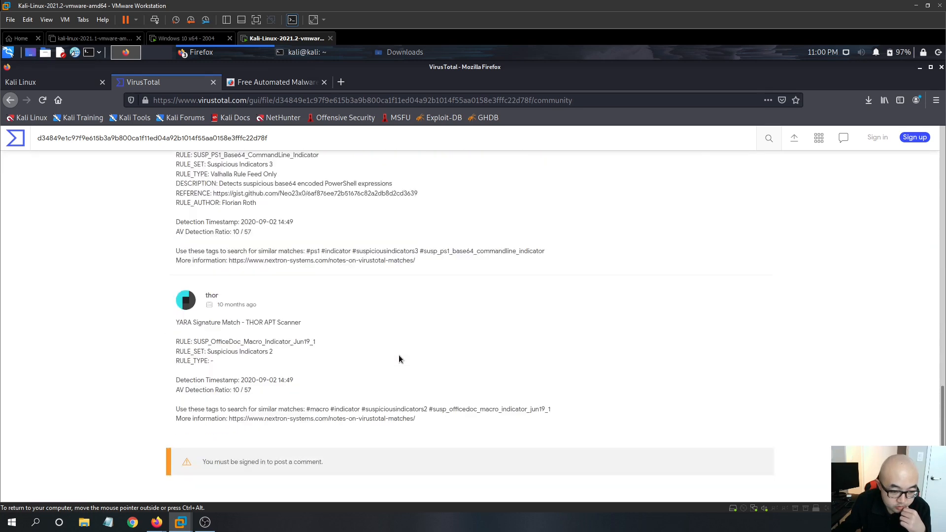
scroll(276, 193, "up", 5)
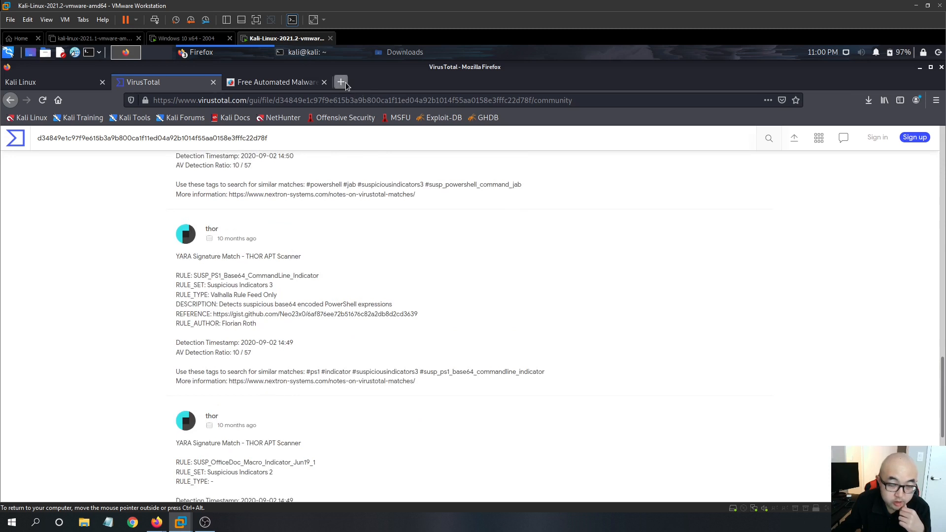
left_click(341, 82)
type("ch")
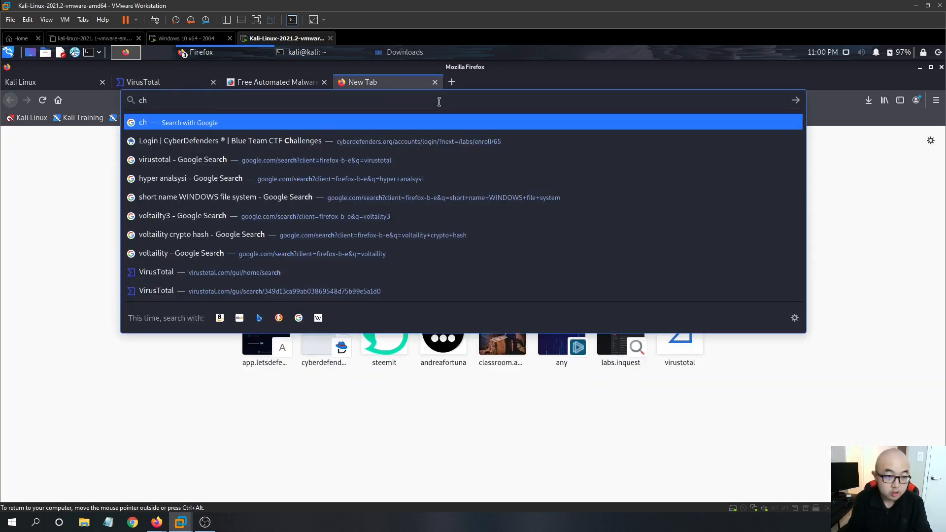
type("ief")
key("BackSpace")
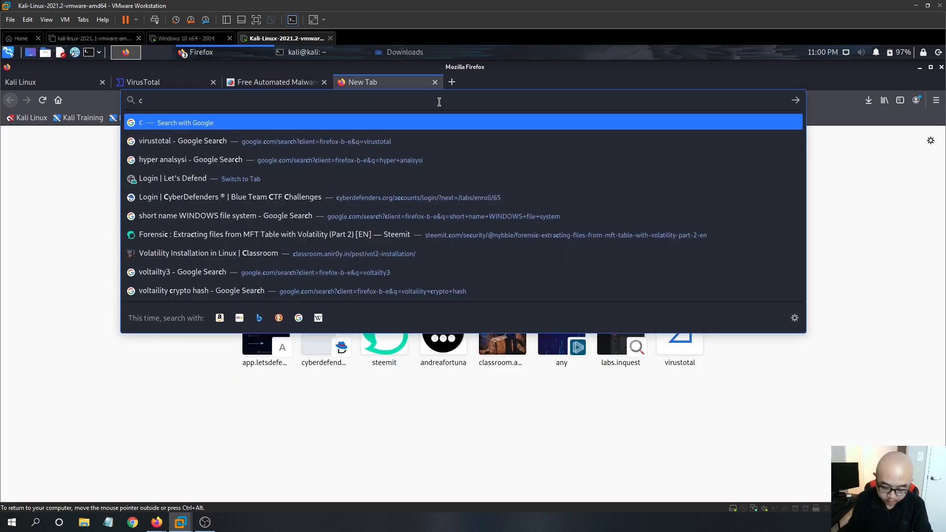
type("yp")
key("BackSpace")
key("BackSpace")
type("y")
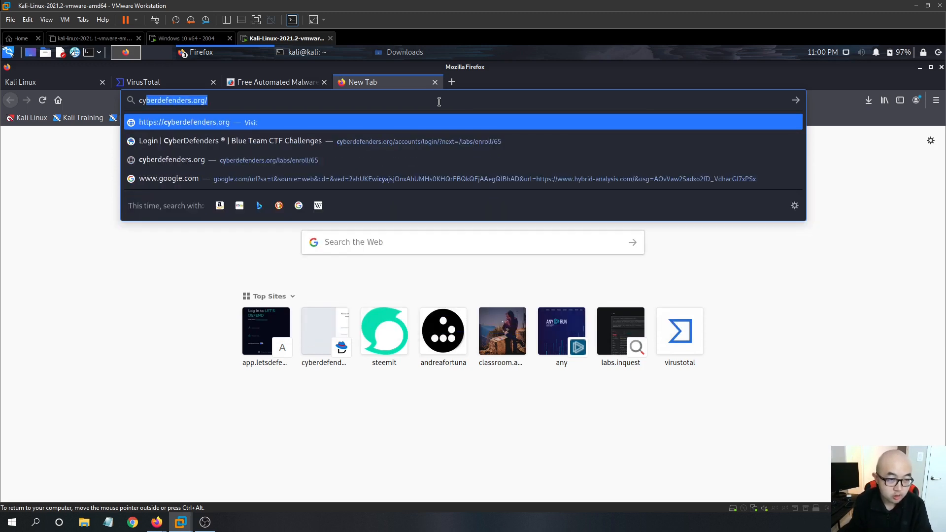
type("berchief")
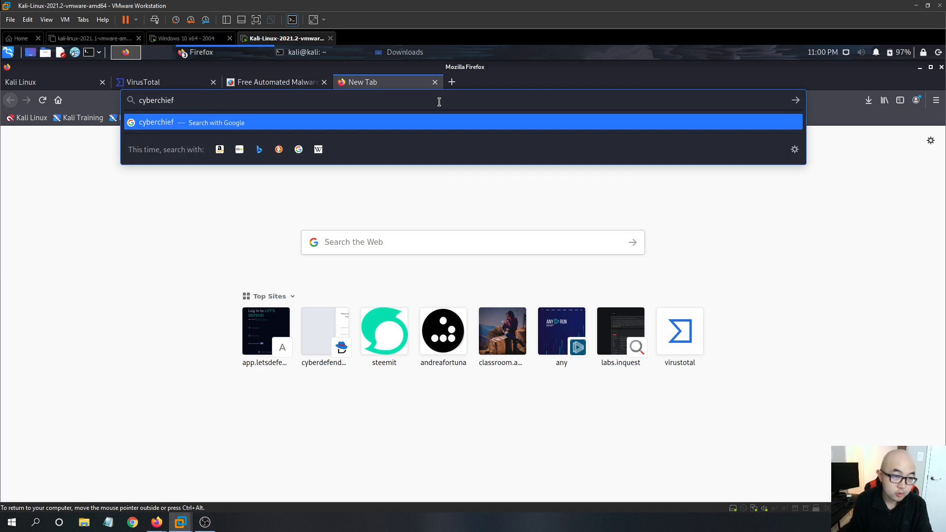
key("Return")
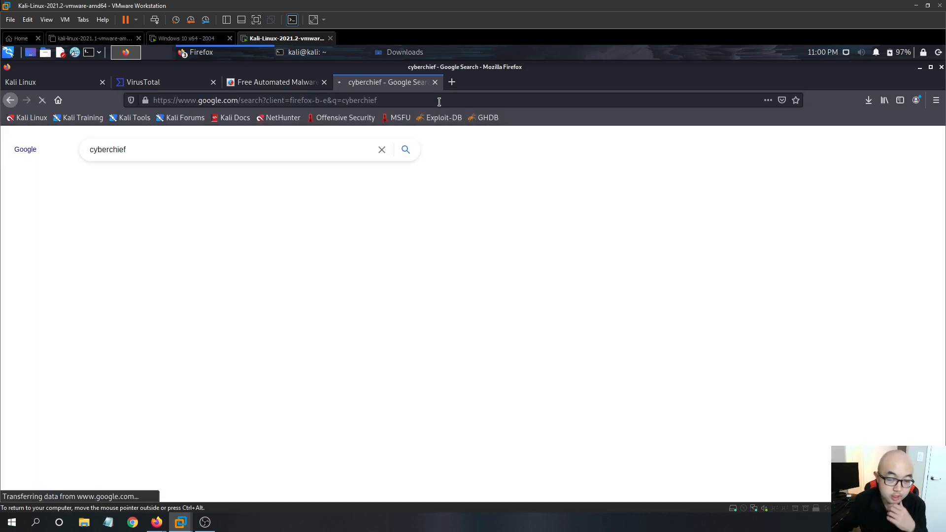
left_click(163, 253)
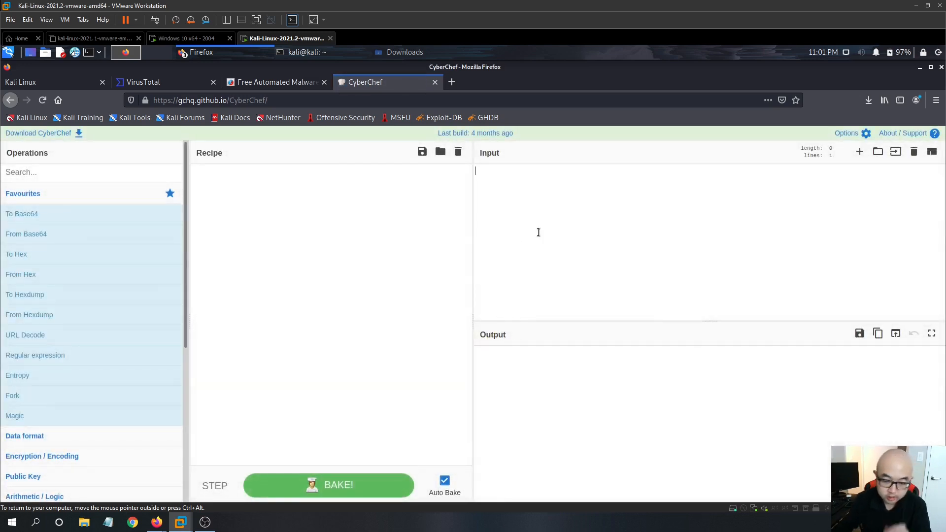
- Paste the encoded payload as input and add the From Base64 operation to the recipe
key("ctrl+v")
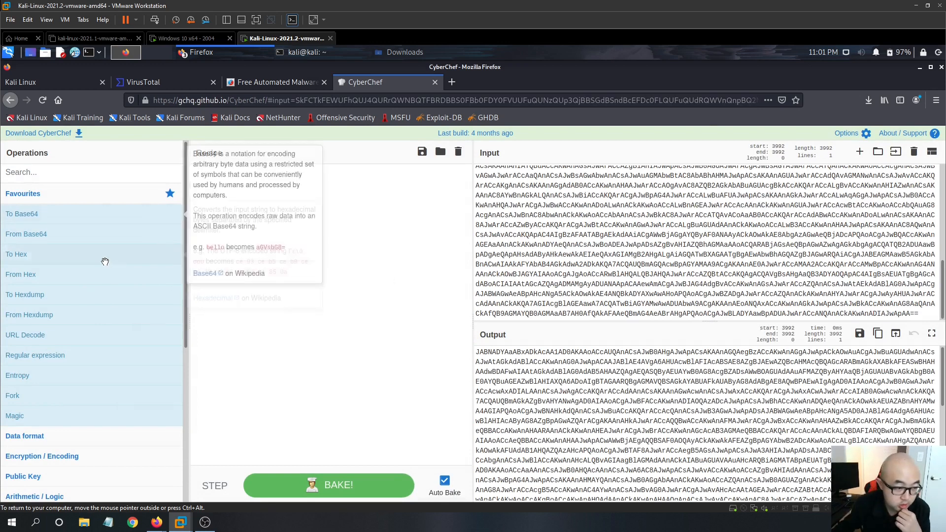
left_click_drag(46, 233, 317, 256)
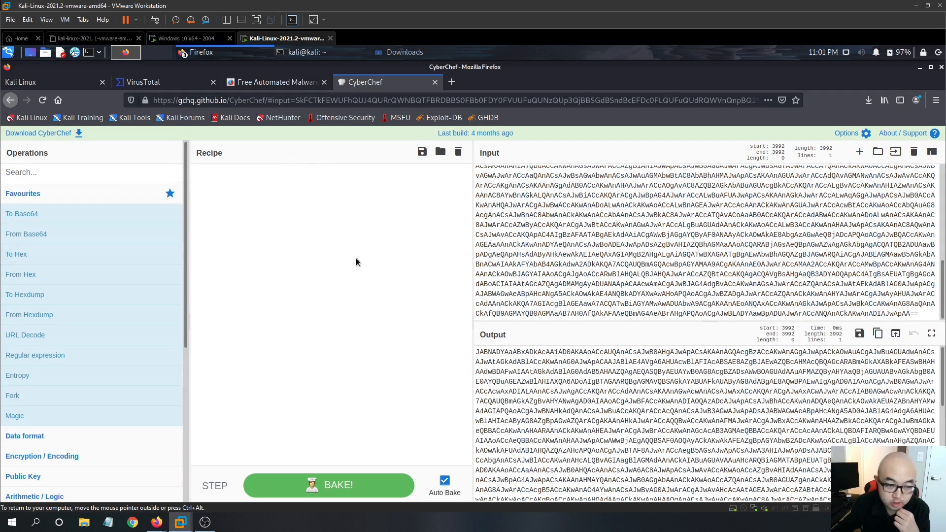
left_click_drag(26, 234, 266, 234)
scroll(767, 440, "down", 3)
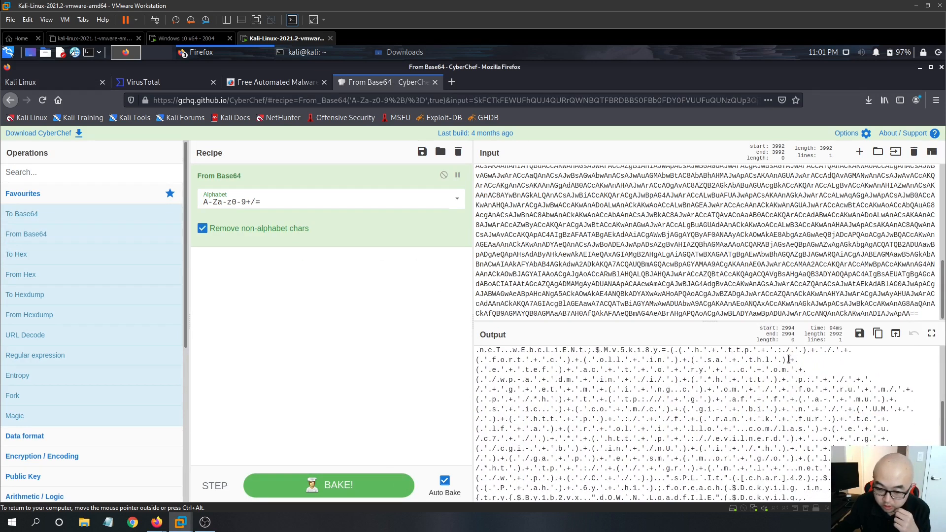
scroll(789, 359, "down", 2)
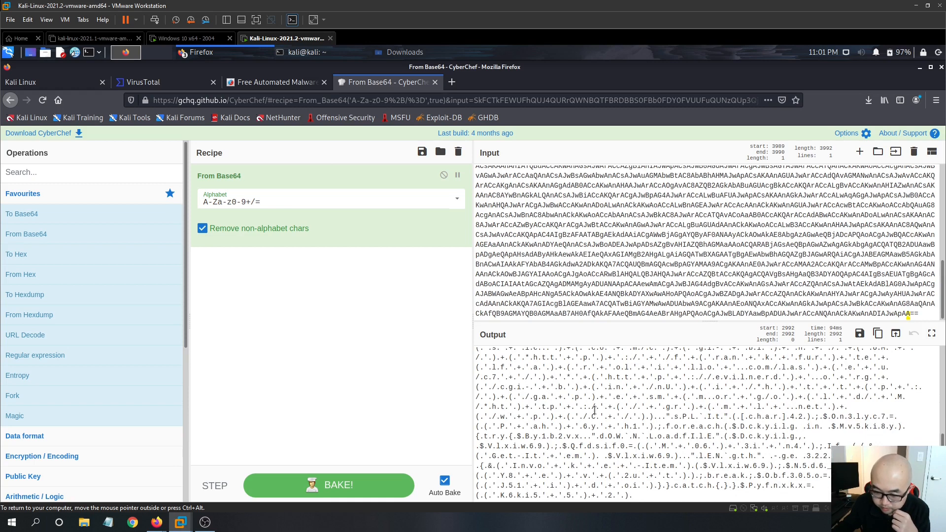
scroll(595, 410, "up", 4)
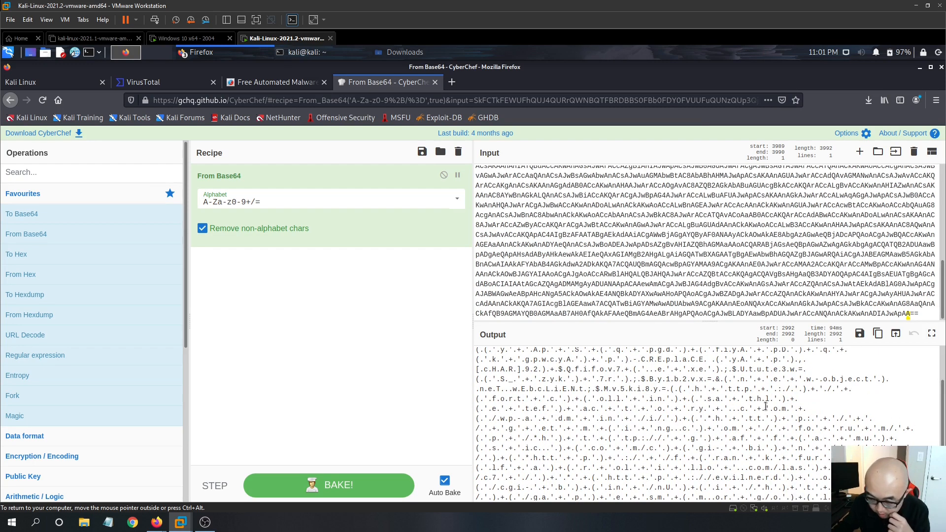
scroll(773, 408, "up", 3)
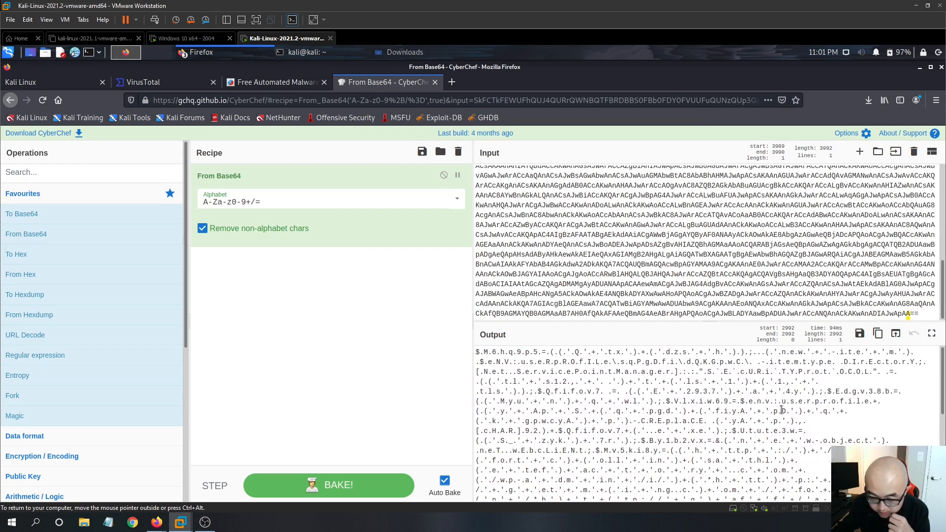
- Search operations for remove and add Remove null bytes to the recipe
left_click(36, 179)
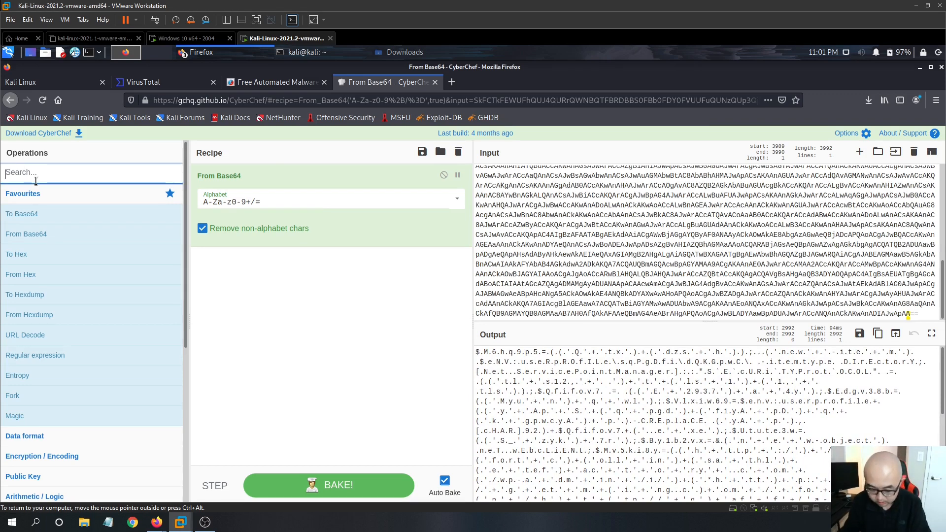
type("remove")
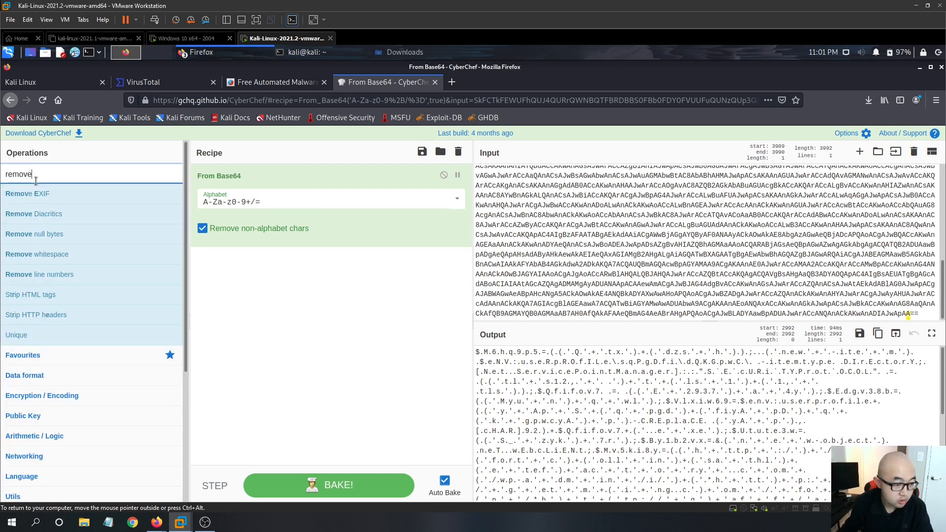
left_click_drag(44, 234, 337, 309)
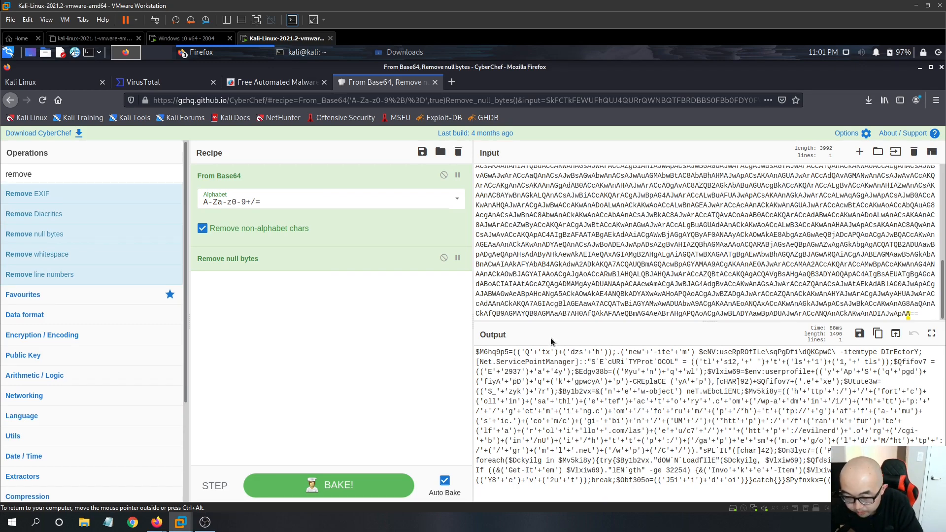
left_click_drag(472, 340, 371, 331)
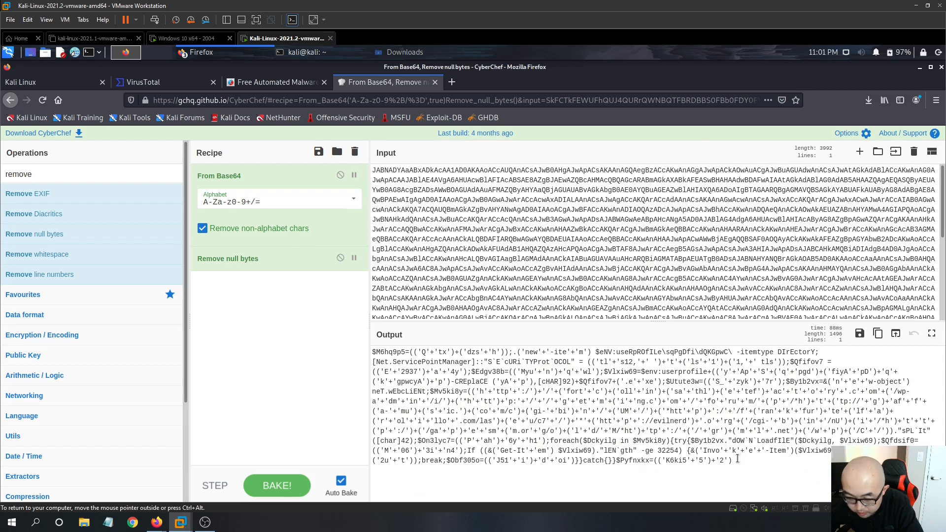
- Examine the decoded PowerShell output for the obfuscated download URLs
left_click_drag(738, 459, 357, 349)
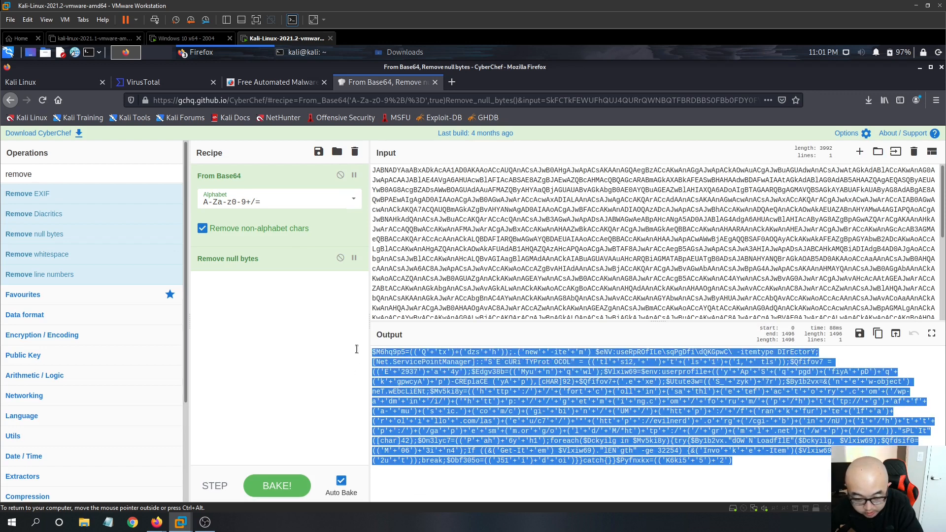
left_click(719, 472)
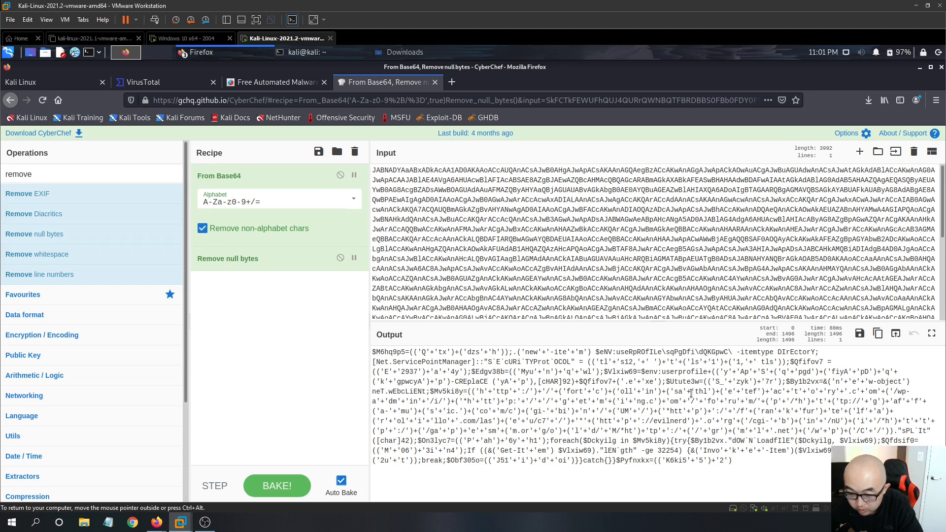
left_click_drag(480, 391, 561, 392)
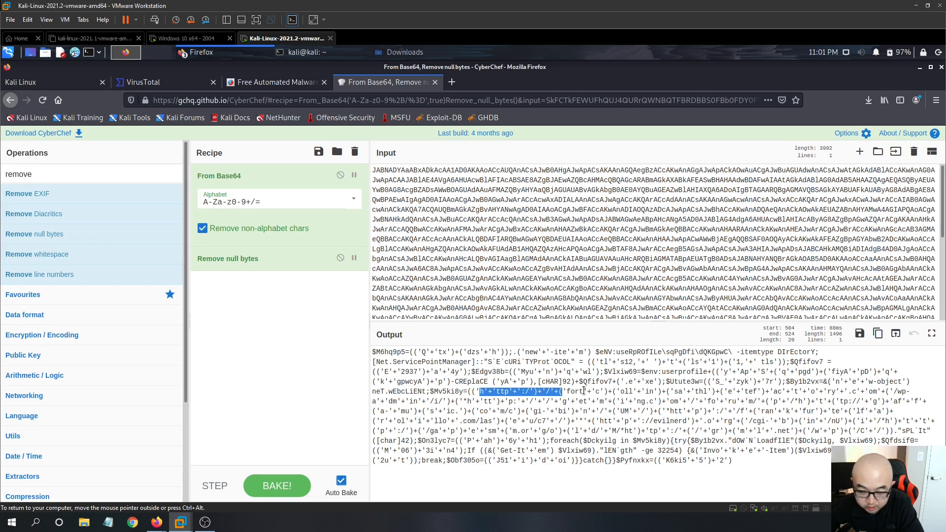
left_click_drag(566, 392, 714, 396)
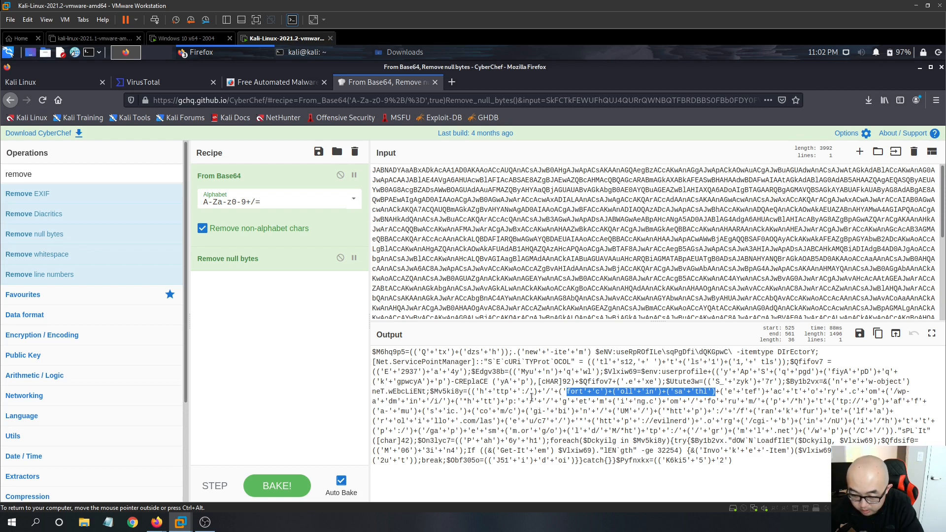
left_click_drag(533, 402, 905, 401)
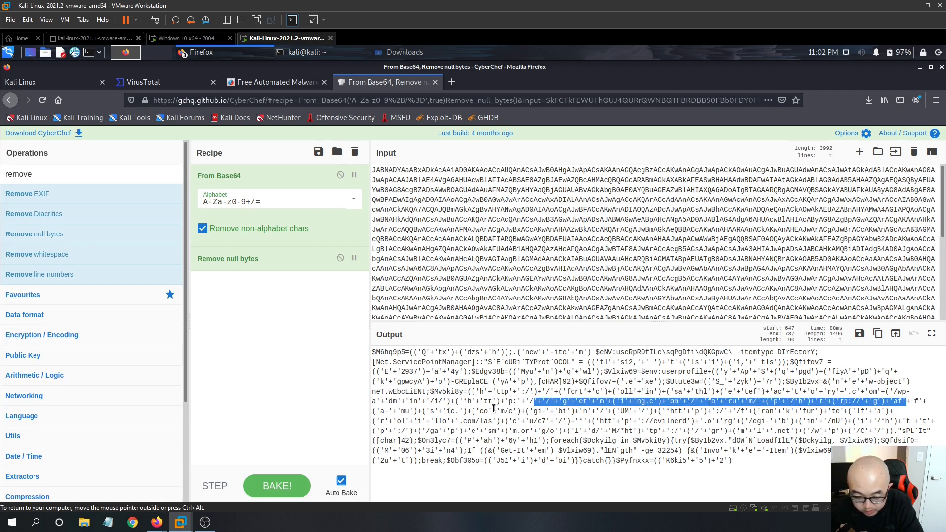
left_click_drag(452, 412, 641, 414)
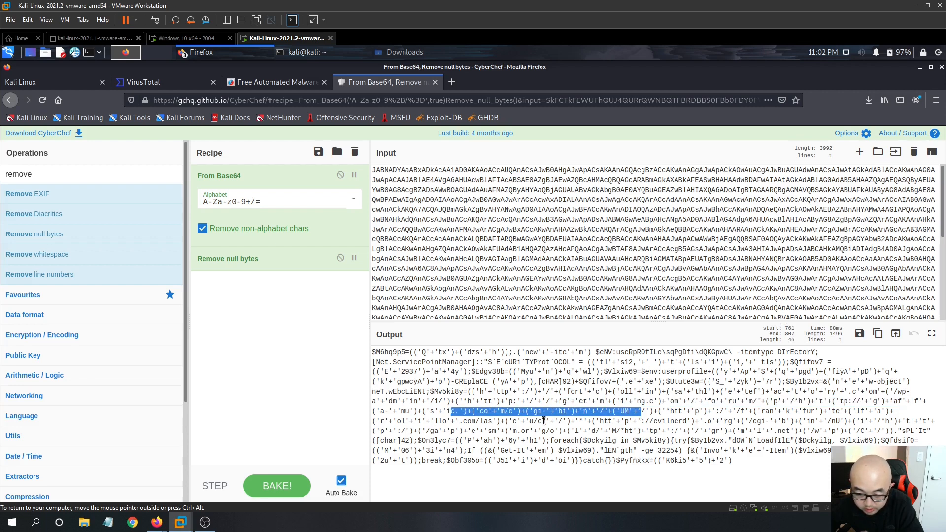
left_click_drag(513, 421, 684, 421)
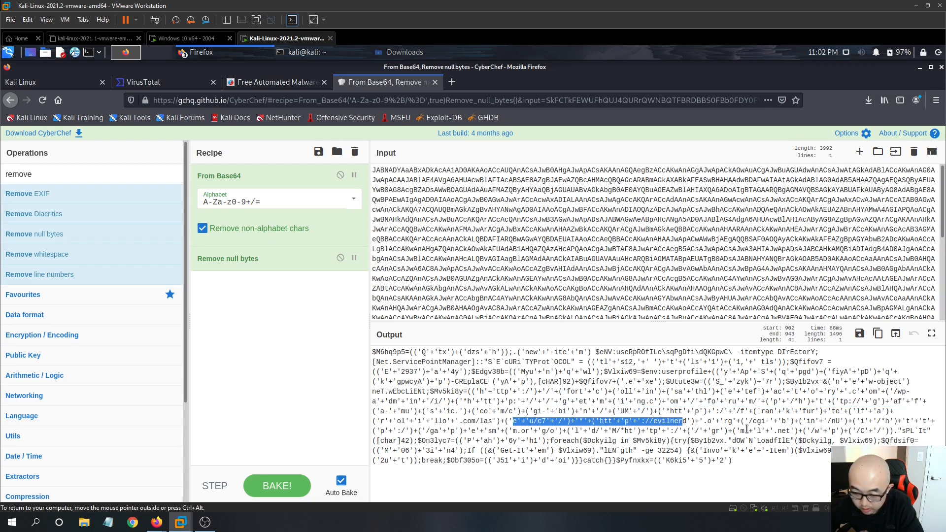
left_click_drag(753, 422, 906, 427)
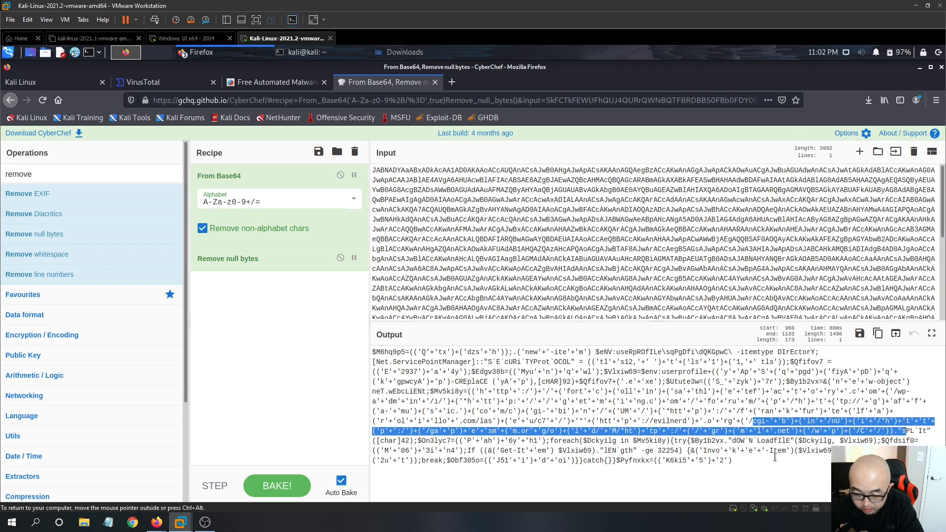
left_click_drag(749, 469, 431, 422)
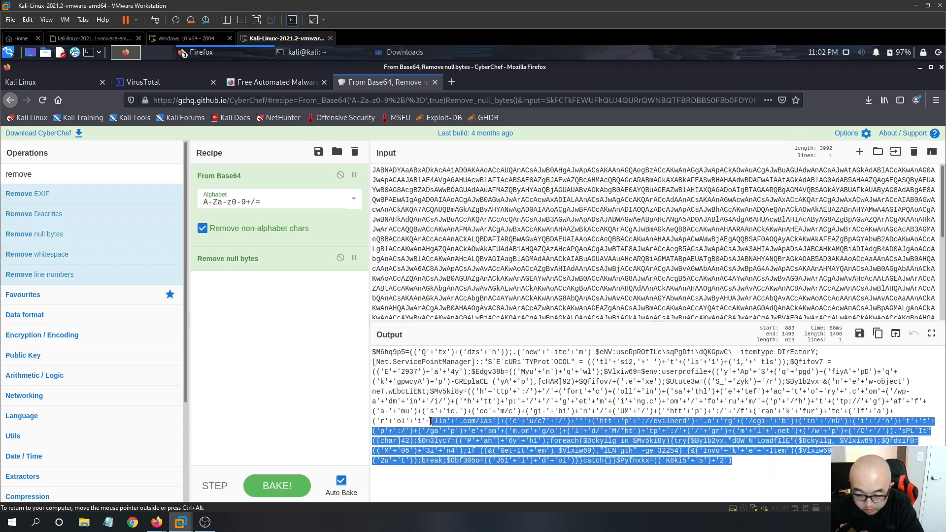
left_click(740, 464)
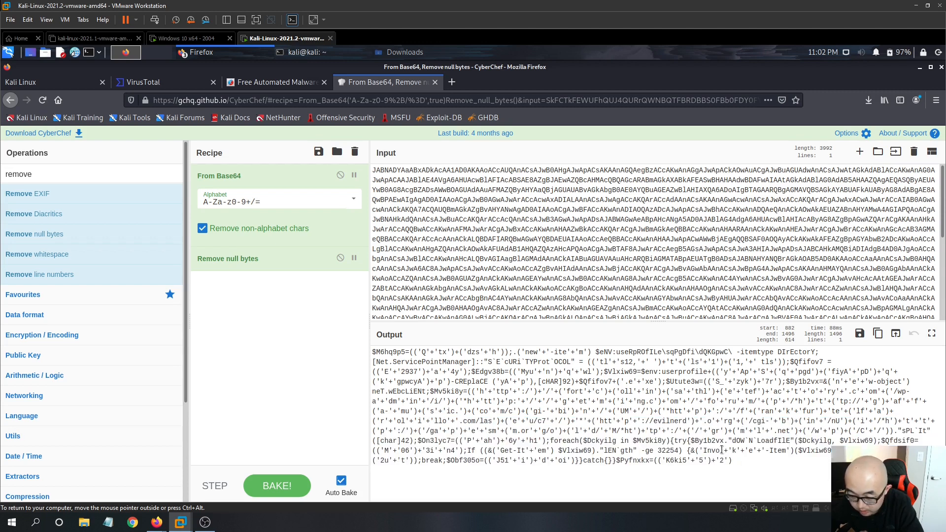
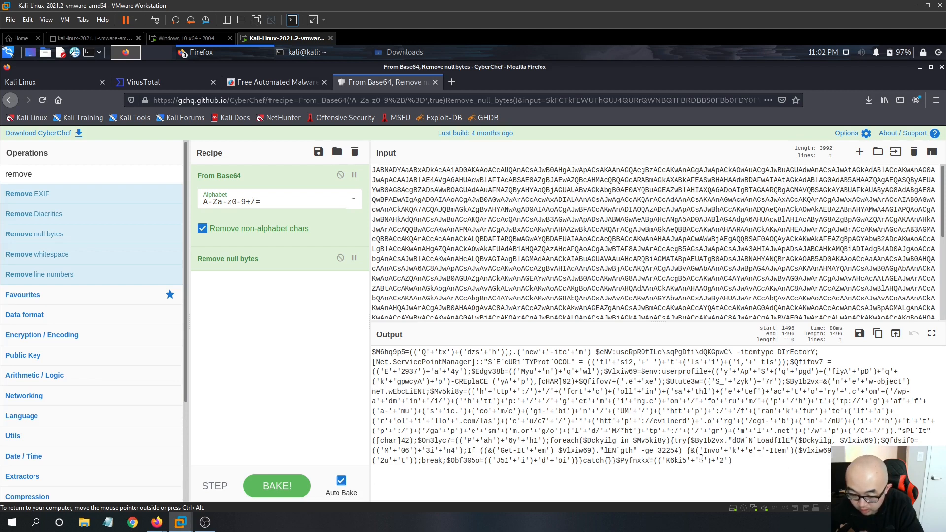
- Compare the URLs in the decoded PowerShell output with the C&C list in the sample's VirusTotal community comments
left_click_drag(733, 461, 482, 454)
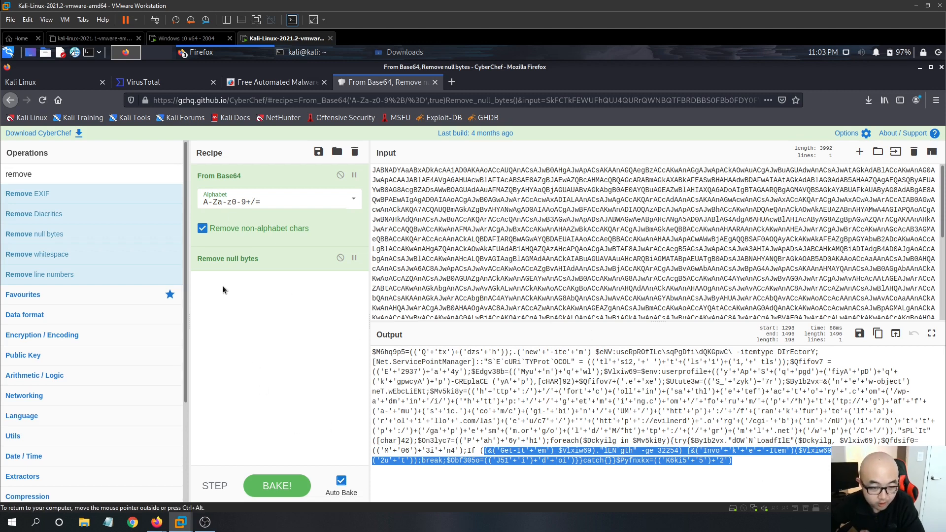
left_click(144, 84)
scroll(312, 302, "up", 2)
scroll(312, 300, "down", 6)
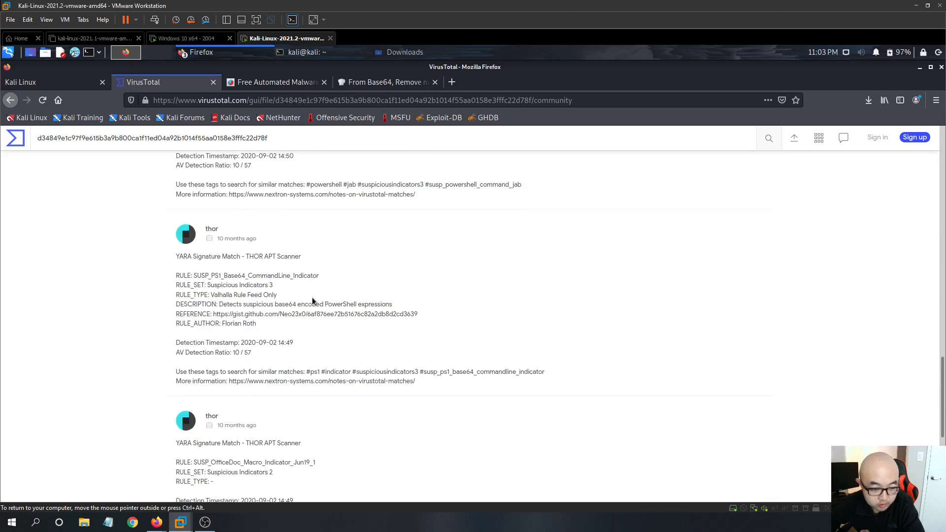
scroll(319, 311, "up", 3)
scroll(325, 318, "up", 10)
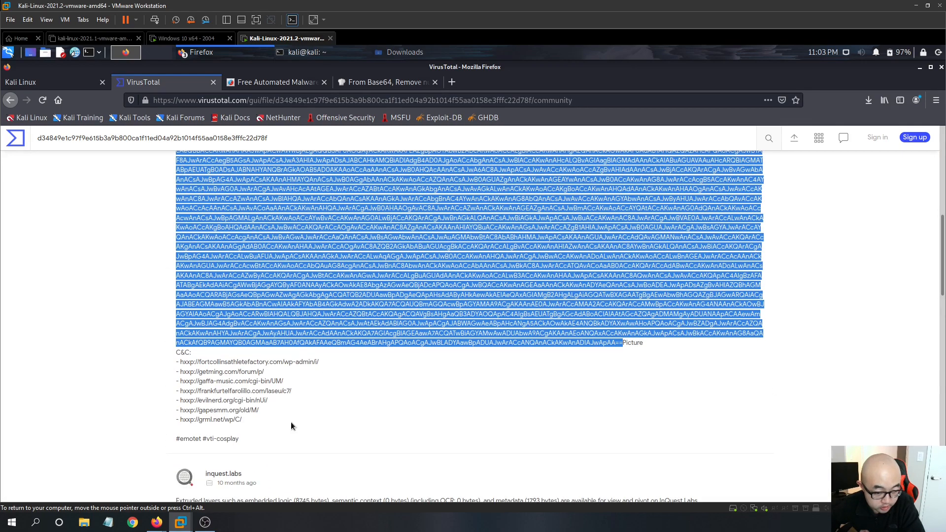
left_click_drag(272, 422, 177, 362)
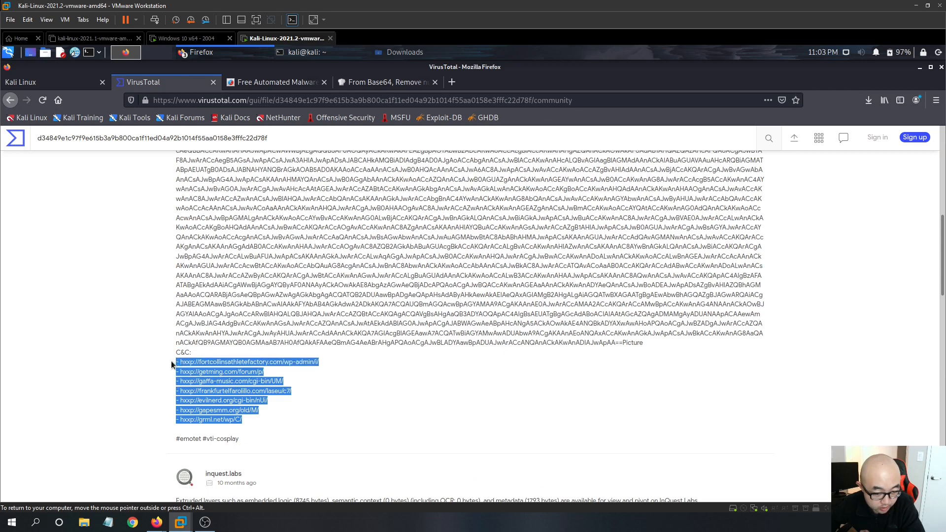
left_click(146, 363)
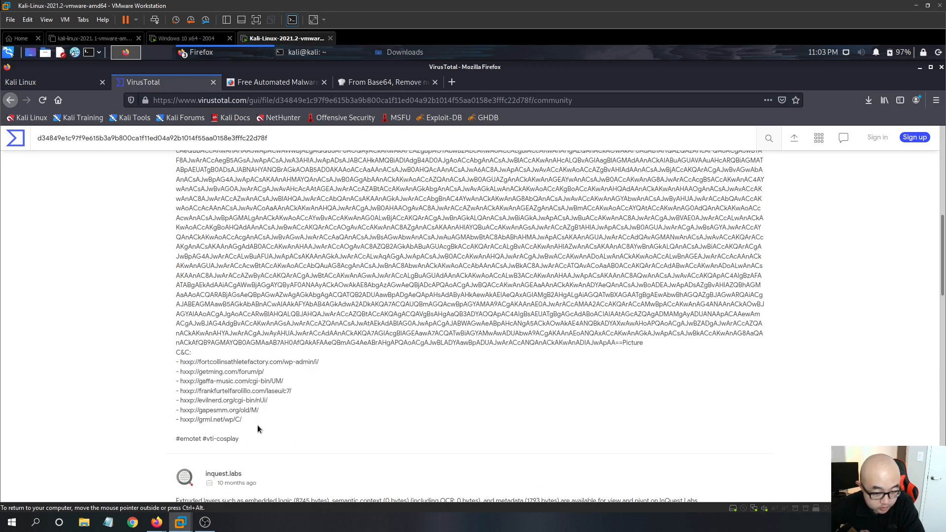
left_click_drag(243, 421, 173, 368)
left_click(278, 409)
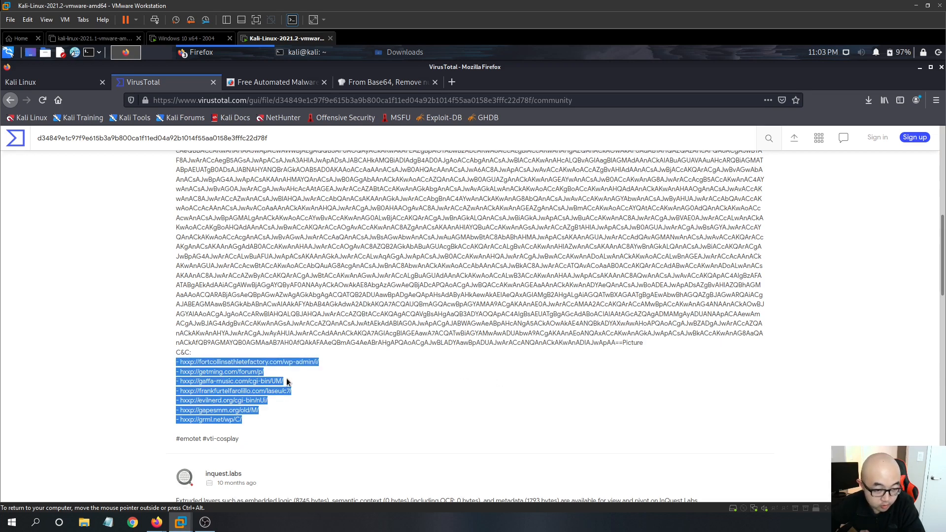
scroll(173, 222, "up", 5)
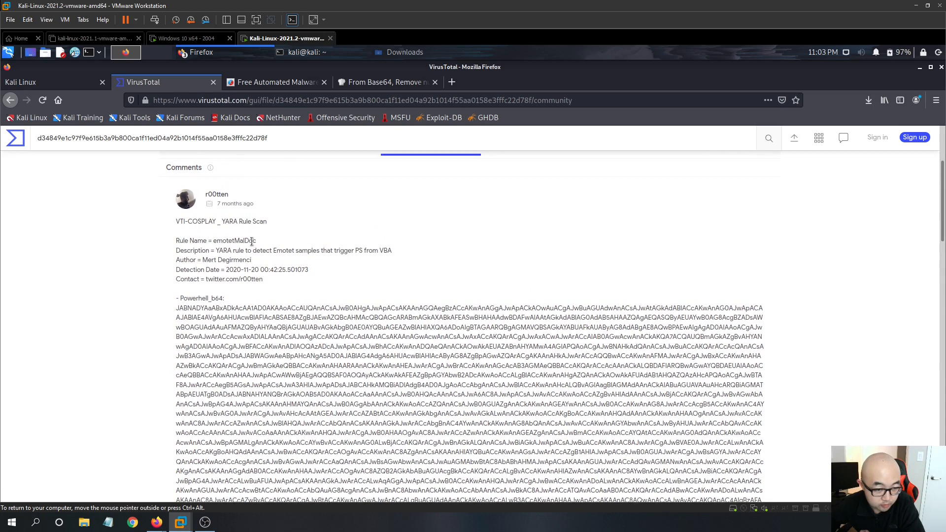
scroll(252, 242, "up", 3)
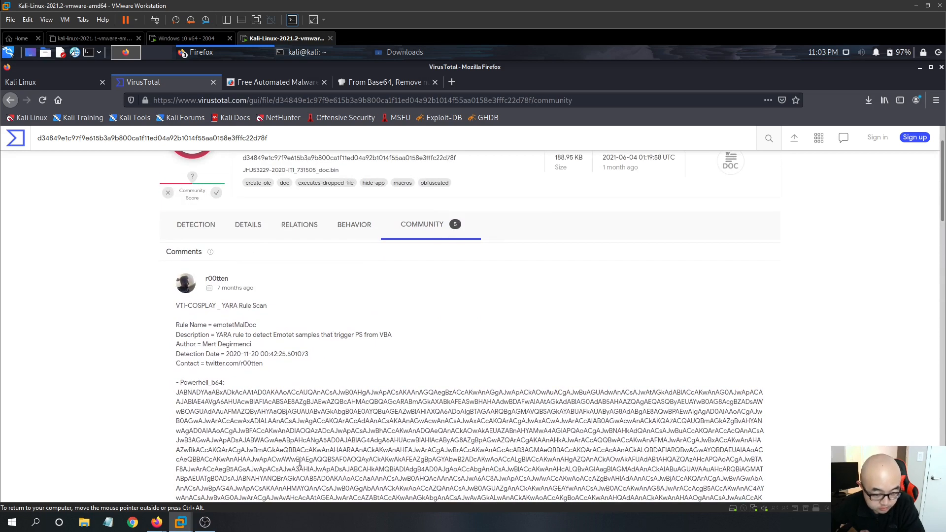
scroll(364, 298, "down", 1)
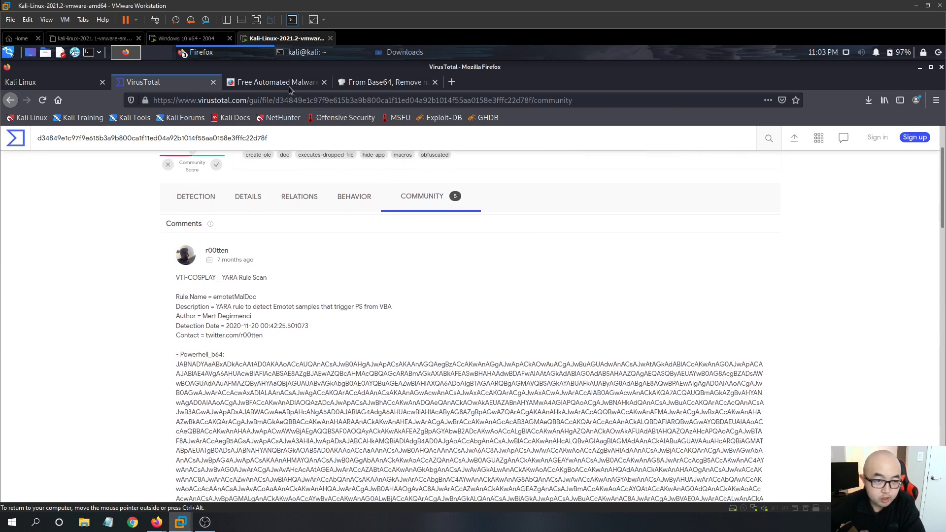
- Review the Hybrid Analysis report for the sample, including its indicators and incident response sections
left_click(289, 89)
scroll(207, 363, "up", 8)
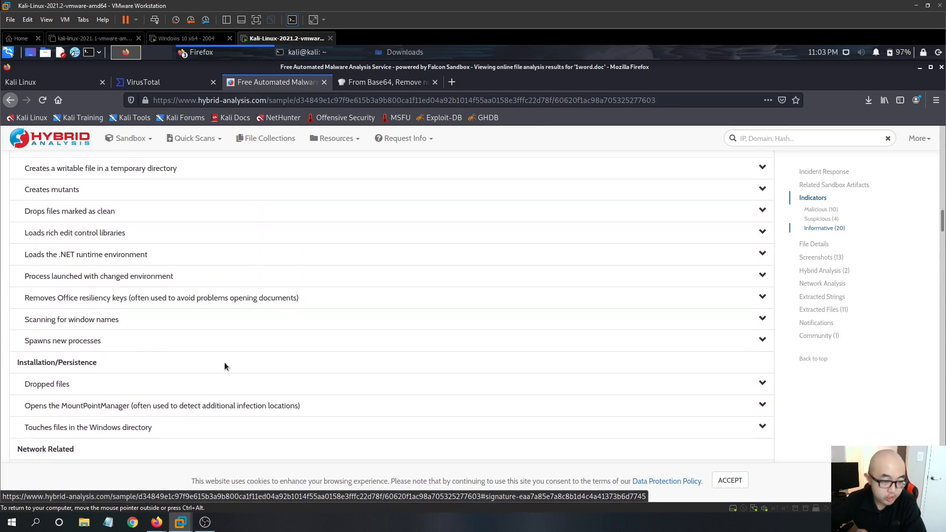
scroll(224, 363, "up", 12)
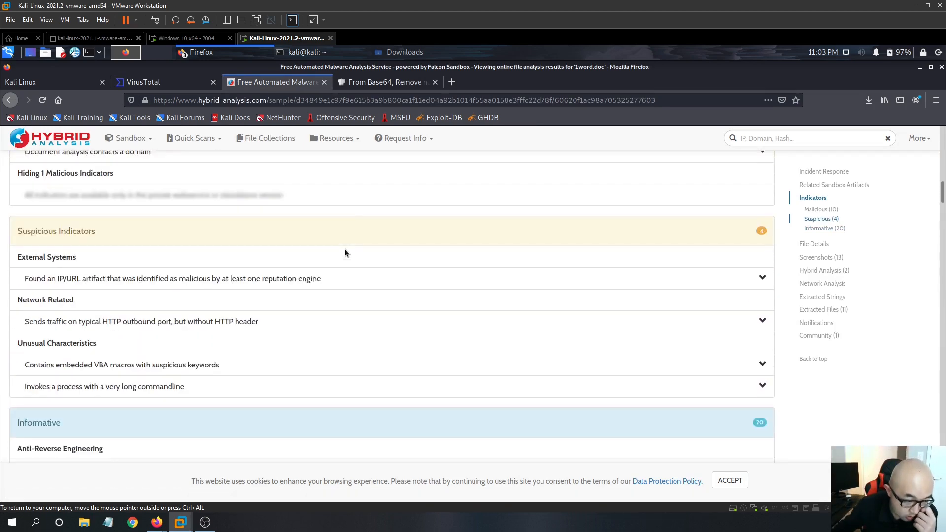
scroll(343, 257, "up", 15)
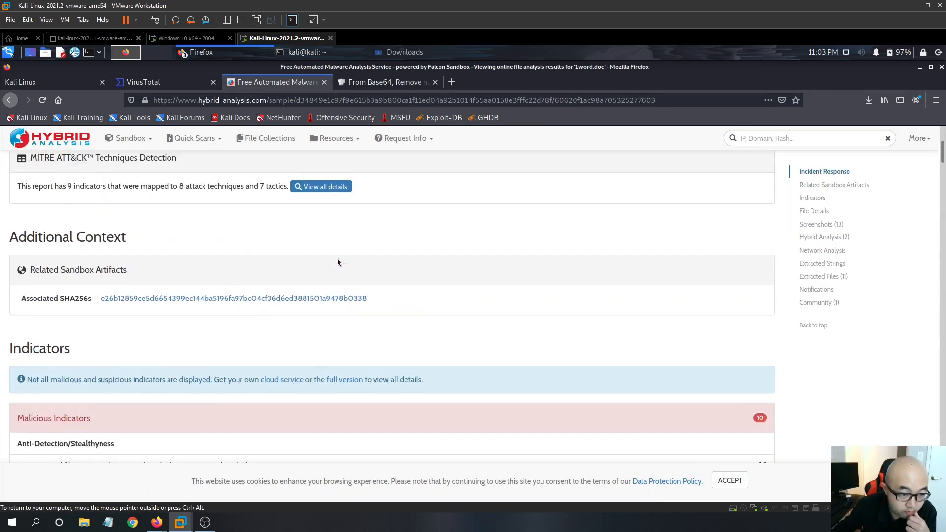
scroll(273, 296, "up", 4)
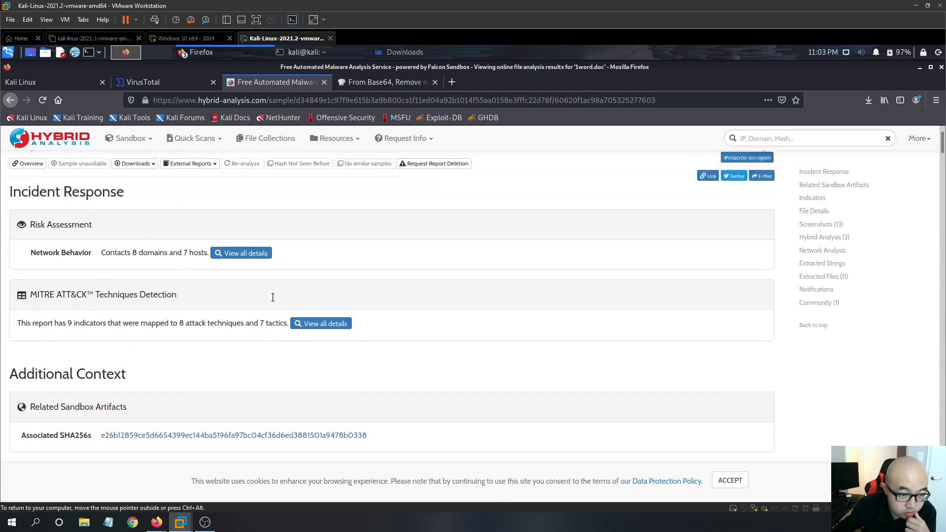
scroll(273, 297, "up", 2)
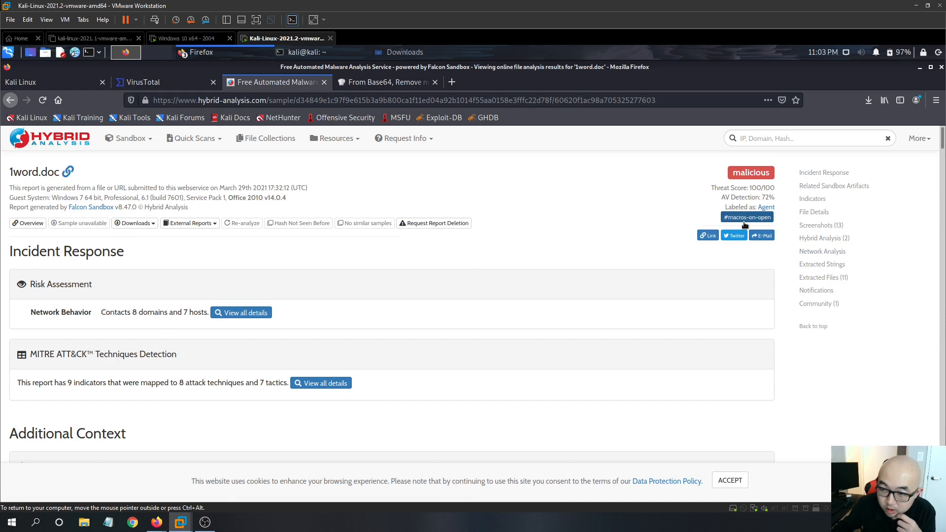
scroll(250, 380, "down", 3)
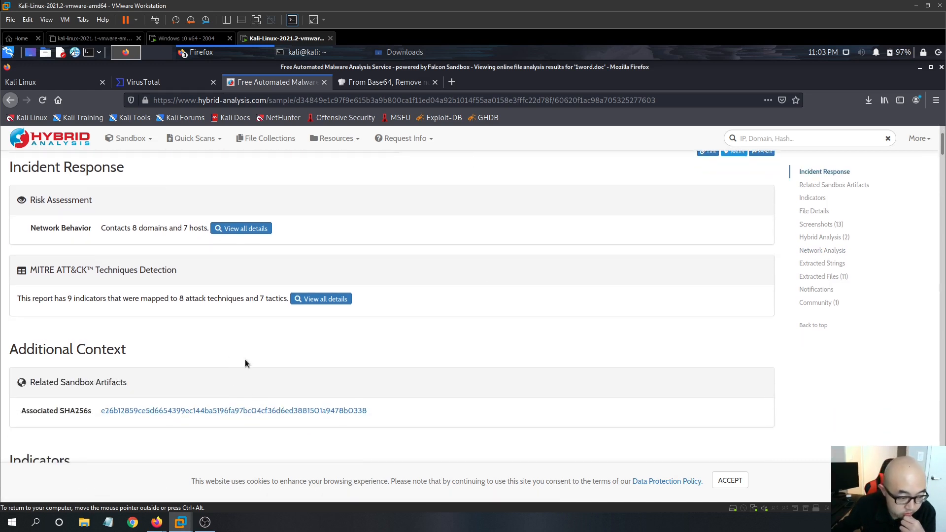
scroll(246, 364, "down", 3)
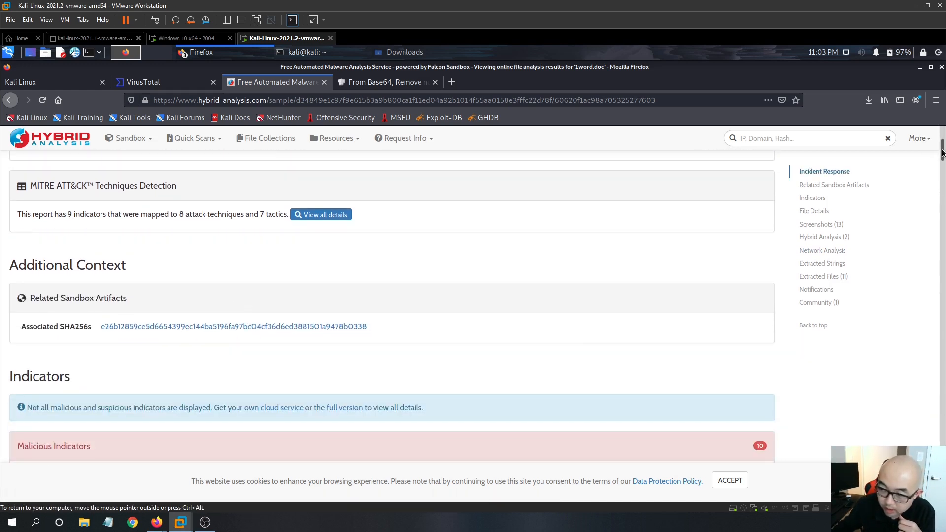
scroll(312, 232, "up", 6)
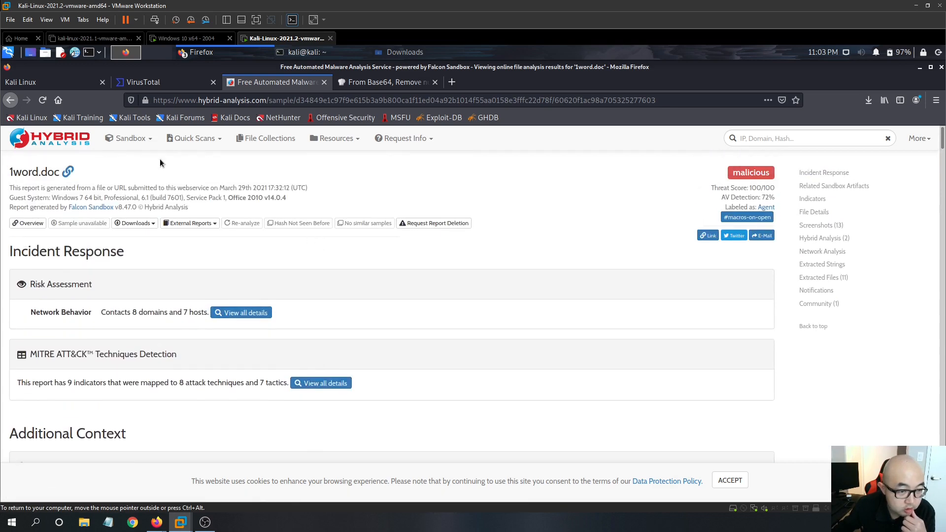
- Open the March 29th 2021 1word.doc report from the hash search results and expand the malicious contacted-host artifacts
left_click(11, 100)
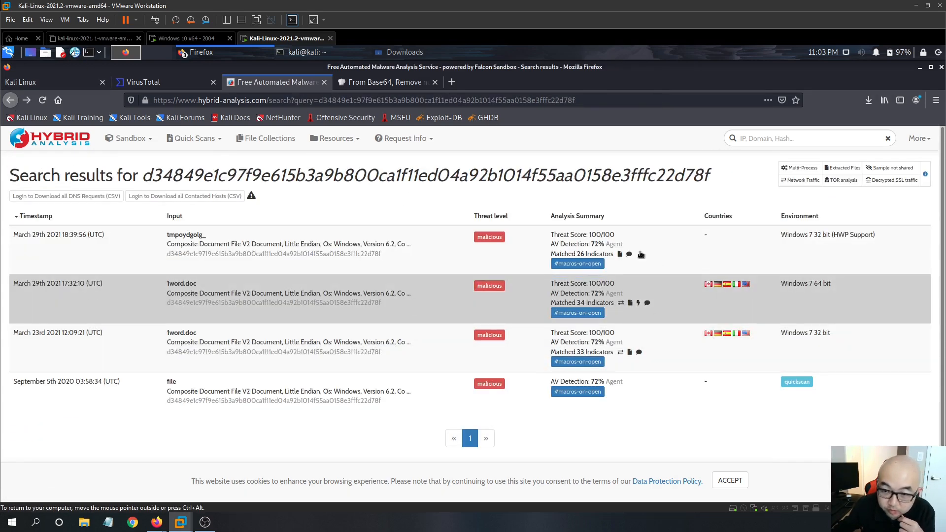
left_click_drag(151, 177, 343, 177)
left_click_drag(720, 178, 664, 177)
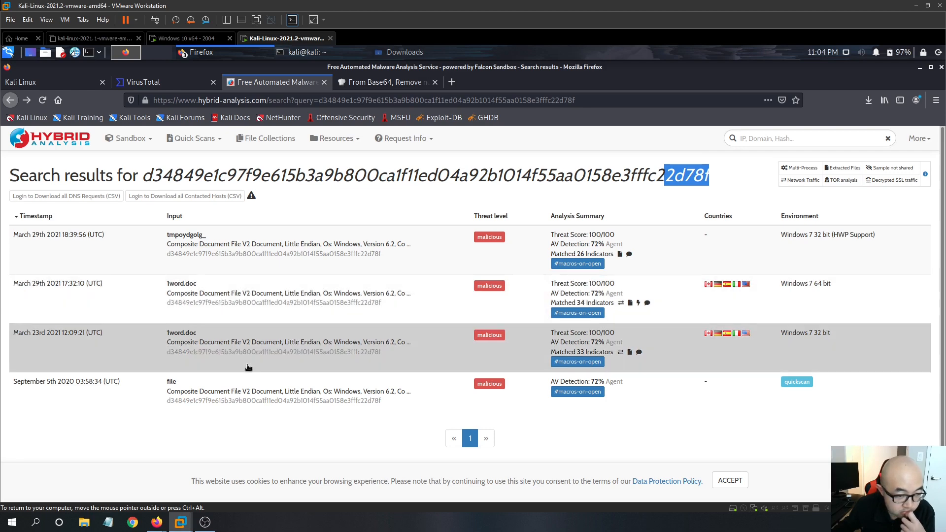
left_click(249, 307)
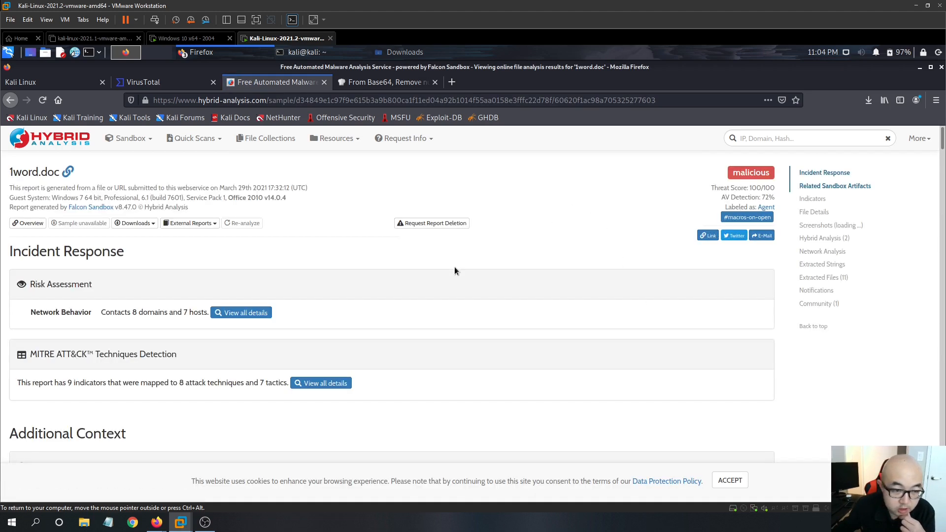
scroll(353, 268, "down", 8)
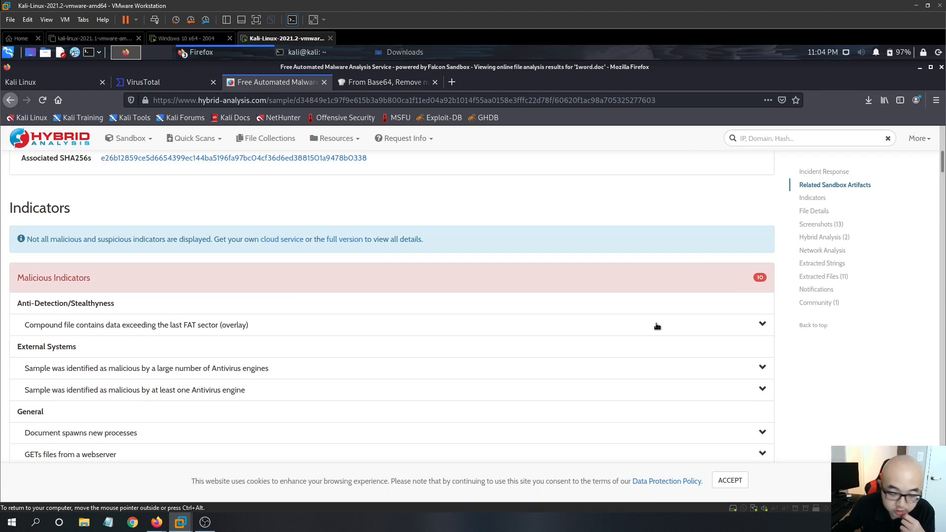
scroll(71, 303, "down", 2)
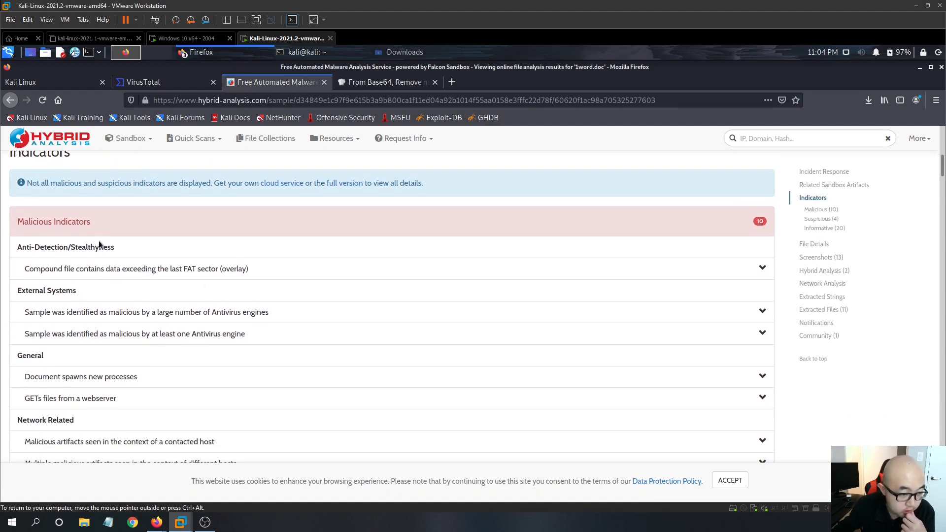
scroll(86, 296, "down", 4)
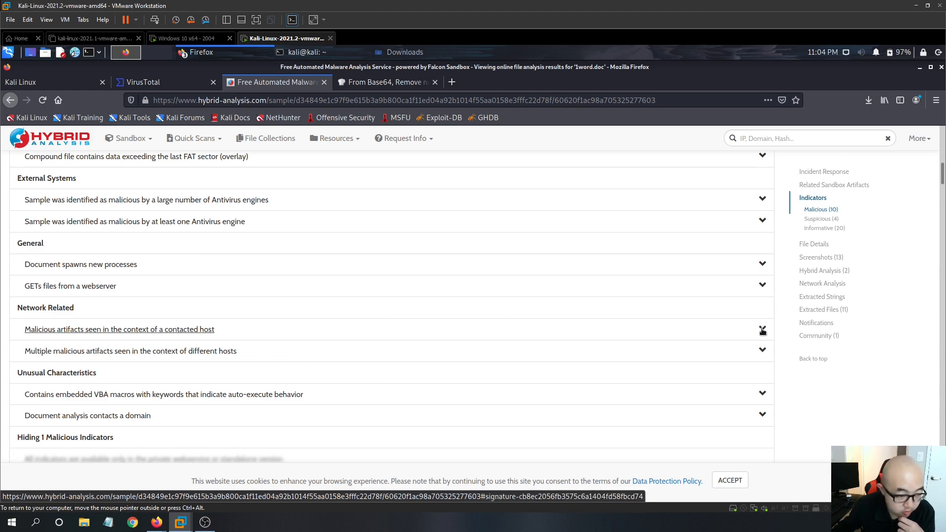
left_click(762, 331)
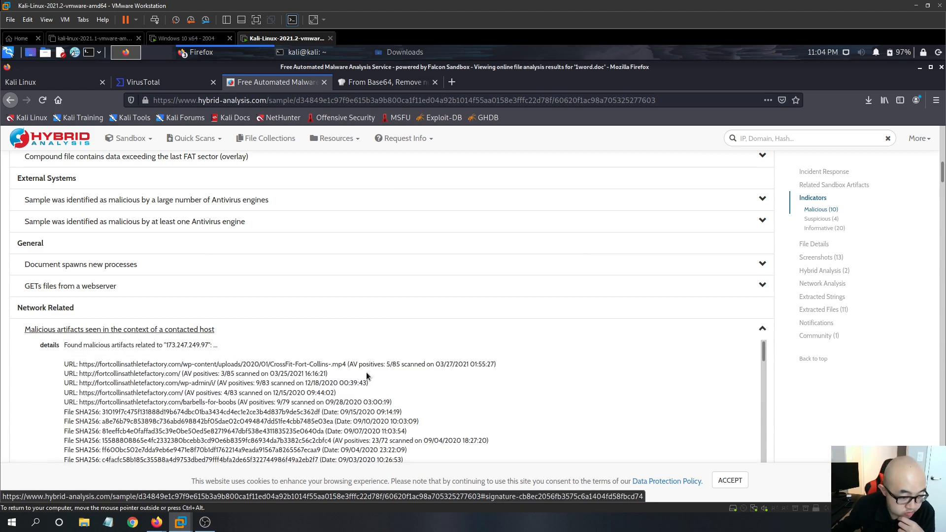
scroll(496, 219, "down", 2)
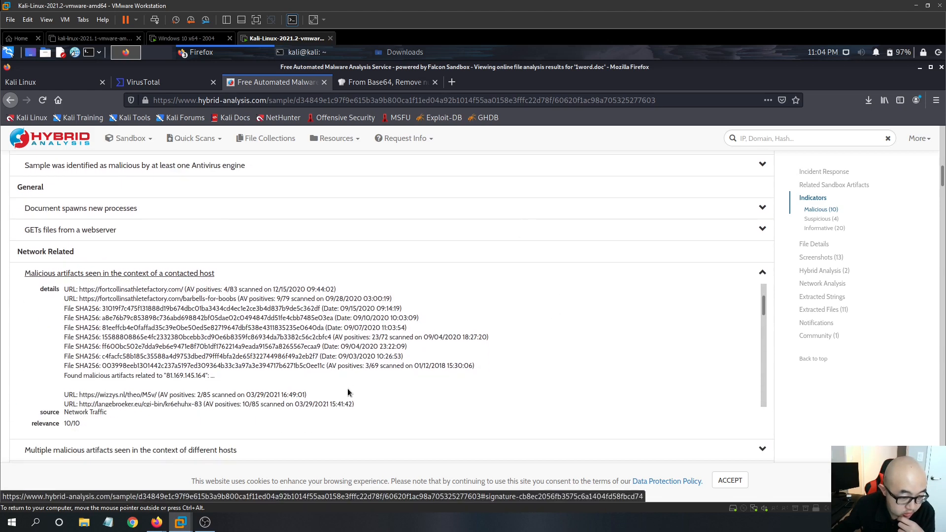
scroll(348, 391, "up", 3)
left_click_drag(95, 308, 182, 308)
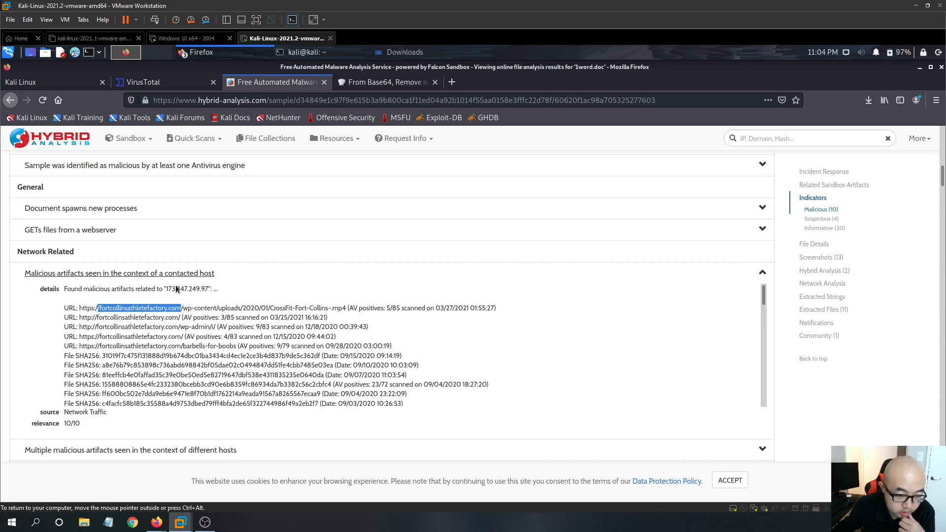
scroll(259, 329, "down", 1)
scroll(276, 296, "up", 1)
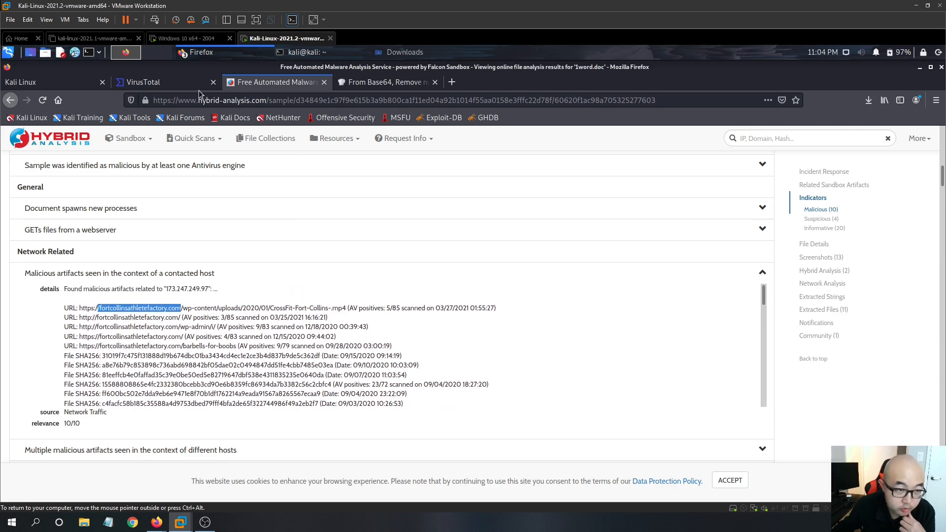
- Cross-check the fortcollinsathletefactory.com URLs between the VirusTotal C&C list and the Hybrid Analysis contacted-host artifacts
left_click(189, 87)
scroll(271, 380, "down", 5)
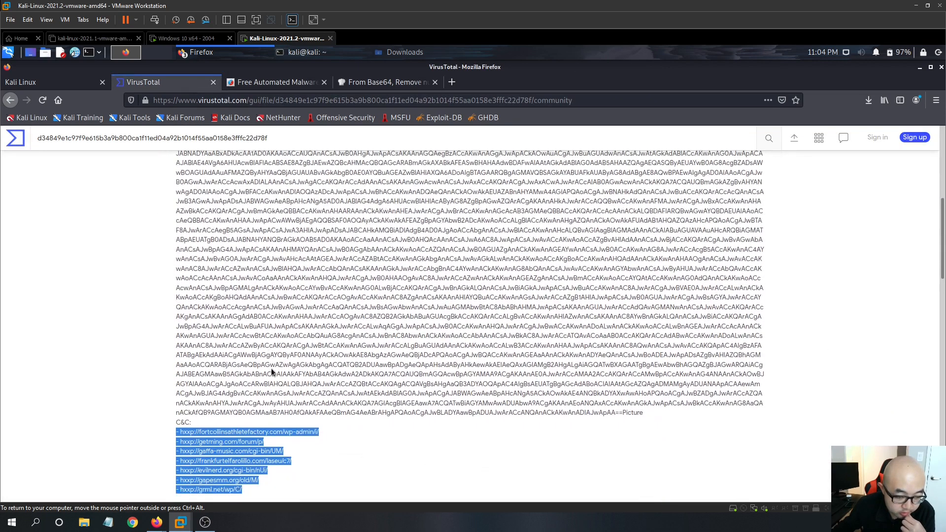
left_click(382, 412)
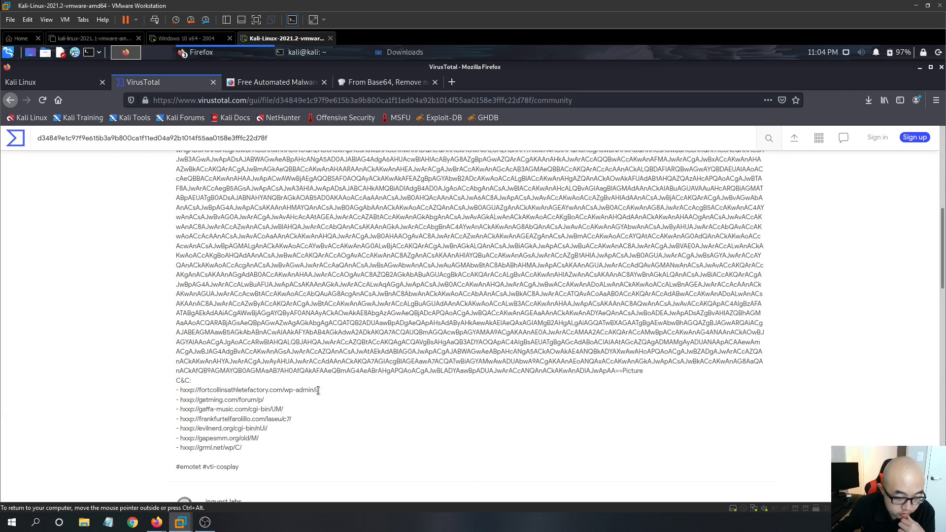
left_click_drag(276, 389, 197, 389)
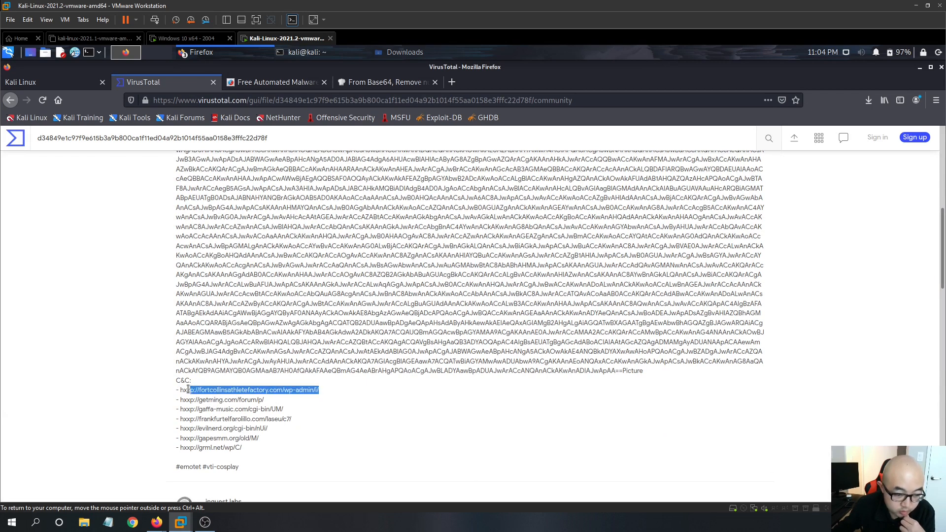
left_click(276, 83)
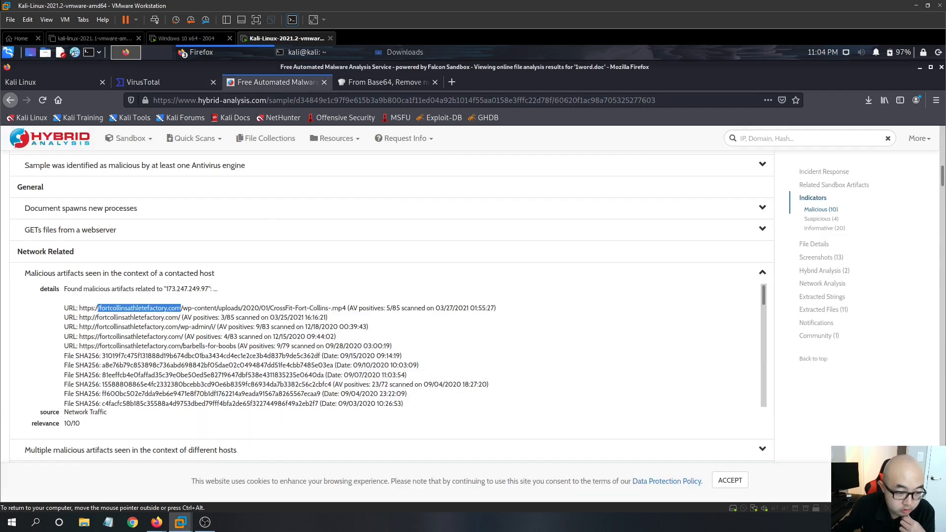
left_click_drag(243, 308, 113, 305)
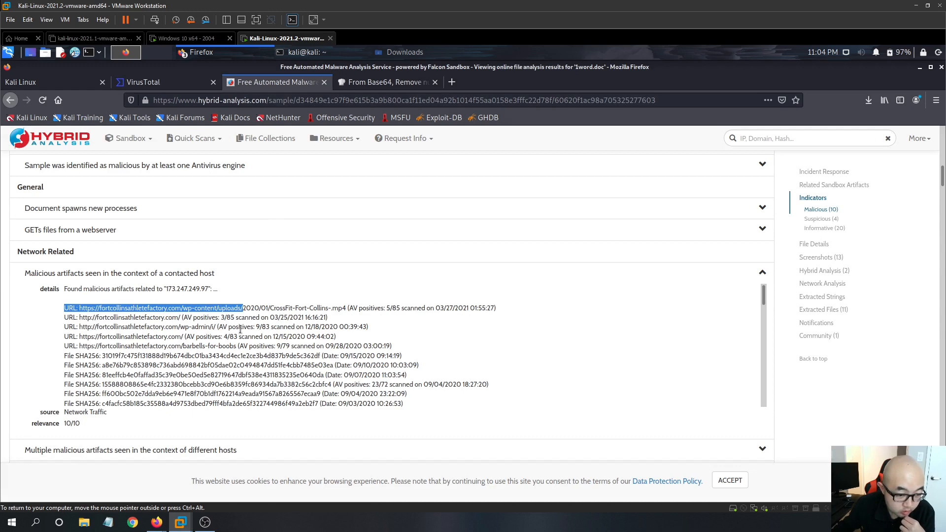
left_click_drag(218, 327, 186, 327)
left_click_drag(127, 326, 87, 327)
scroll(180, 380, "down", 1)
scroll(141, 342, "up", 1)
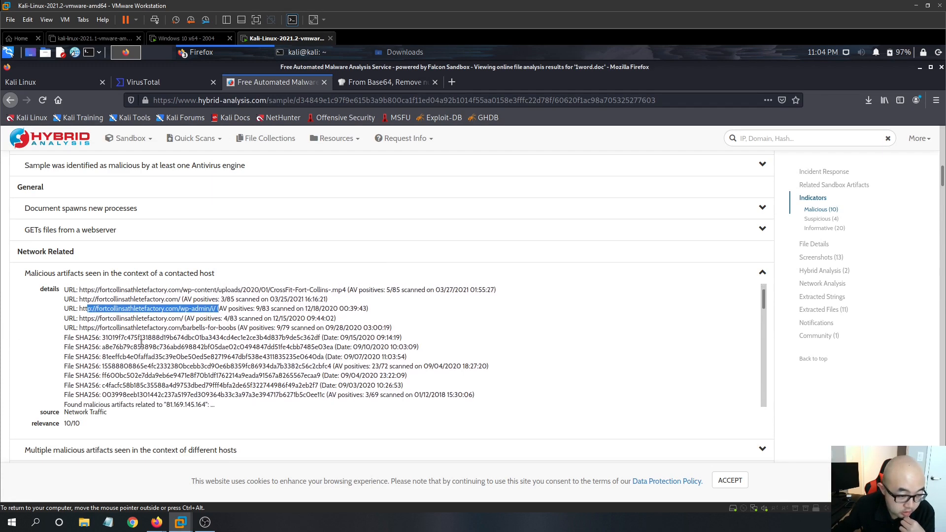
scroll(165, 358, "down", 3)
scroll(137, 343, "down", 3)
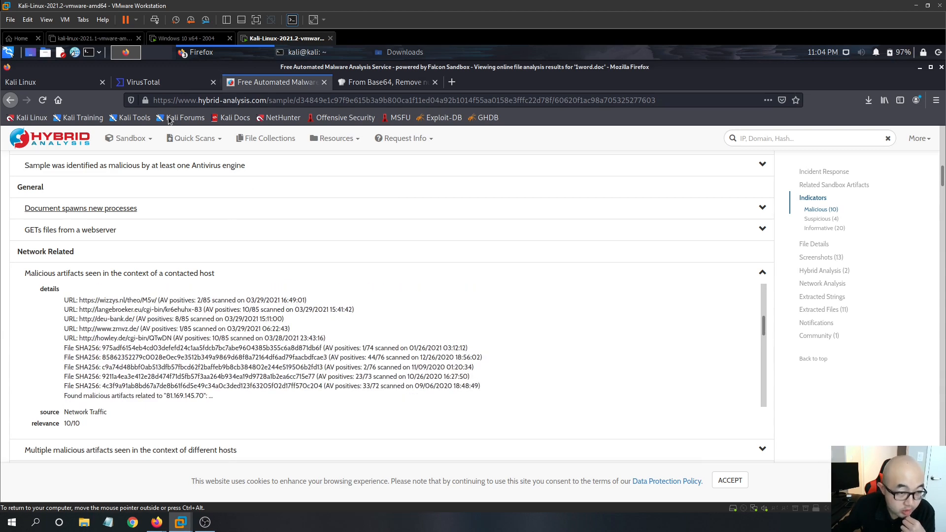
left_click(166, 82)
scroll(207, 424, "down", 1)
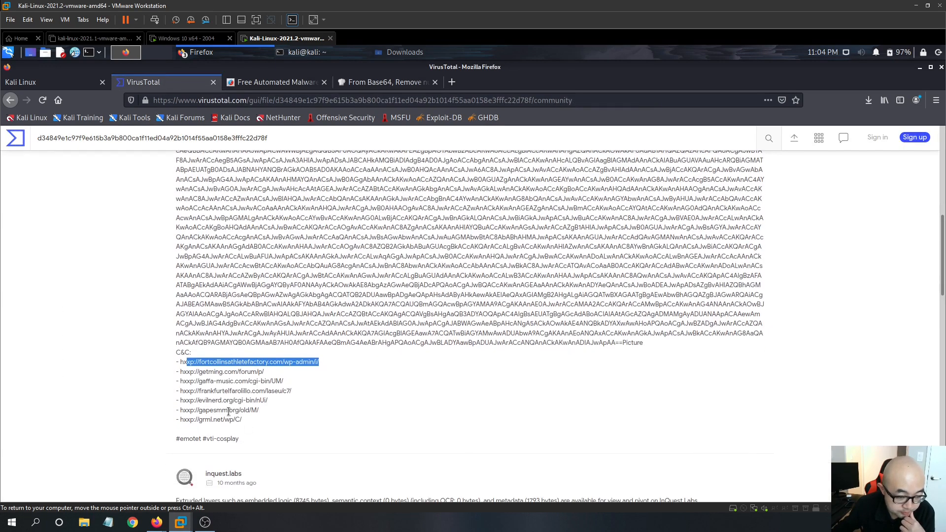
- Return to the Hybrid Analysis report and read through the contacted-host artifacts, expanding the artifacts seen across different hosts
left_click(289, 82)
scroll(169, 388, "down", 3)
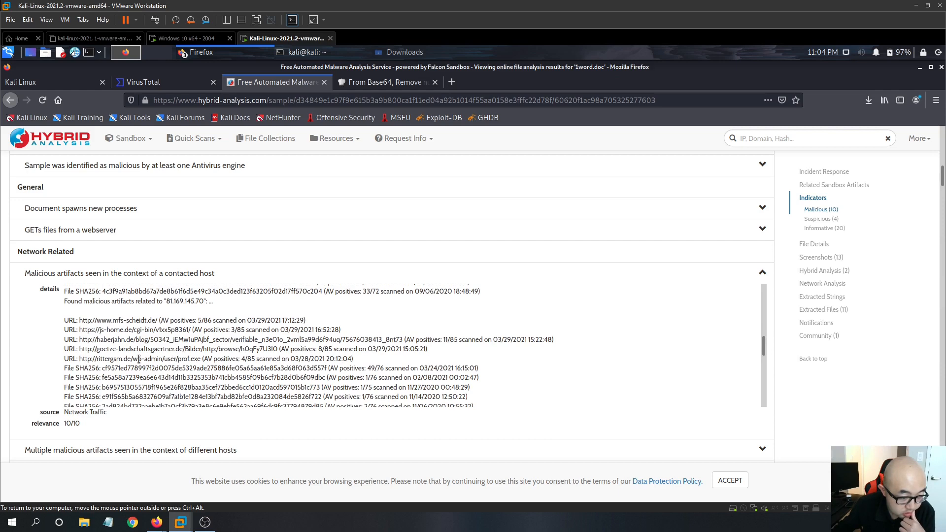
scroll(148, 362, "down", 3)
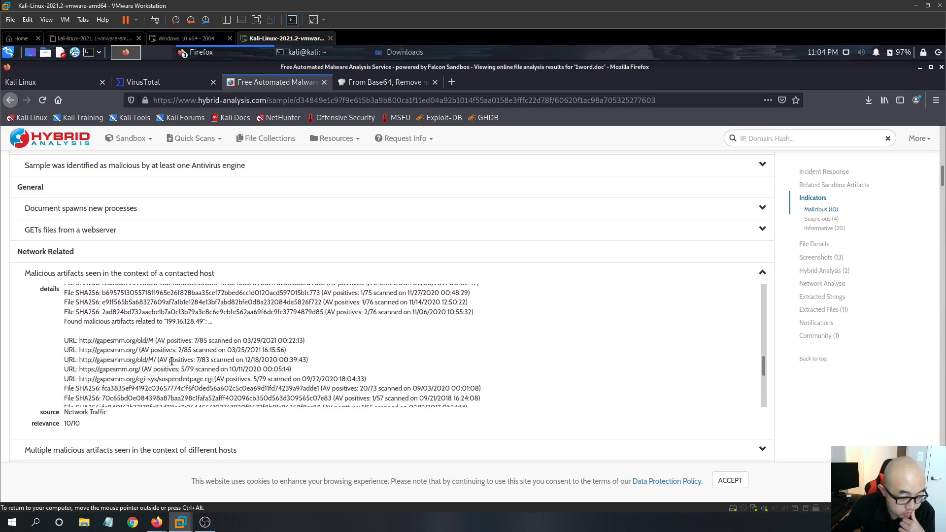
scroll(172, 362, "down", 3)
scroll(155, 381, "down", 3)
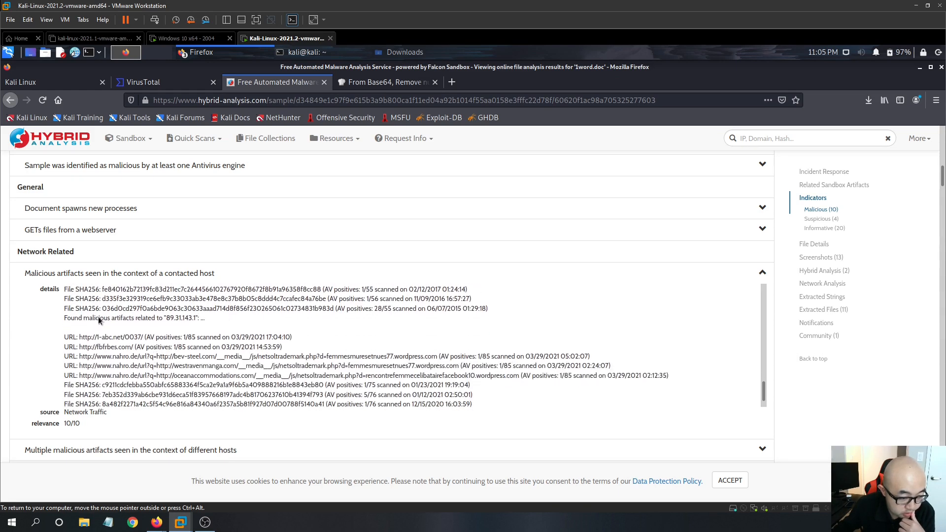
scroll(146, 397, "down", 5)
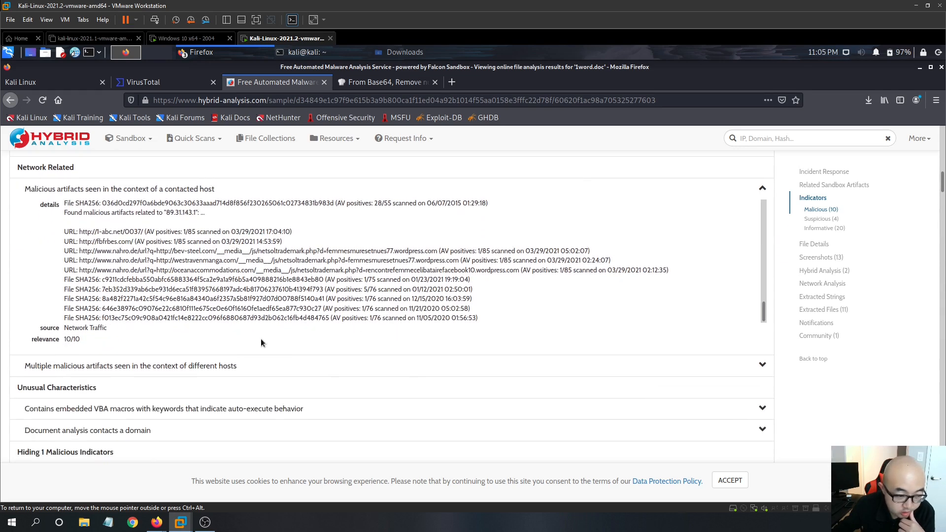
scroll(261, 343, "down", 1)
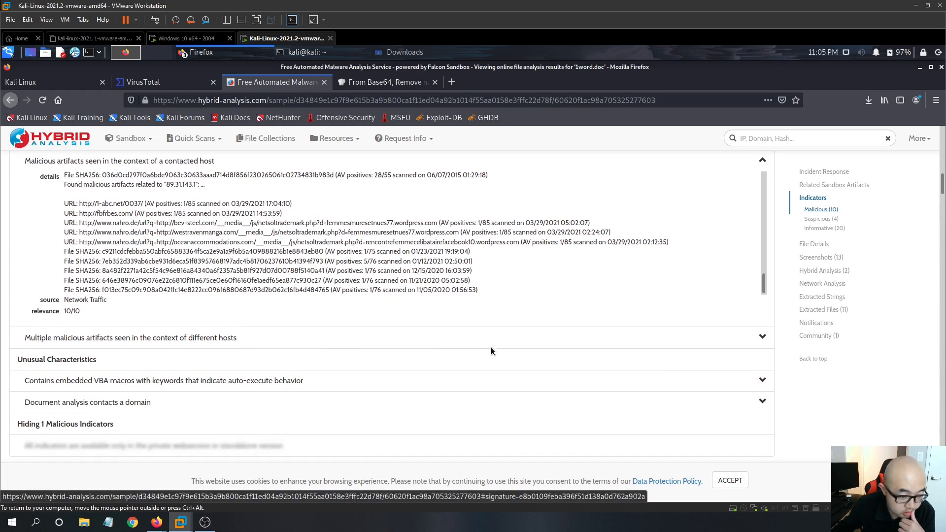
left_click(761, 338)
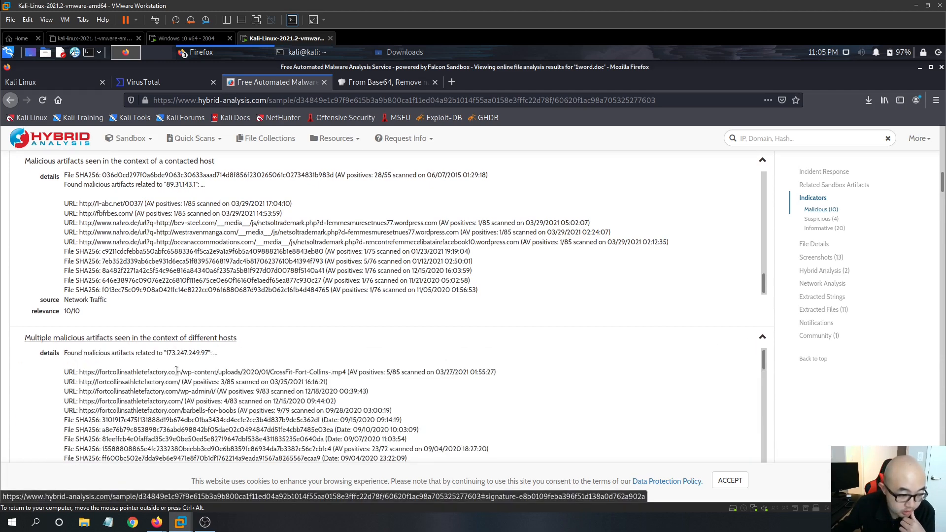
scroll(208, 372, "down", 1)
scroll(518, 333, "down", 5)
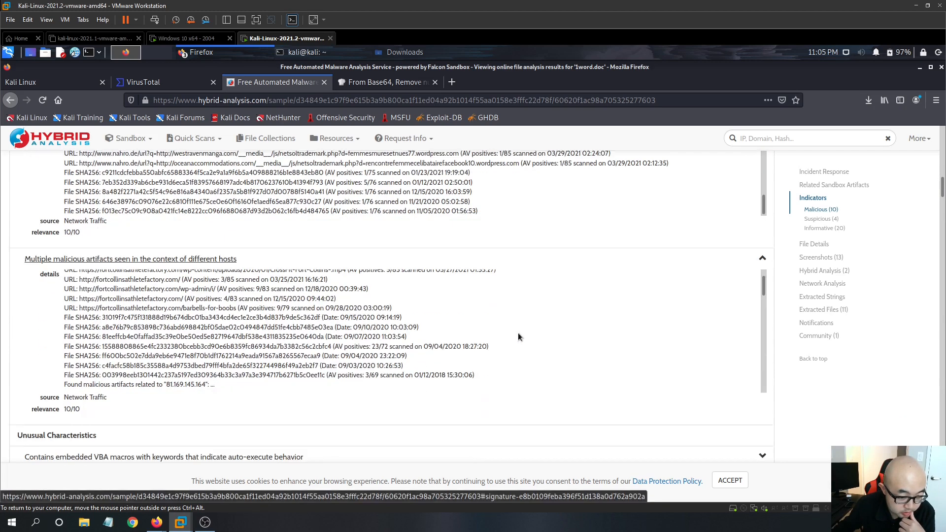
scroll(270, 341, "down", 2)
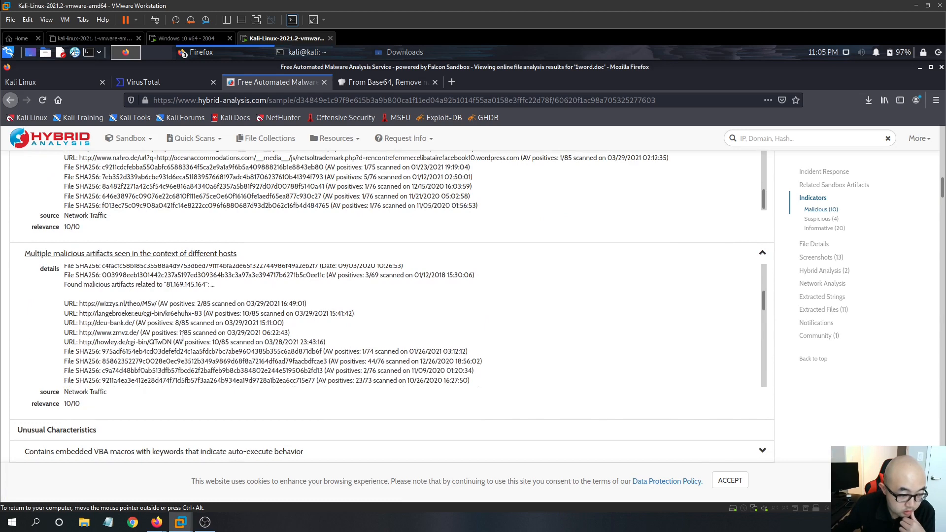
scroll(248, 344, "down", 6)
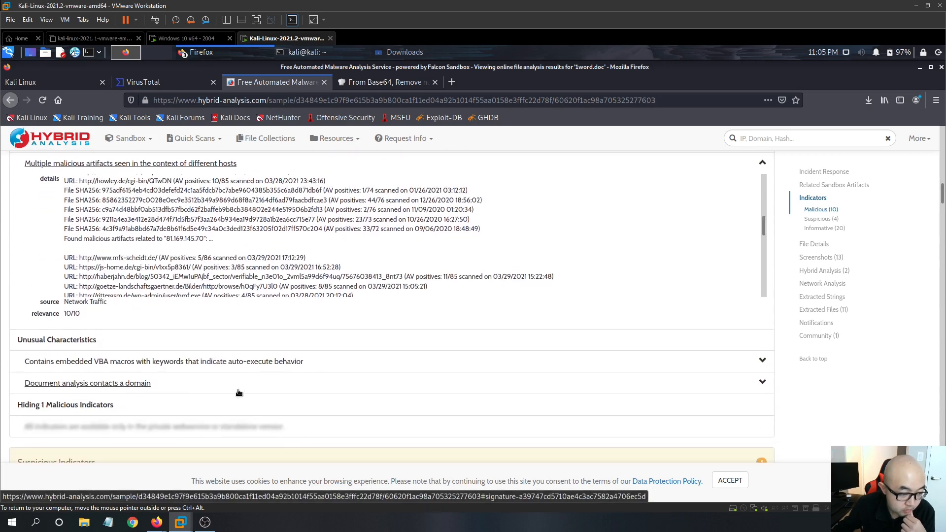
scroll(60, 315, "down", 2)
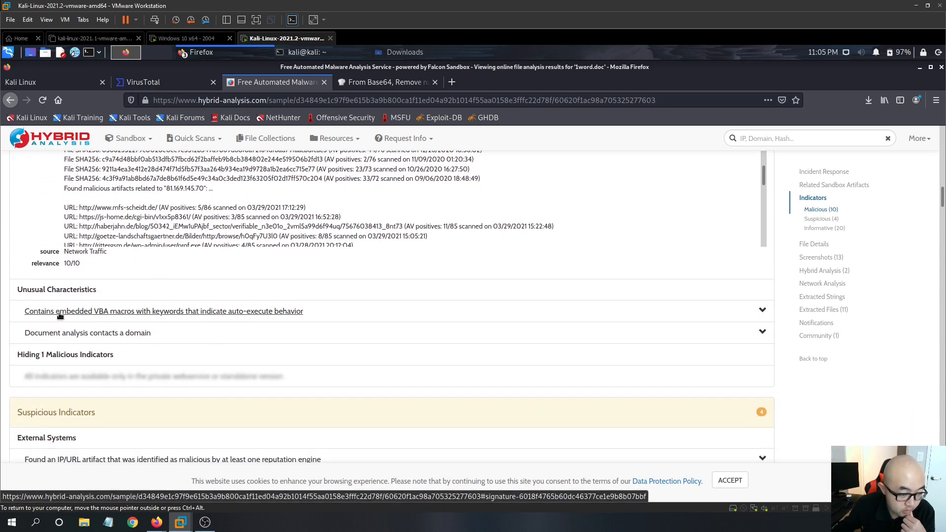
- Expand the auto-execute VBA macros indicator, highlight the Document_Open keyword, and expand the domain-contact indicator
left_click(740, 316)
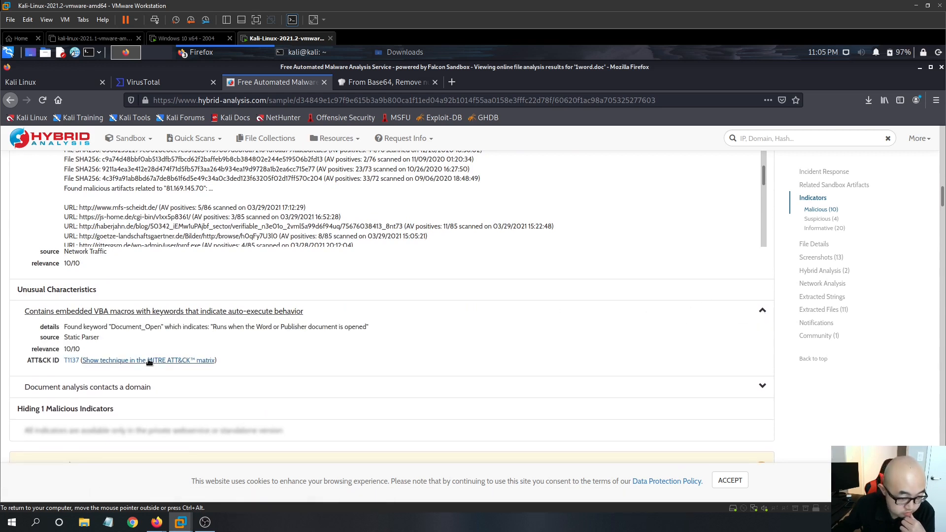
scroll(278, 330, "down", 1)
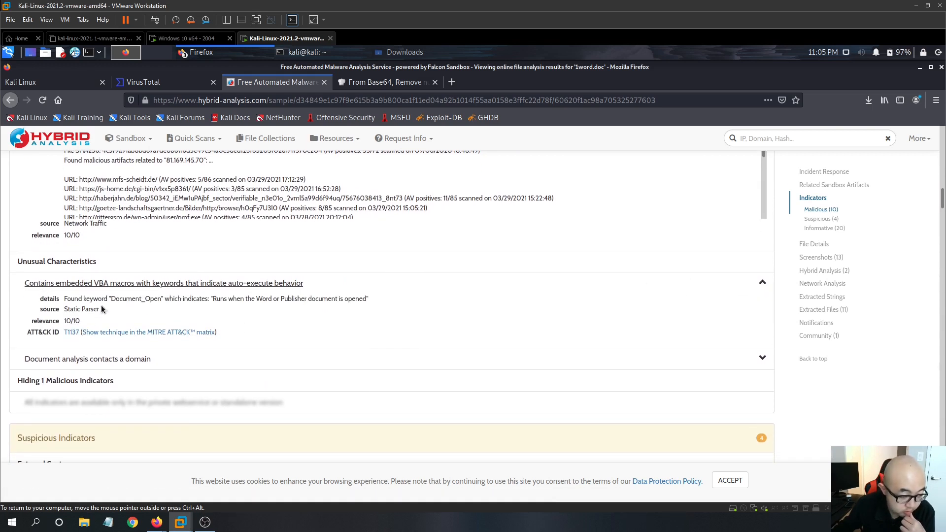
left_click_drag(164, 302, 114, 299)
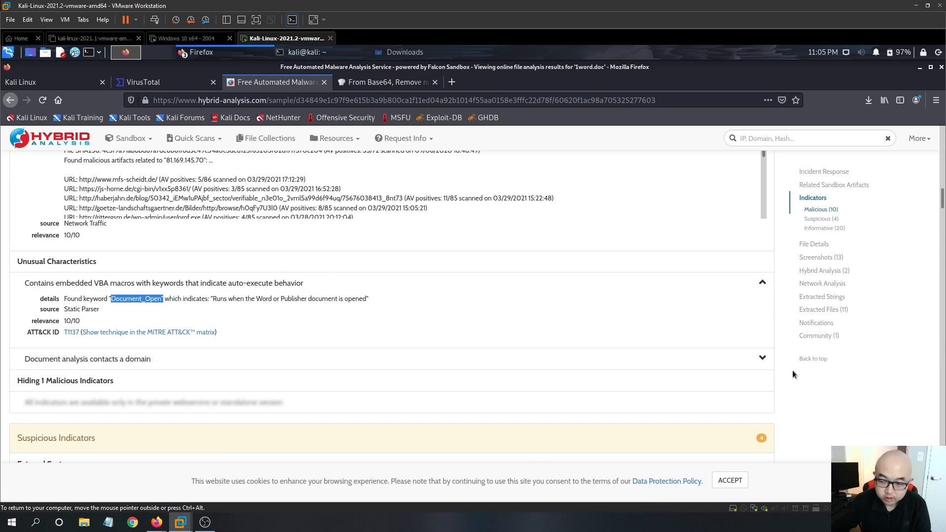
left_click(763, 361)
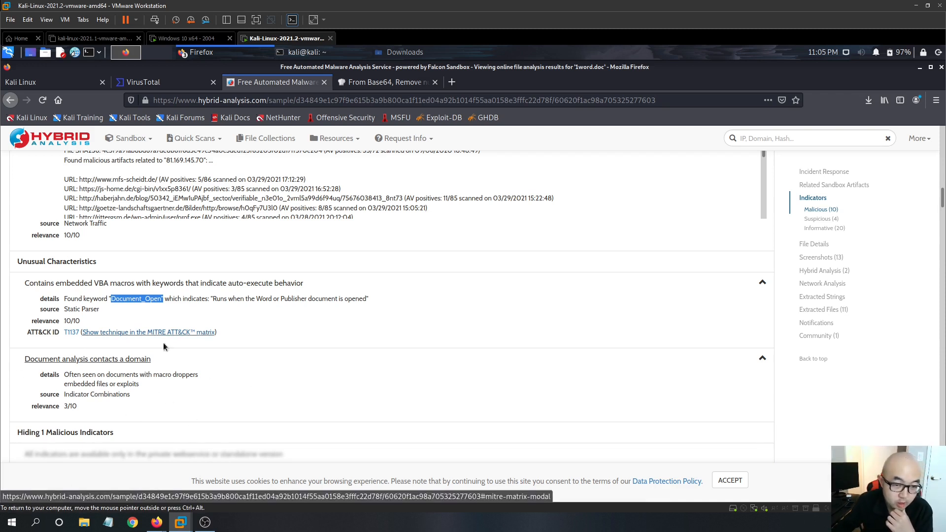
- Scroll through the suspicious and informative indicator lists of the report and back up to the malicious indicators
scroll(187, 199, "down", 4)
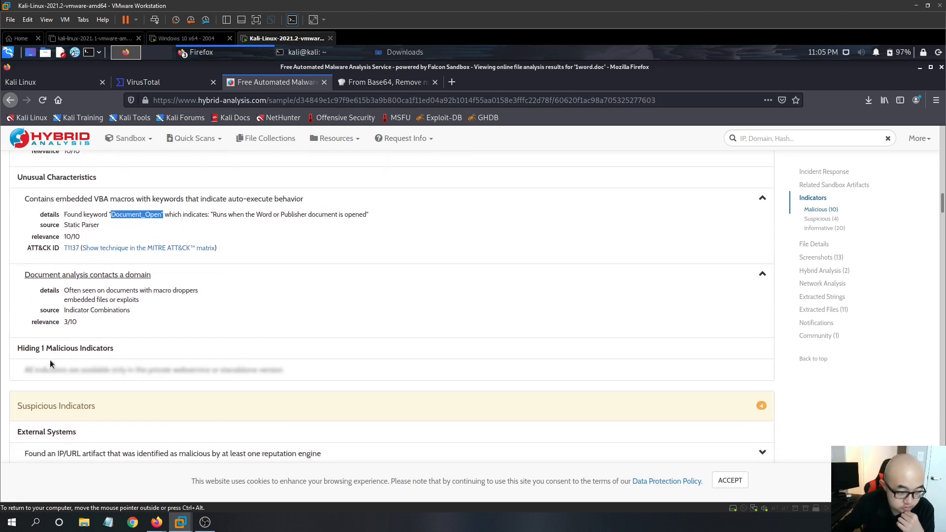
scroll(217, 369, "down", 4)
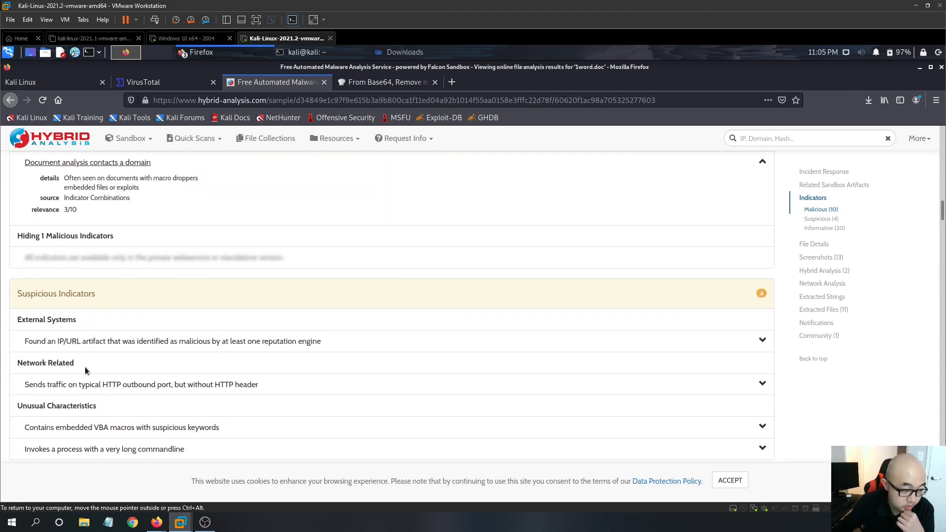
scroll(84, 364, "down", 2)
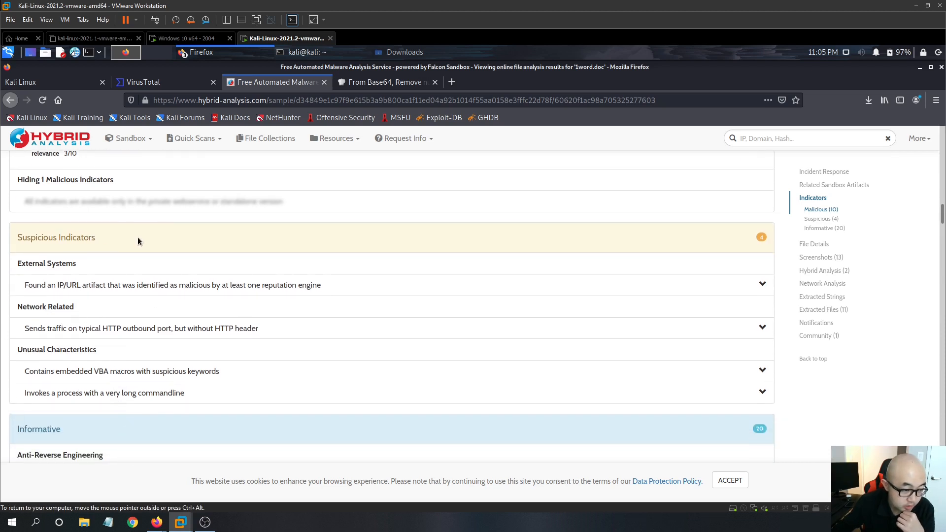
scroll(127, 414, "down", 4)
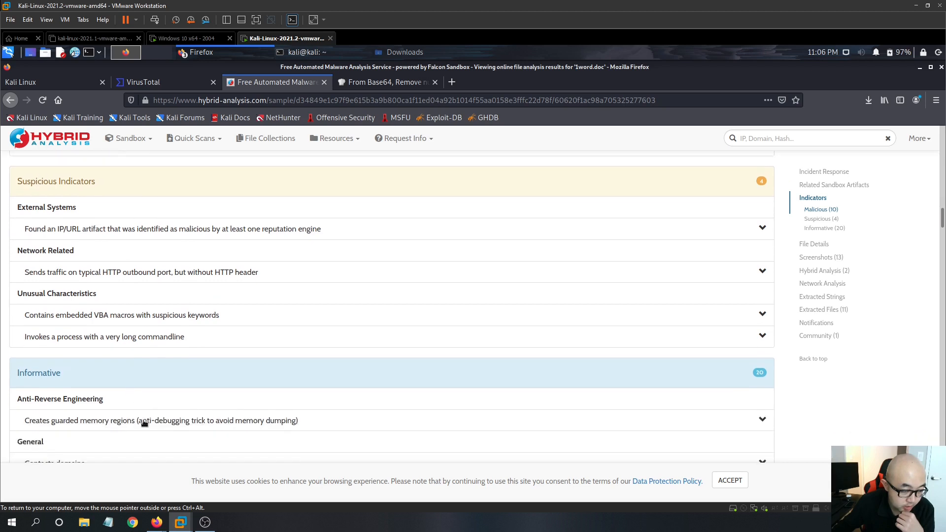
scroll(180, 382, "down", 8)
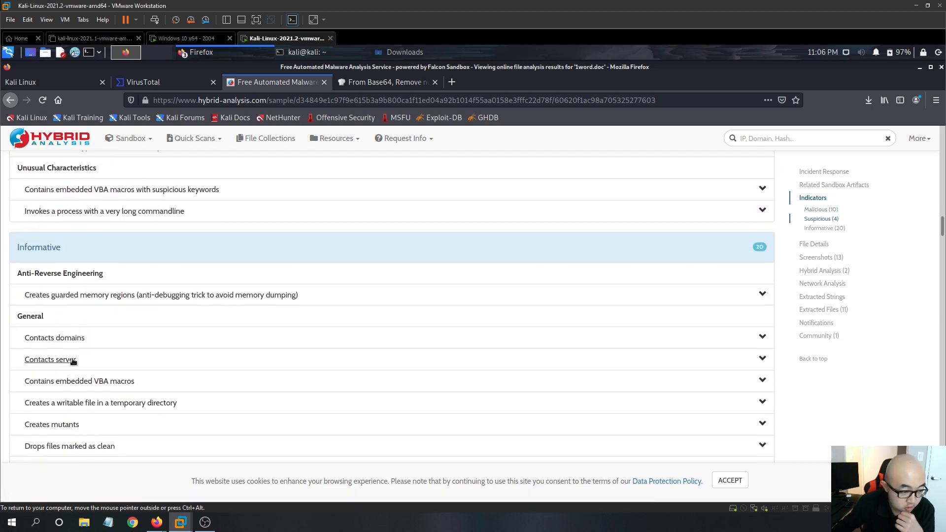
scroll(201, 360, "down", 12)
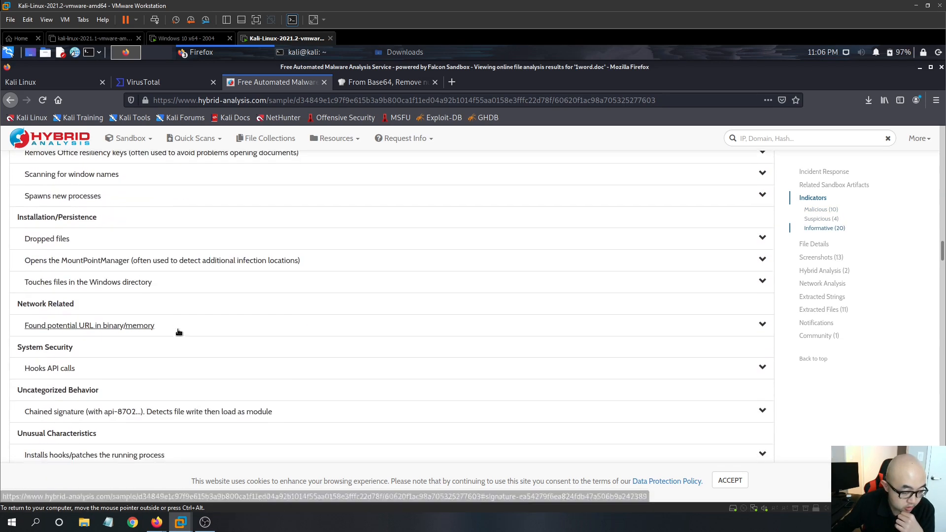
scroll(165, 358, "up", 12)
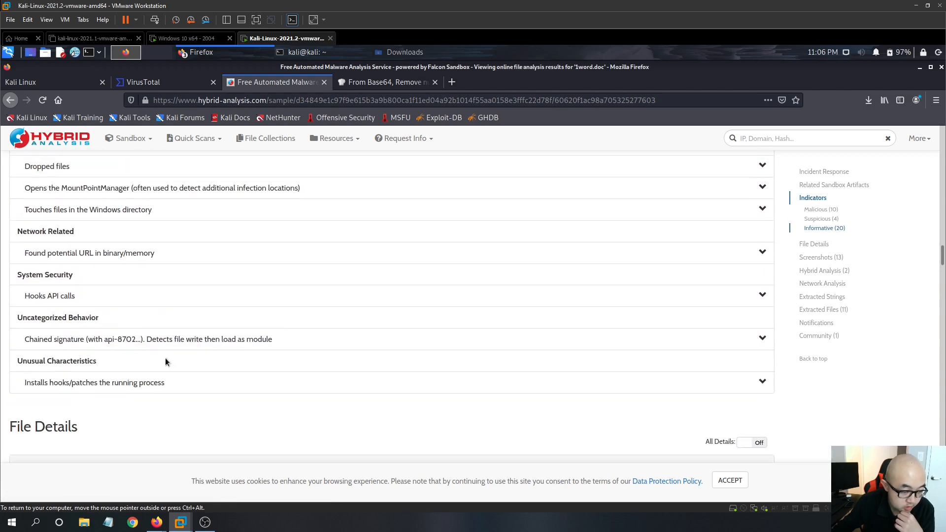
scroll(655, 273, "up", 20)
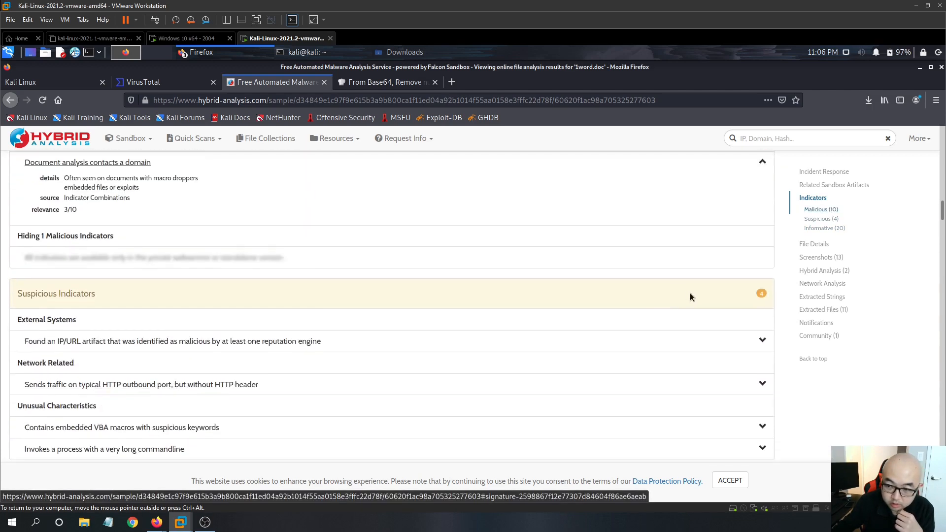
scroll(693, 298, "up", 12)
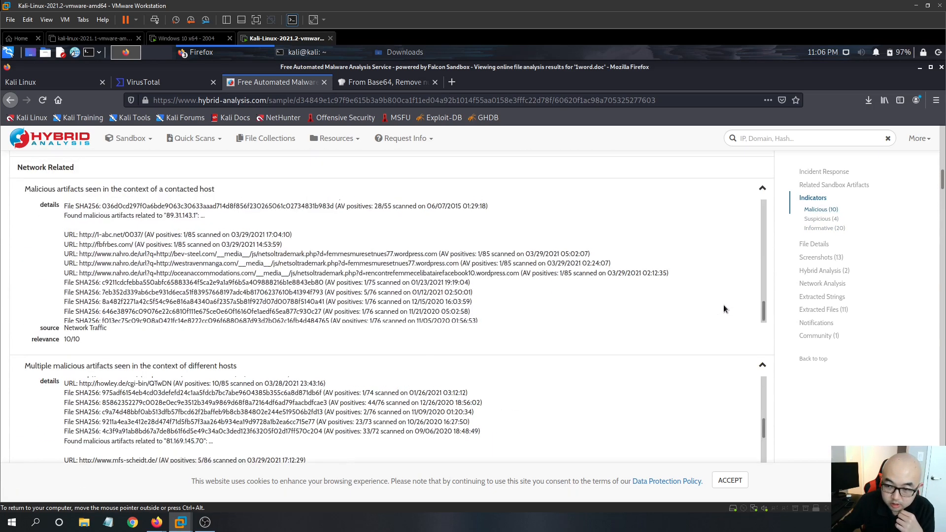
scroll(771, 284, "up", 4)
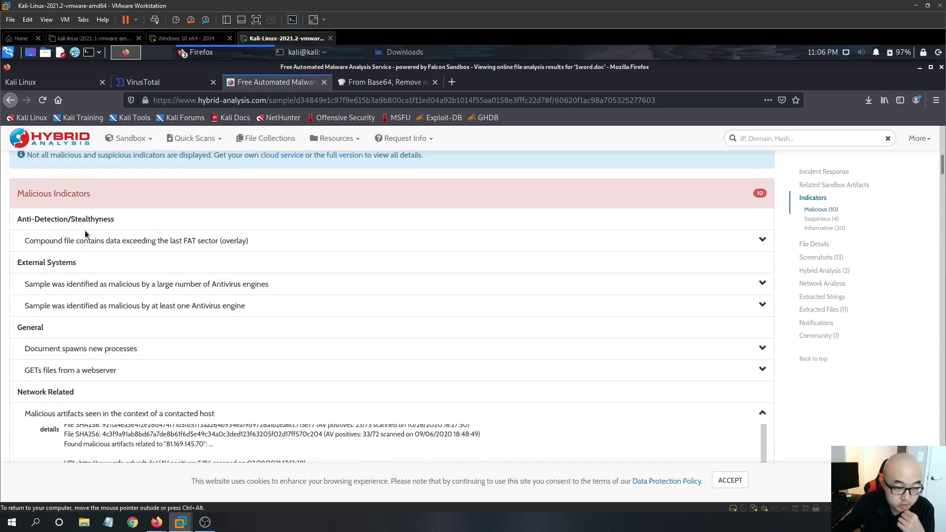
- Expand the overlay indicator and both antivirus detection indicators in the malicious indicators list
left_click(763, 241)
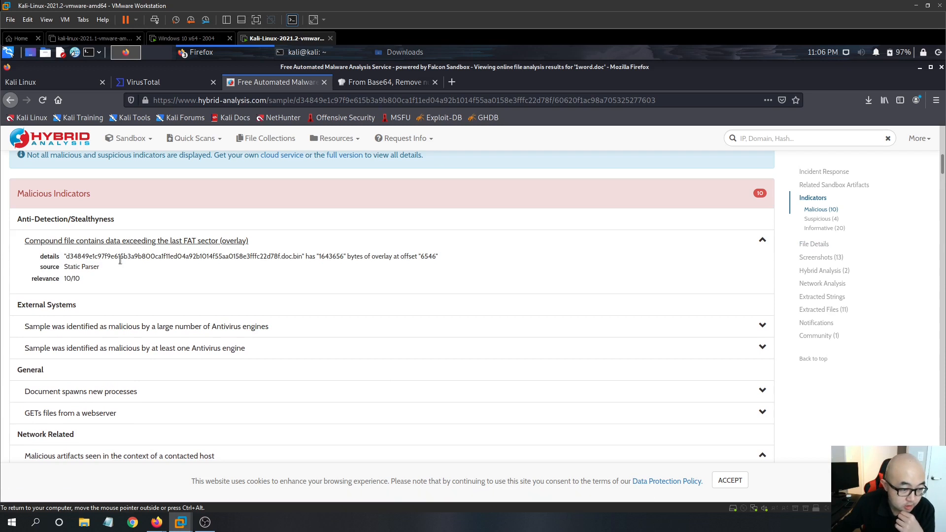
scroll(332, 251, "down", 3)
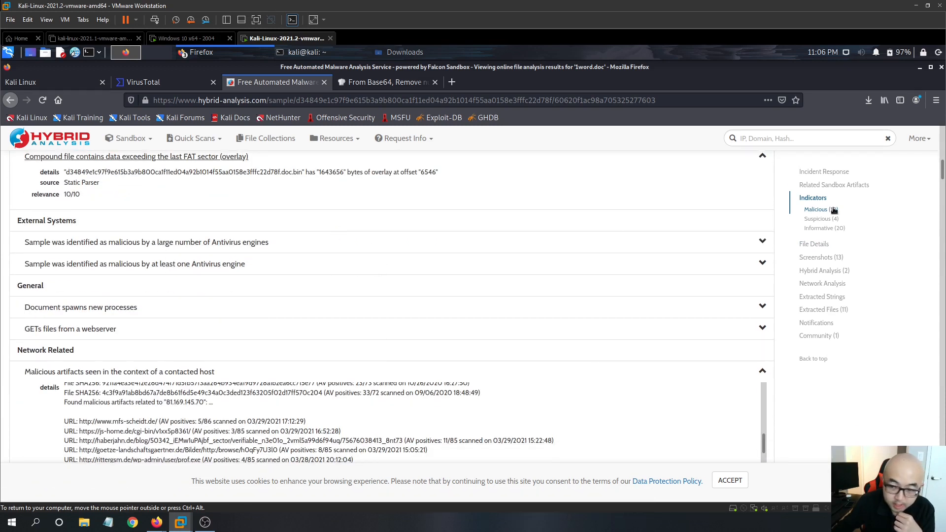
left_click(764, 241)
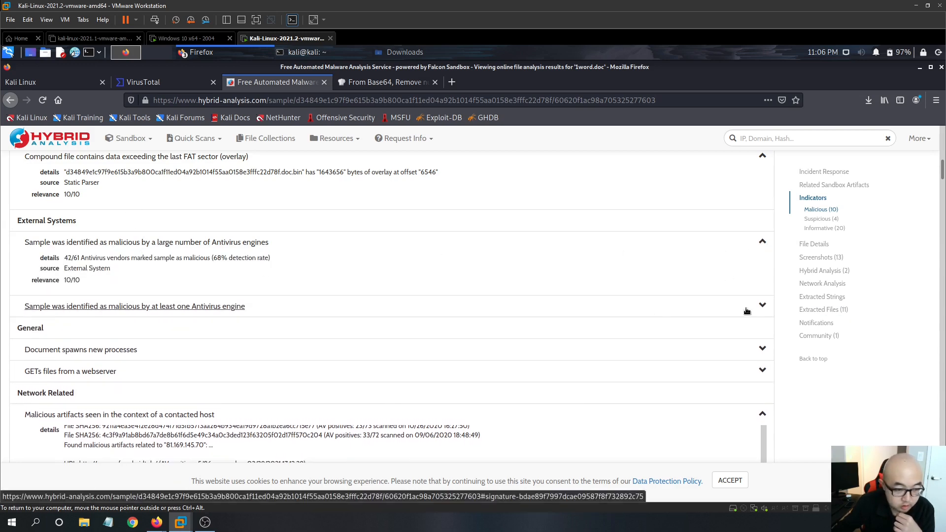
left_click(764, 308)
scroll(296, 293, "down", 4)
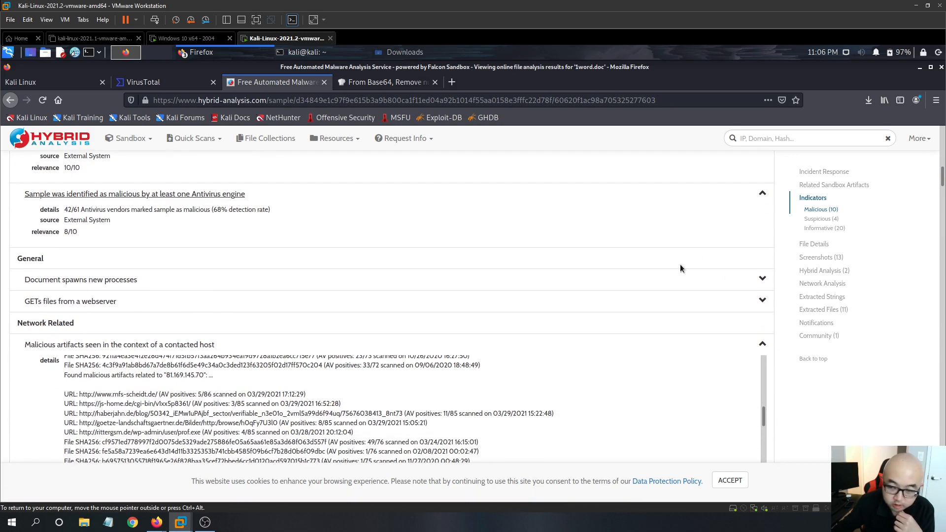
- Expand the process-spawning and webserver GET indicators and read through the listed GET requests and hosts
left_click(763, 280)
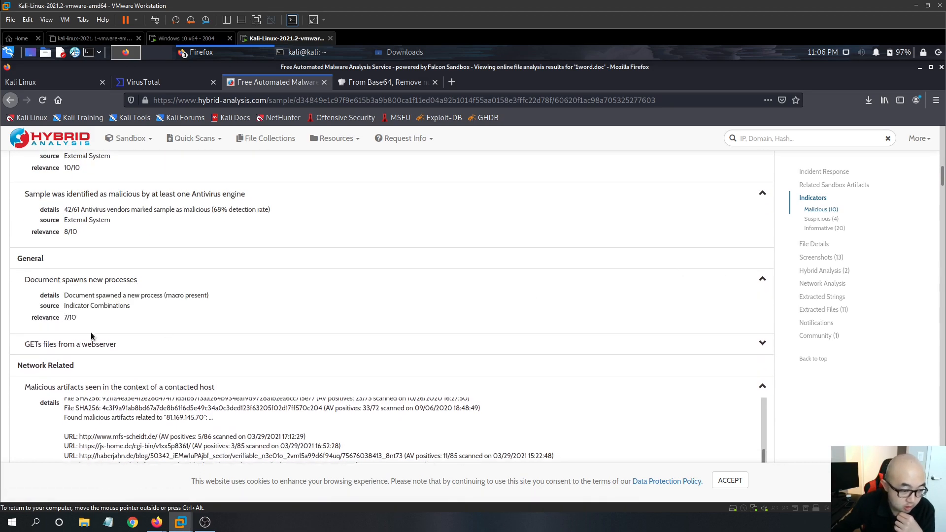
left_click(763, 343)
scroll(217, 361, "down", 5)
scroll(674, 340, "down", 2)
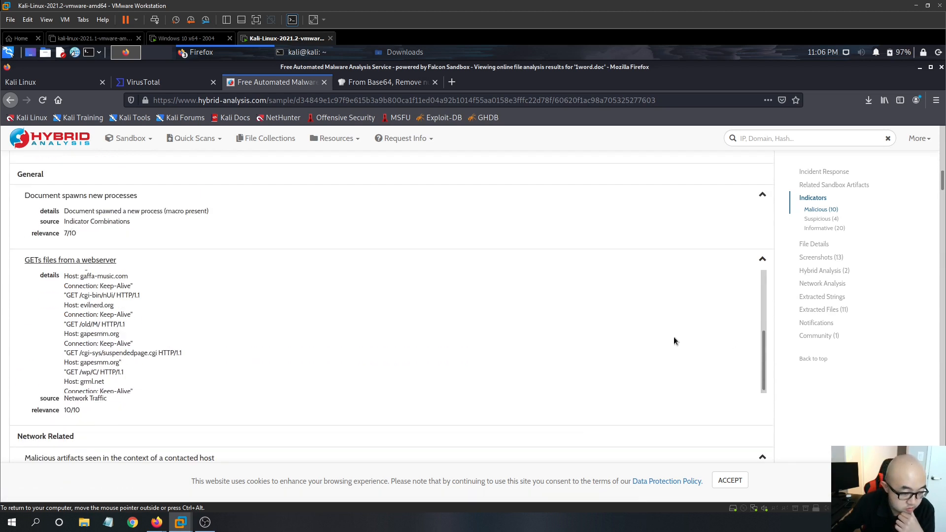
scroll(436, 325, "up", 10)
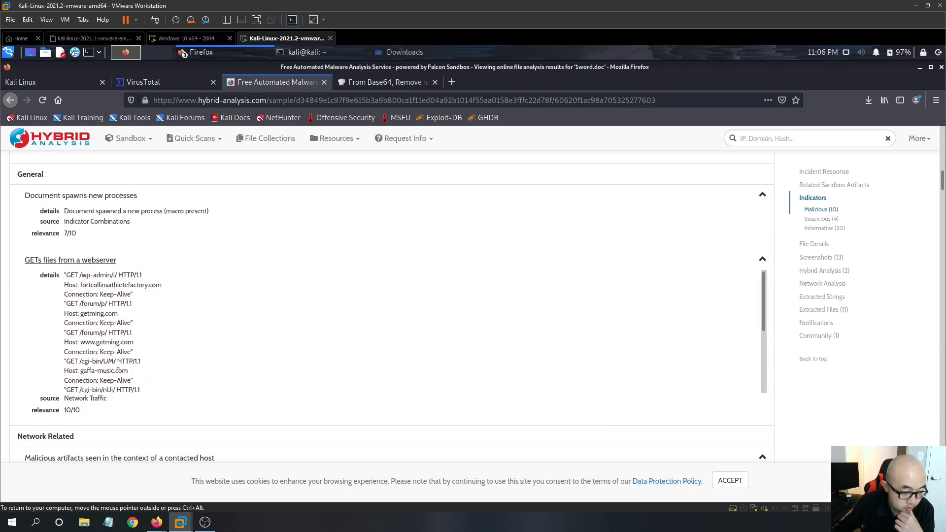
scroll(165, 348, "up", 2)
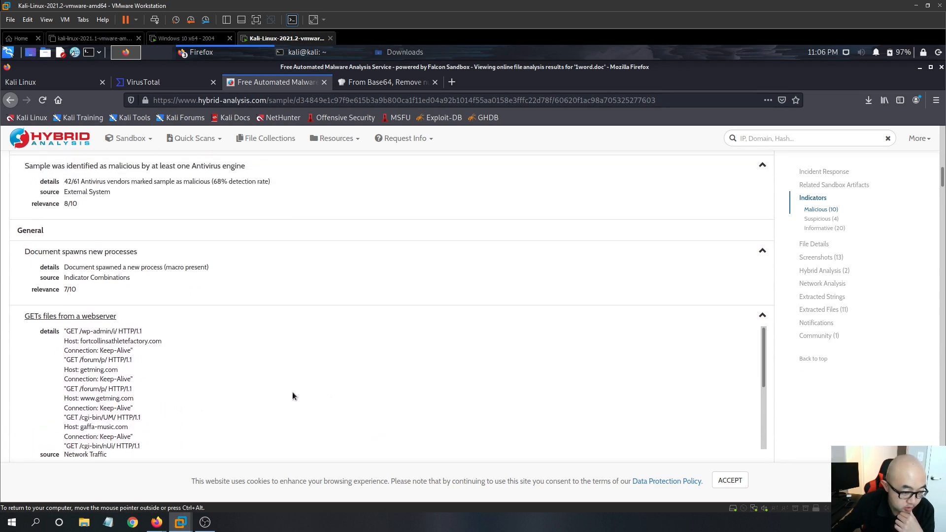
scroll(222, 375, "down", 1)
scroll(188, 374, "up", 1)
scroll(188, 373, "down", 4)
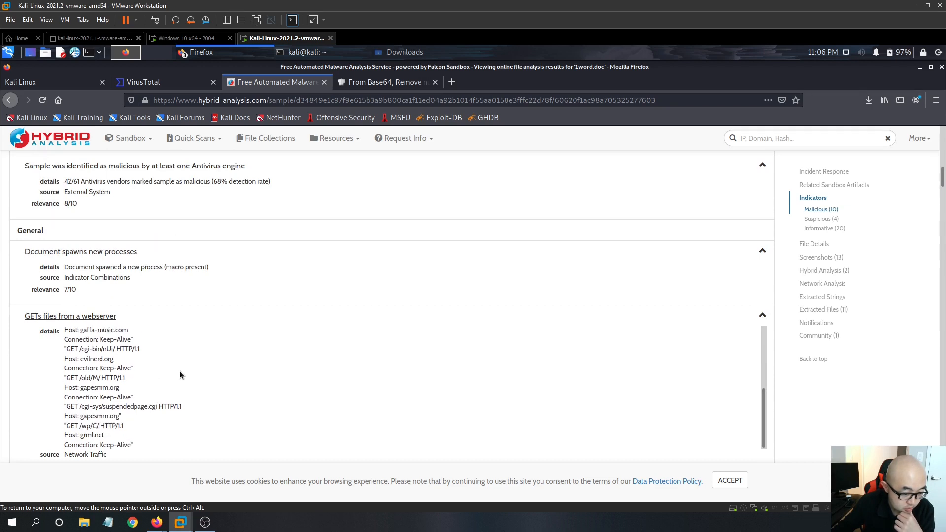
scroll(121, 388, "down", 2)
scroll(119, 389, "down", 6)
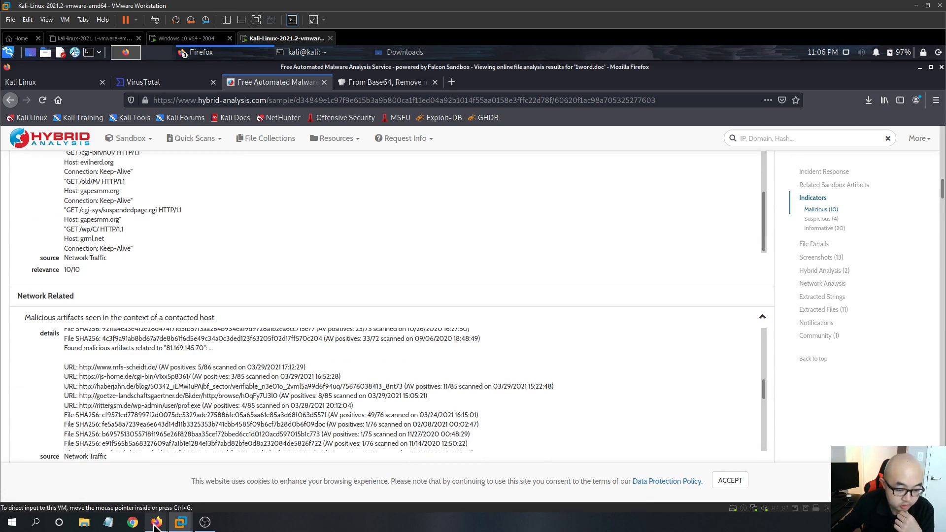
- Leave the virtual machine and switch to the LetsDefend Log Management tab in the host browser
mouse_move(157, 522)
left_click(114, 493)
left_click(203, 11)
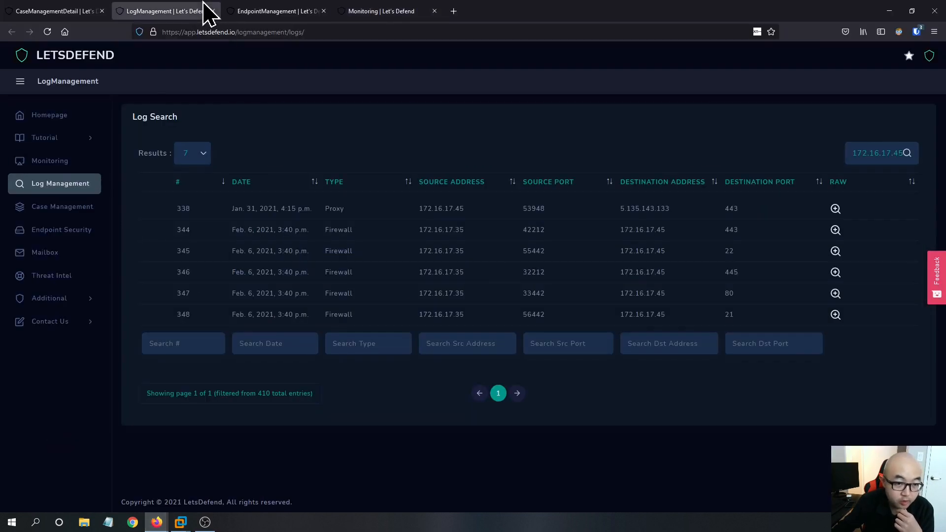
- Return to the case tab and answer the Analyze Malware question as Malicious
left_click(249, 12)
left_click(44, 10)
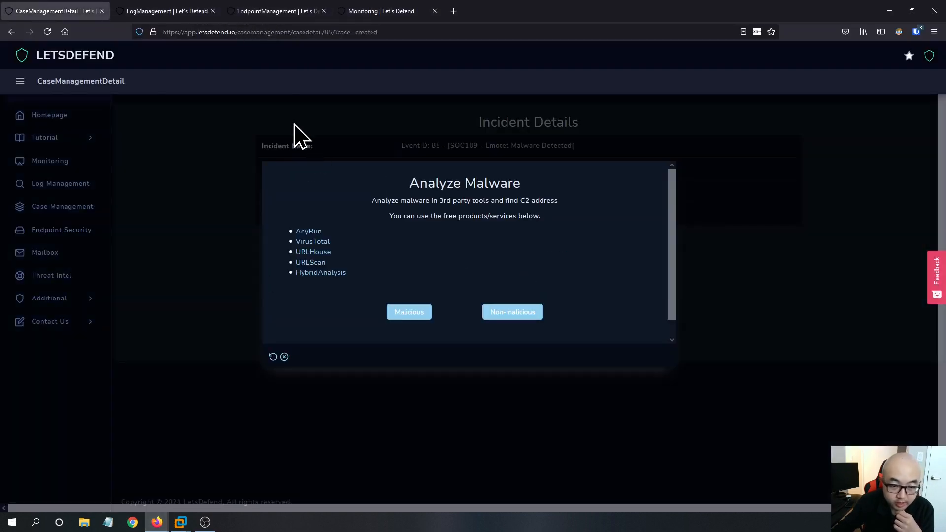
left_click(408, 314)
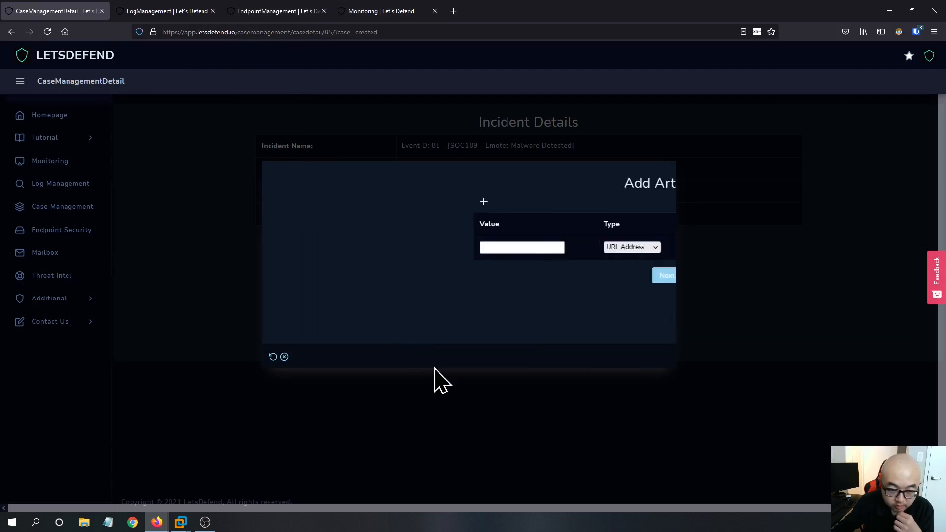
- Set the first artifact's type to MD5 Hash in the Add Artifacts dialog
left_click(330, 247)
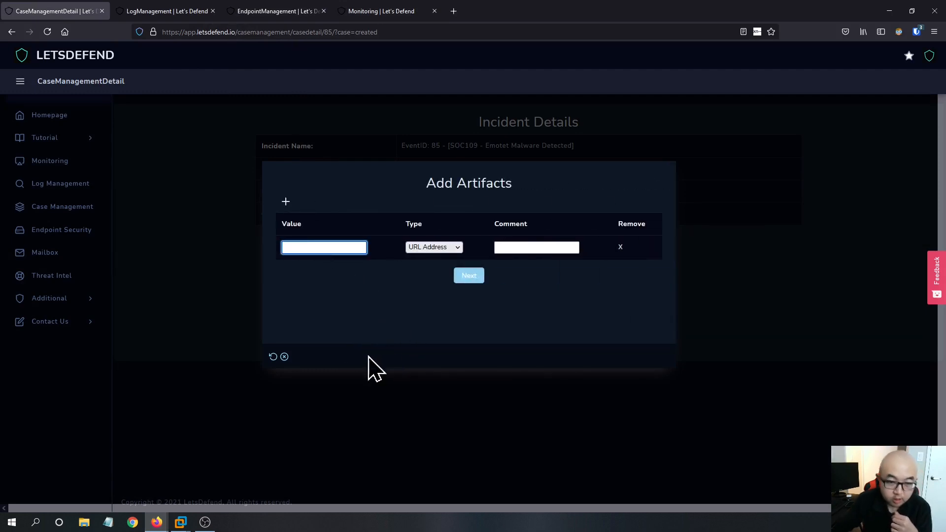
left_click(423, 248)
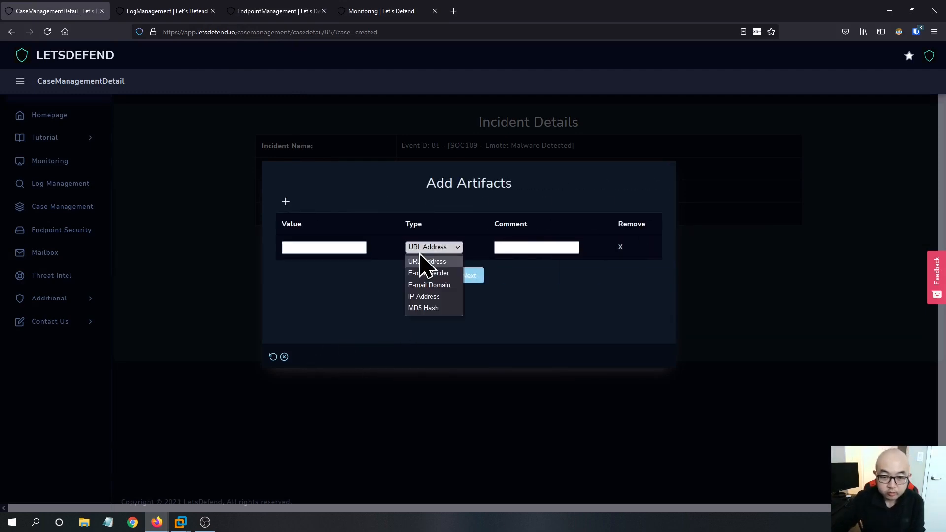
left_click(430, 308)
- Copy the file hash from the SOC109 alert details in the Monitoring investigation channel
left_click(186, 11)
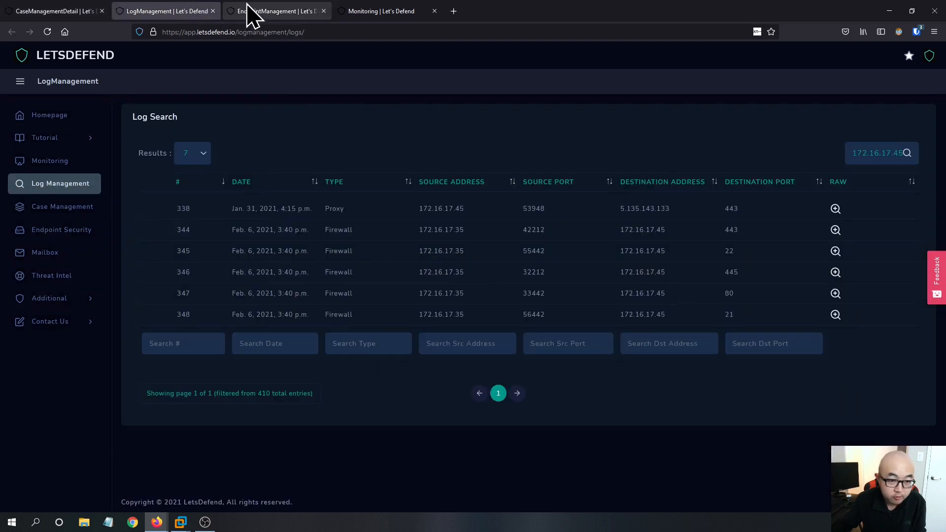
left_click(249, 11)
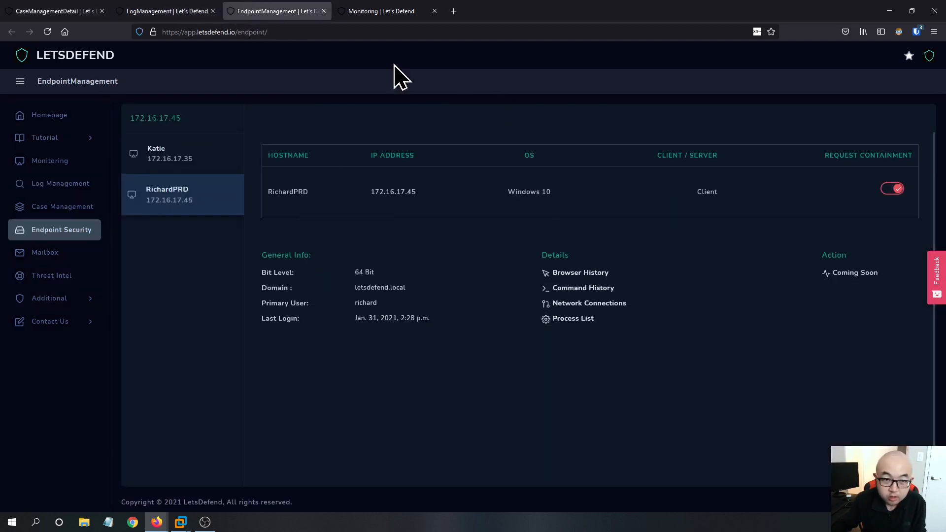
left_click(399, 29)
left_click(396, 12)
right_click(385, 252)
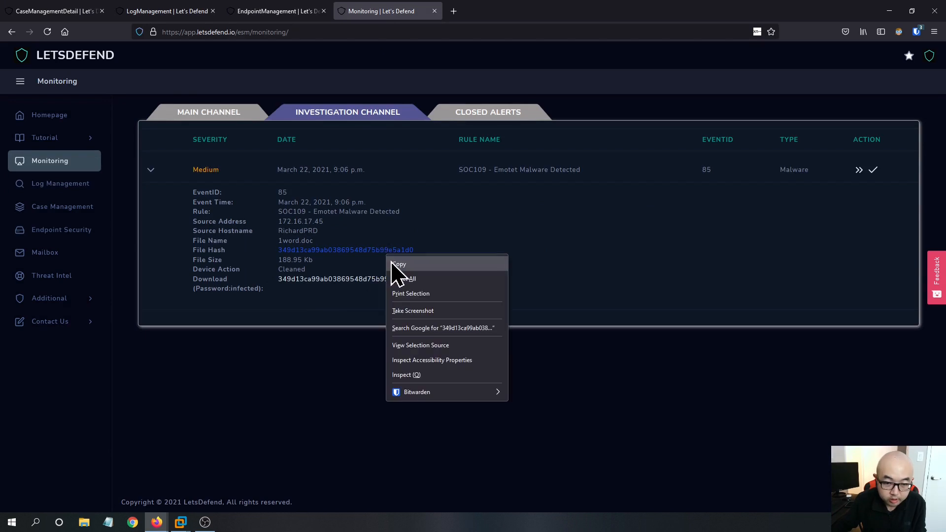
left_click(394, 263)
- Paste the copied hash into the first artifact's value field, clearing it from the comment field
left_click(202, 11)
left_click(66, 10)
left_click(530, 247)
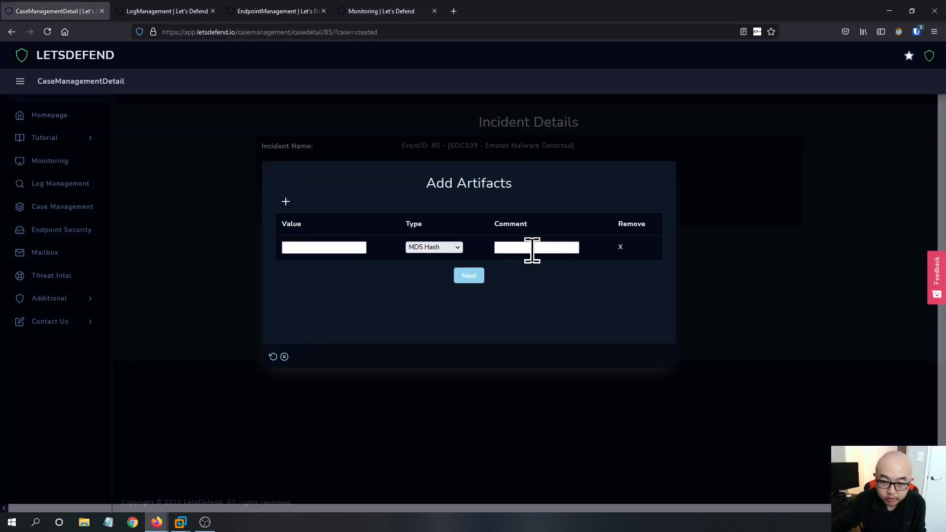
key("ctrl+v")
left_click(320, 247)
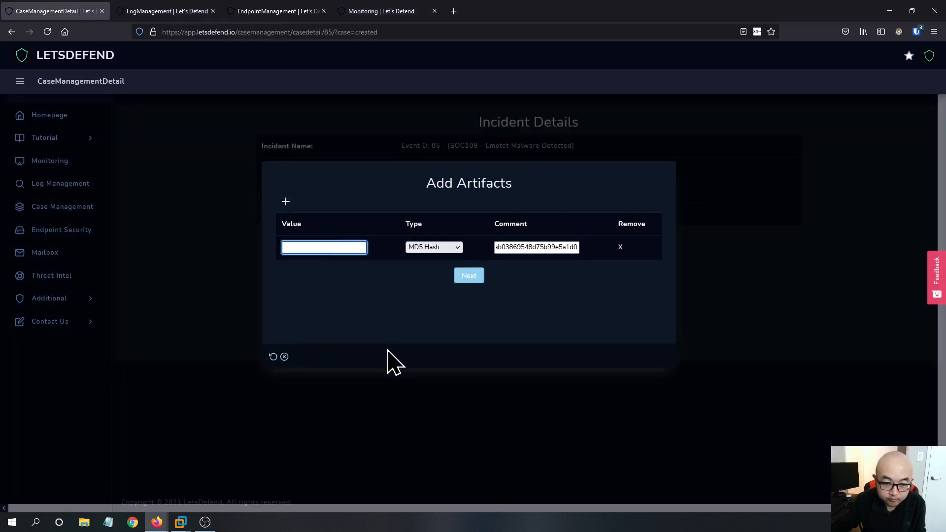
left_click(542, 248)
key("ctrl+a")
key("ctrl+x")
left_click(340, 247)
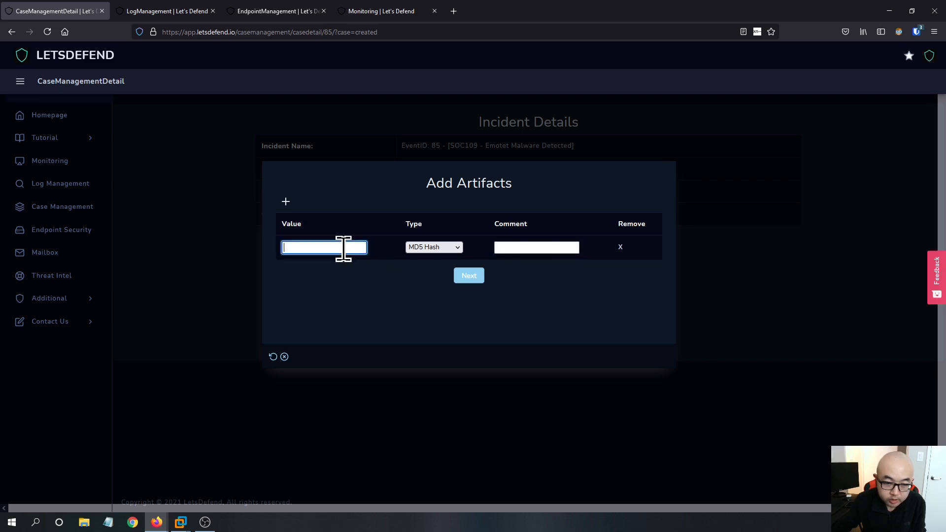
key("ctrl+v")
left_click(548, 248)
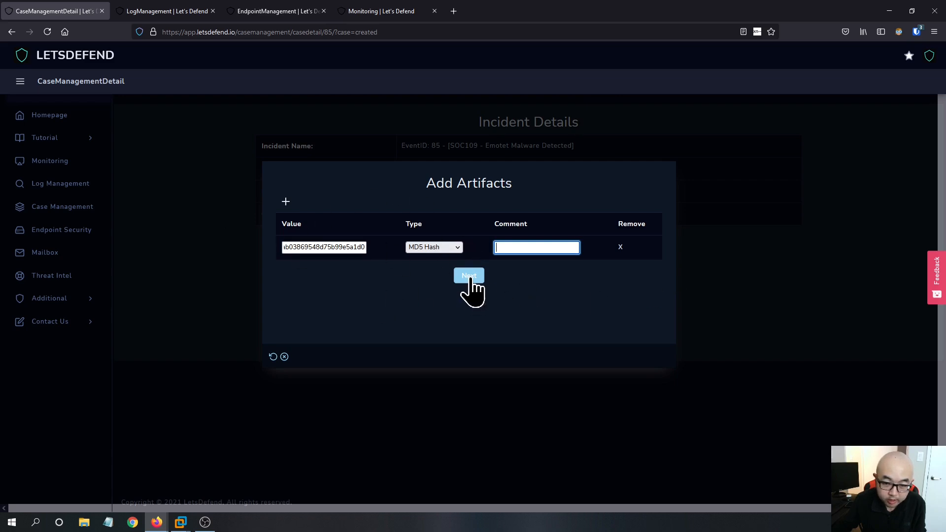
- Add a second artifact row and set its type to URL Address
left_click(286, 202)
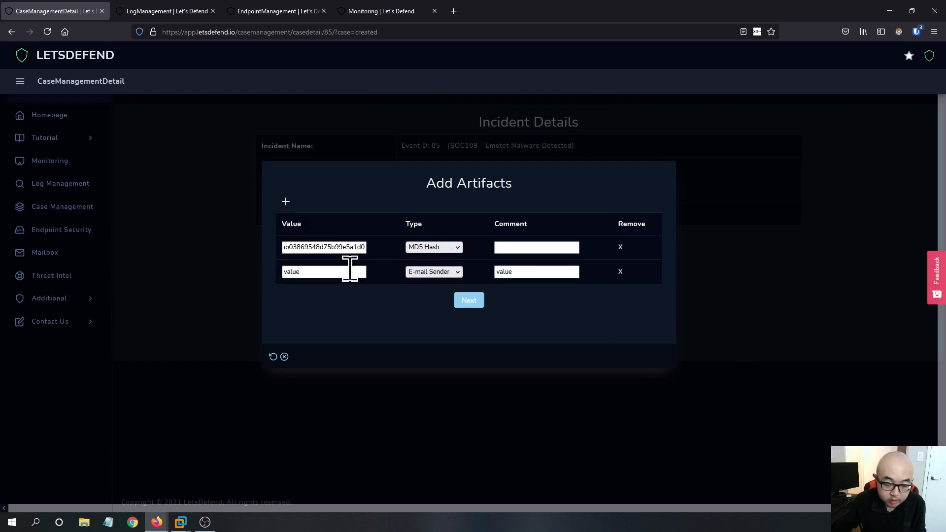
left_click(451, 272)
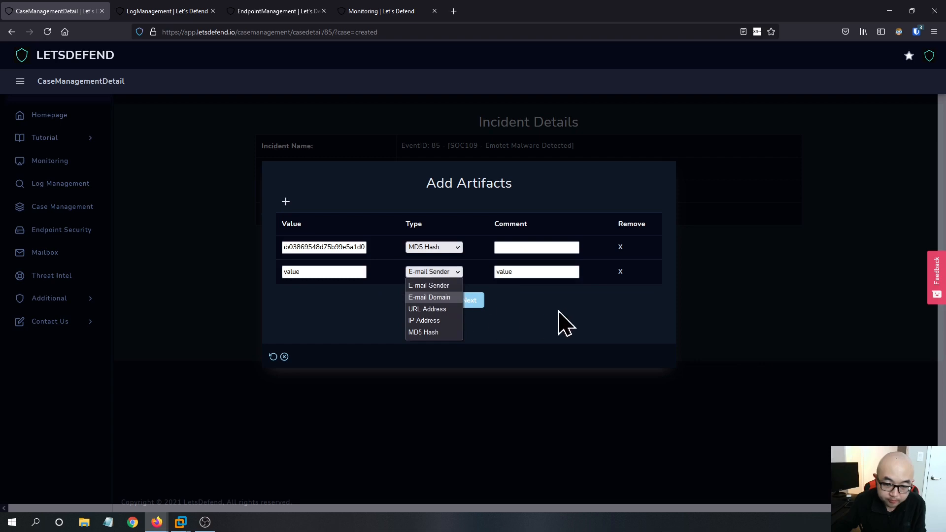
left_click(428, 309)
left_click(338, 272)
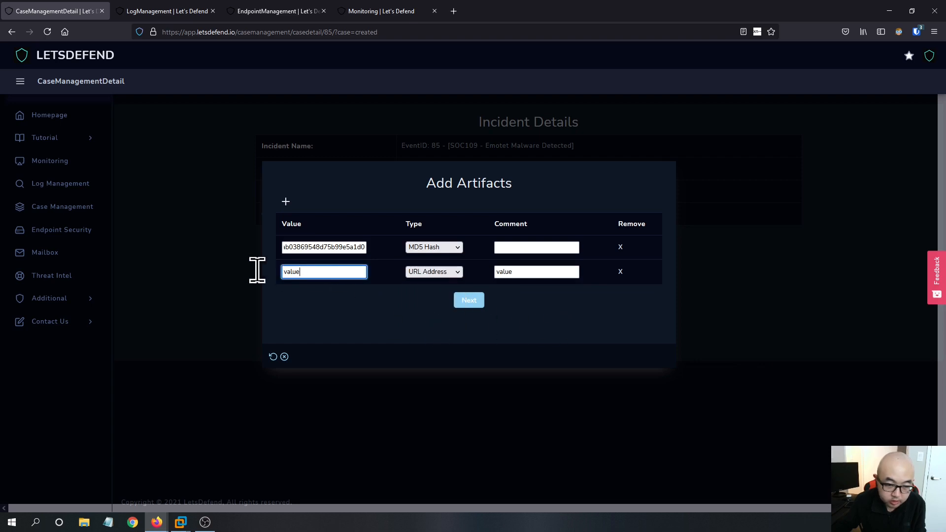
- Switch to the Kali VM and scroll through the Hybrid Analysis malicious artifacts of contacted hosts
left_click(181, 522)
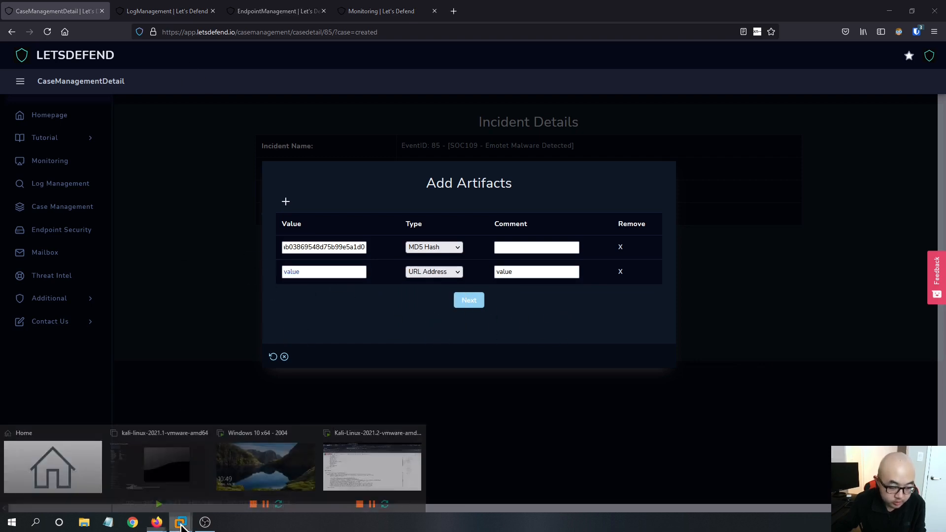
left_click(336, 466)
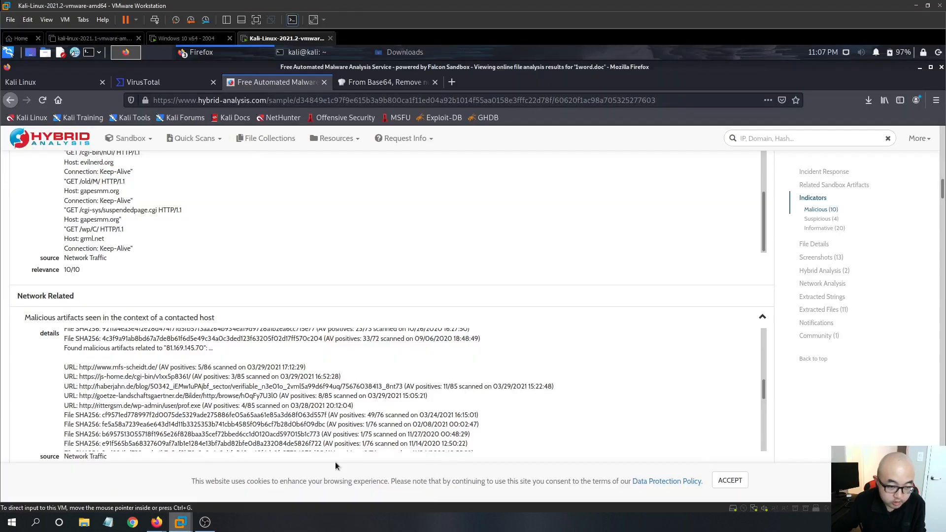
scroll(268, 384, "down", 2)
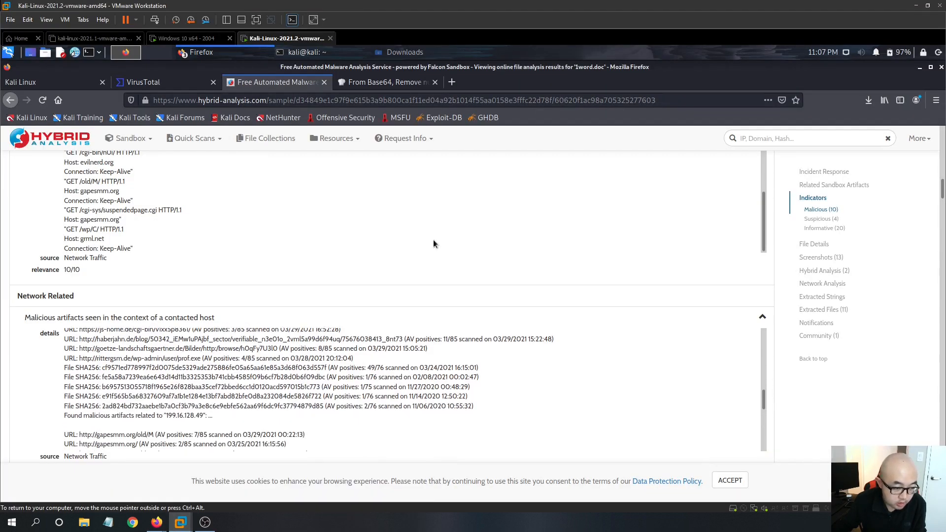
scroll(433, 240, "down", 1)
scroll(599, 378, "down", 5)
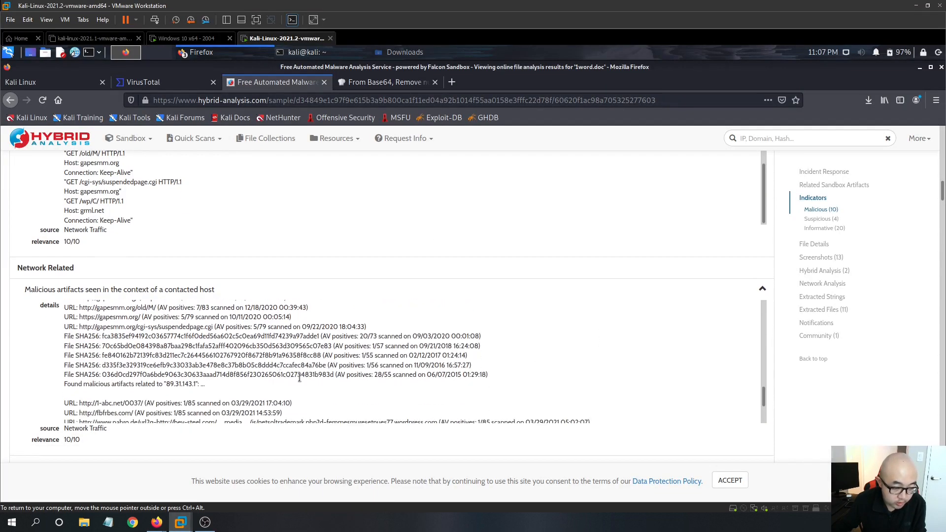
scroll(303, 386, "down", 3)
scroll(302, 385, "down", 3)
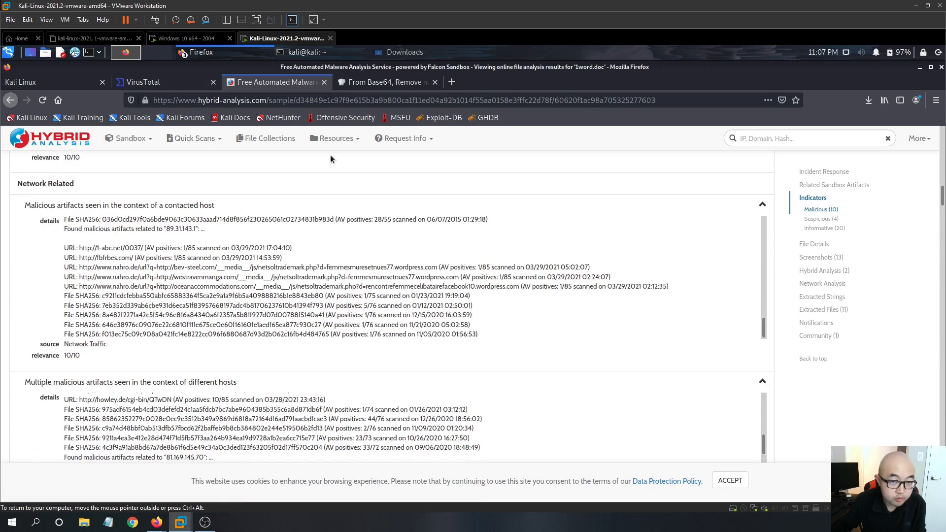
- Copy the C2 URL hxxp://fortcollinsathletefactory.com/wp-admin/l/ from the VirusTotal community comment into the second artifact's value
left_click(150, 83)
left_click(287, 404)
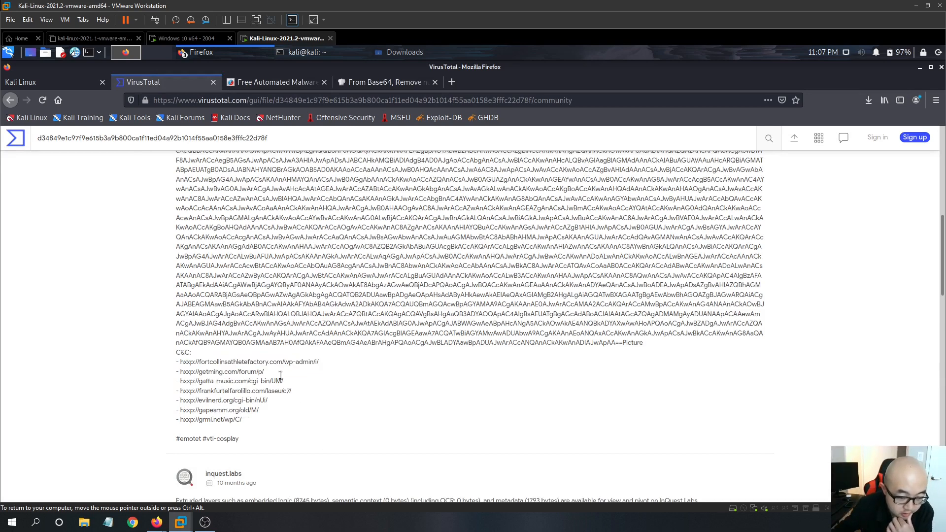
scroll(310, 379, "up", 5)
scroll(310, 380, "up", 3)
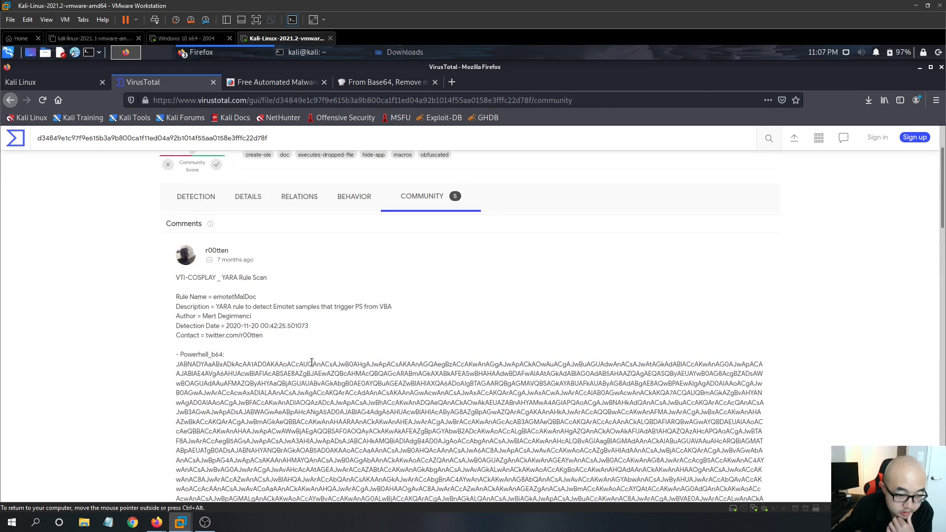
scroll(351, 376, "up", 2)
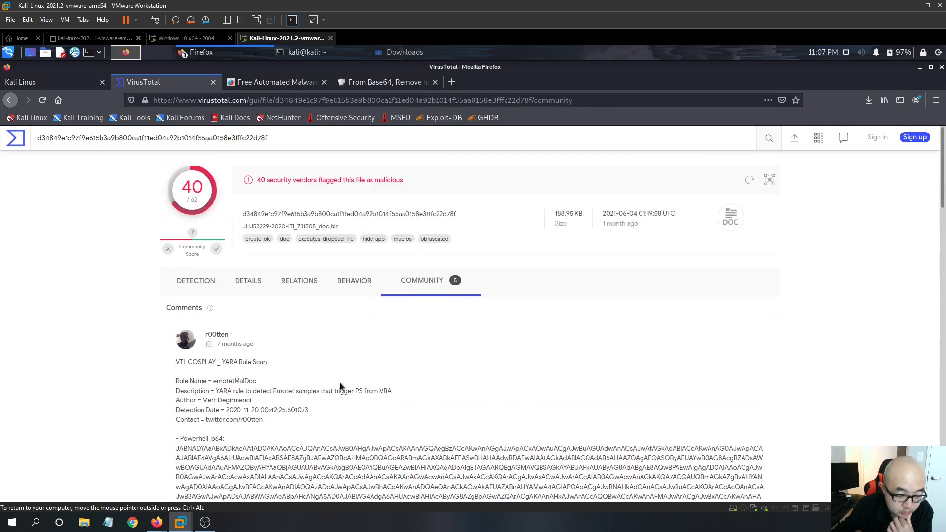
scroll(163, 365, "down", 10)
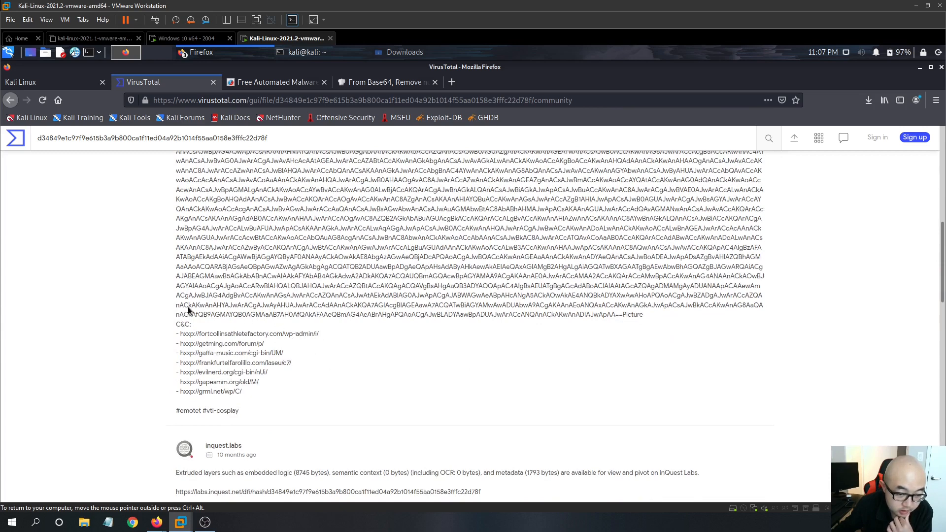
left_click_drag(319, 334, 176, 338)
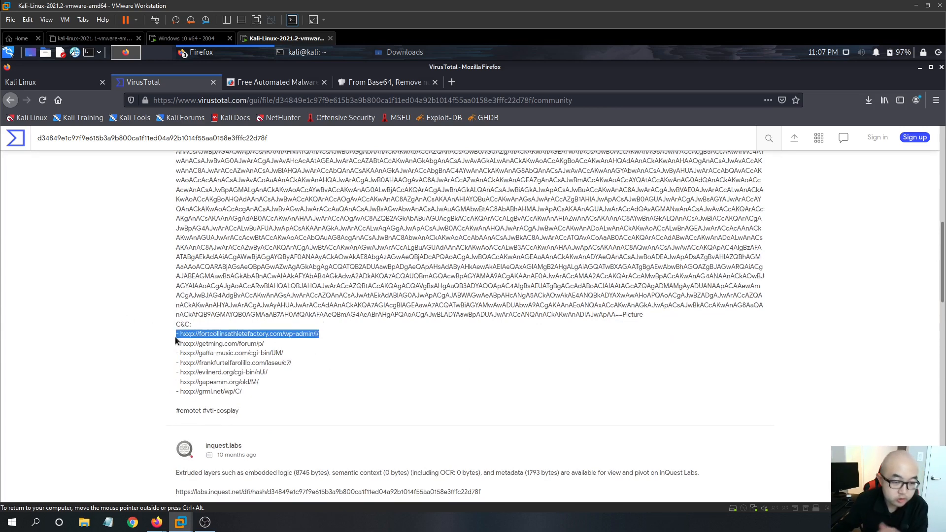
left_click(344, 80)
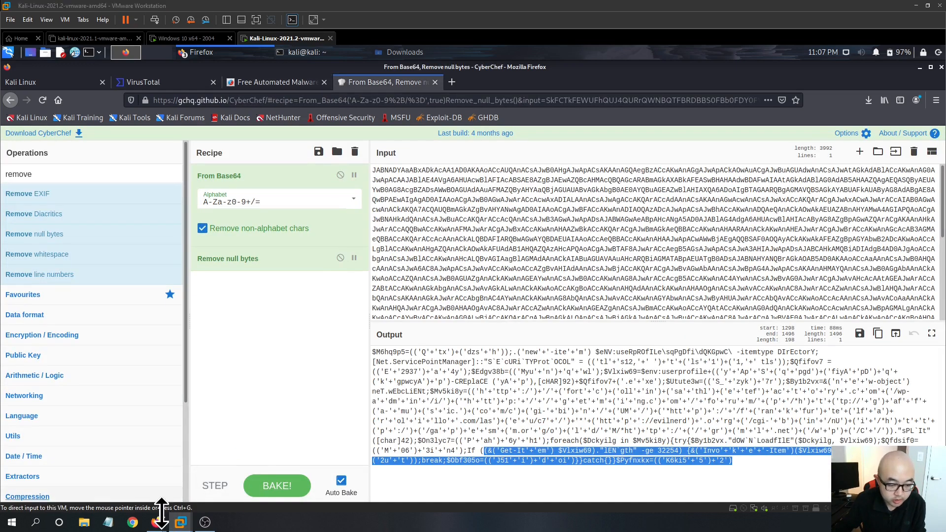
mouse_move(157, 521)
left_click(131, 471)
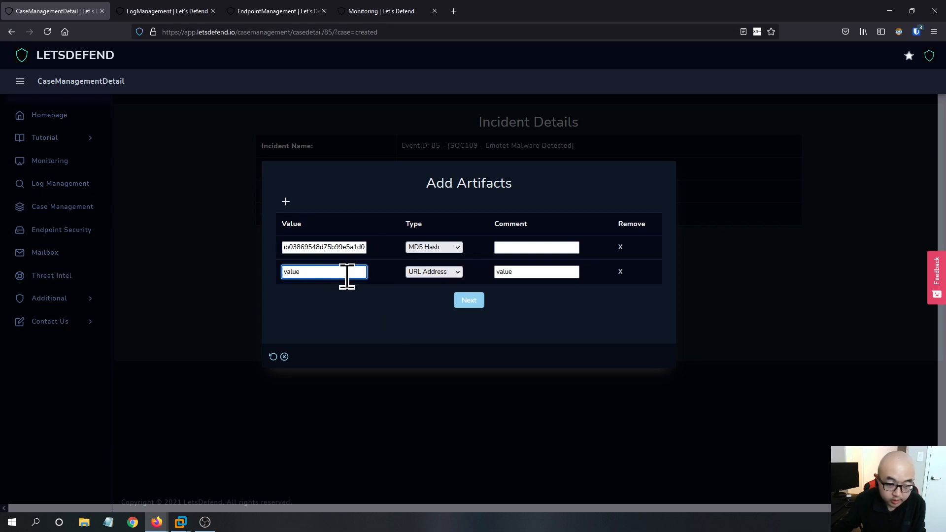
key("ctrl+v")
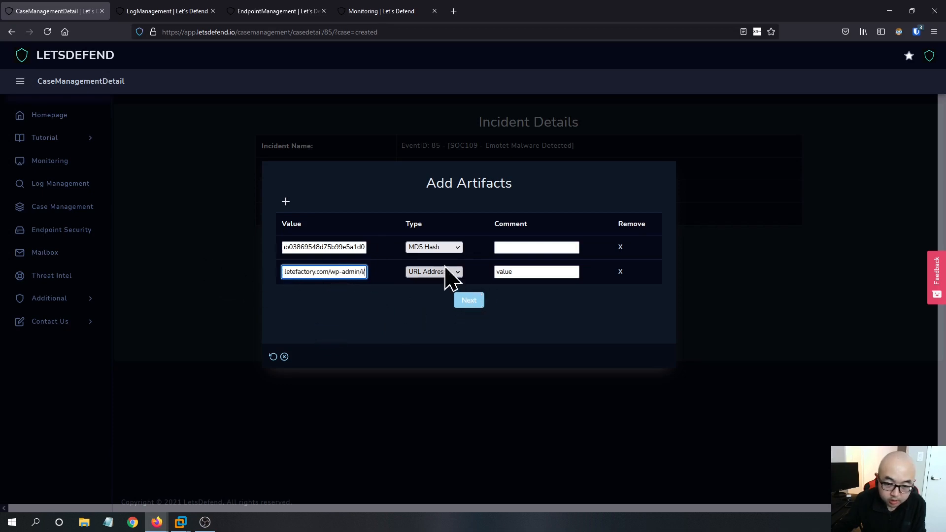
- Add a third artifact row and set its type to URL Address
left_click(287, 202)
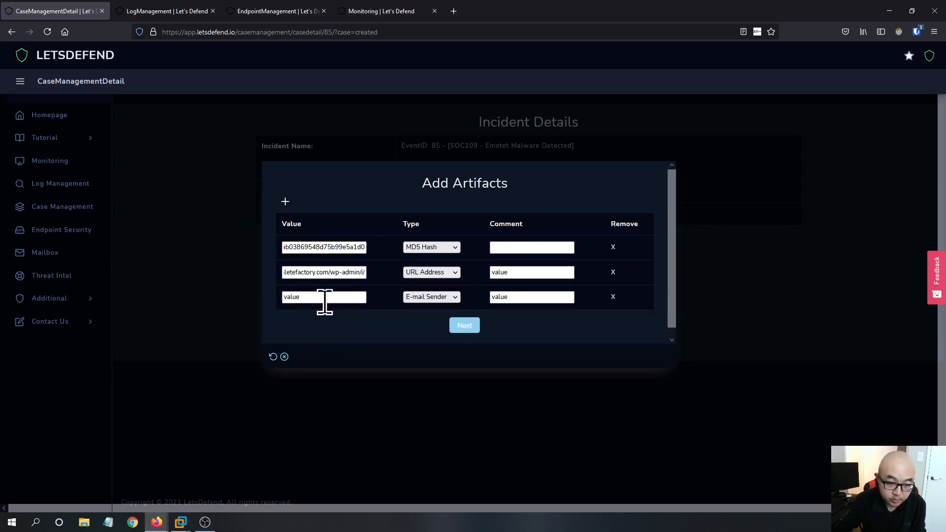
left_click(310, 296)
left_click(450, 297)
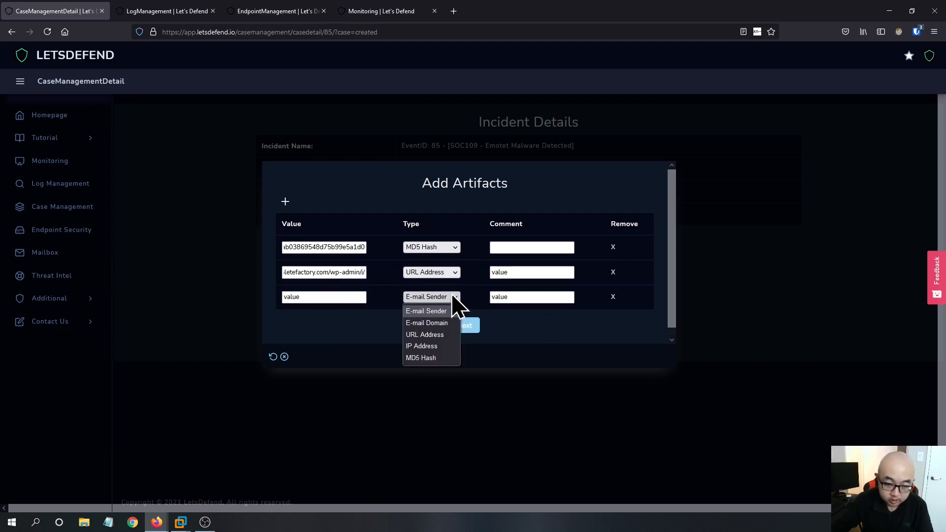
left_click(429, 335)
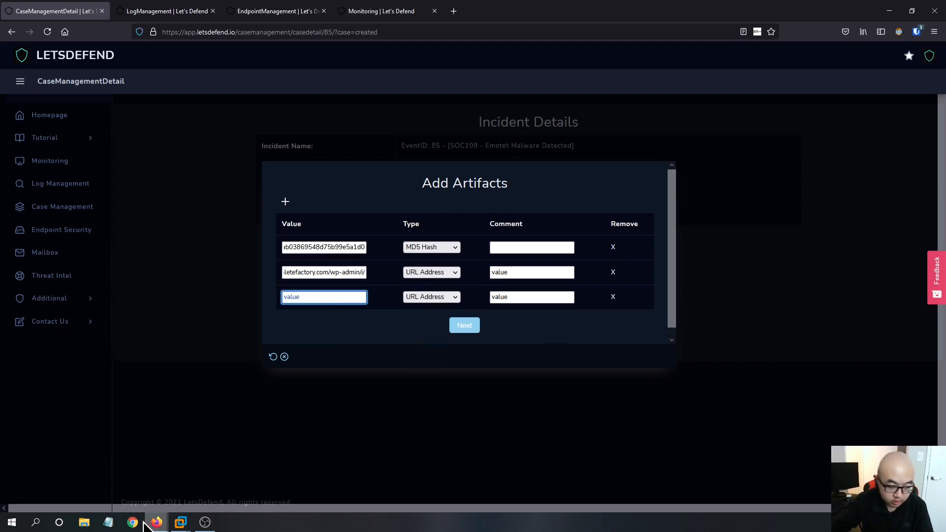
- Copy the C2 URL hxxp://getming.com/forum/p/ from VirusTotal into the third artifact's value field
mouse_move(157, 520)
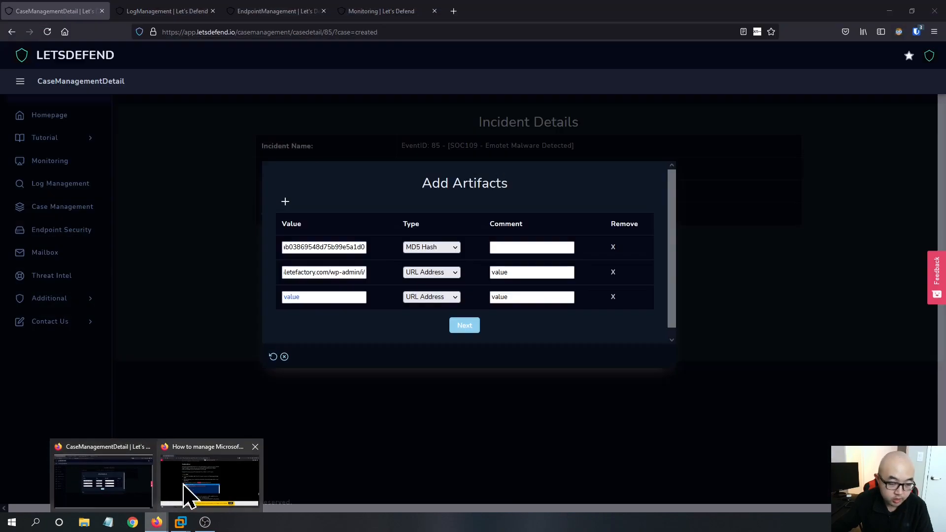
left_click(349, 481)
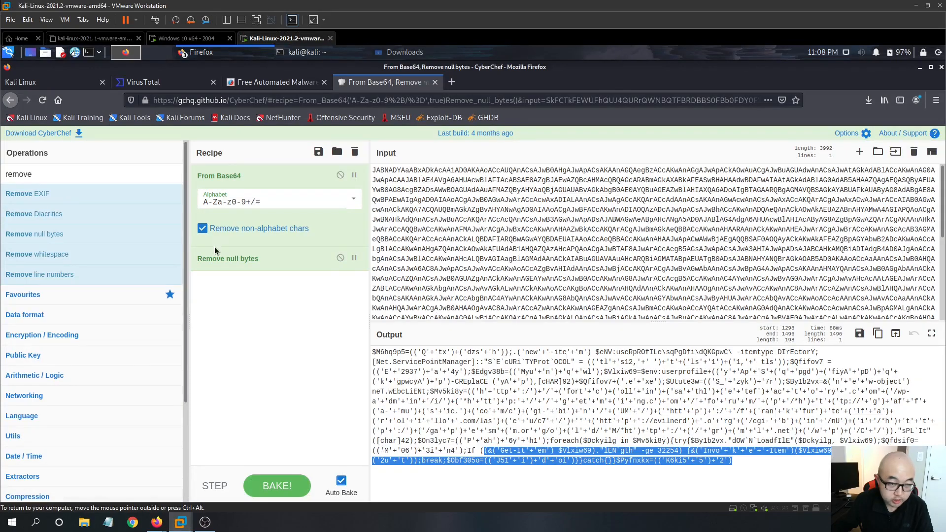
left_click(181, 85)
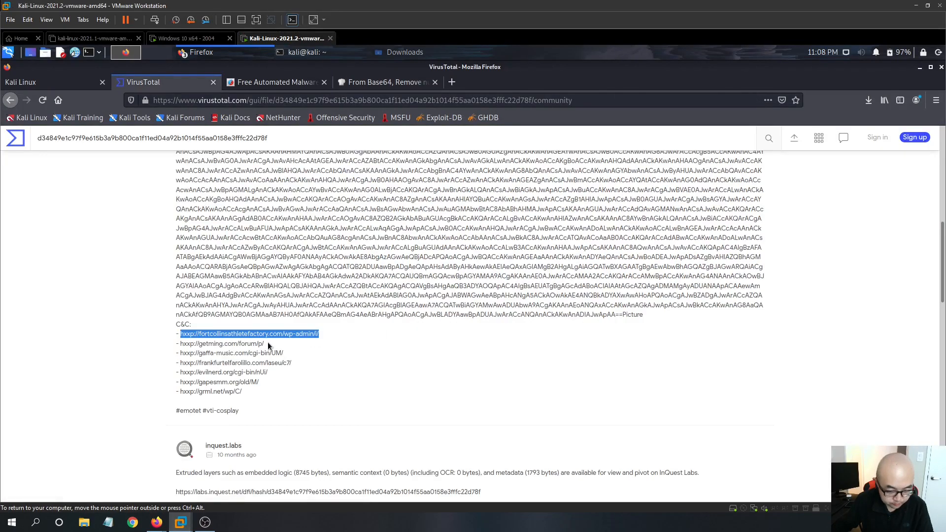
left_click_drag(269, 347, 178, 344)
key("ctrl+c")
mouse_move(157, 523)
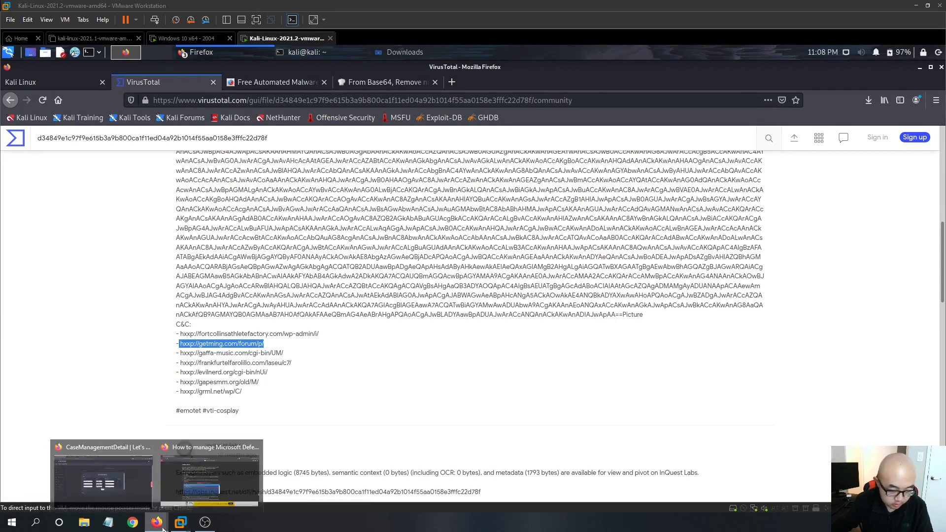
left_click(185, 490)
key("ctrl+v")
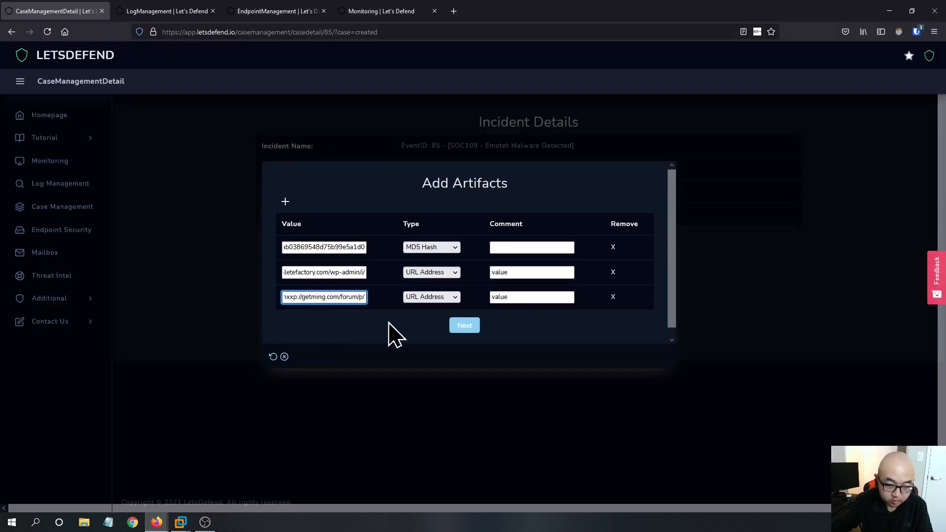
- Add a fourth artifact row with the C2 URL hxxp://gaffa-music.com/cgi-bin/UM/ copied from VirusTotal, typed as URL Address
left_click(286, 202)
left_click(304, 322)
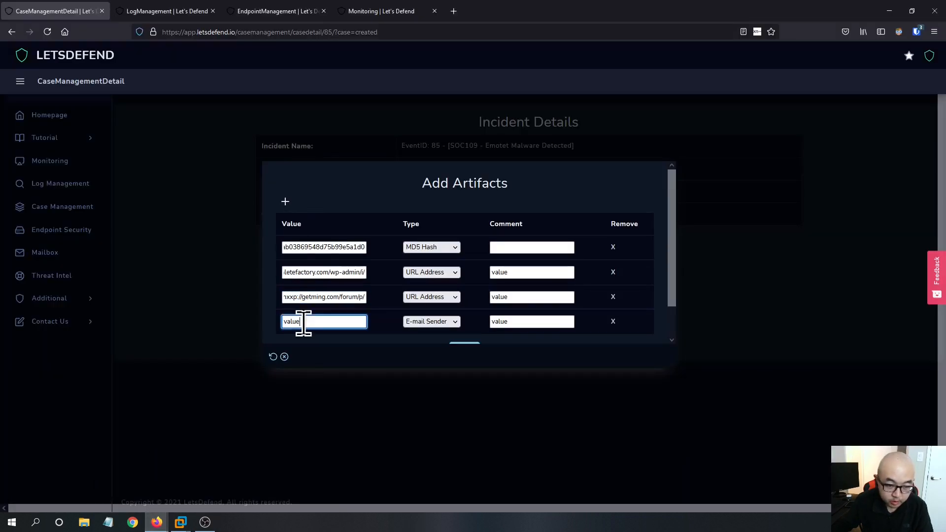
mouse_move(180, 523)
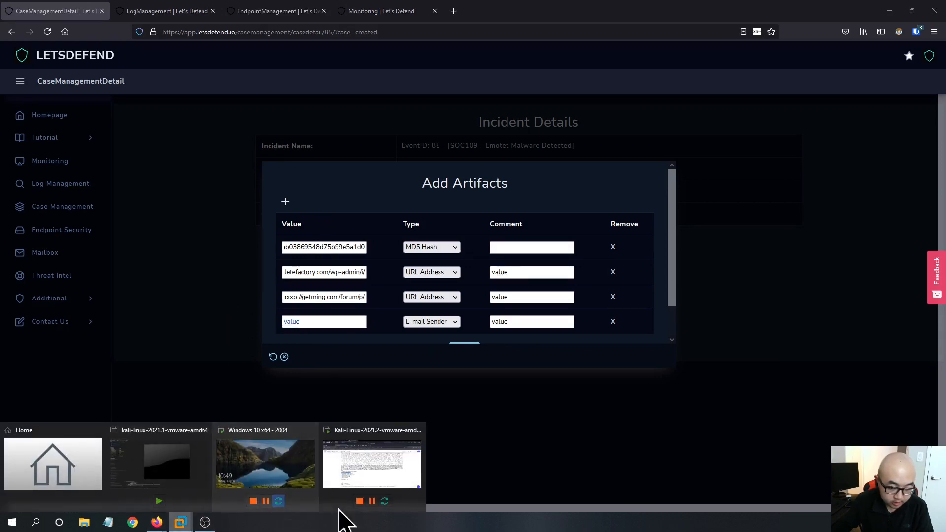
left_click(345, 492)
left_click_drag(291, 358, 176, 358)
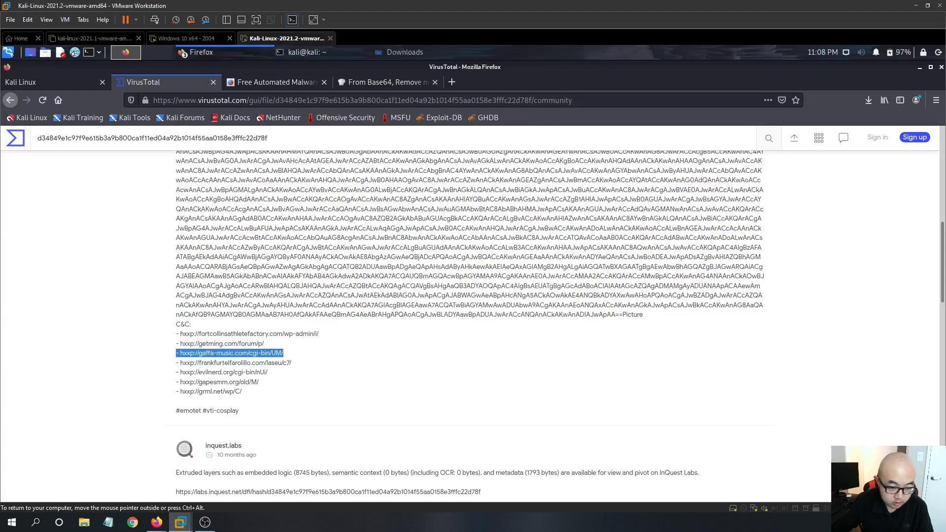
left_click(288, 358)
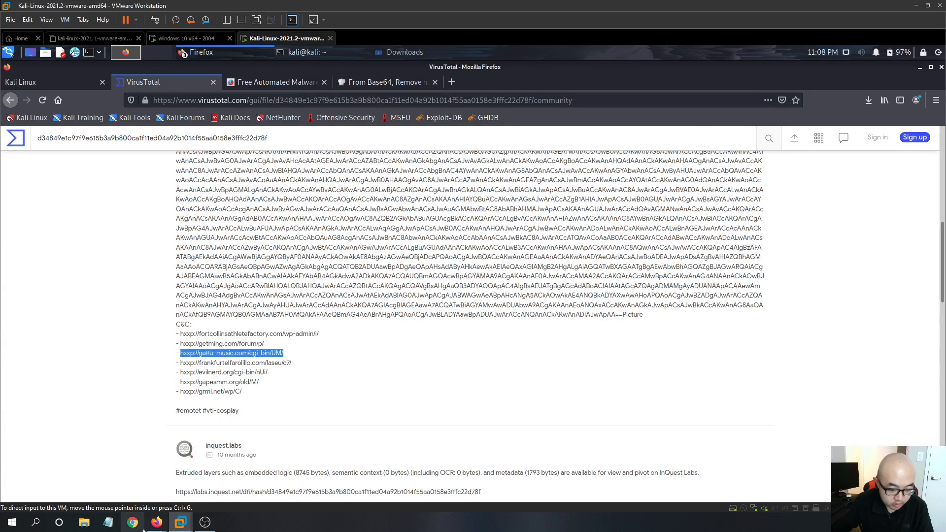
mouse_move(157, 522)
left_click(101, 487)
left_click(291, 321)
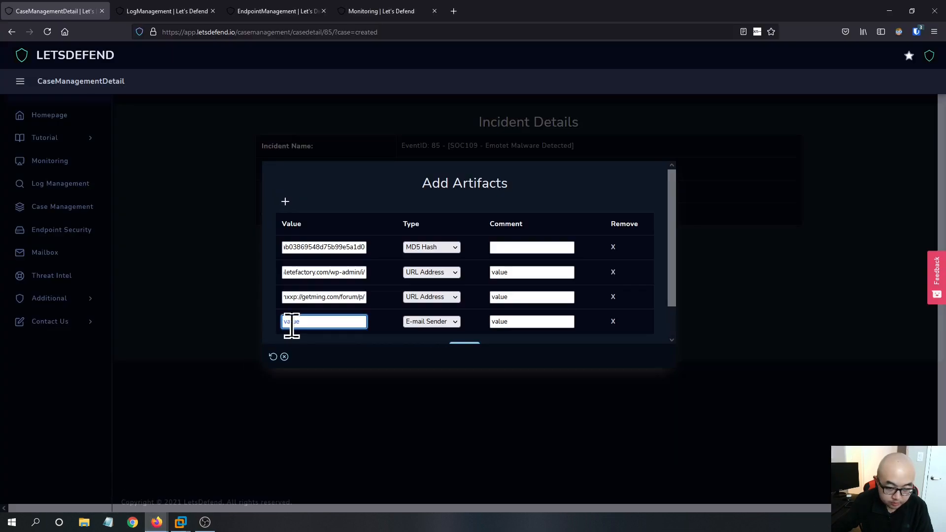
key("ctrl+v")
left_click(424, 323)
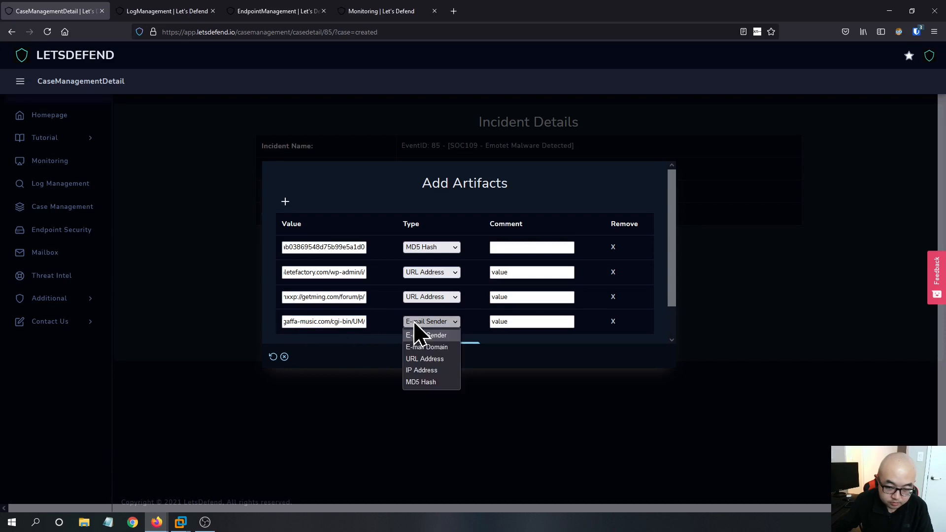
left_click(428, 360)
scroll(369, 339, "down", 1)
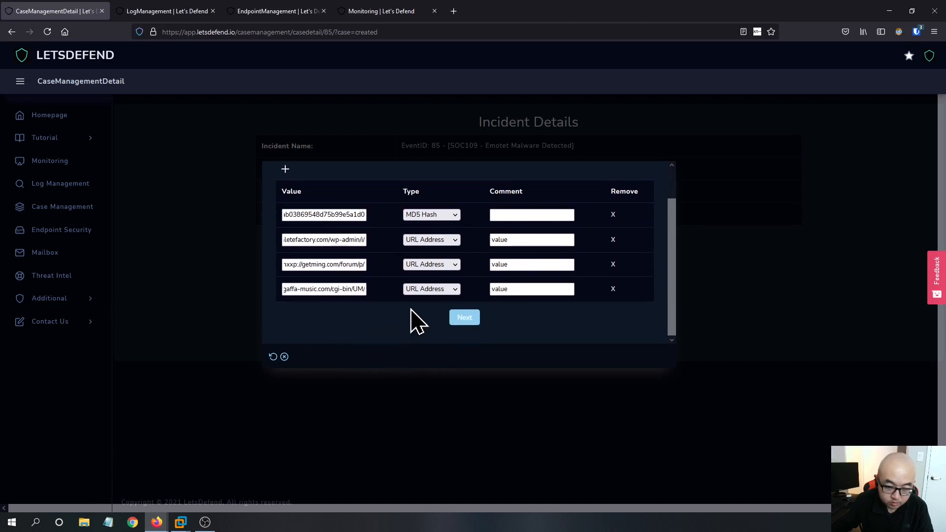
- Add a fifth artifact row with the C2 URL hxxp://evilnerd.org/cgi-bin/nUi/ copied from VirusTotal, typed as URL Address
left_click(285, 170)
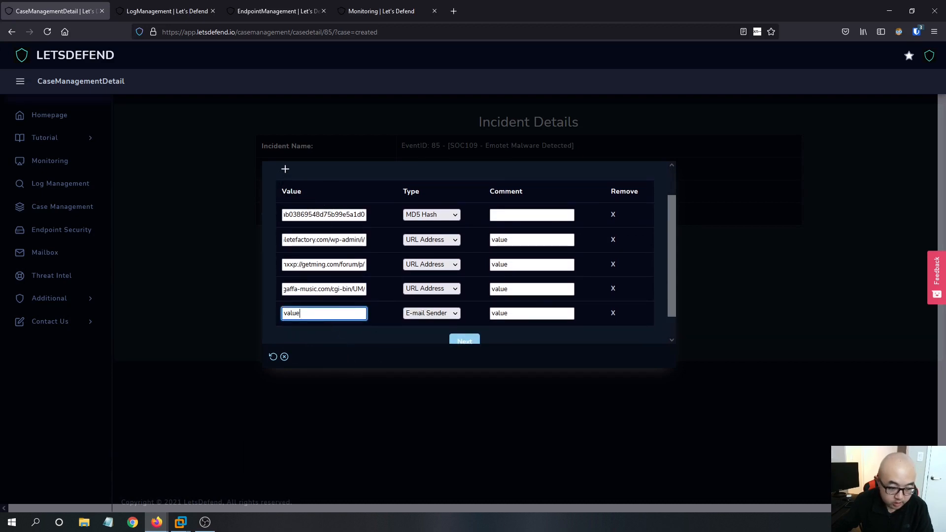
mouse_move(191, 528)
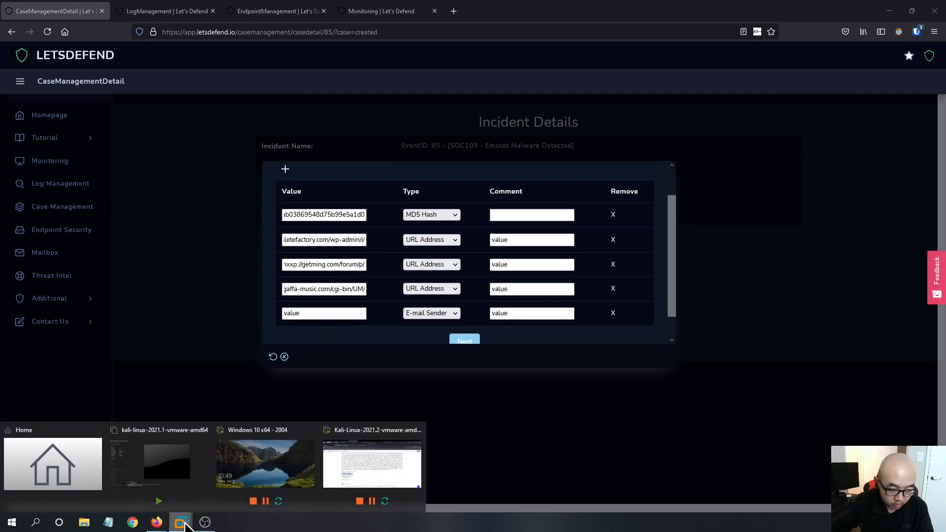
left_click(370, 473)
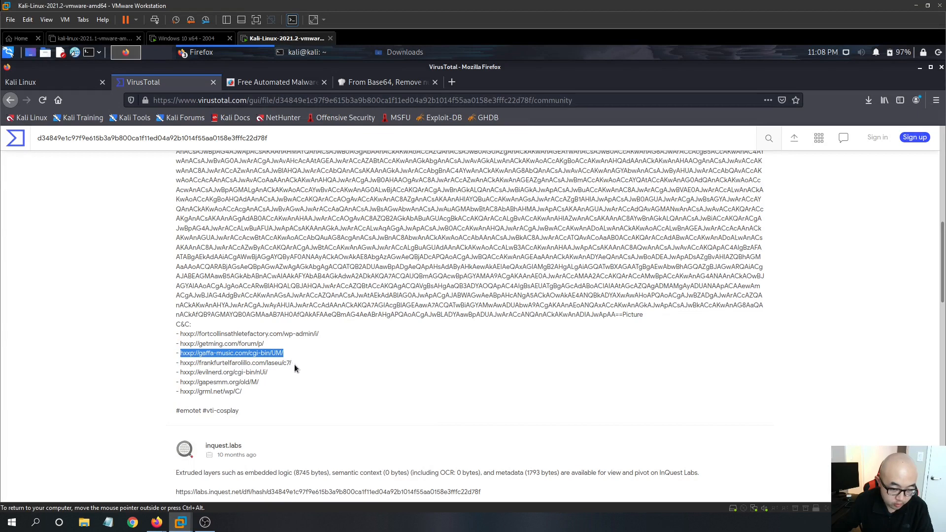
left_click_drag(270, 372, 180, 373)
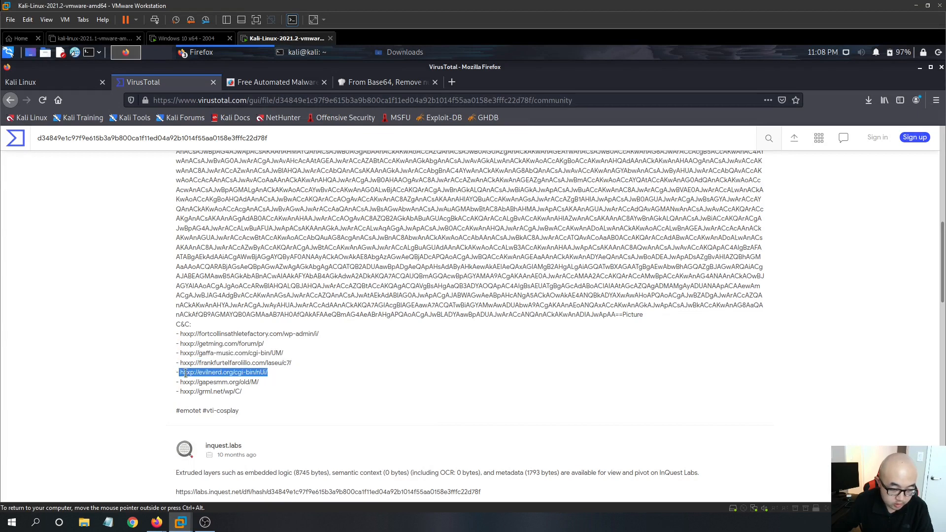
left_click(262, 376)
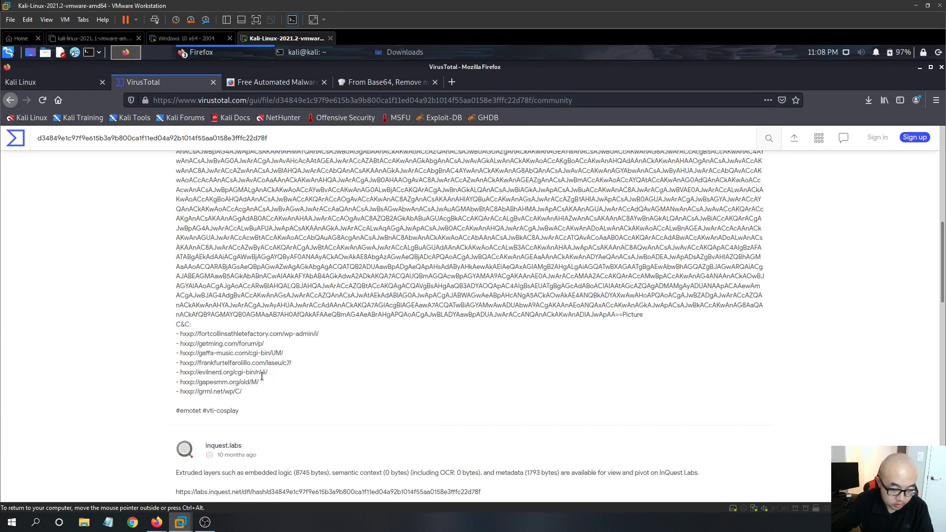
right_click(182, 373)
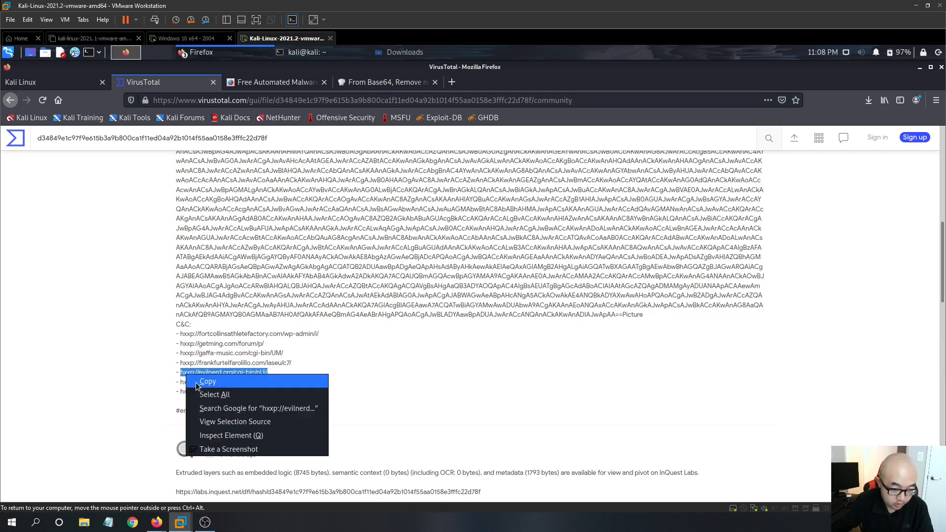
left_click(197, 382)
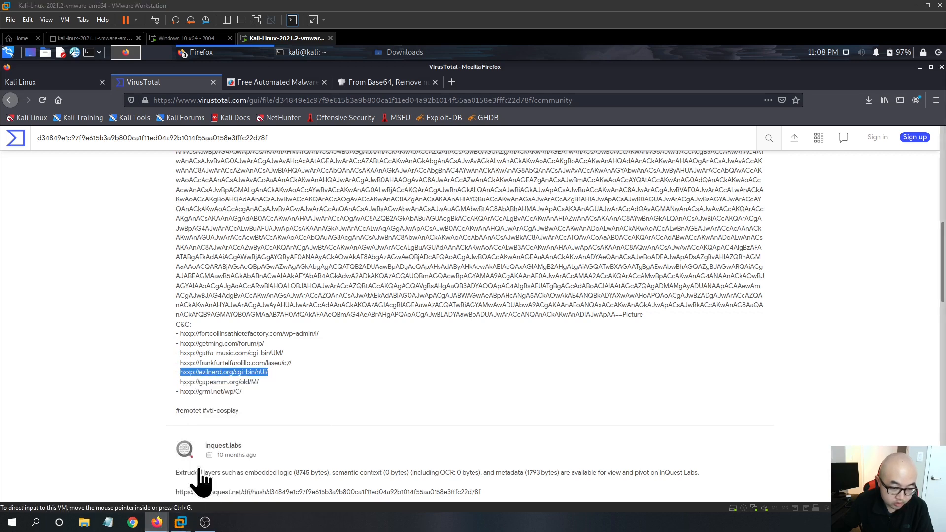
left_click(105, 473)
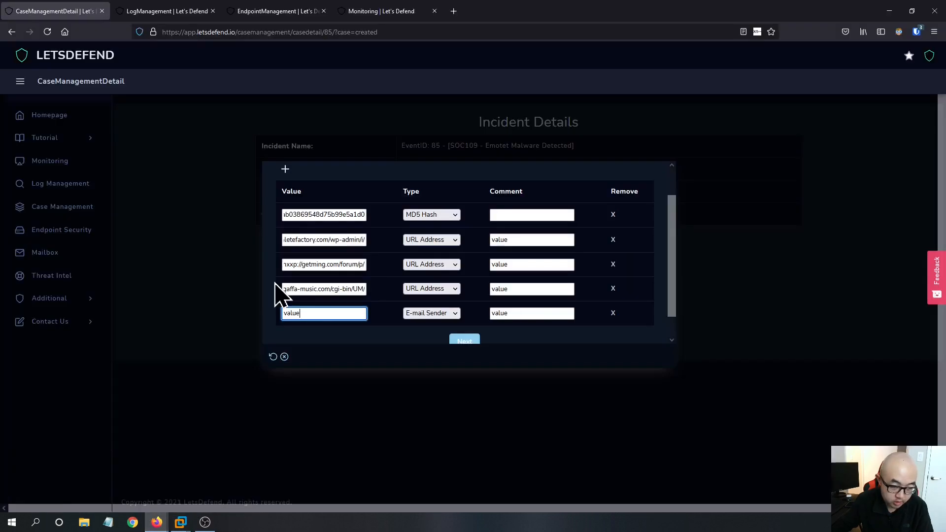
key("ctrl+v")
left_click(409, 316)
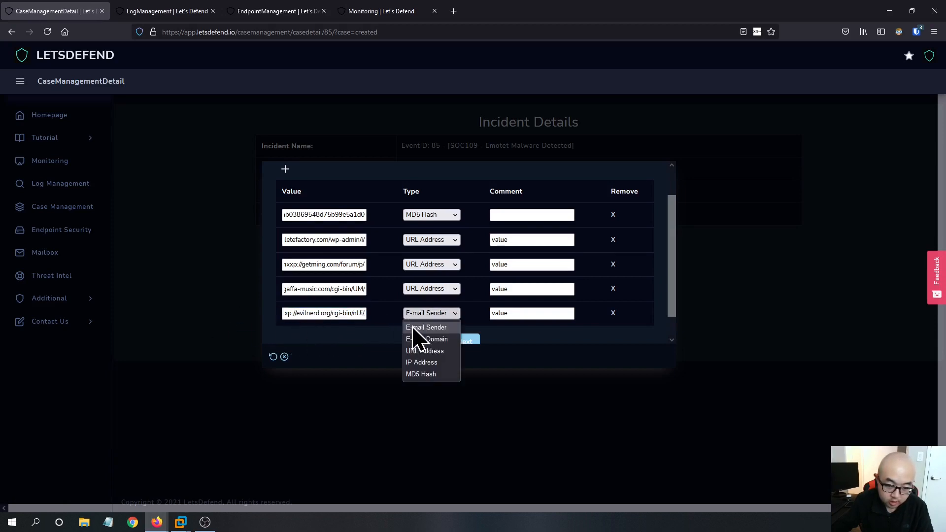
left_click(424, 351)
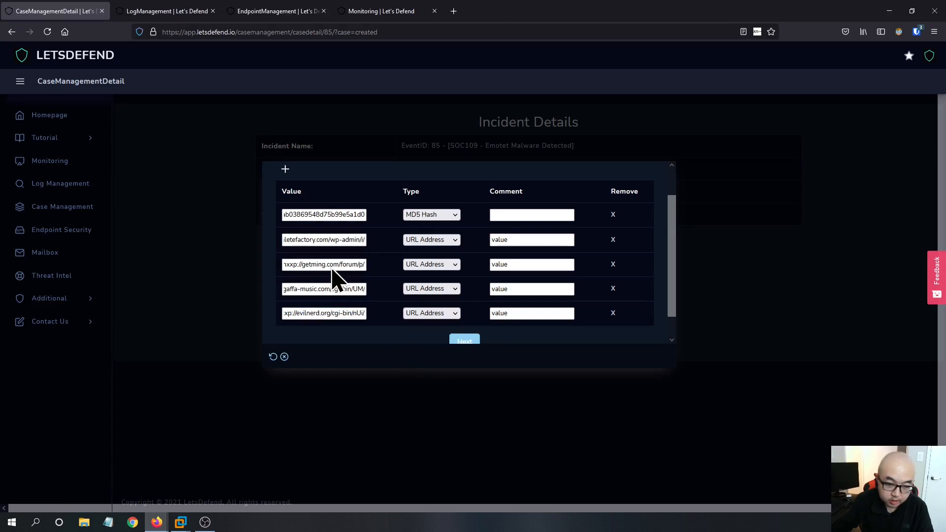
- Add a sixth artifact row and set its type to IP Address
scroll(394, 327, "down", 1)
scroll(401, 274, "up", 3)
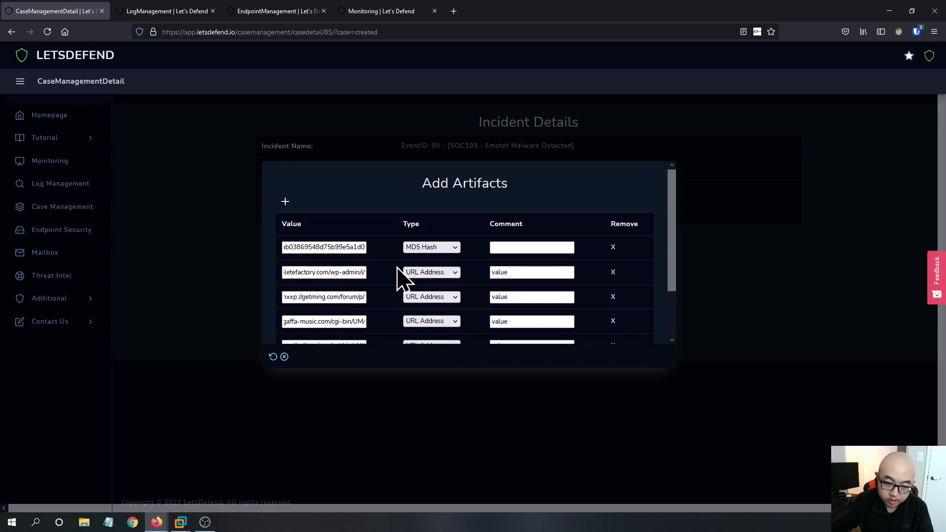
scroll(377, 244, "down", 3)
scroll(345, 222, "up", 3)
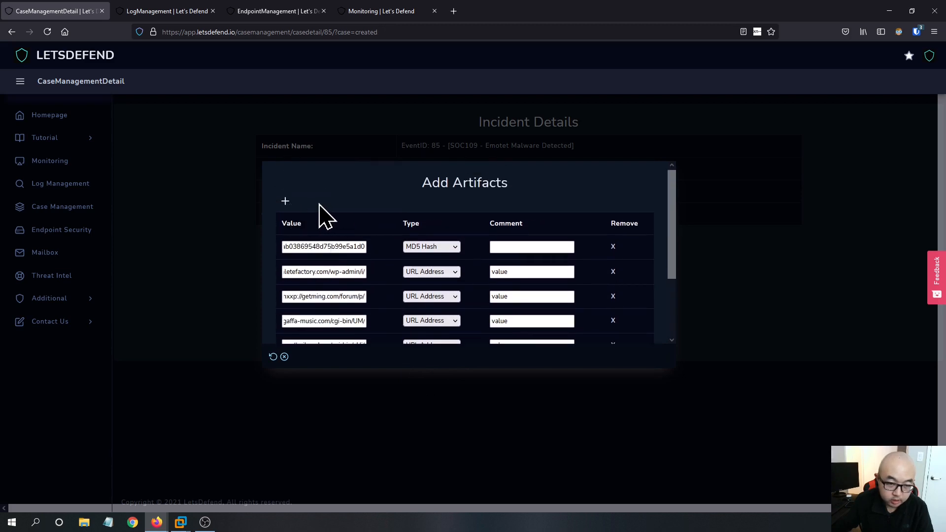
left_click(286, 203)
scroll(349, 211, "down", 3)
scroll(338, 273, "up", 3)
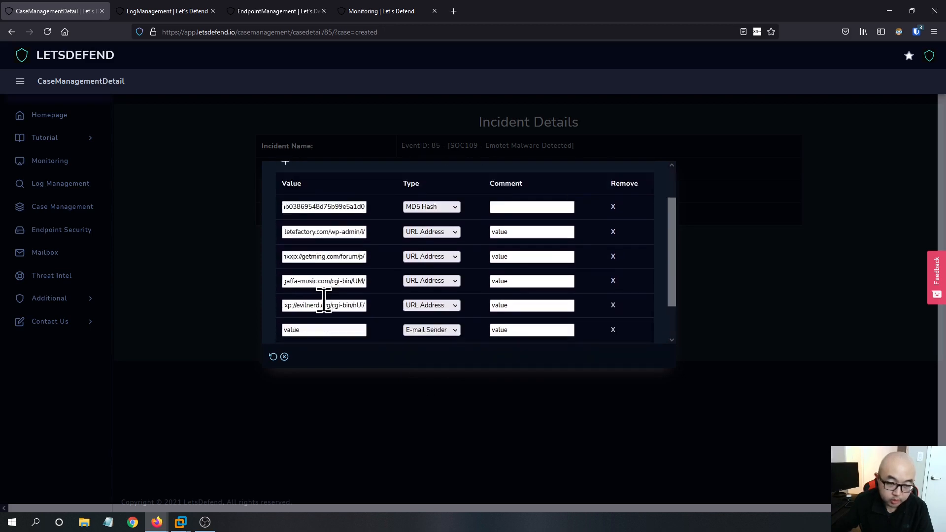
scroll(317, 305, "down", 3)
left_click(416, 291)
left_click(430, 329)
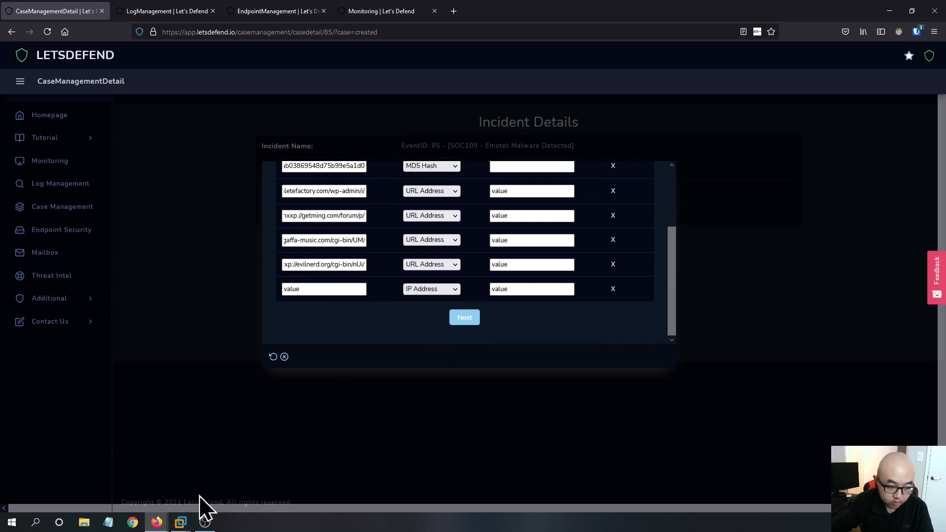
- Review the Hybrid Analysis network-related malicious indicators for contacted hosts and IP addresses
mouse_move(160, 526)
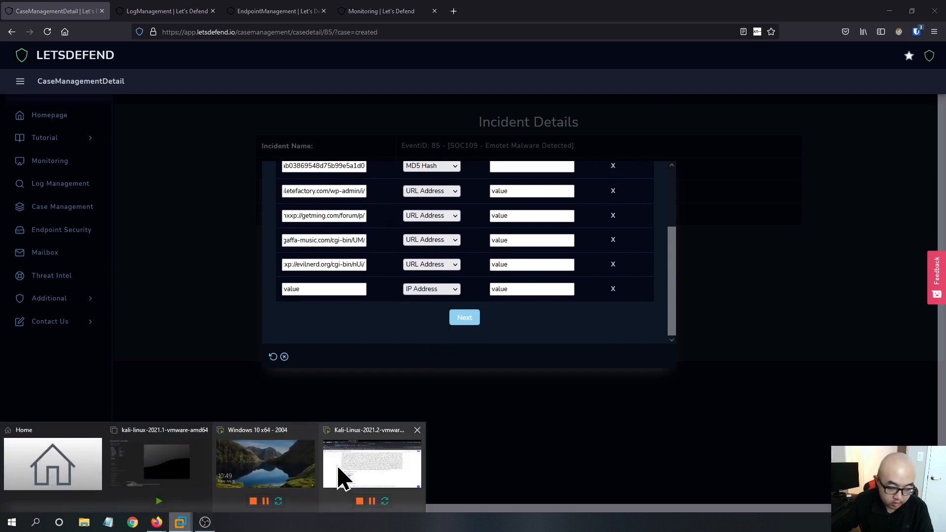
left_click(345, 479)
scroll(274, 259, "down", 2)
scroll(274, 260, "up", 2)
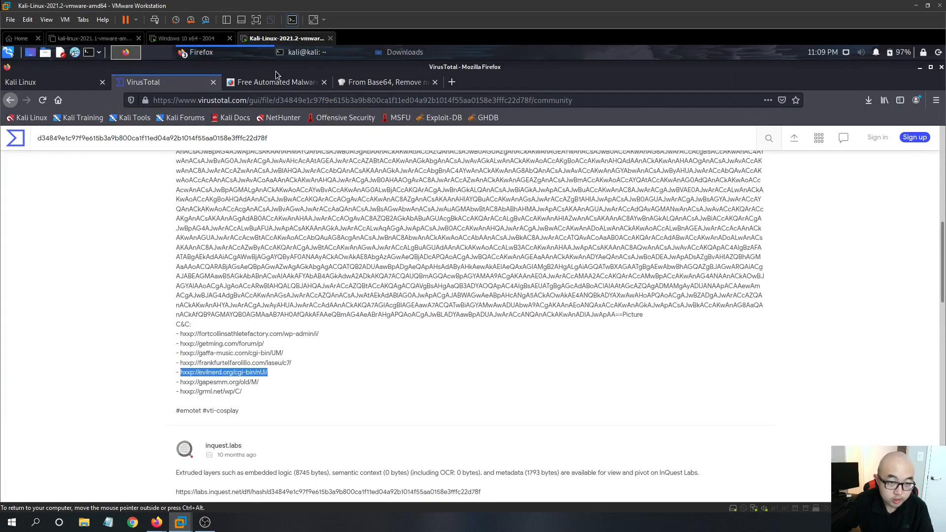
left_click(276, 82)
scroll(192, 325, "down", 3)
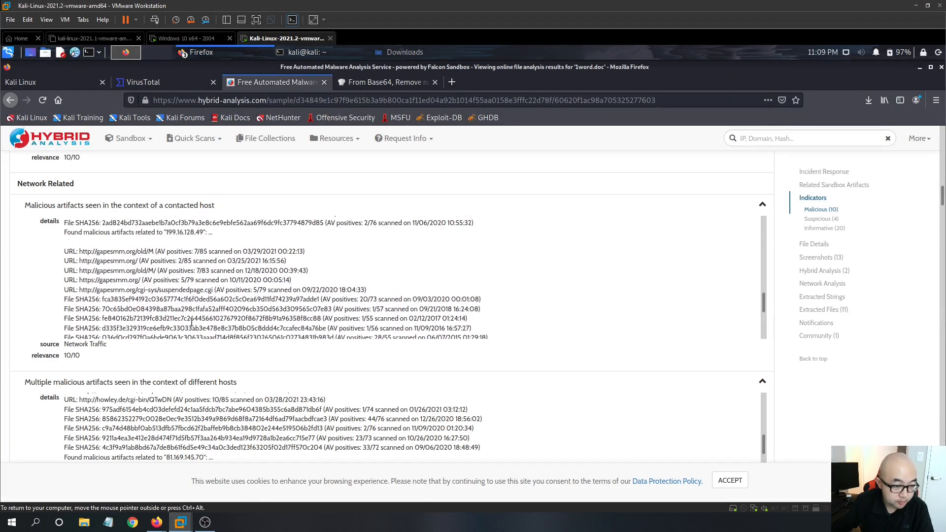
scroll(201, 332, "up", 3)
scroll(297, 371, "down", 3)
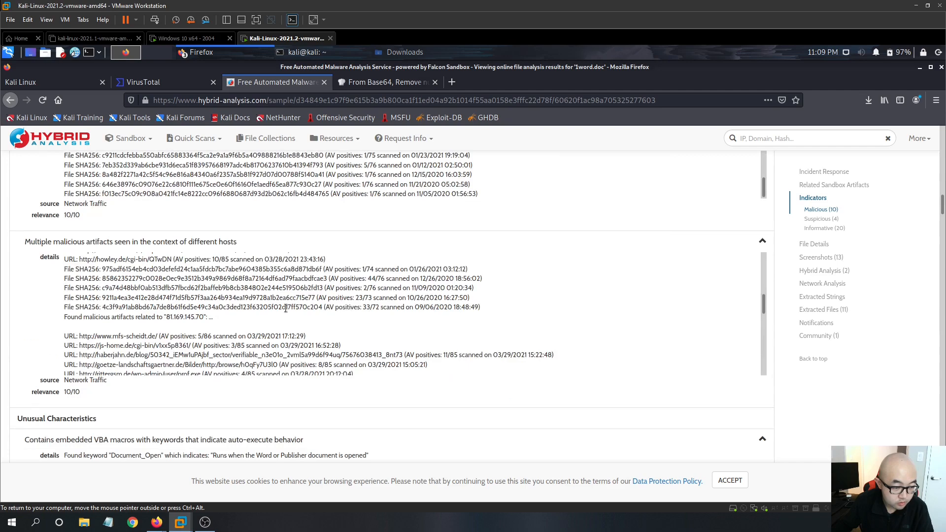
scroll(285, 308, "down", 7)
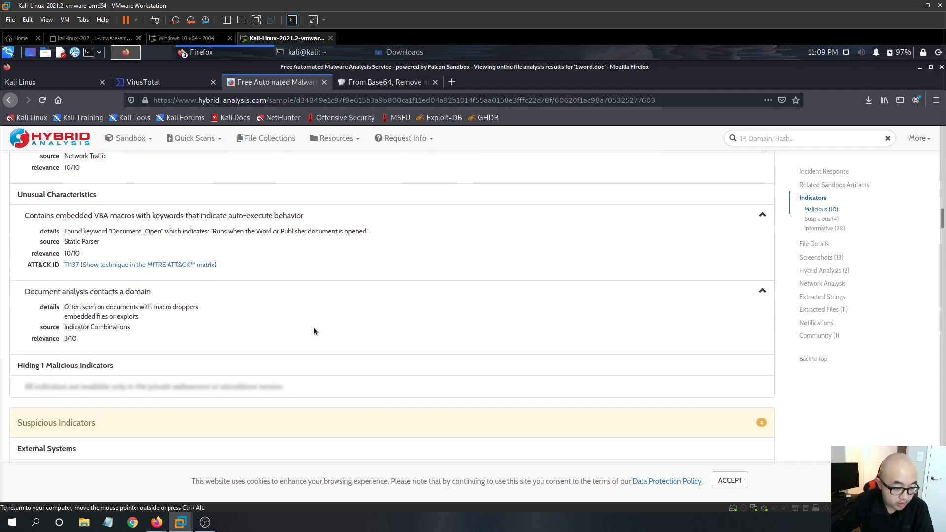
scroll(314, 327, "down", 4)
left_click(185, 83)
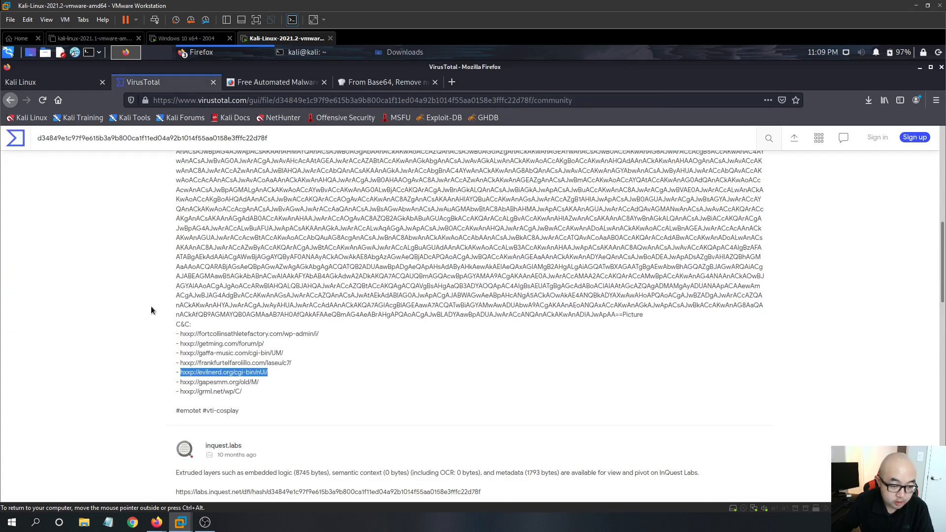
scroll(160, 306, "up", 8)
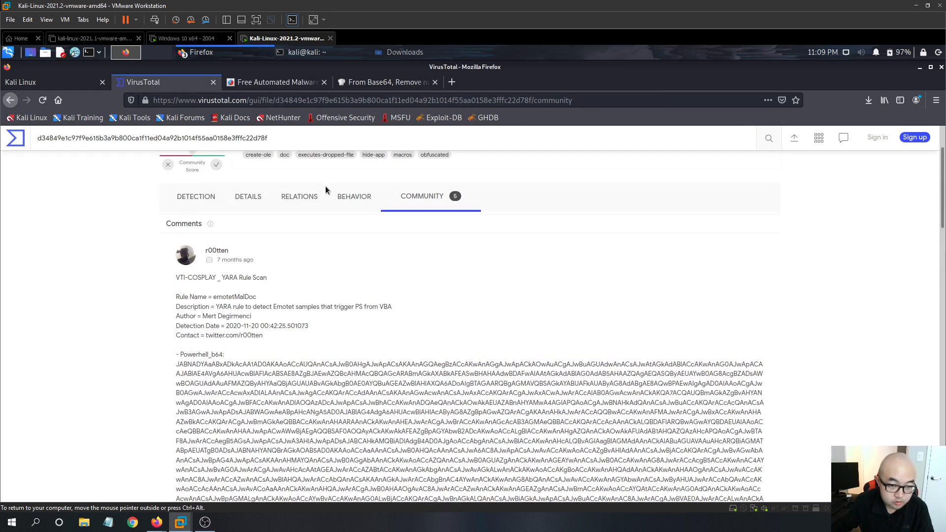
- Copy the IP 173.247.249.97 from VirusTotal's Behavior IP traffic into the sixth artifact's value field
left_click(354, 196)
scroll(303, 352, "down", 3)
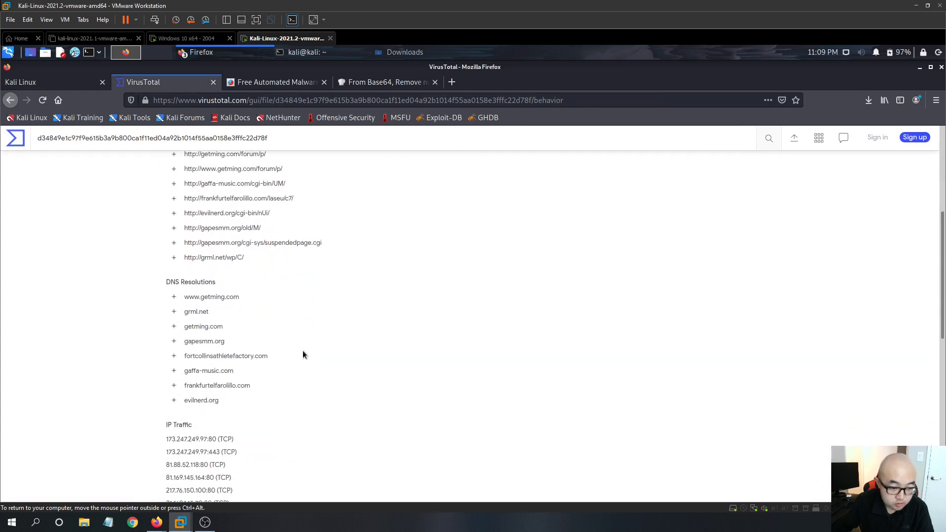
scroll(303, 352, "up", 3)
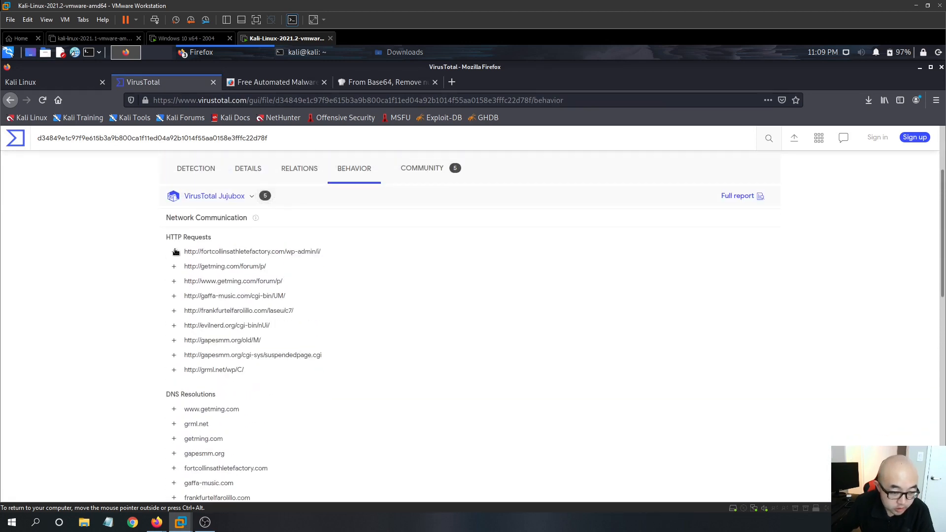
scroll(86, 324, "down", 7)
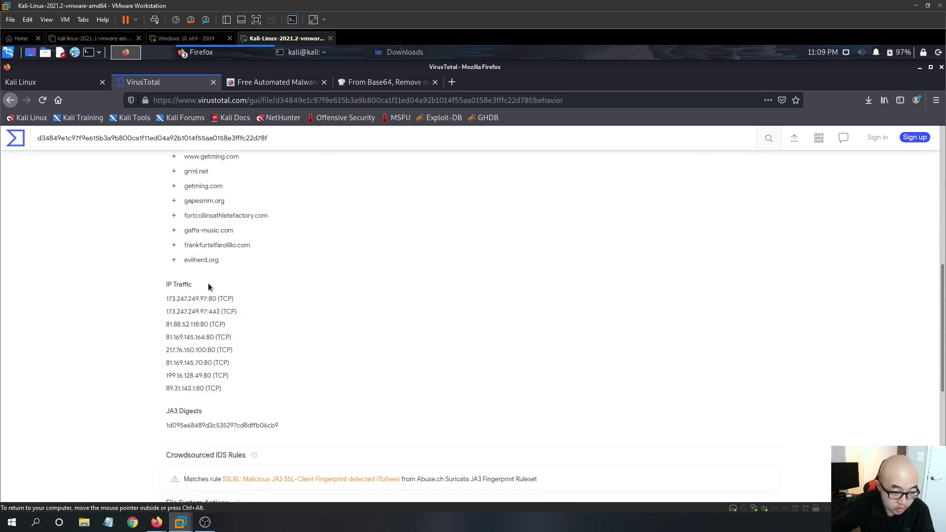
right_click(180, 306)
left_click(197, 311)
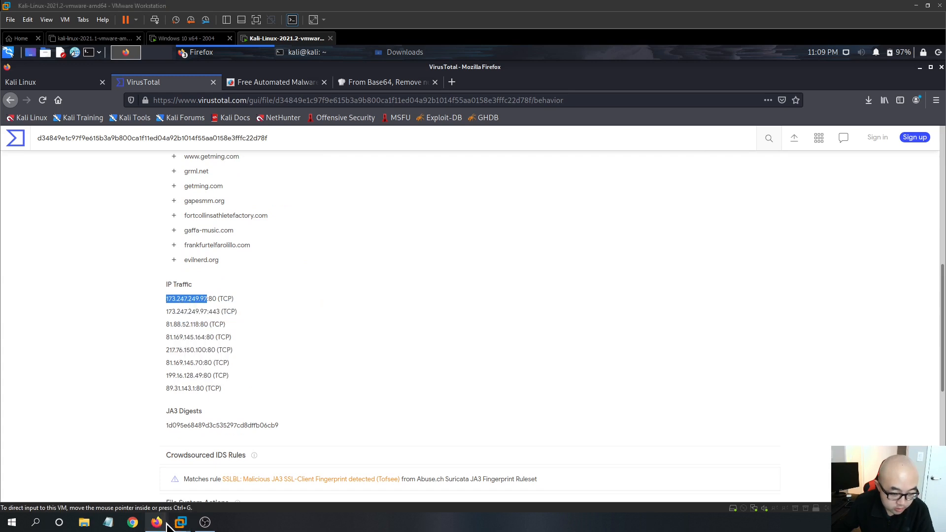
mouse_move(157, 522)
left_click(80, 479)
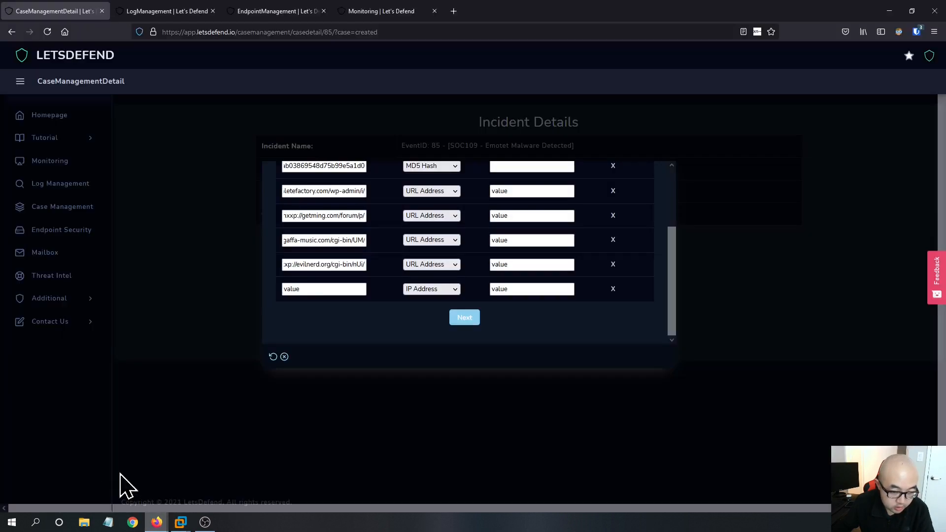
left_click(312, 288)
key("ctrl+v")
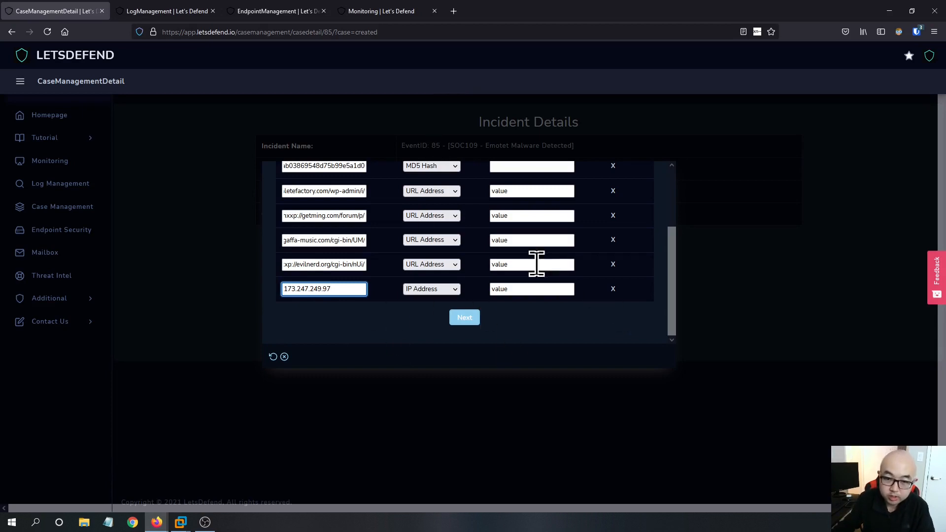
- Submit the artifact list and continue to the next playbook question
scroll(589, 313, "up", 2)
scroll(587, 310, "down", 3)
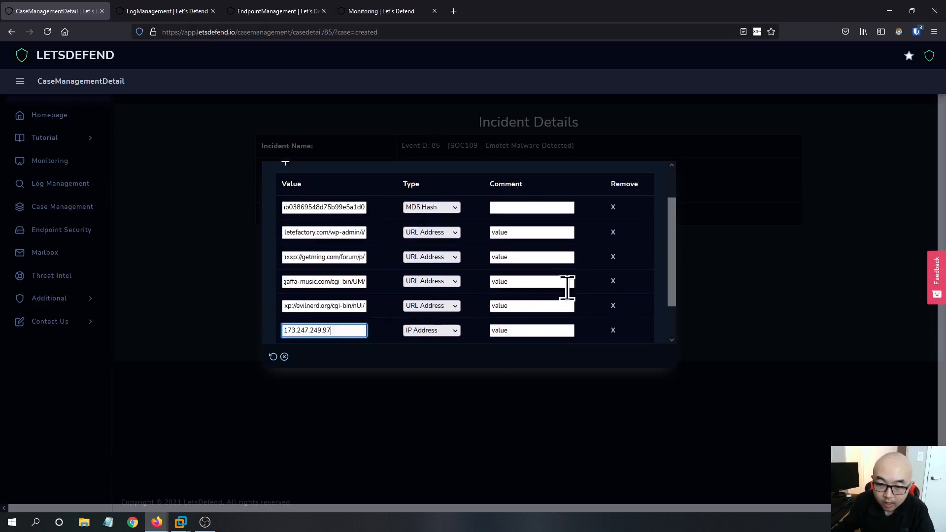
left_click(463, 317)
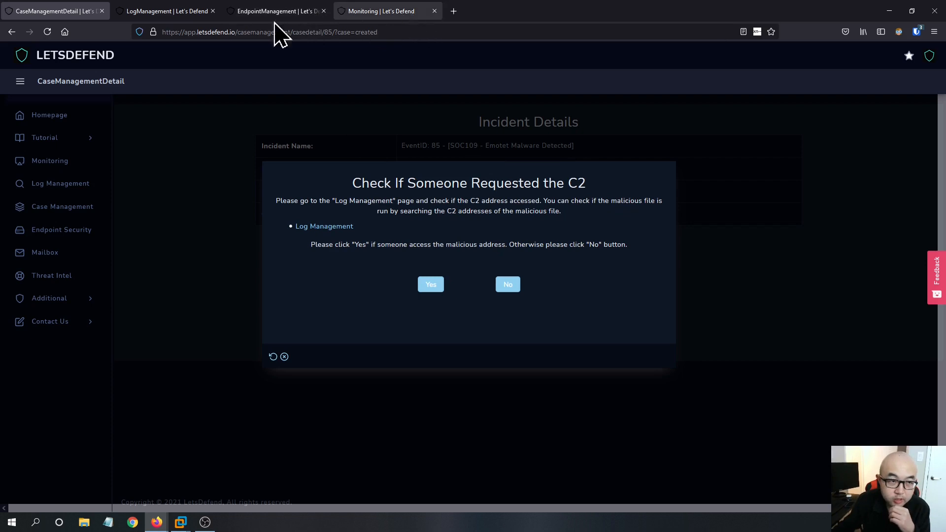
- Review the alert details, the log search results and the RichardPRD endpoint across the open LetsDefend tabs
left_click(180, 12)
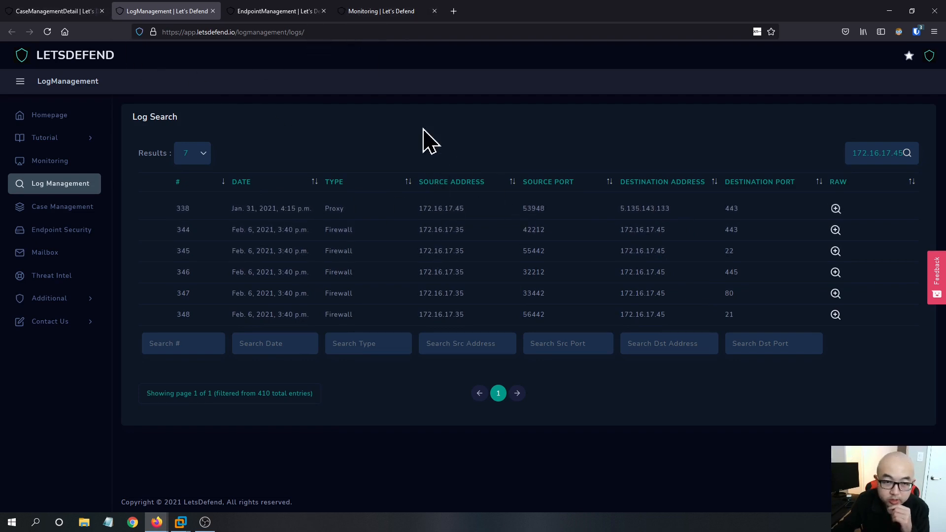
left_click(379, 14)
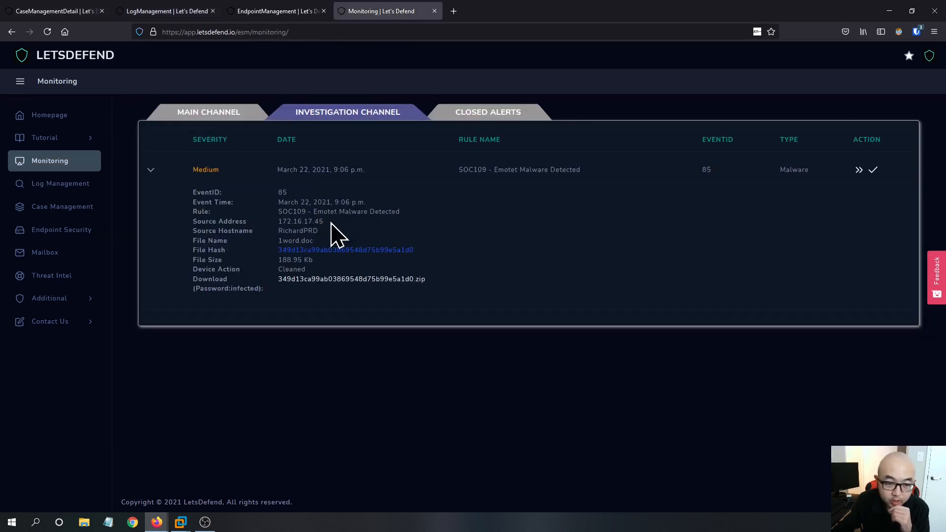
left_click_drag(331, 223, 276, 226)
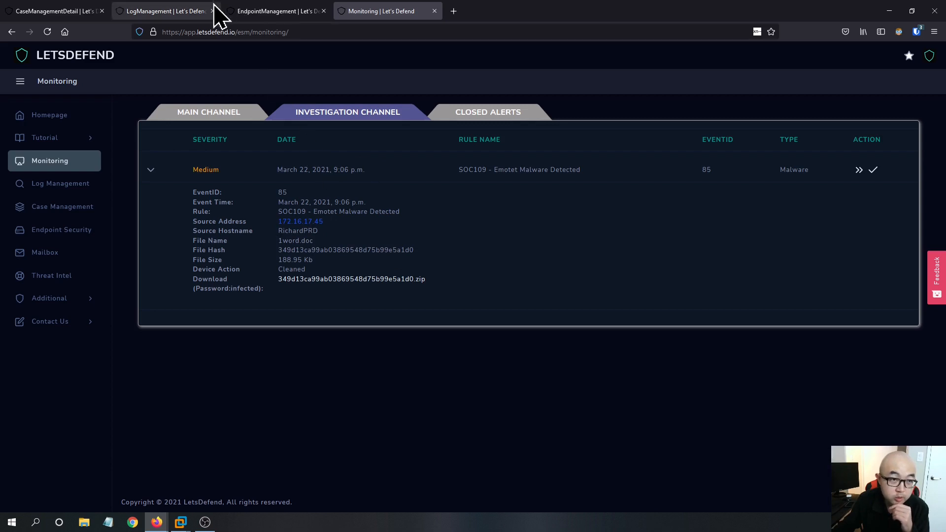
left_click(194, 12)
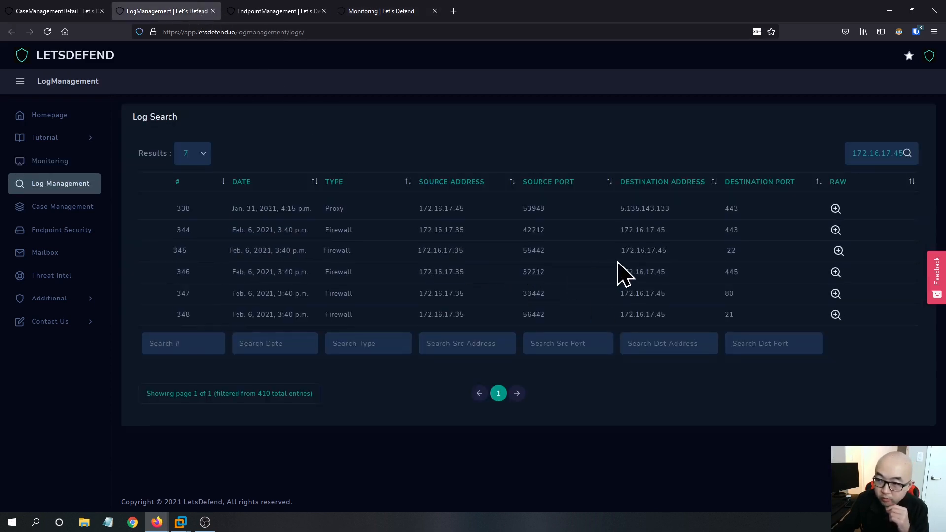
left_click(269, 11)
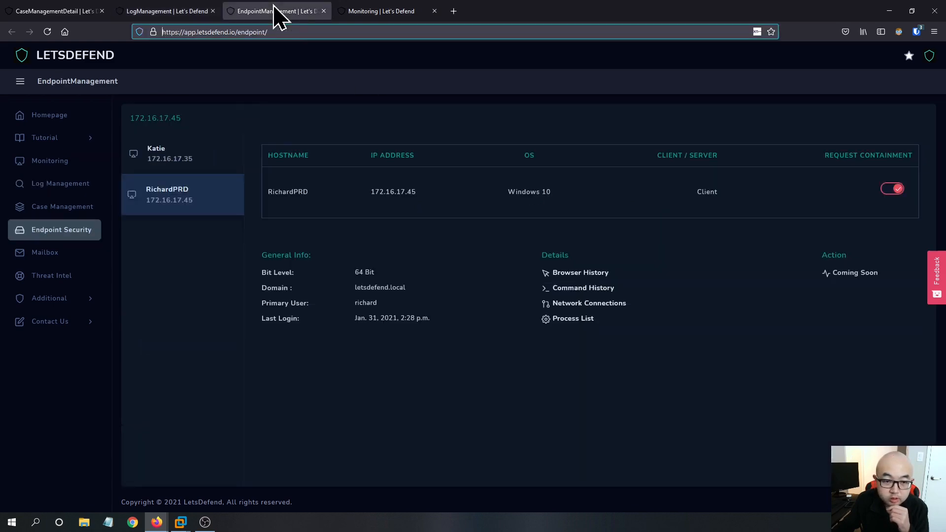
left_click(399, 191)
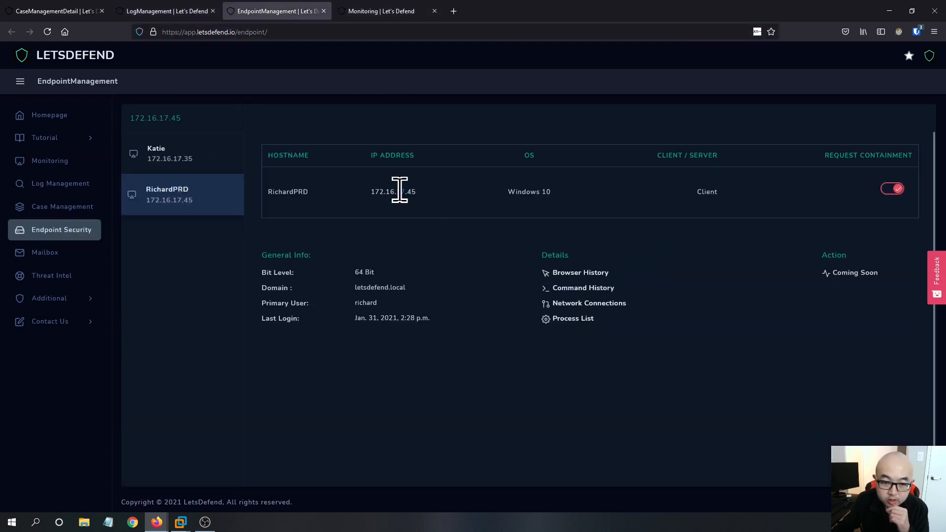
left_click(167, 11)
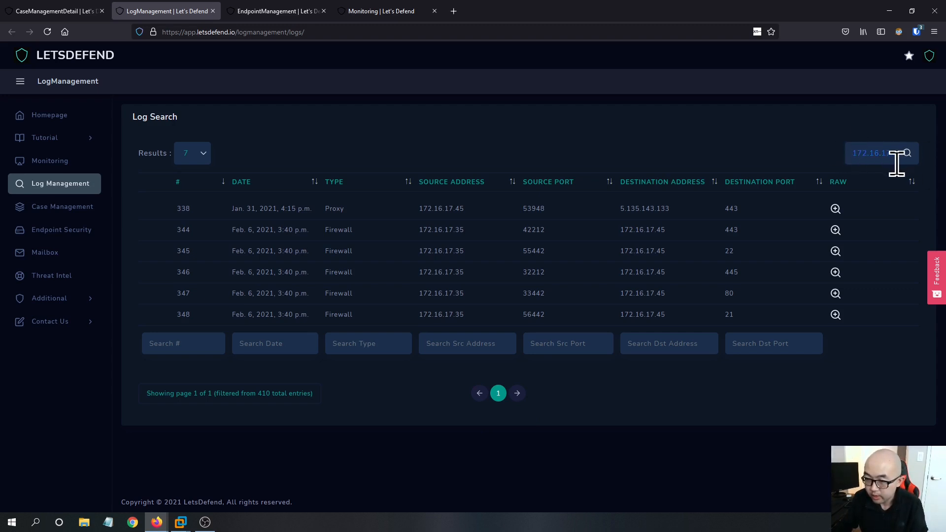
- Filter the logs by source address 172.16.17.45 and copy the destination address 5.135.143.133
key("ctrl+a")
key("BackSpace")
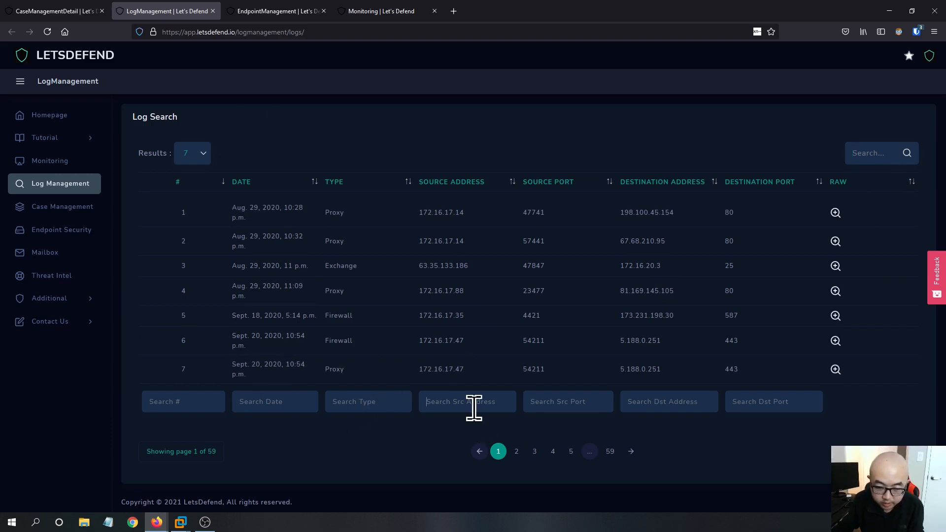
type("172.16.17.45")
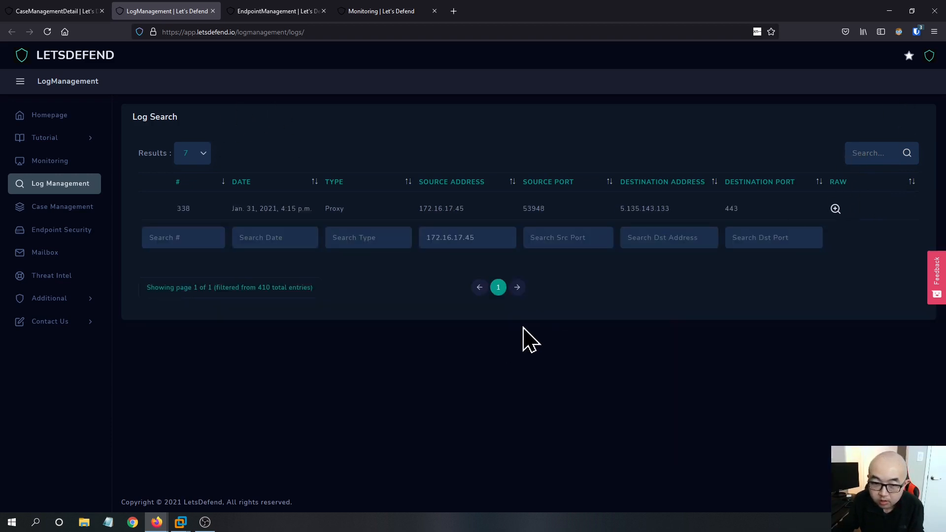
double_click(663, 208)
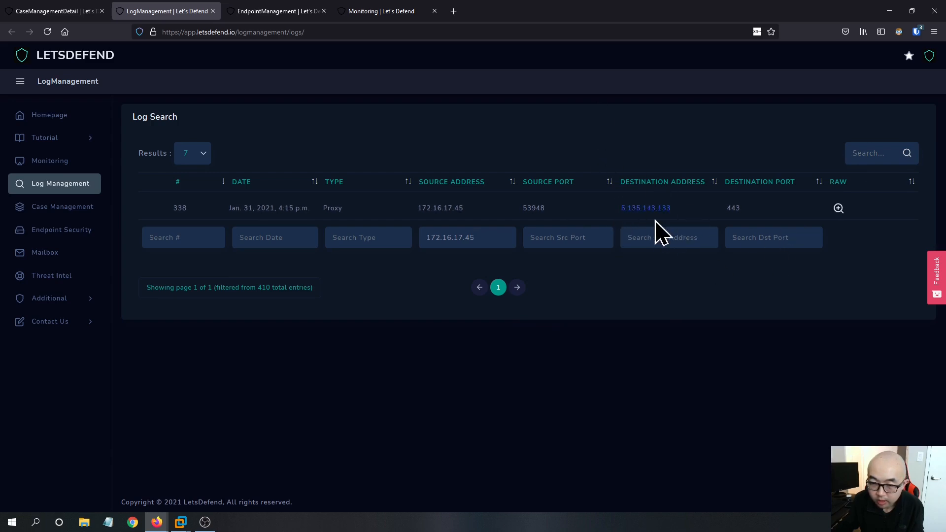
- Search the sample's VirusTotal behavior page in the Kali VM for 5.135.143.133
mouse_move(192, 528)
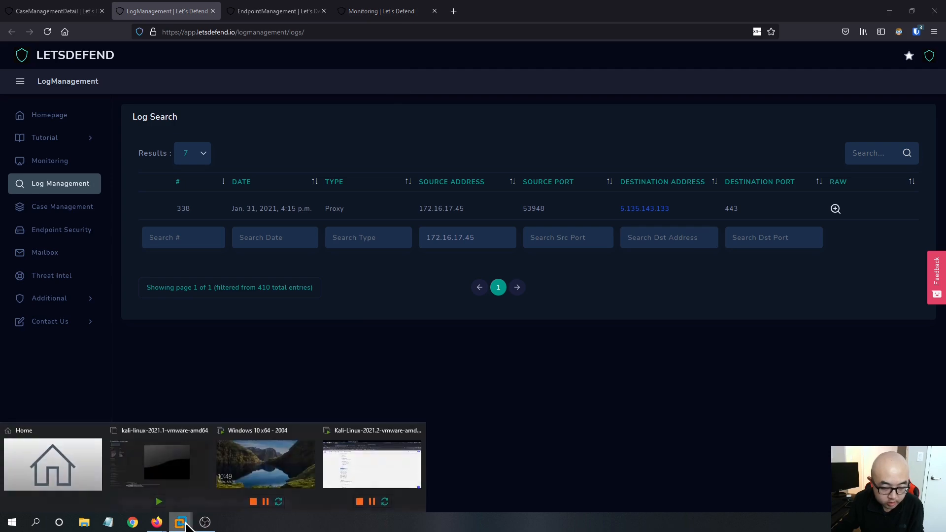
left_click(364, 471)
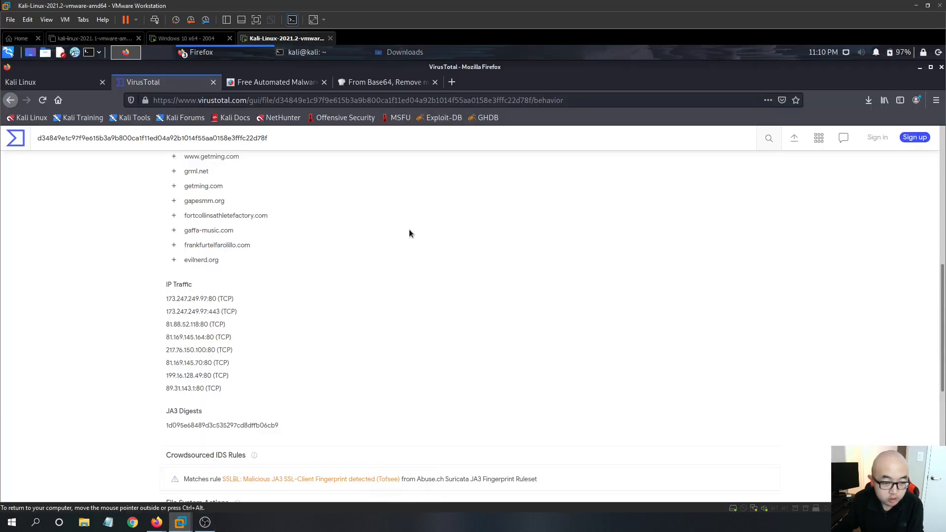
key("ctrl+f")
type("5.135.143.133")
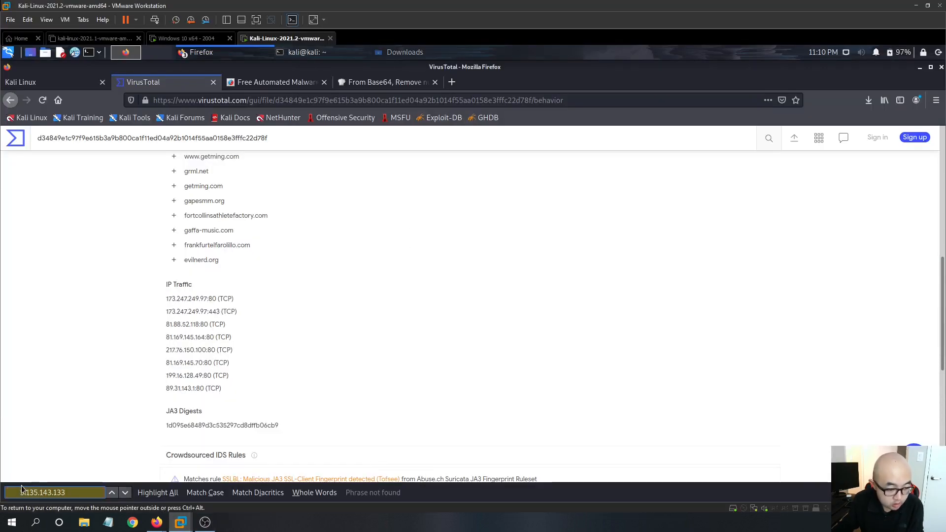
left_click_drag(20, 492, 6, 493)
key("BackSpace")
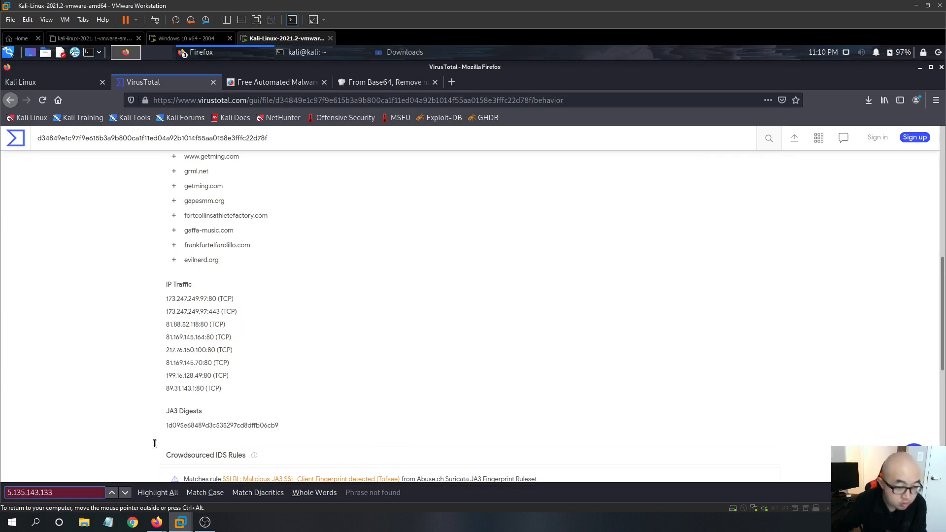
scroll(404, 351, "down", 2)
scroll(383, 372, "down", 4)
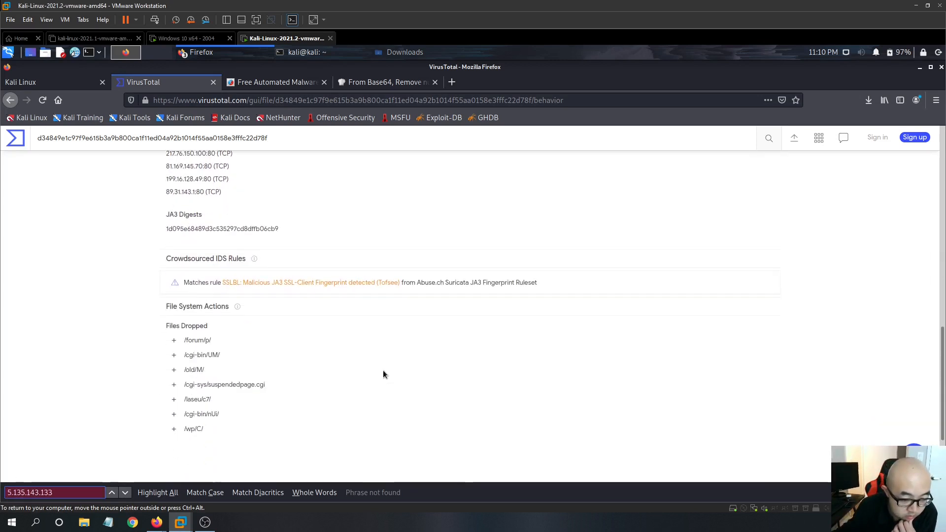
scroll(383, 371, "up", 10)
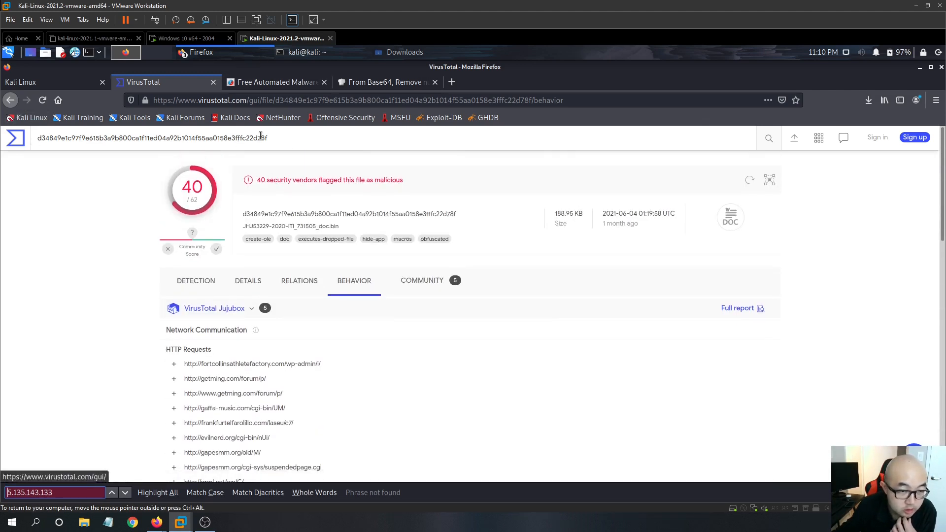
- Duplicate the VirusTotal tab and open the URLhaus site from a web search in a new tab
right_click(163, 80)
left_click(188, 127)
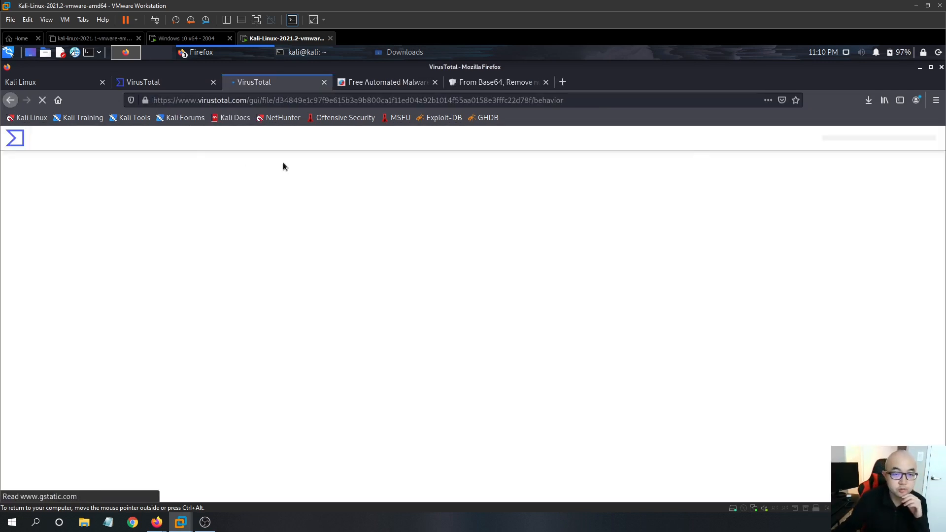
left_click(564, 82)
type("urlhauls")
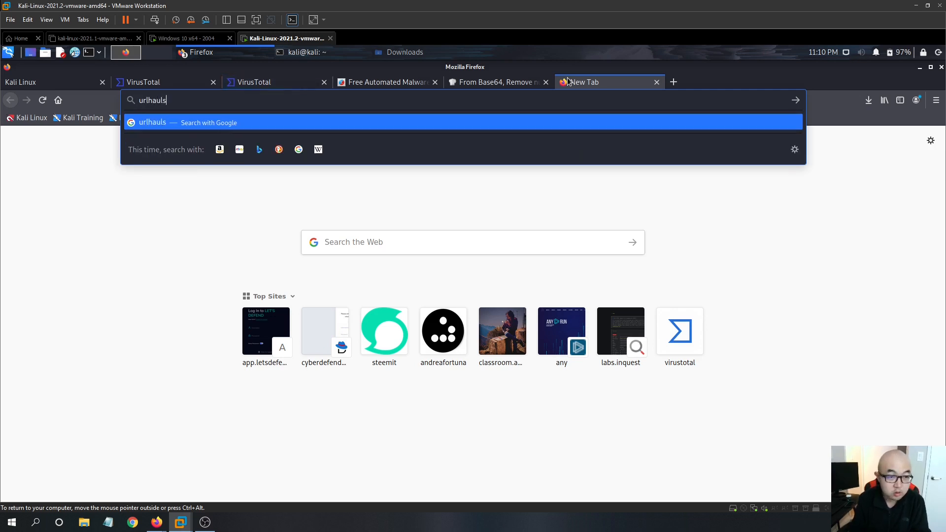
key("Return")
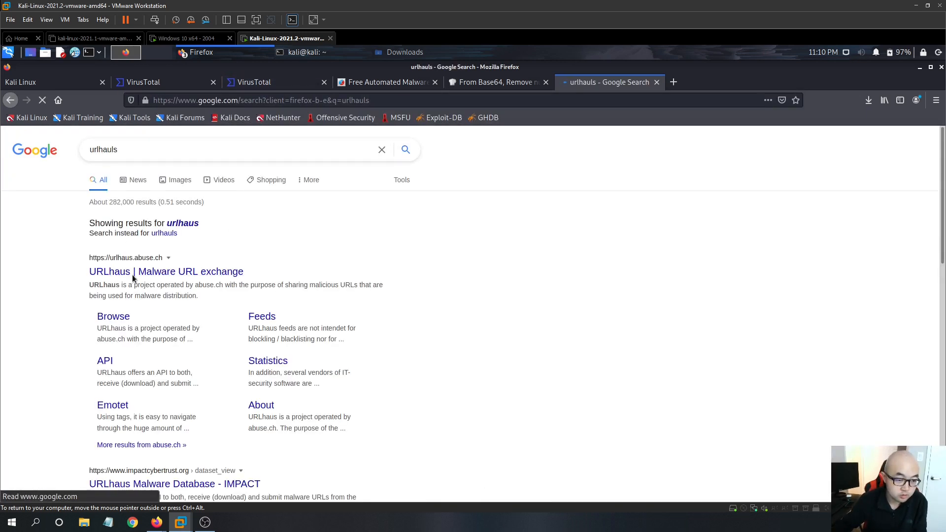
left_click(136, 273)
- Look up the IP 5.135.143.133 on VirusTotal in the duplicated tab
left_click(164, 83)
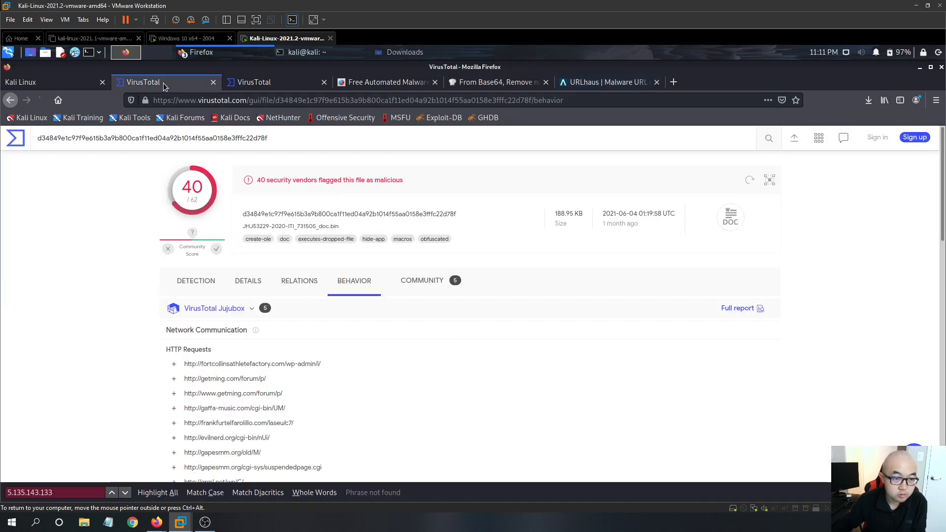
left_click(248, 87)
left_click_drag(269, 139, 38, 139)
type("5.135.143.133")
key("Return")
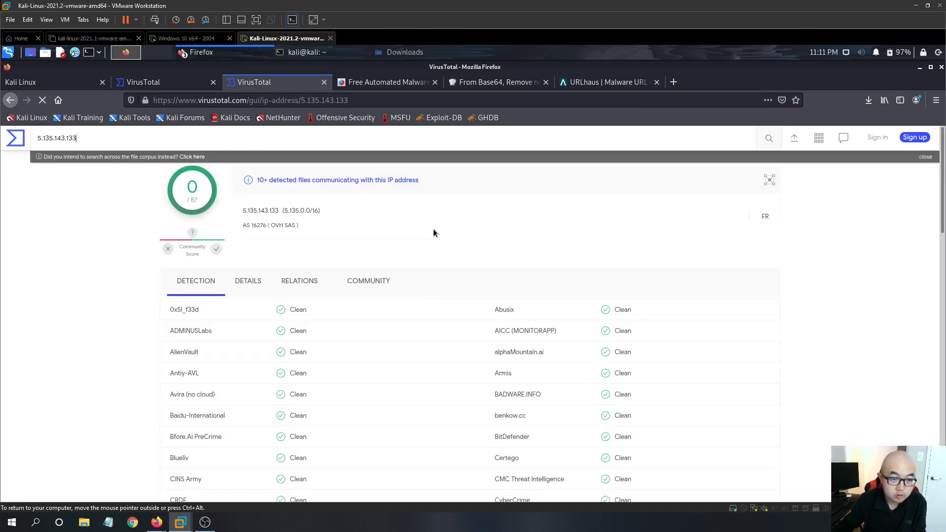
scroll(446, 229, "down", 2)
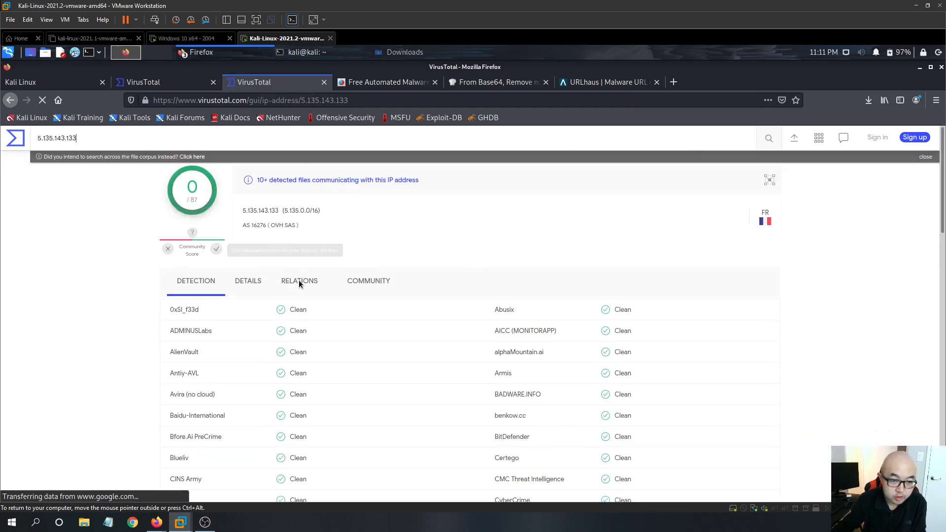
- Search the URLhaus database for 5.135.143.133
left_click(619, 80)
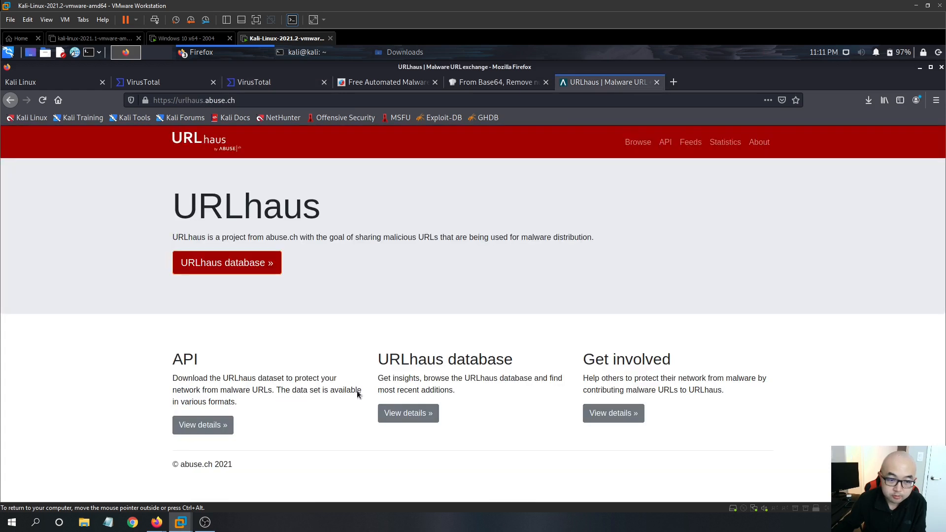
left_click(225, 268)
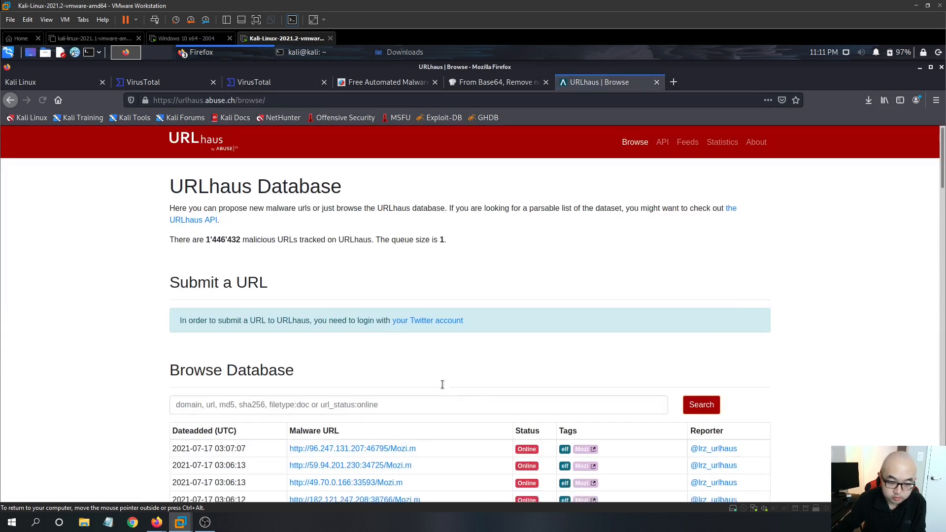
scroll(444, 384, "down", 3)
left_click(345, 296)
type("5.135.143.133")
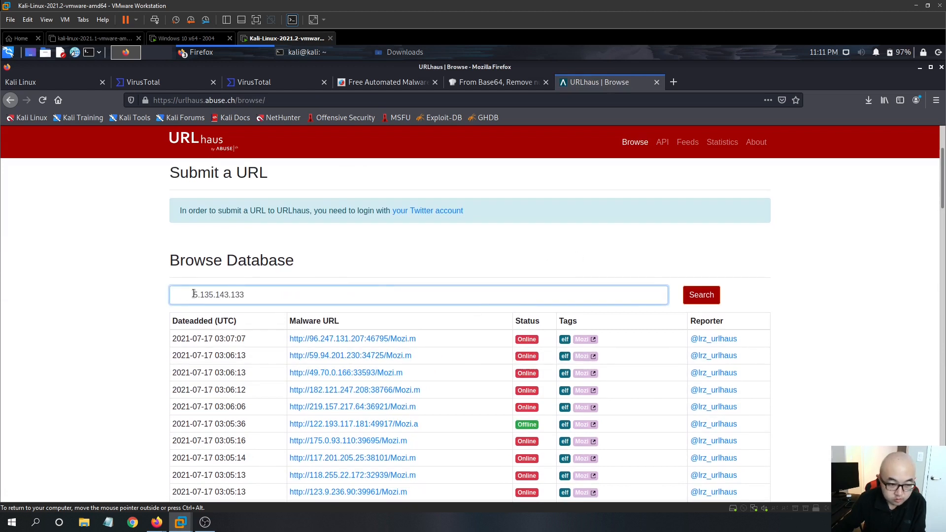
key("BackSpace")
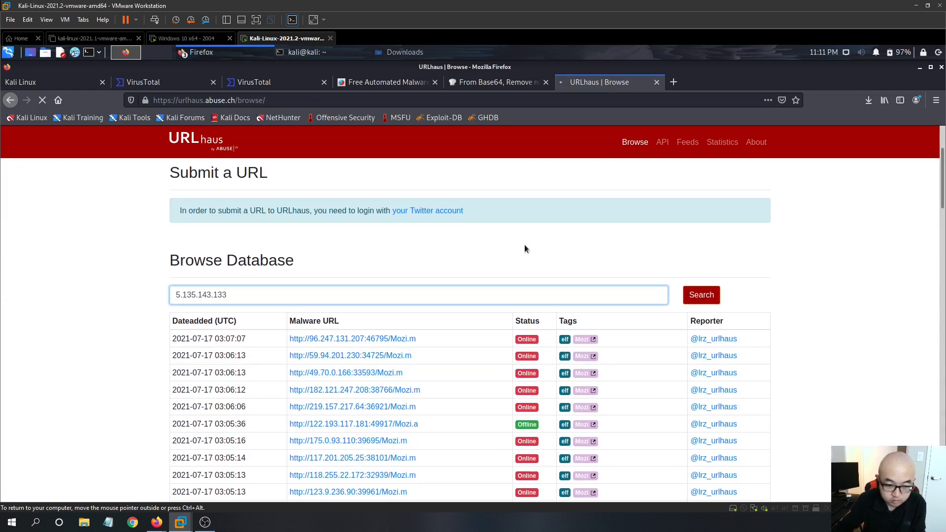
left_click(705, 297)
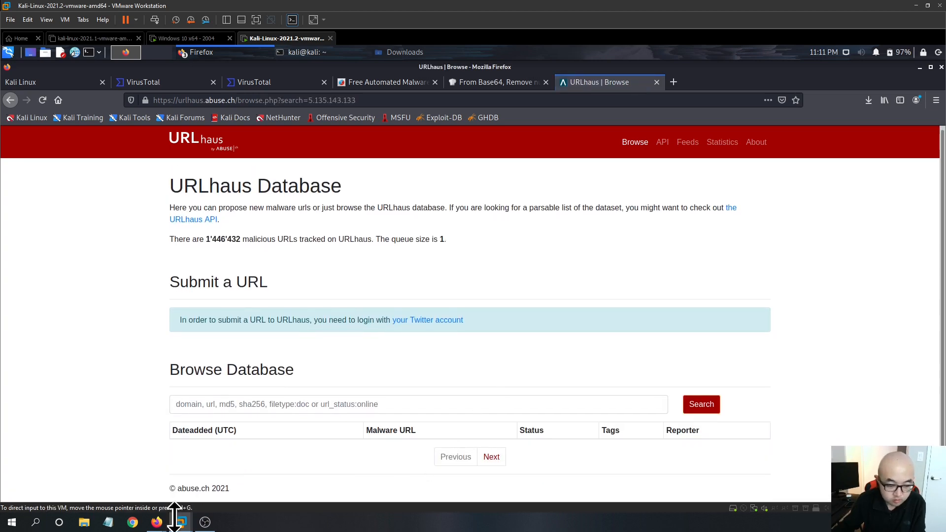
- Return to LetsDefend and reload Log Management to clear the log filters
mouse_move(157, 524)
left_click(97, 485)
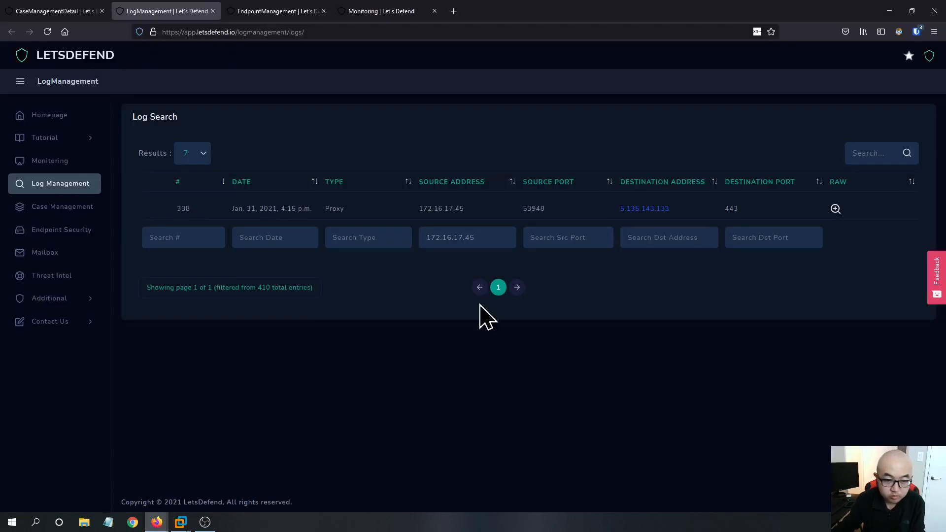
left_click(68, 184)
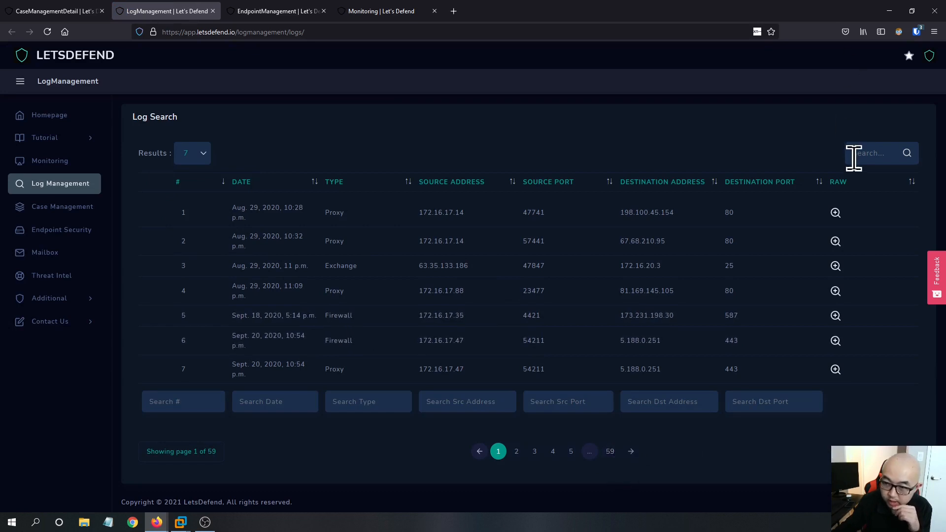
- Copy the RichardPRD endpoint's IP address 172.16.17.45 from Endpoint Security
left_click(65, 11)
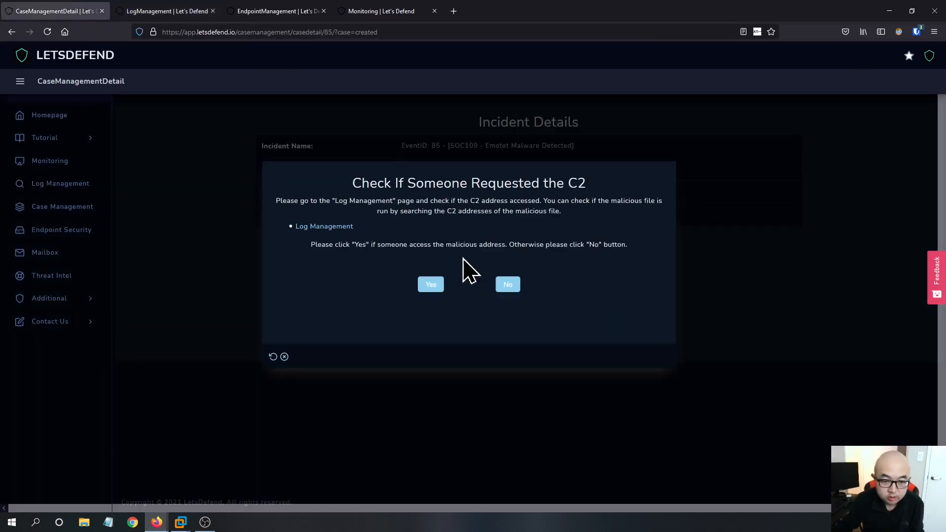
left_click(180, 11)
left_click(268, 10)
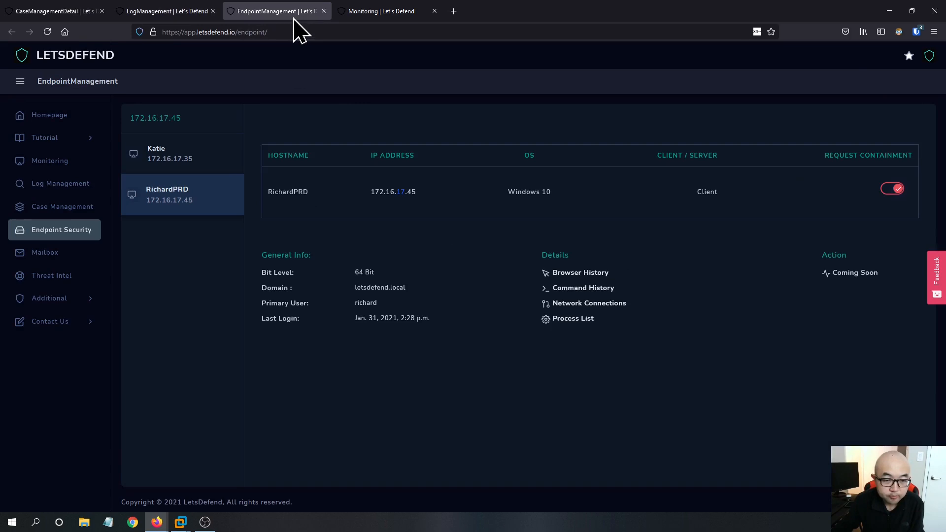
left_click_drag(413, 193, 370, 196)
right_click(397, 201)
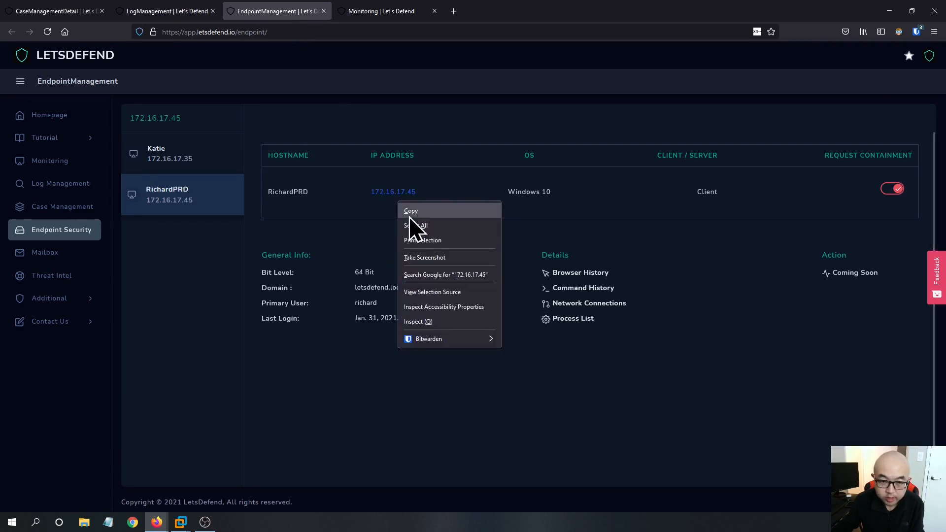
left_click(414, 206)
- Search the logs for 172.16.17.45 and open the raw log of the proxy entry to 5.135.143.133
left_click(130, 11)
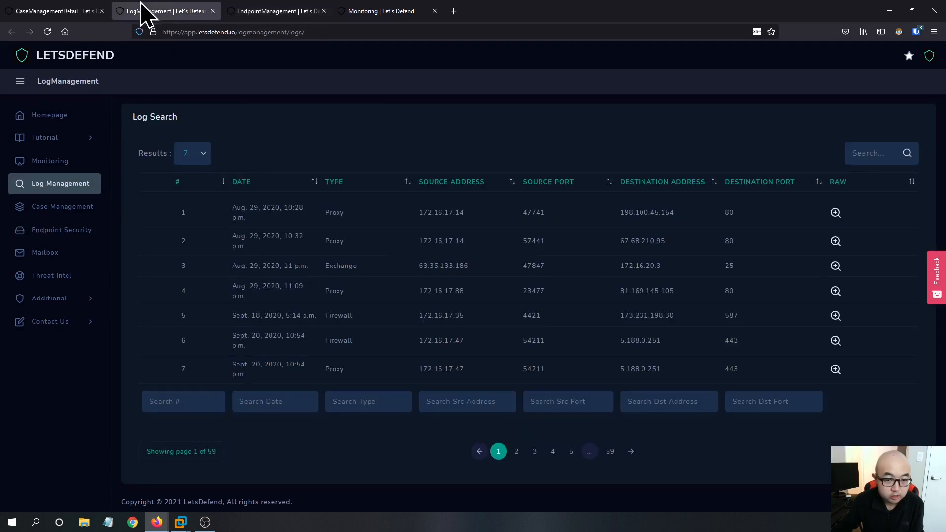
left_click(848, 153)
key("ctrl+v")
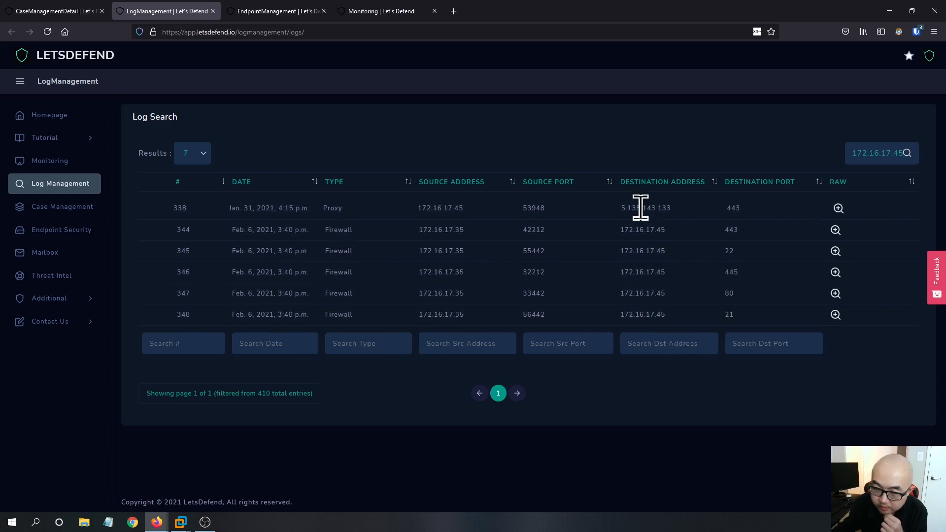
left_click(840, 209)
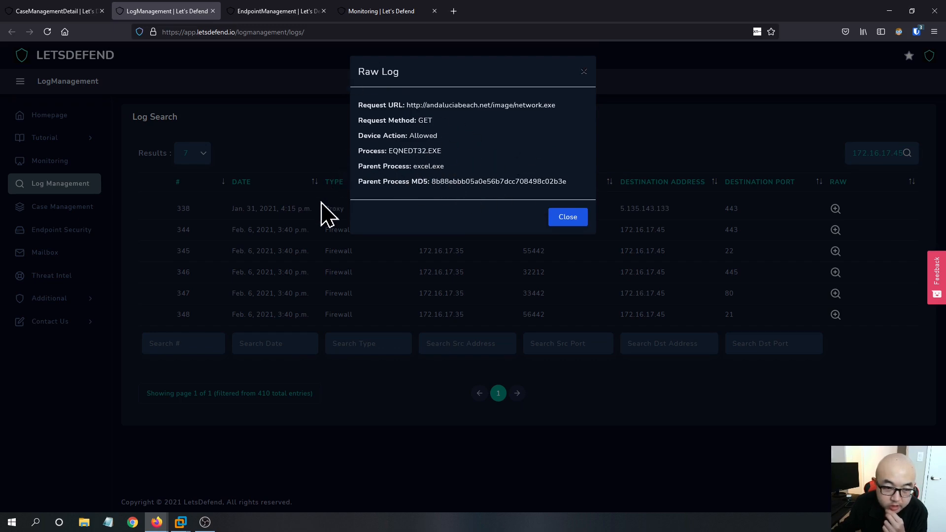
- Close the raw log and review the log results, RichardPRD endpoint details and alert details across the open tabs
left_click(585, 72)
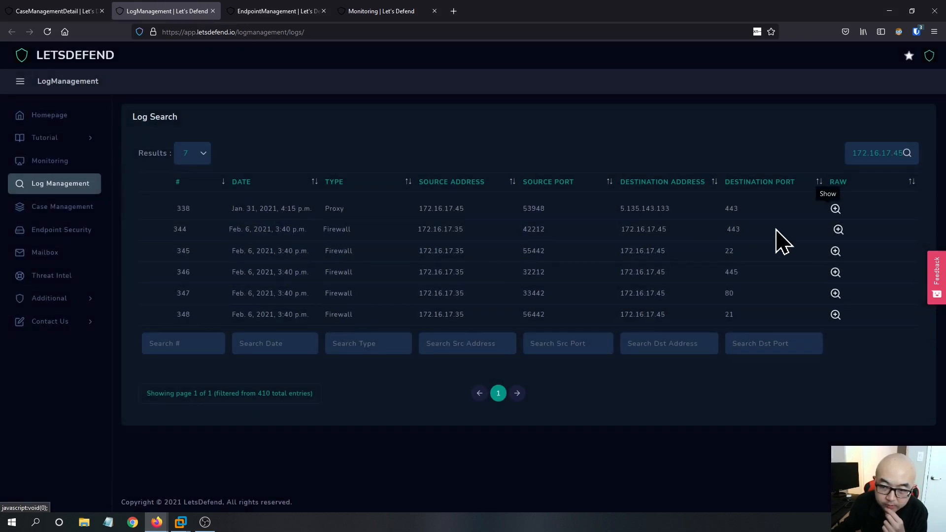
left_click(268, 11)
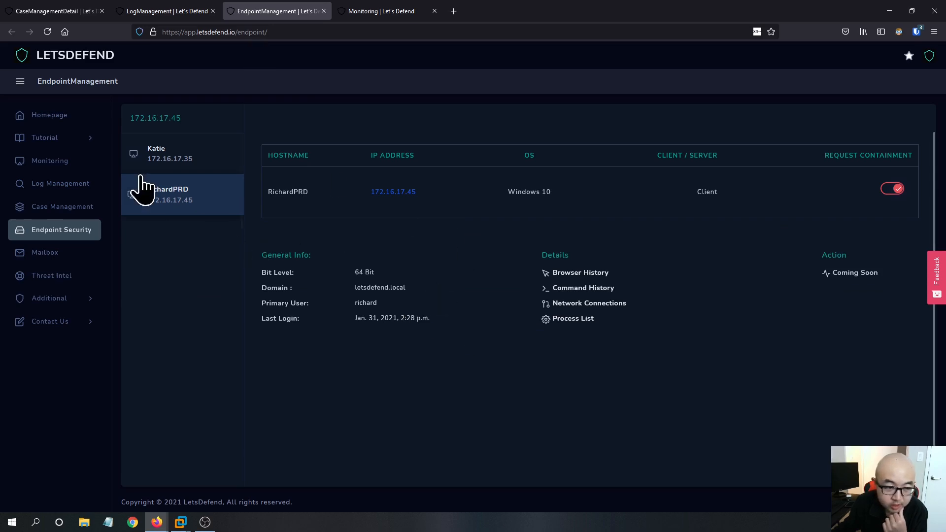
left_click(182, 15)
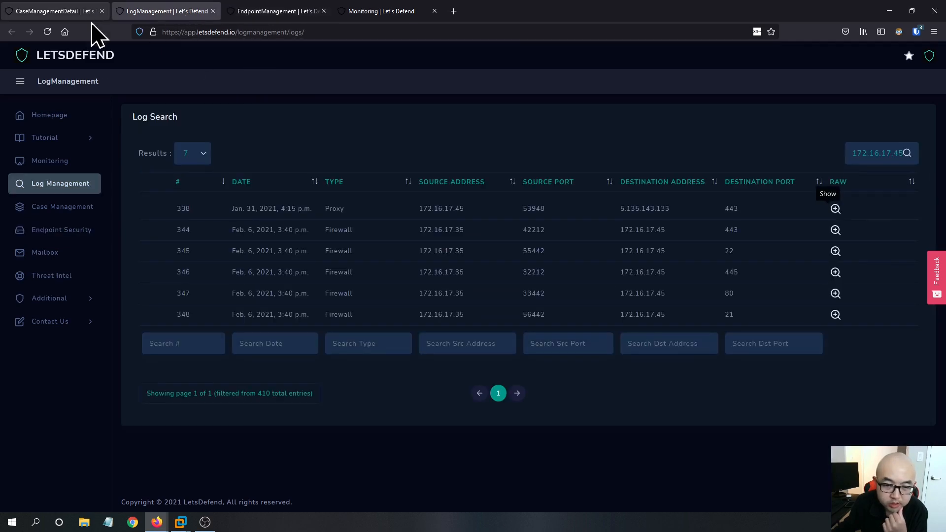
left_click(97, 11)
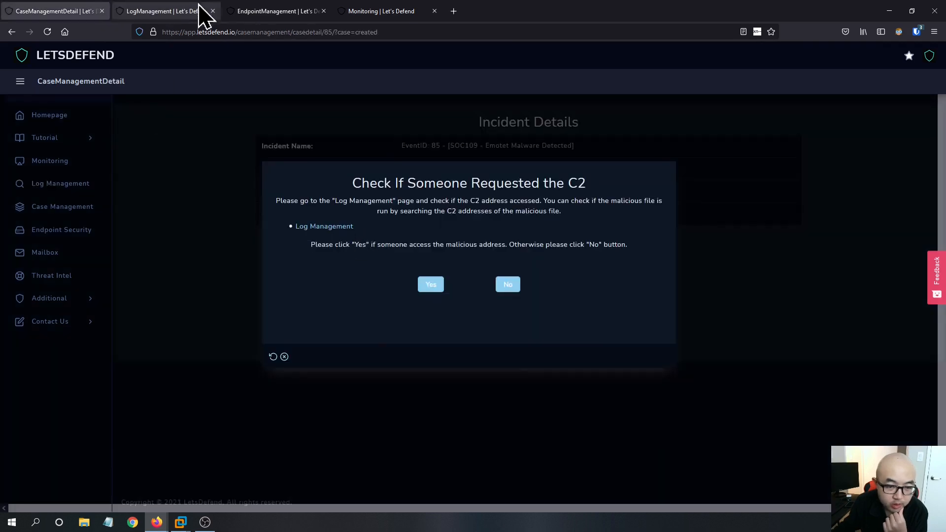
left_click(169, 12)
left_click(308, 12)
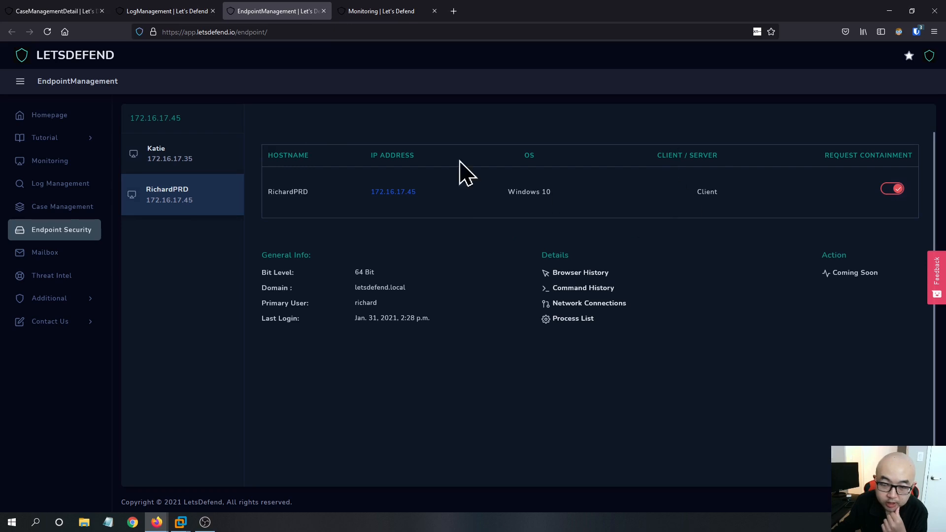
left_click(401, 11)
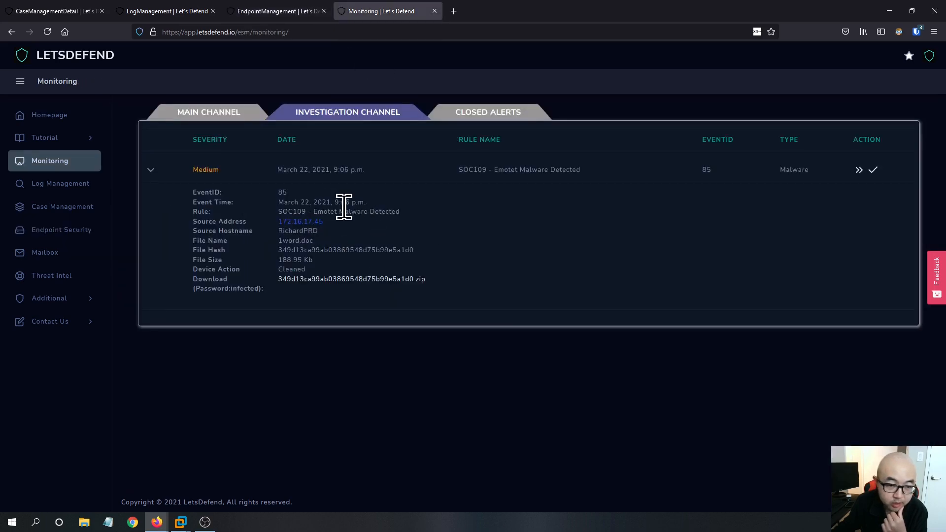
left_click(280, 11)
left_click(179, 11)
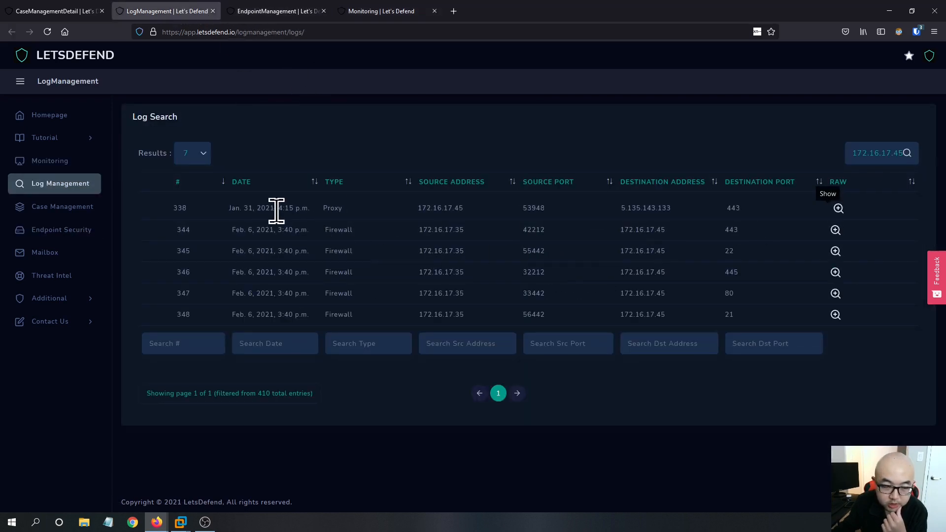
left_click(365, 14)
left_click(181, 11)
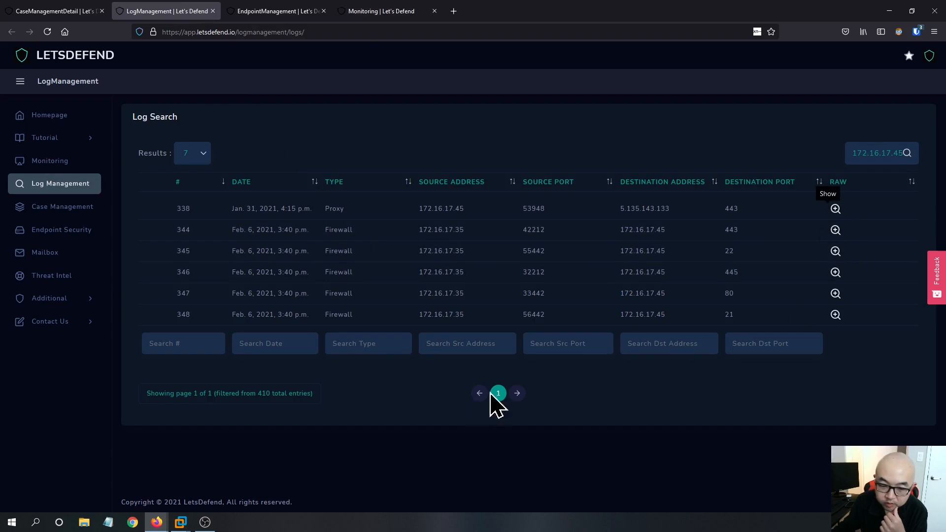
left_click(360, 11)
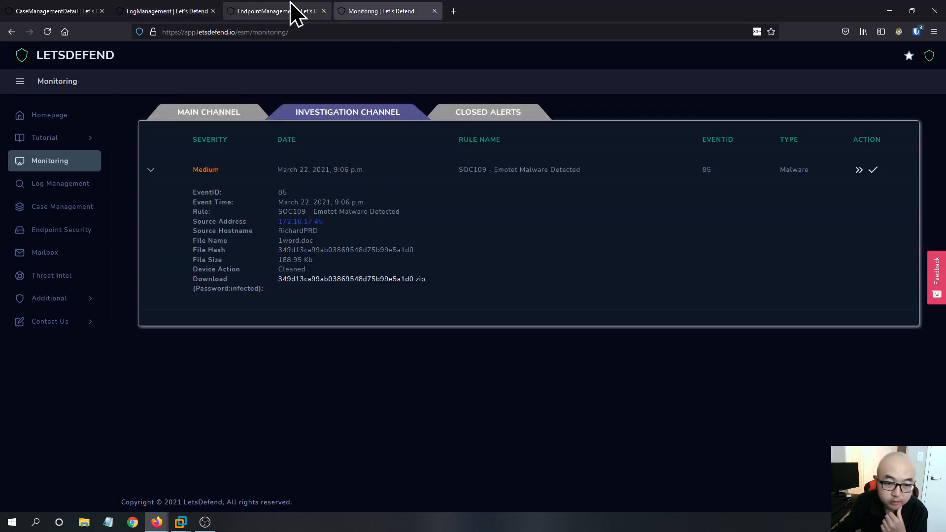
left_click(292, 12)
left_click(190, 11)
left_click(93, 11)
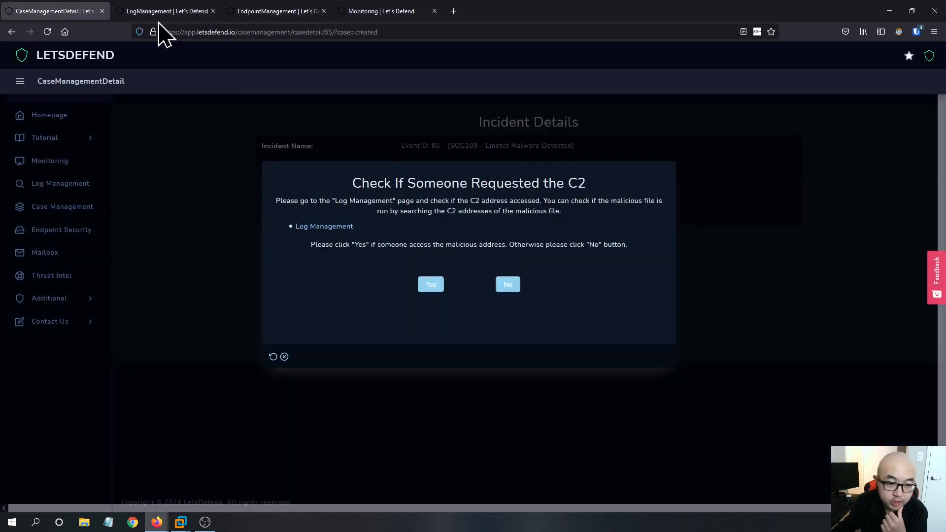
- Answer No to whether someone requested the C2 address and confirm to finish the playbook
left_click(506, 287)
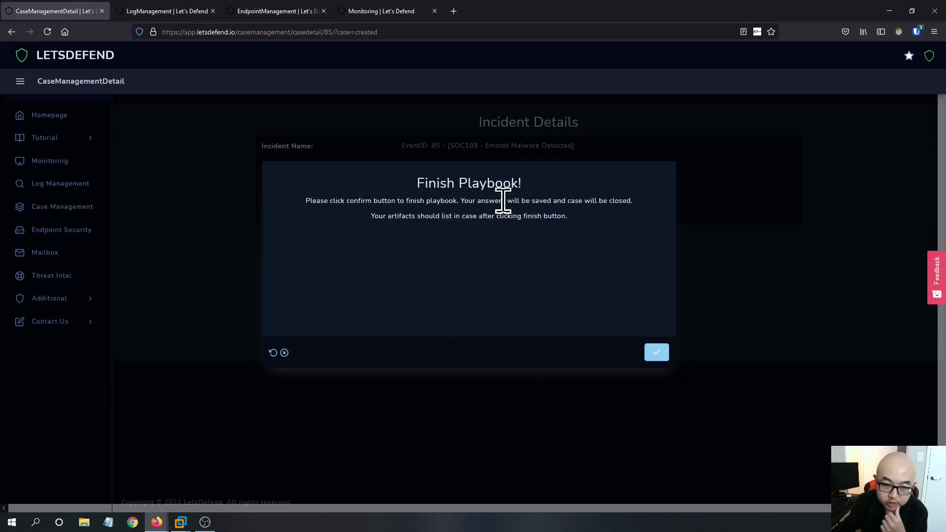
left_click(656, 353)
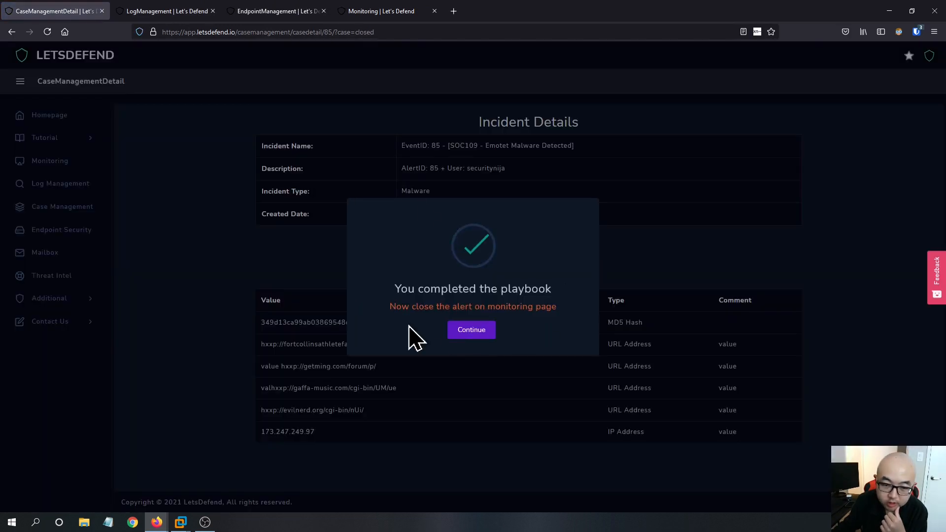
left_click(478, 335)
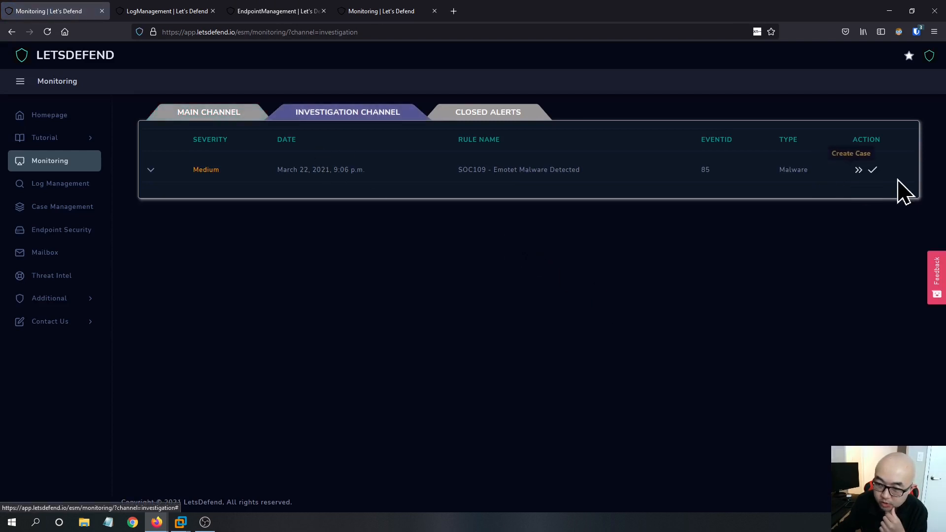
- Open Close Alert for event 85 as True Positive and write the note 'Confirmed malicious emote Mal Doc, internal host has been contained.'
left_click(872, 171)
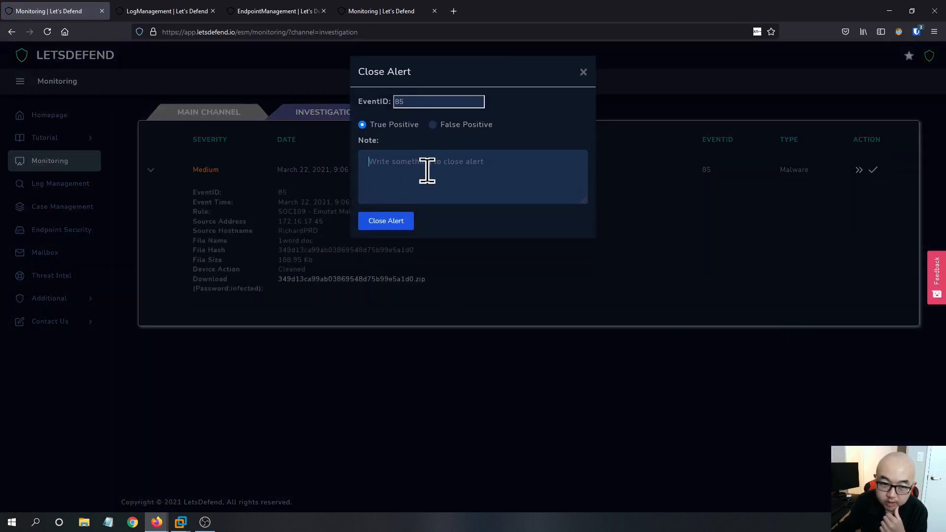
left_click(427, 158)
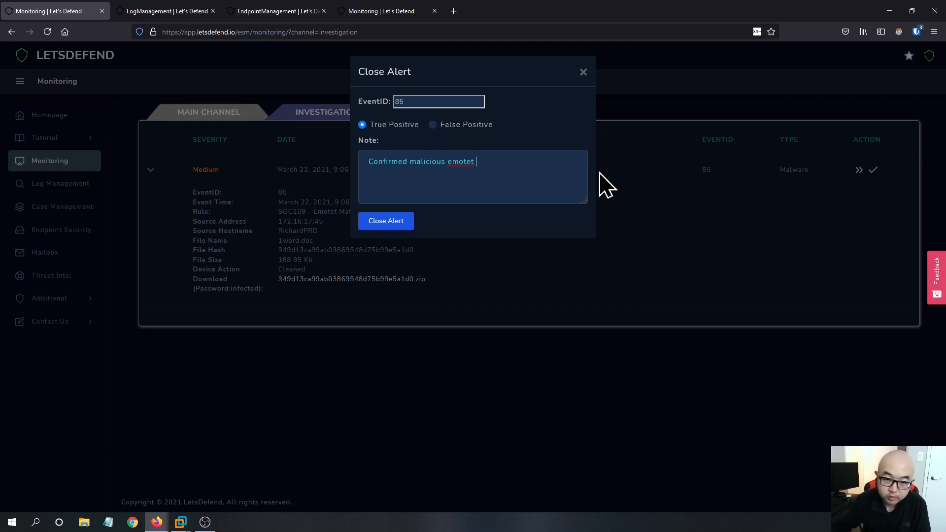
right_click(461, 165)
left_click(467, 180)
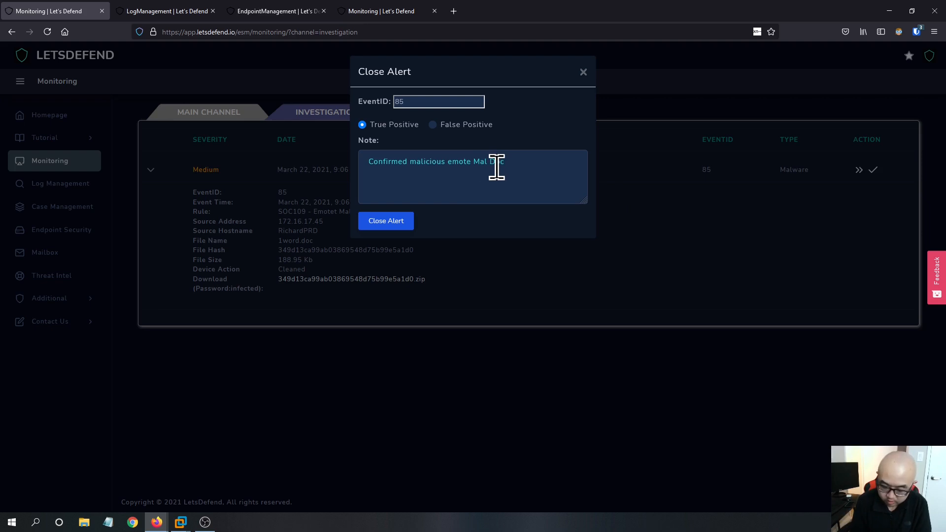
right_click(528, 164)
left_click(553, 162)
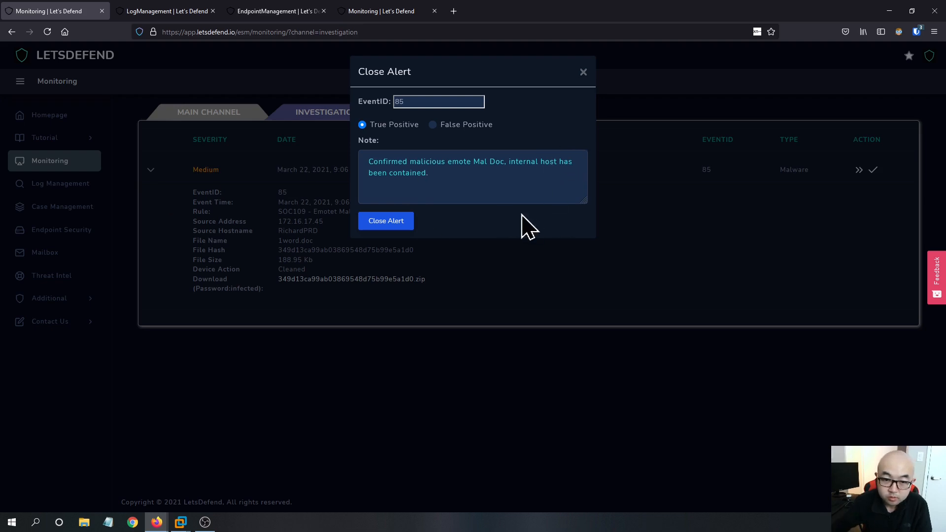
left_click_drag(471, 162, 448, 164)
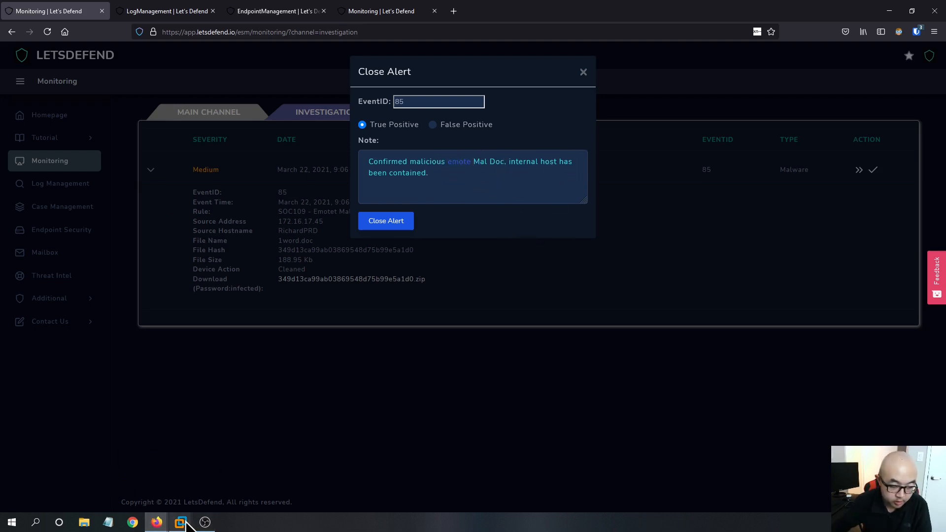
- Switch to the Kali VM browser and search Google for 'emote malware' to check the malware name's spelling
mouse_move(182, 523)
left_click(363, 468)
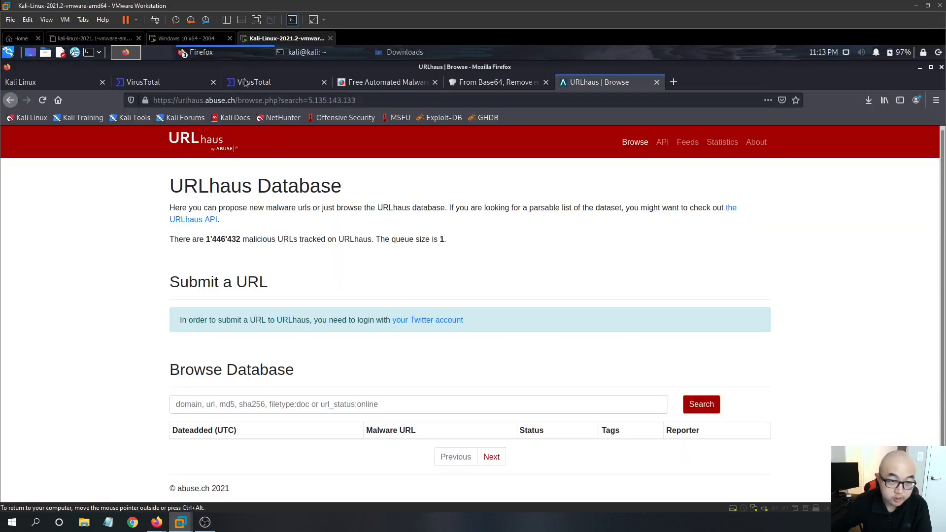
left_click(242, 82)
left_click(197, 85)
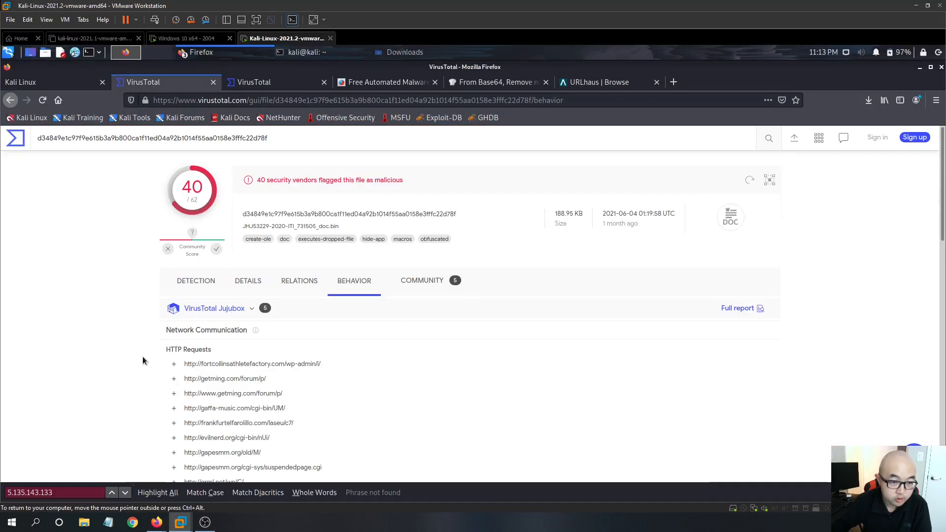
left_click(369, 84)
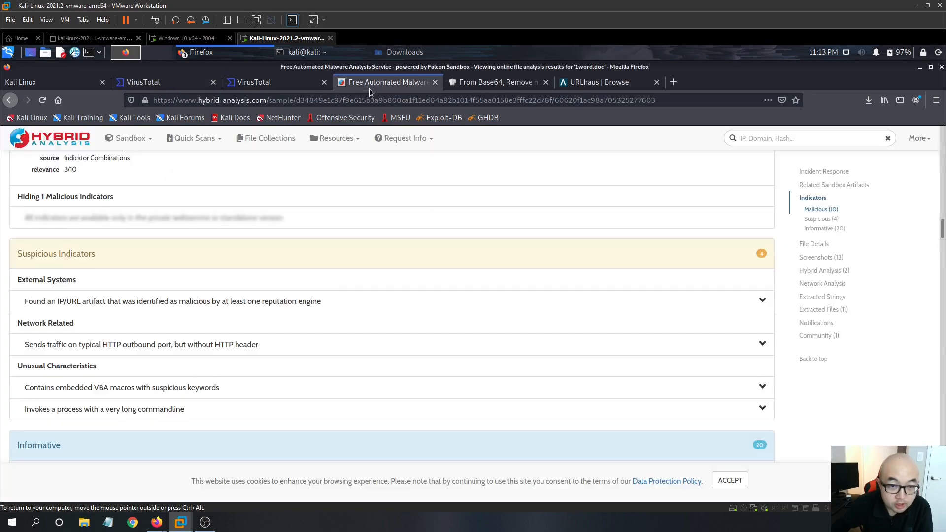
scroll(145, 277, "up", 7)
scroll(155, 281, "up", 10)
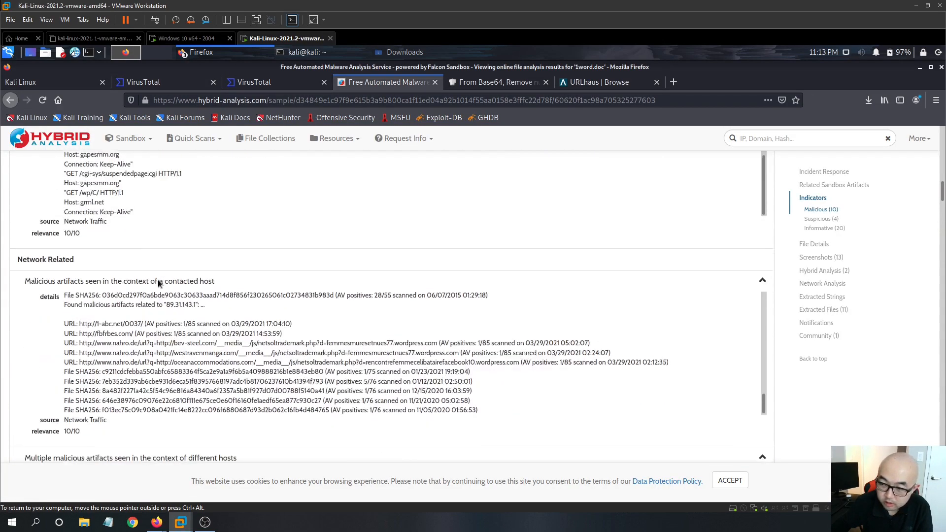
left_click_drag(942, 181, 943, 127)
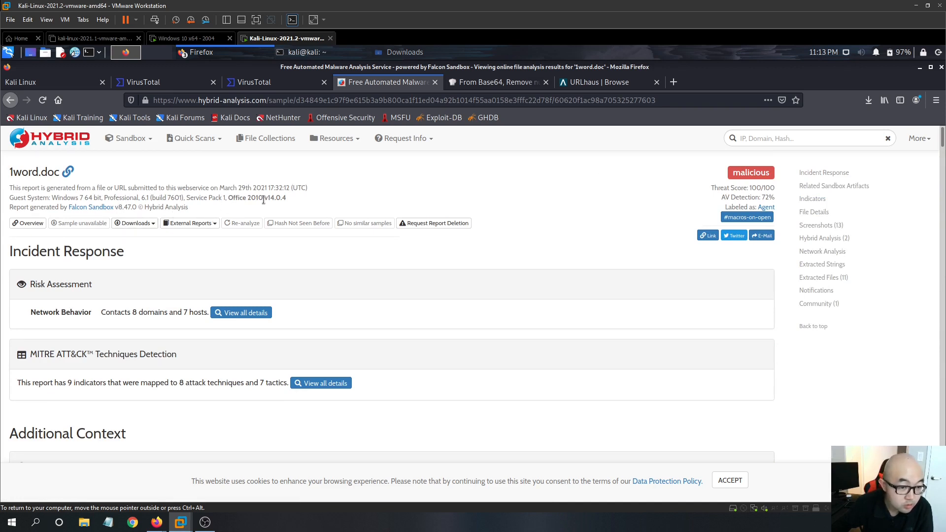
left_click(672, 83)
type("emote")
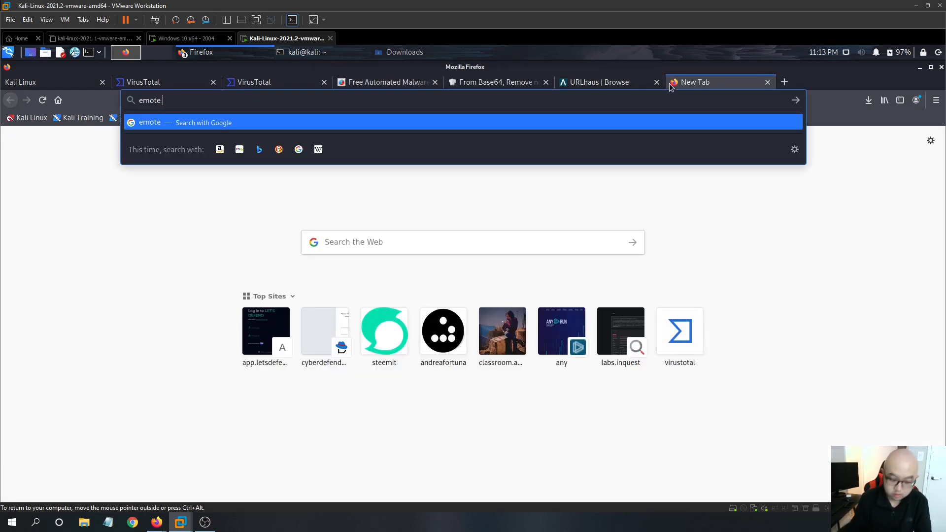
type(" malware")
key("Return")
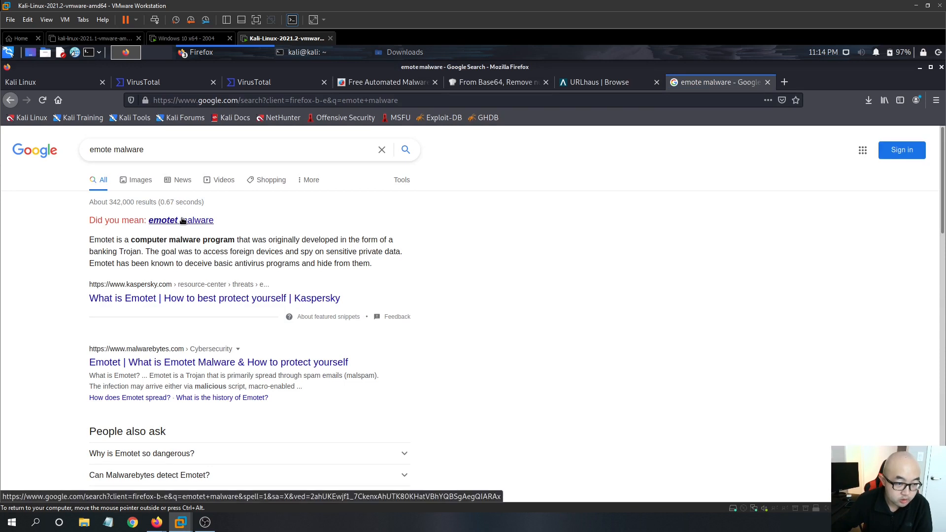
left_click(181, 221)
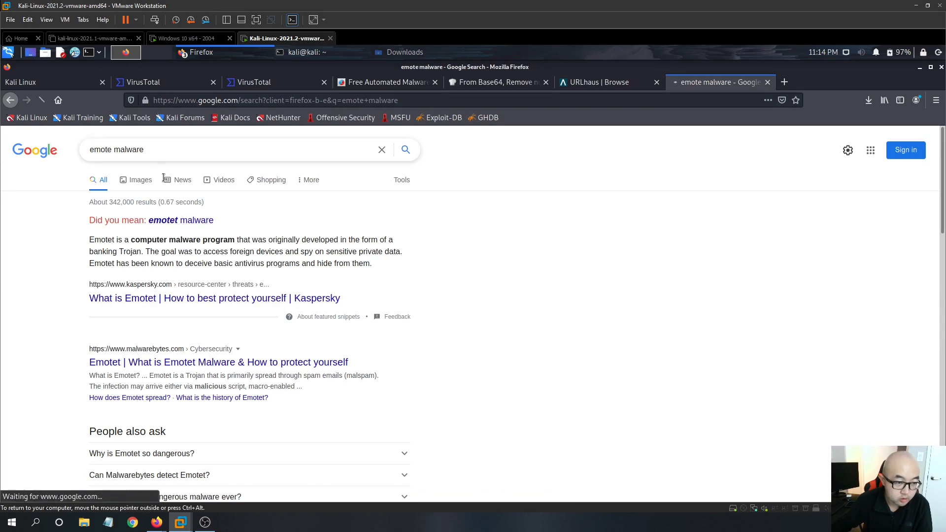
double_click(111, 151)
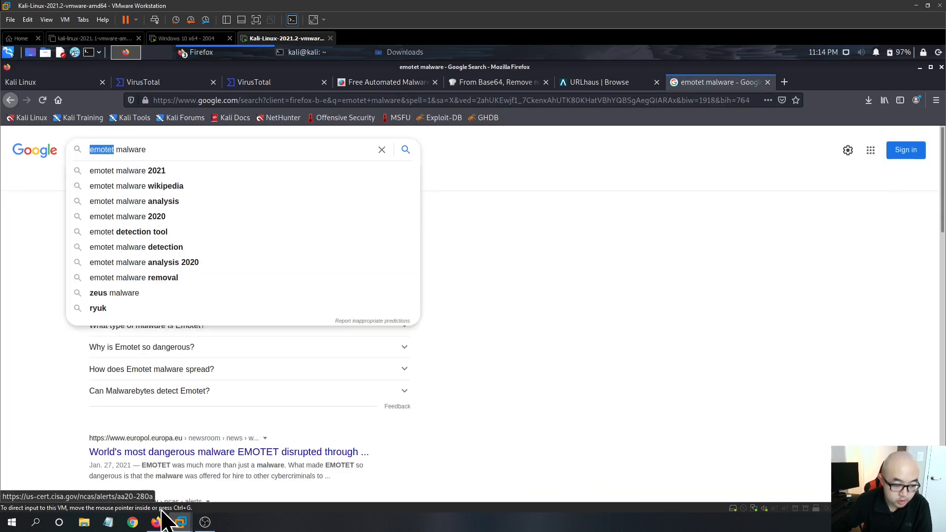
mouse_move(158, 521)
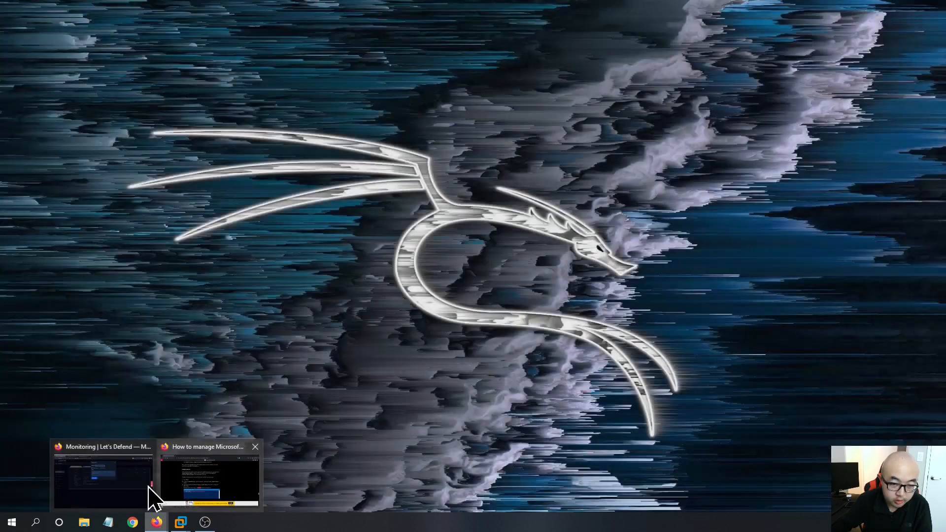
- Correct the note's misspelled malware name to 'emotet'
left_click(148, 492)
left_click_drag(469, 162, 471, 164)
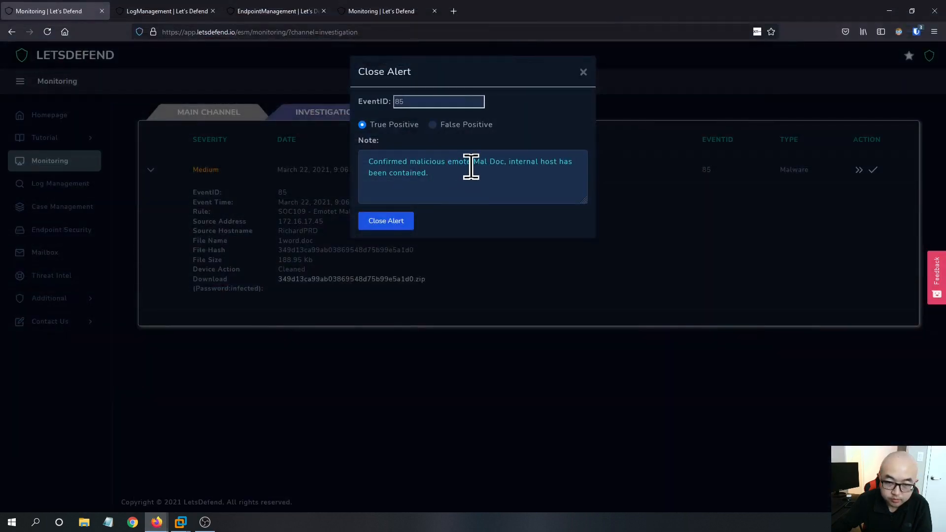
type("emotet")
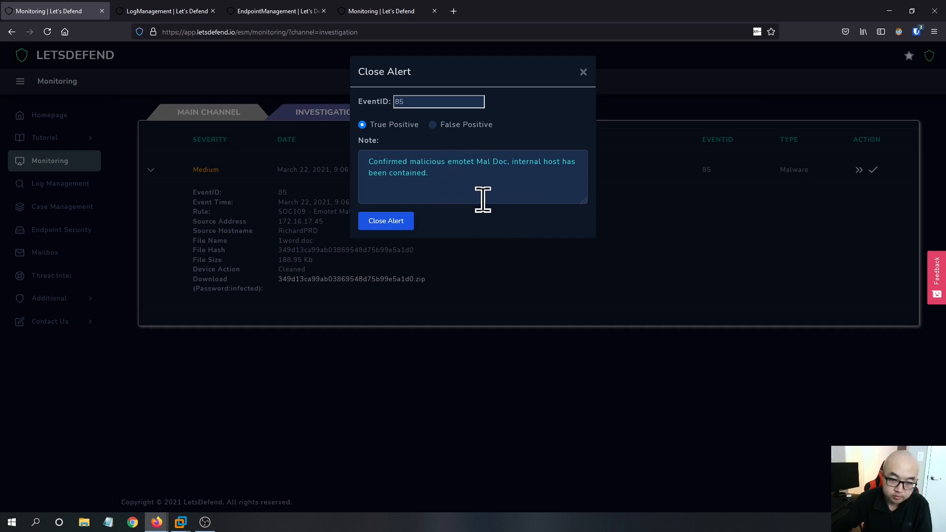
key("BackSpace")
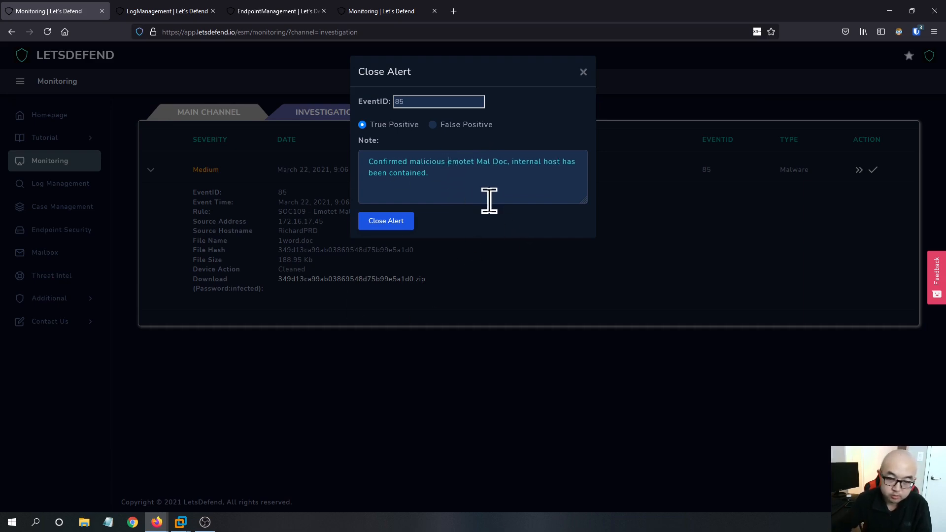
left_click(186, 530)
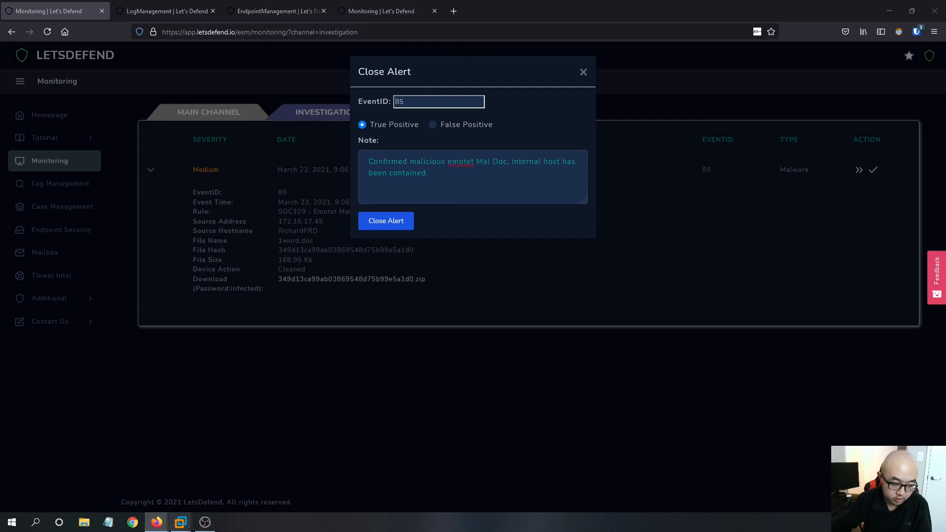
left_click(370, 468)
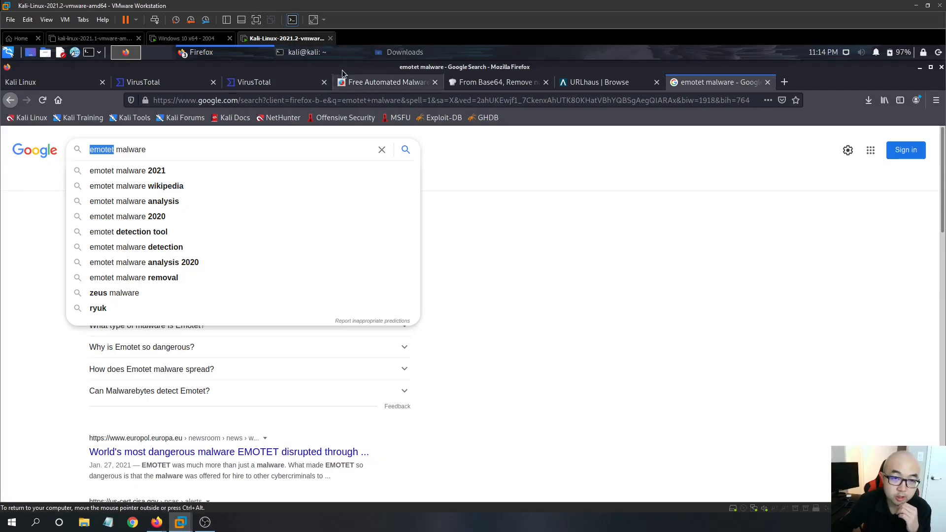
left_click(614, 83)
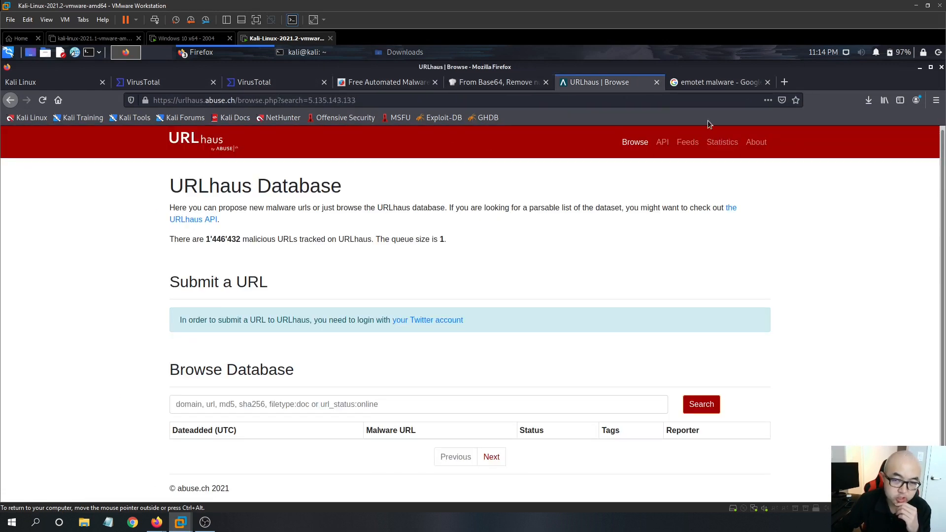
mouse_move(156, 521)
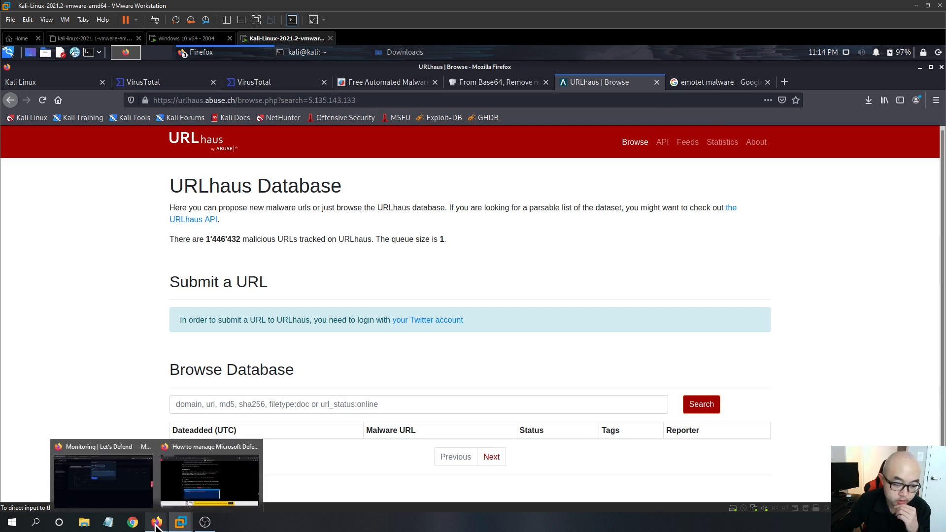
left_click(137, 488)
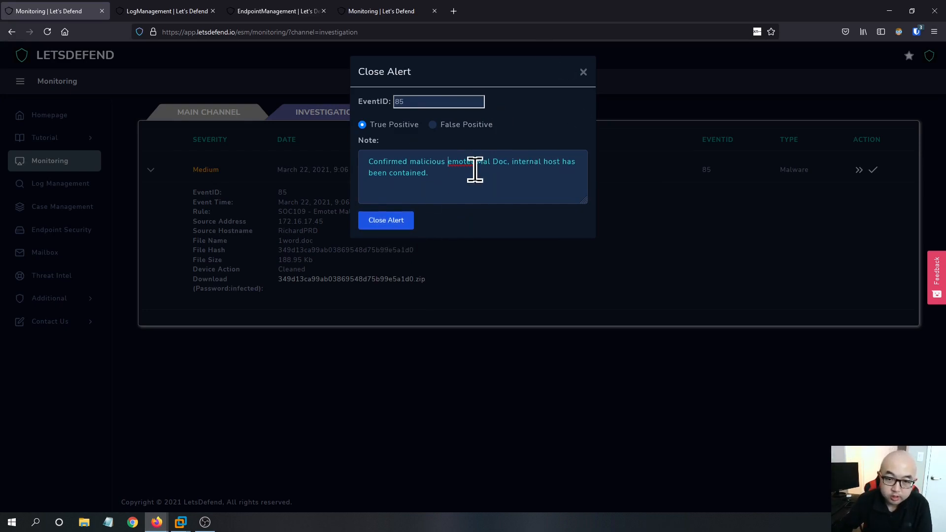
- Submit the alert closure and expand the closed SOC109 alert's results
left_click(401, 225)
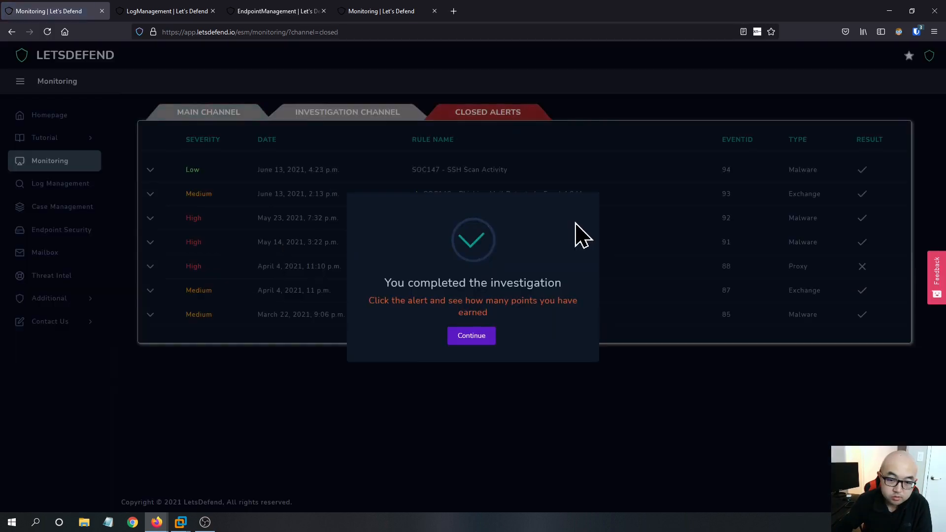
left_click(473, 337)
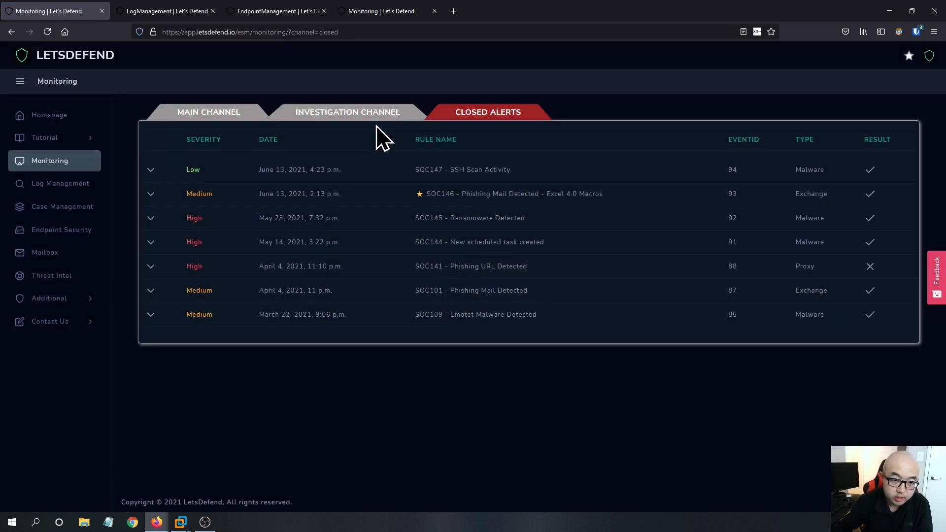
left_click(151, 314)
scroll(507, 338, "down", 1)
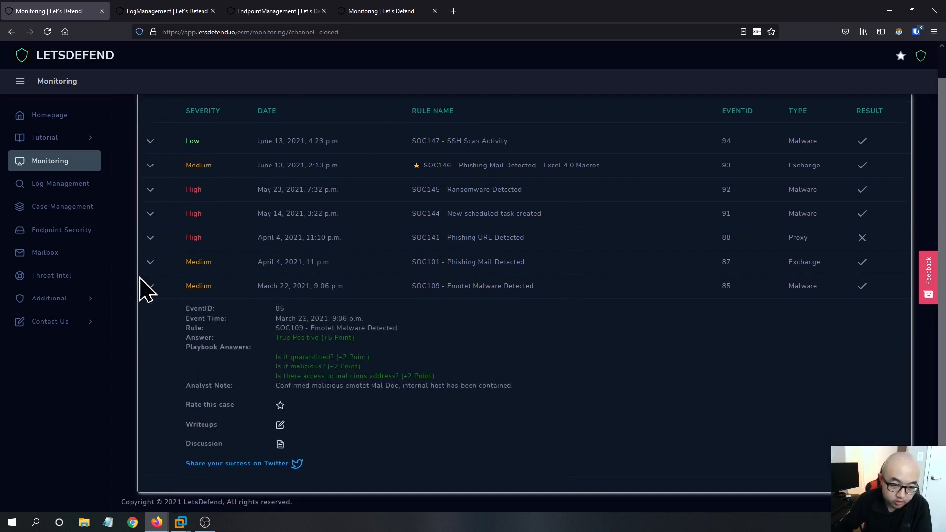